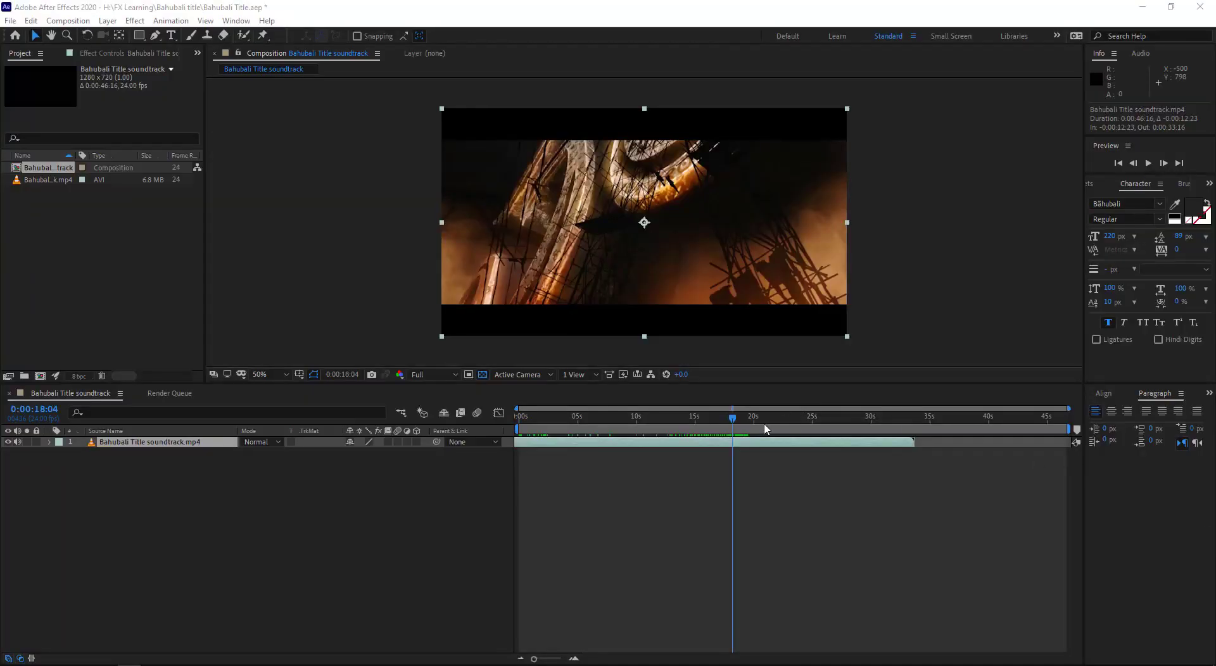
- Split the Bahubali Title soundtrack.mp4 layer at 0:00:18:18 and zoom in to check the cut
{"action": "left_click", "coordinate": [741, 410]}
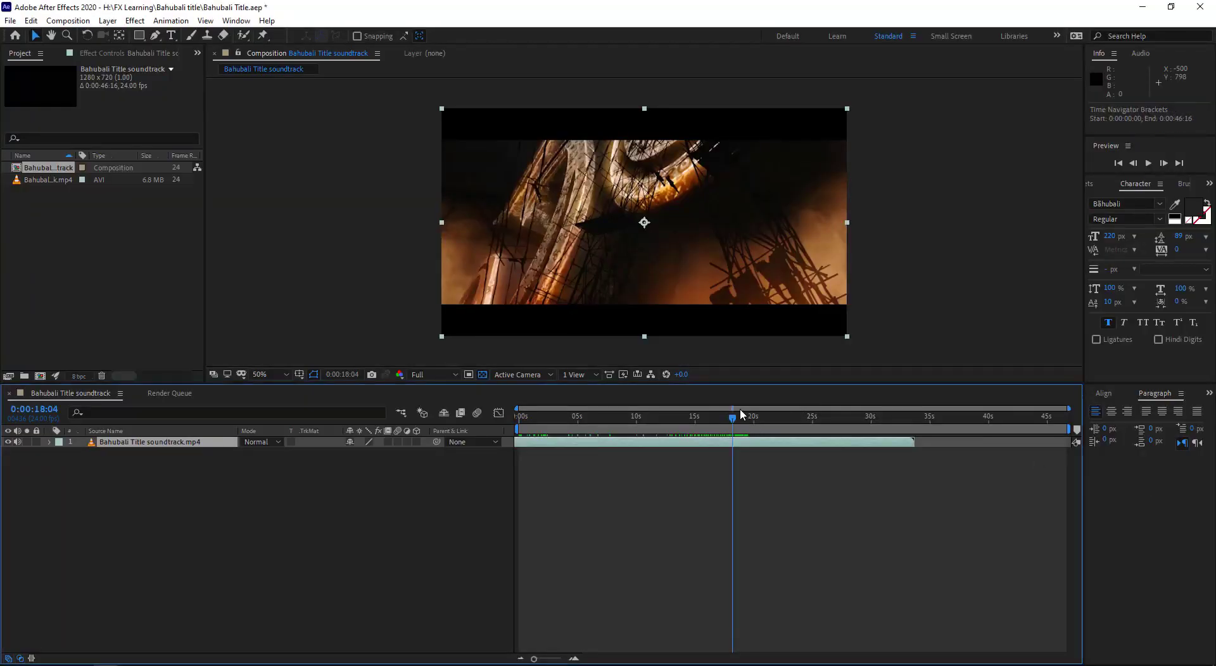
{"action": "left_click_drag", "start_coordinate": [735, 423], "coordinate": [741, 426]}
{"action": "key", "text": "ctrl+shift+d"}
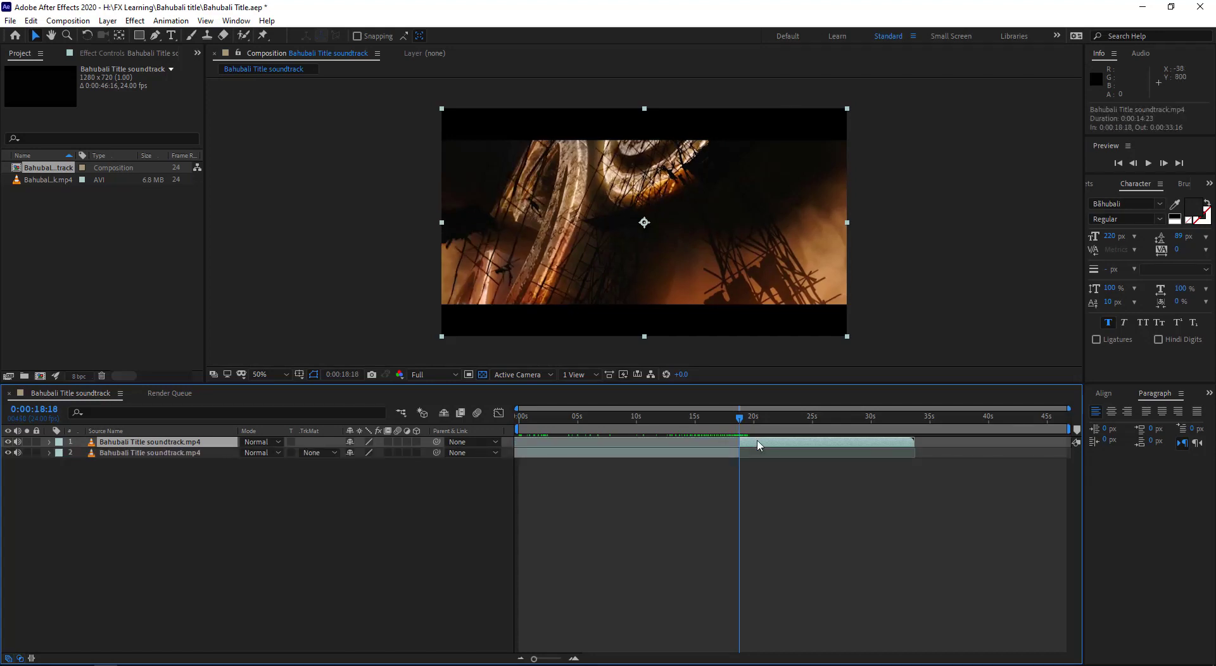
{"action": "scroll", "coordinate": [756, 453], "scroll_direction": "up", "scroll_amount": 5, "text": "alt"}
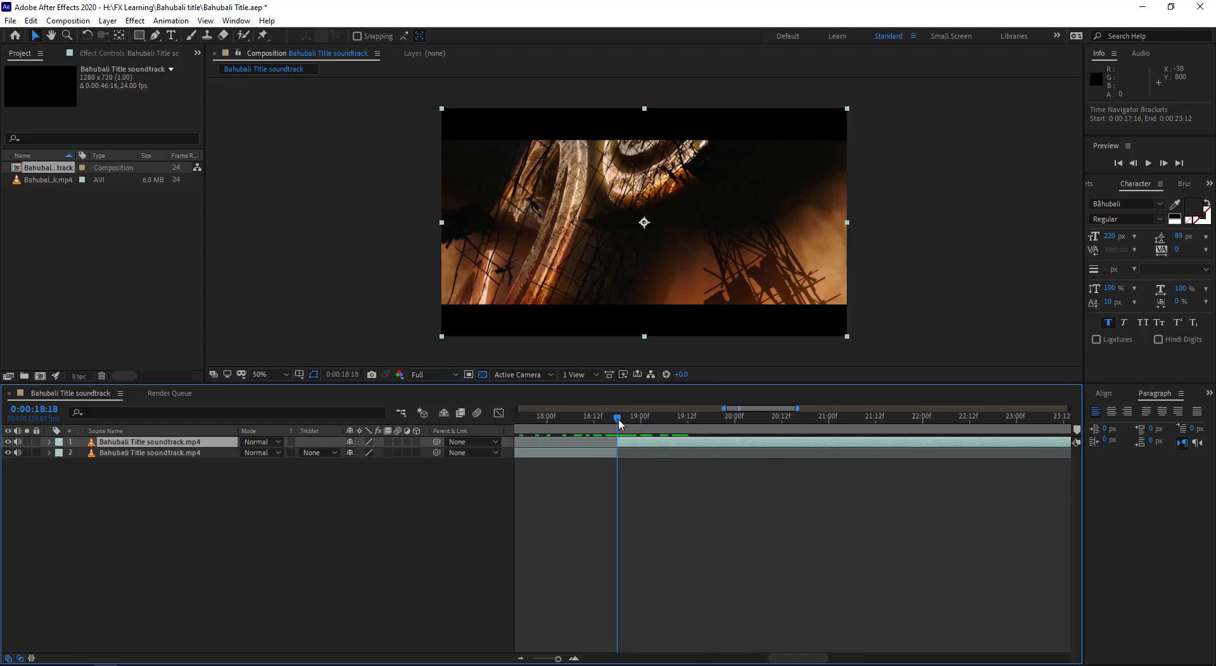
{"action": "left_click", "coordinate": [621, 424]}
{"action": "scroll", "coordinate": [630, 241], "scroll_direction": "up", "scroll_amount": 2}
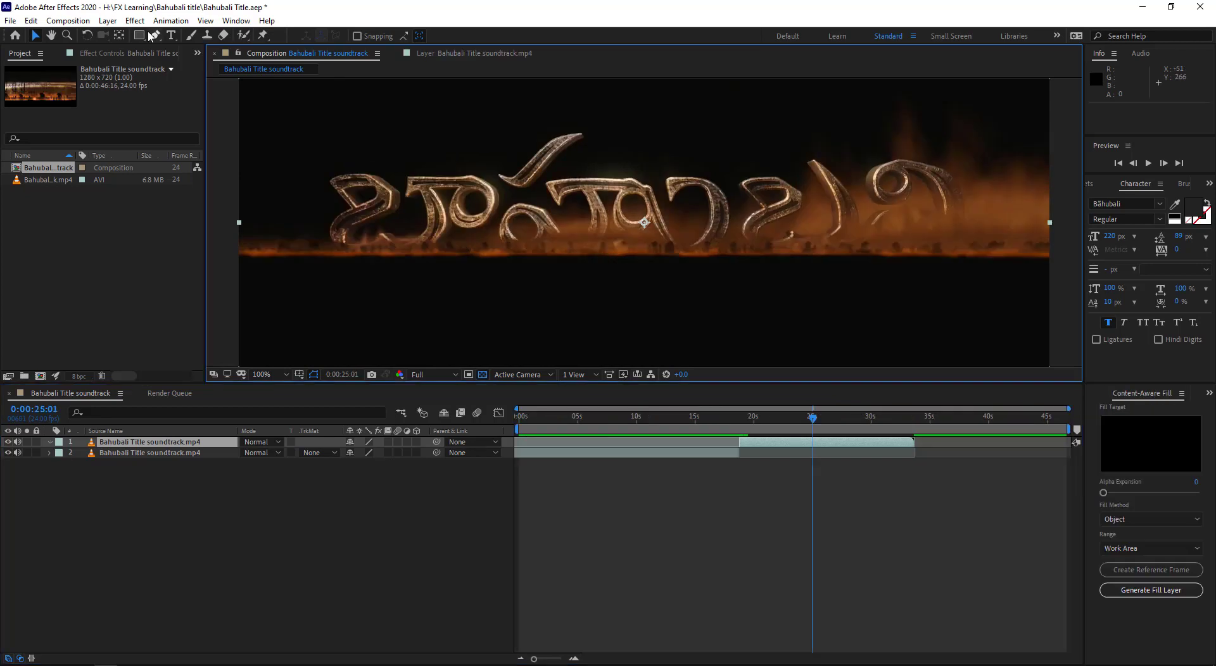
- Draw a closed Pen mask around the glowing strip, then pick the m letter image in Bahubali Alphabets
{"action": "left_click", "coordinate": [152, 35]}
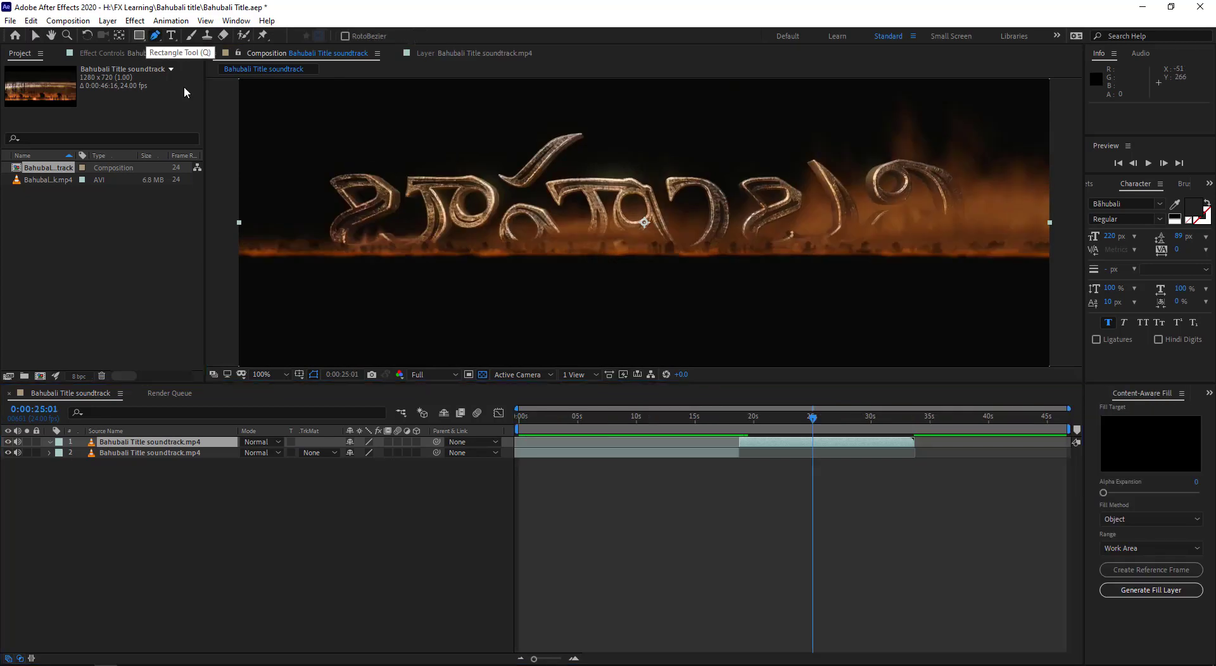
{"action": "left_click", "coordinate": [239, 247]}
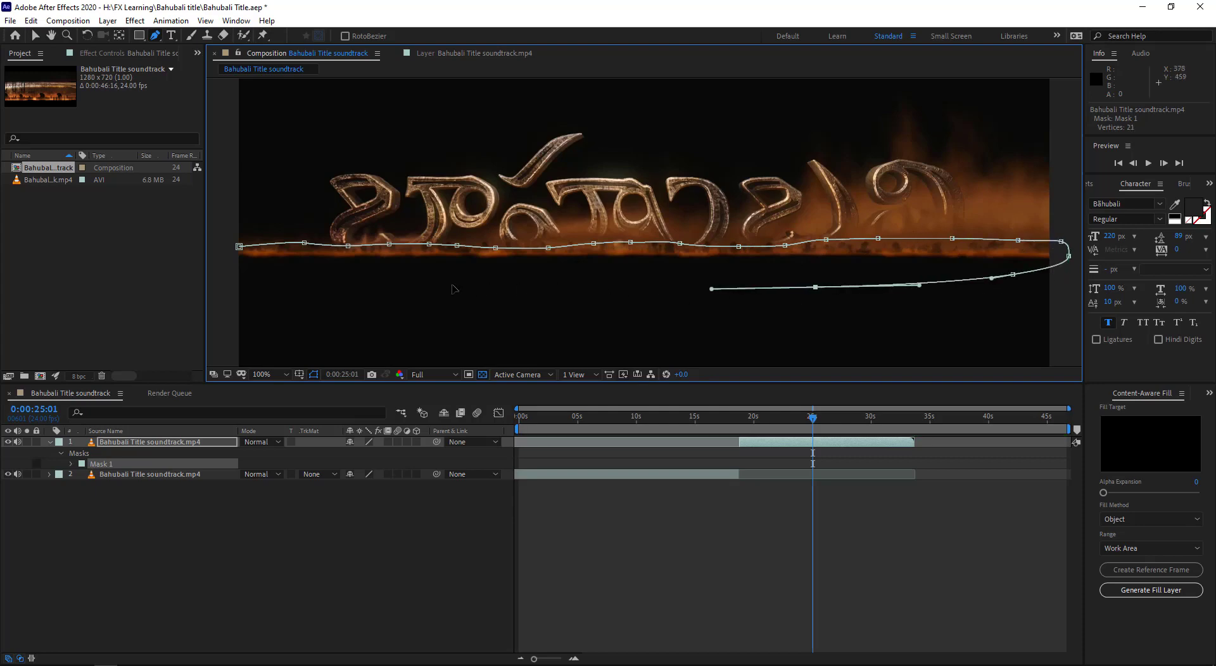
{"action": "left_click", "coordinate": [240, 247]}
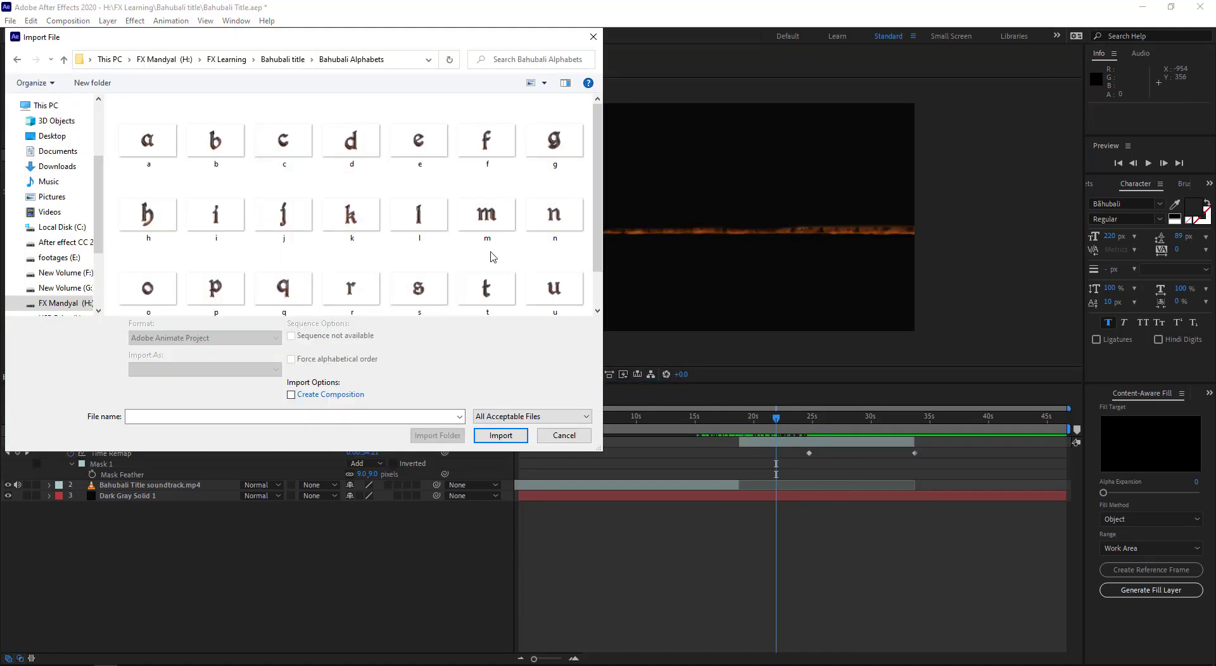
{"action": "left_click", "coordinate": [488, 218]}
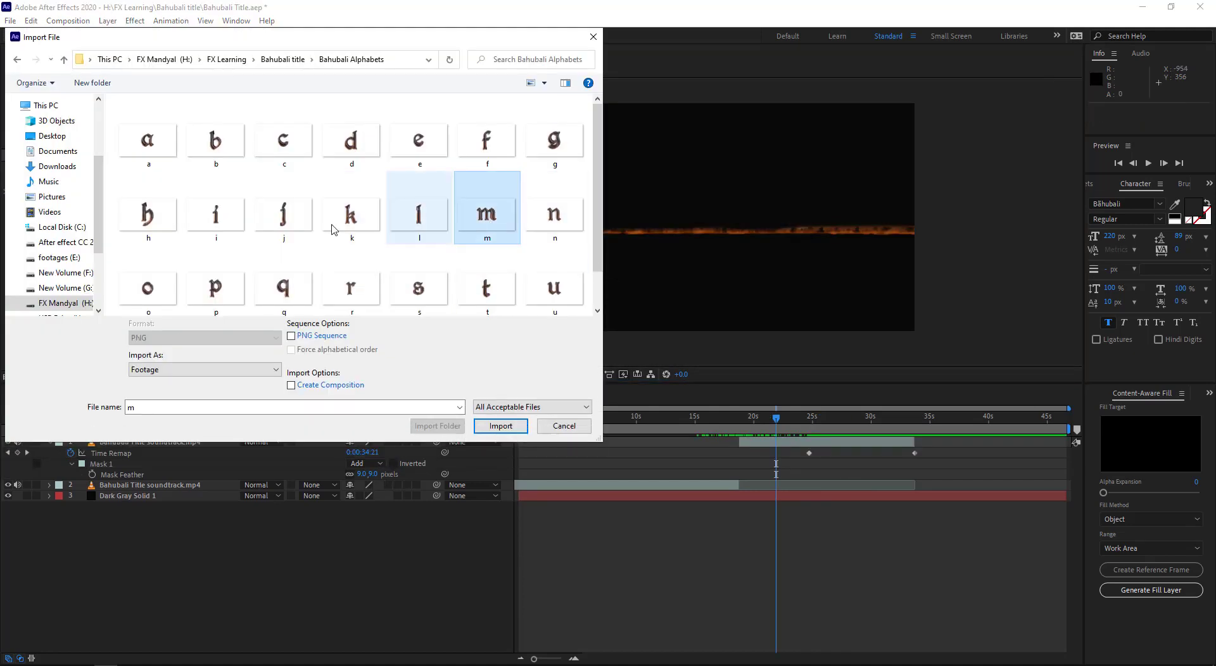
- Add a, n, d, y and l PNGs to the m selection and import all six letters
{"action": "left_click", "coordinate": [158, 162], "text": "ctrl"}
{"action": "left_click", "coordinate": [546, 225], "text": "ctrl"}
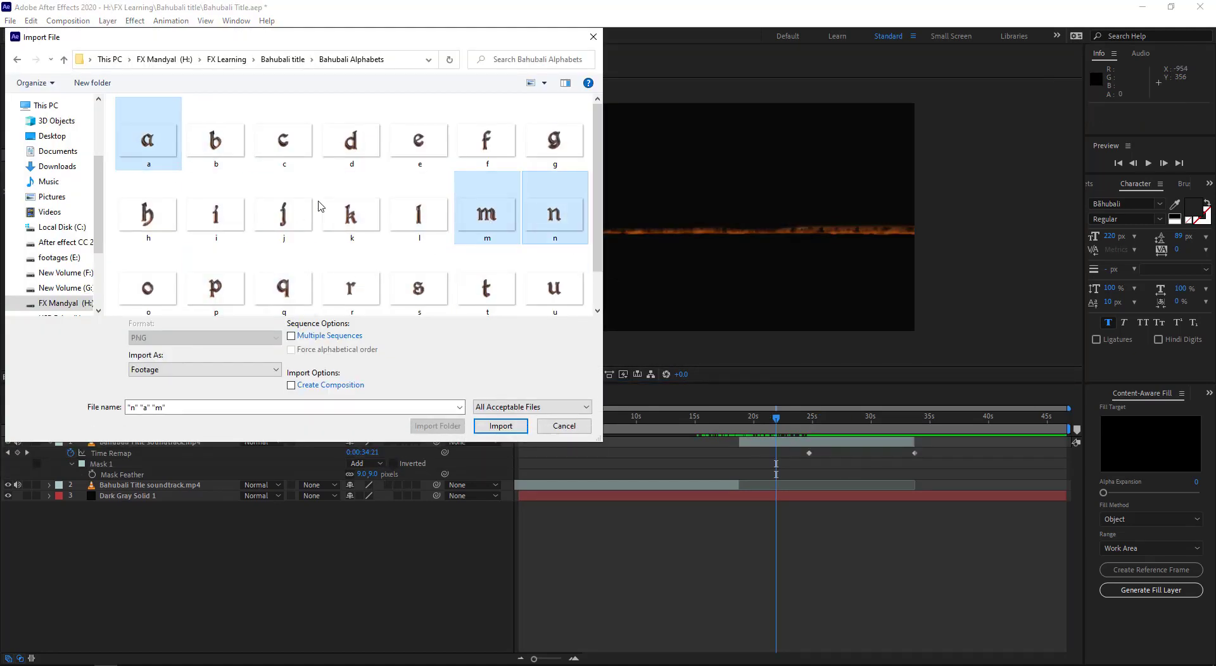
{"action": "left_click", "coordinate": [346, 146], "text": "ctrl"}
{"action": "scroll", "coordinate": [389, 250], "scroll_direction": "down", "scroll_amount": 1}
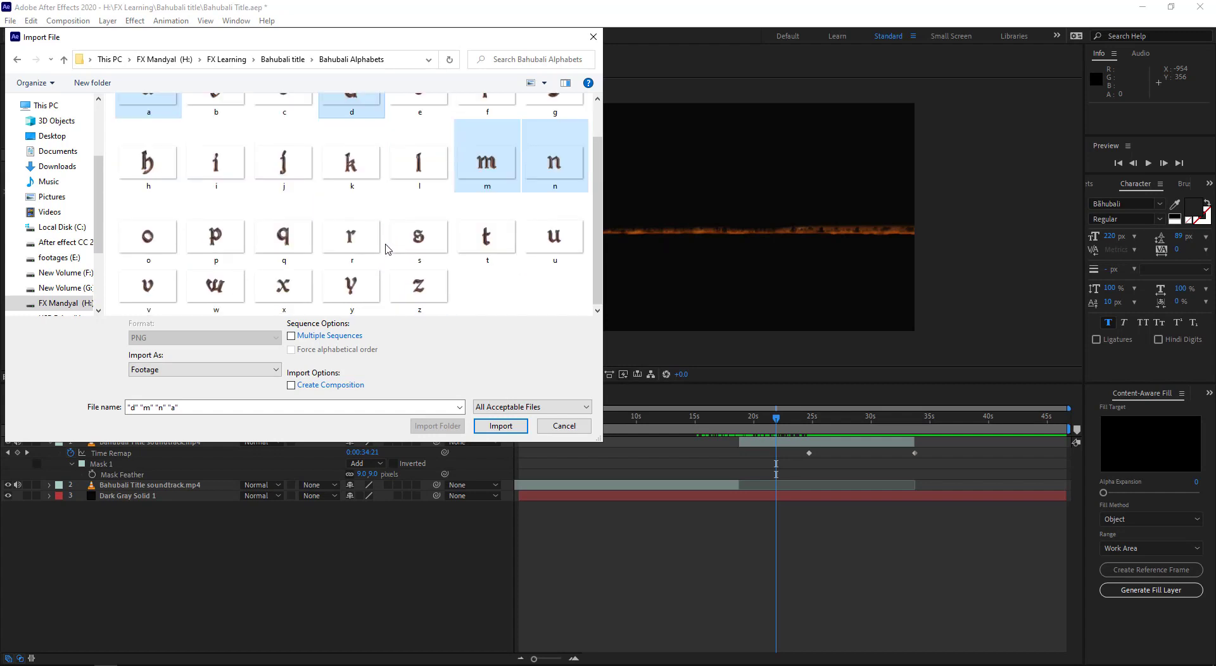
{"action": "left_click", "coordinate": [350, 288], "text": "ctrl"}
{"action": "scroll", "coordinate": [190, 209], "scroll_direction": "up", "scroll_amount": 1}
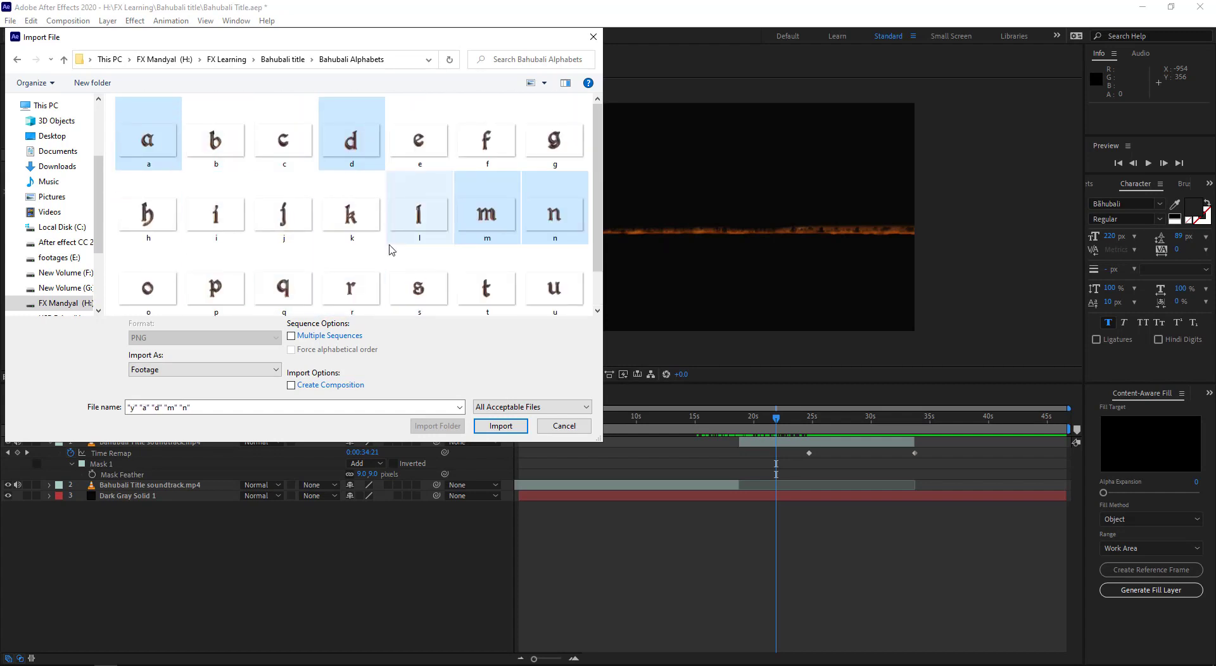
{"action": "scroll", "coordinate": [405, 228], "scroll_direction": "down", "scroll_amount": 1}
{"action": "left_click", "coordinate": [434, 170], "text": "ctrl"}
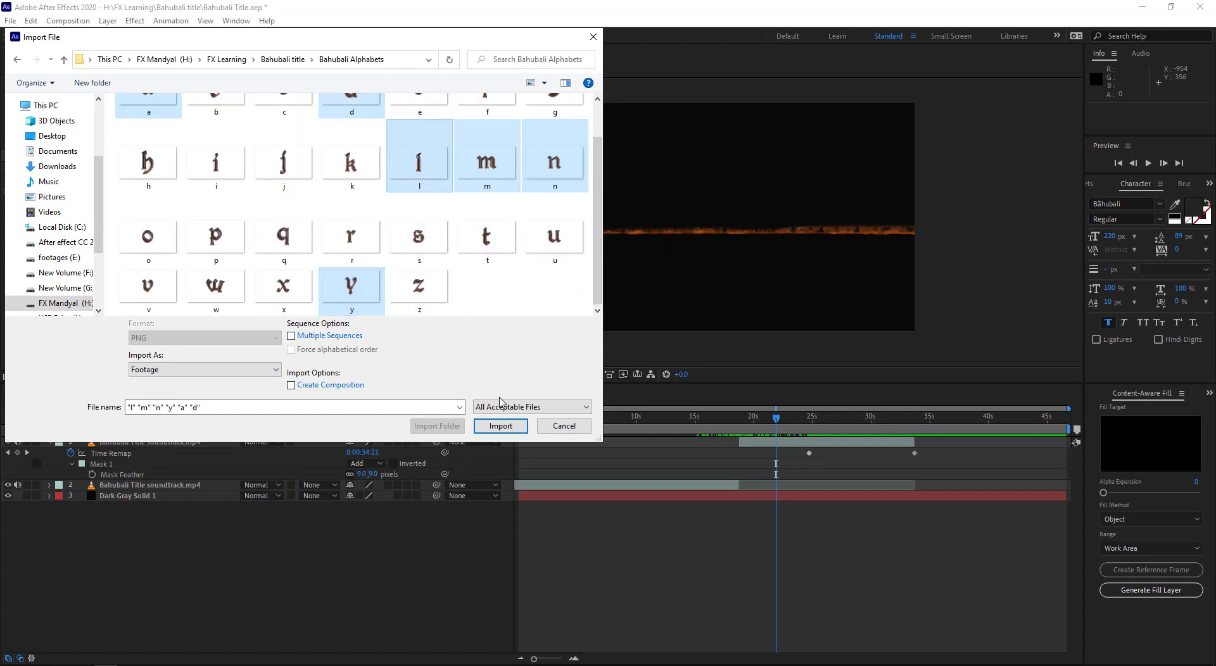
{"action": "left_click", "coordinate": [499, 426]}
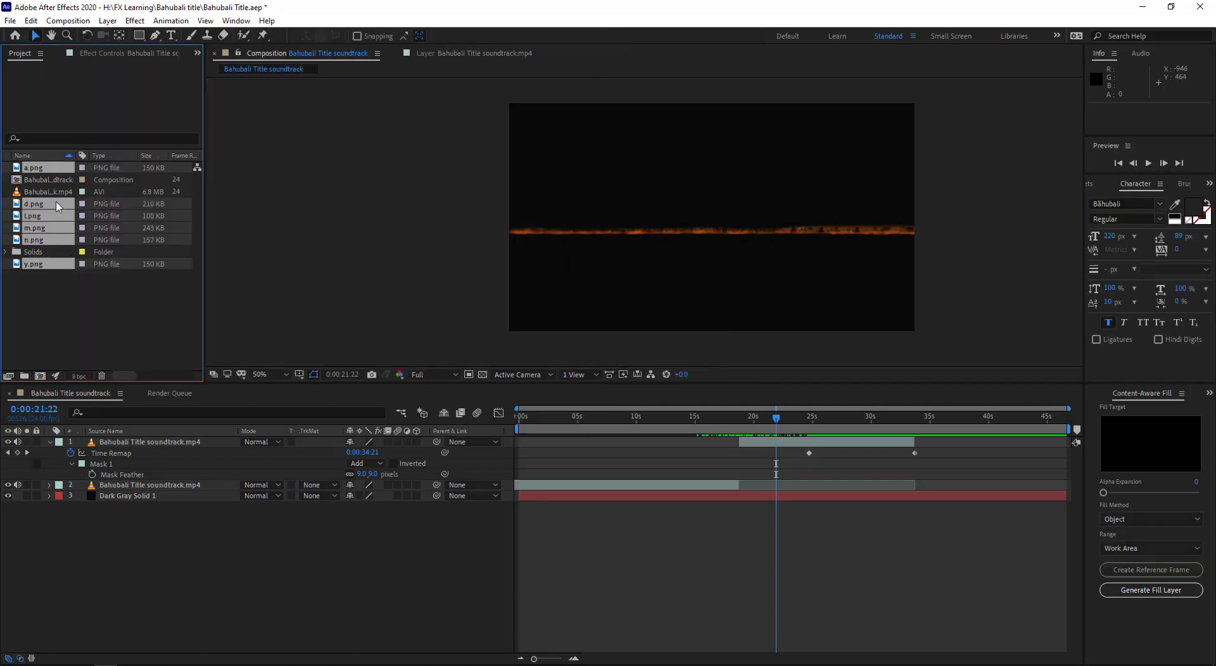
- Add the six letter images to the comp, shrink them, and move the masked soundtrack layer above them
{"action": "key", "text": "ctrl+slash"}
{"action": "left_click_drag", "start_coordinate": [371, 500], "coordinate": [330, 499]}
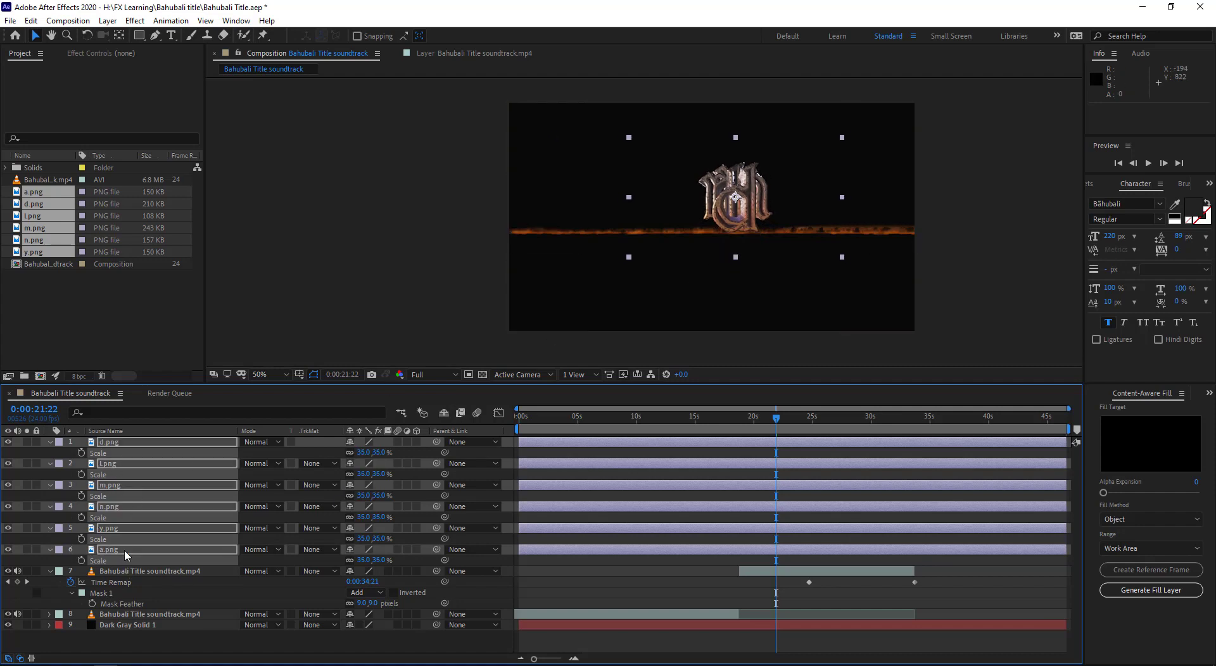
{"action": "left_click_drag", "start_coordinate": [146, 571], "coordinate": [145, 437]}
{"action": "left_click", "coordinate": [345, 239]}
{"action": "key", "text": "slash"}
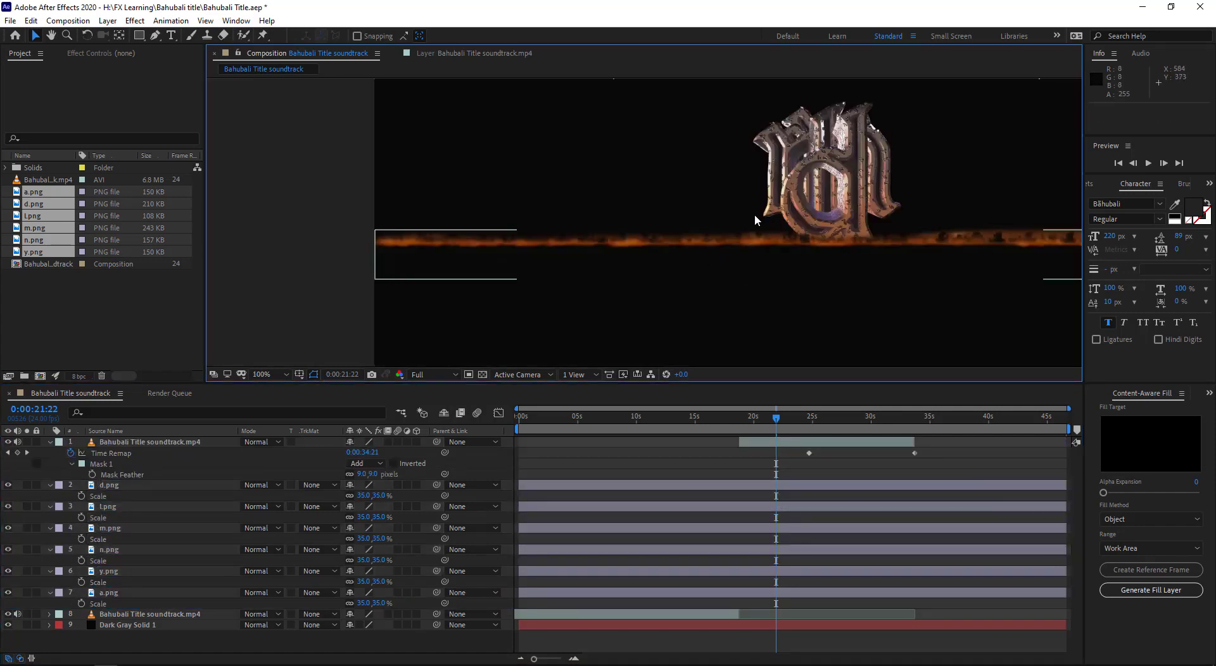
- Arrange the m, a, n, y and l letters left to right into a word
{"action": "left_click_drag", "start_coordinate": [823, 171], "coordinate": [545, 193]}
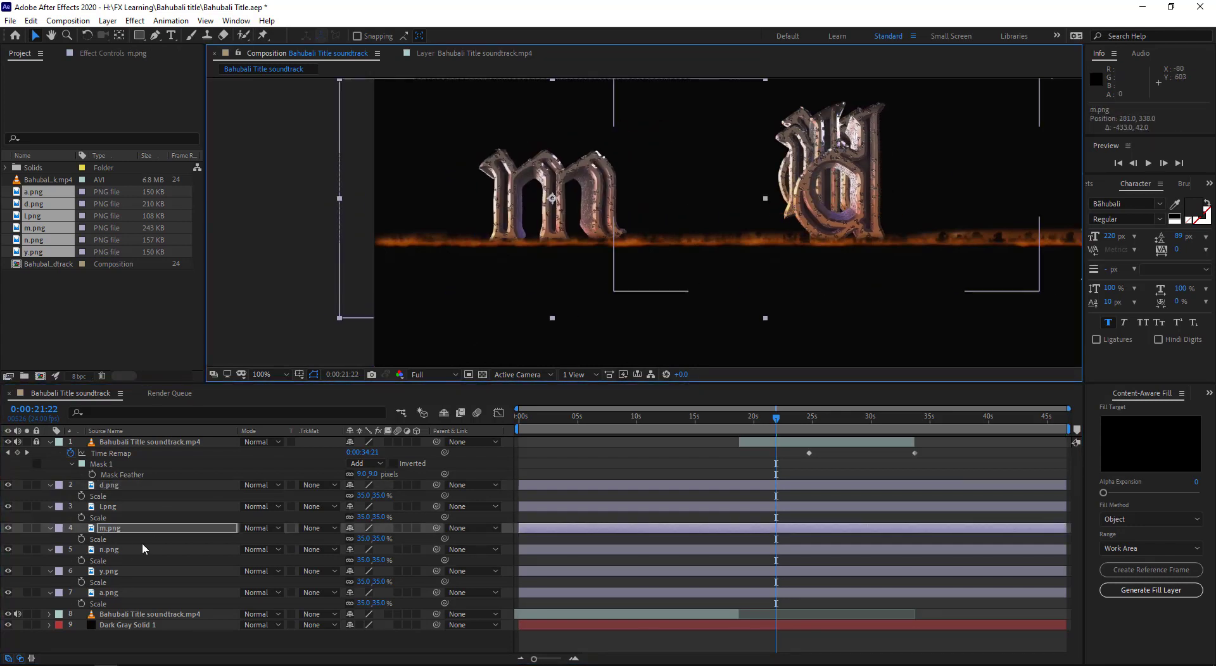
{"action": "left_click_drag", "start_coordinate": [893, 177], "coordinate": [742, 194]}
{"action": "left_click_drag", "start_coordinate": [830, 190], "coordinate": [753, 190]}
{"action": "left_click_drag", "start_coordinate": [829, 168], "coordinate": [970, 197]}
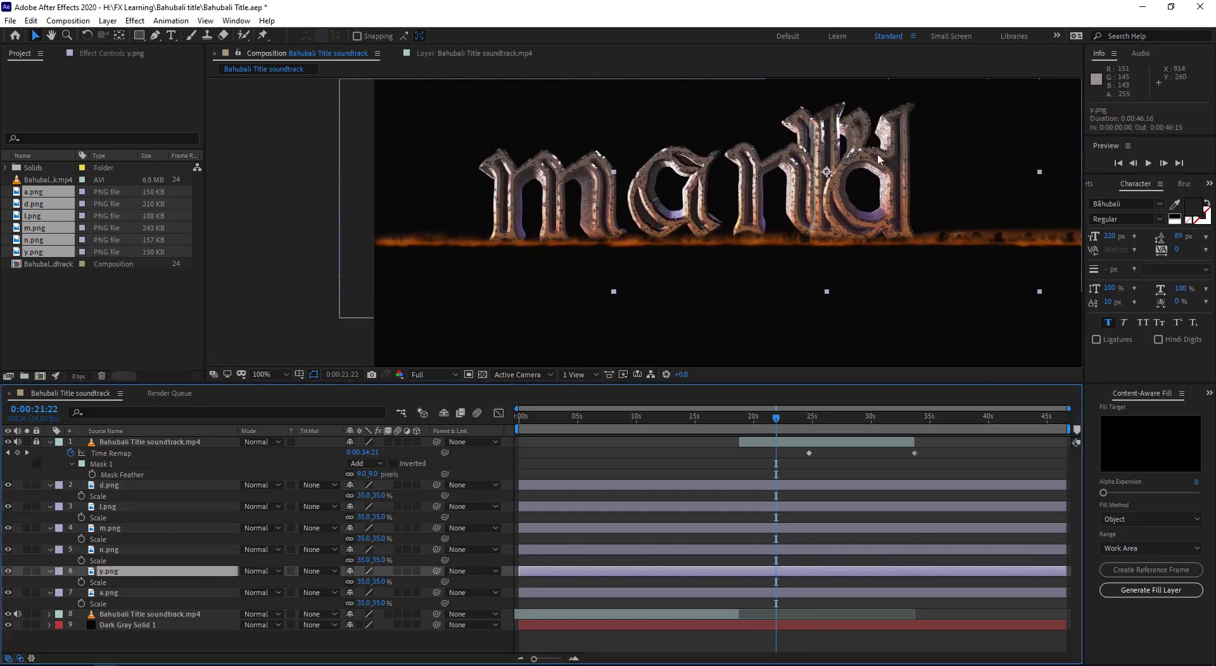
{"action": "left_click_drag", "start_coordinate": [824, 164], "coordinate": [1045, 165]}
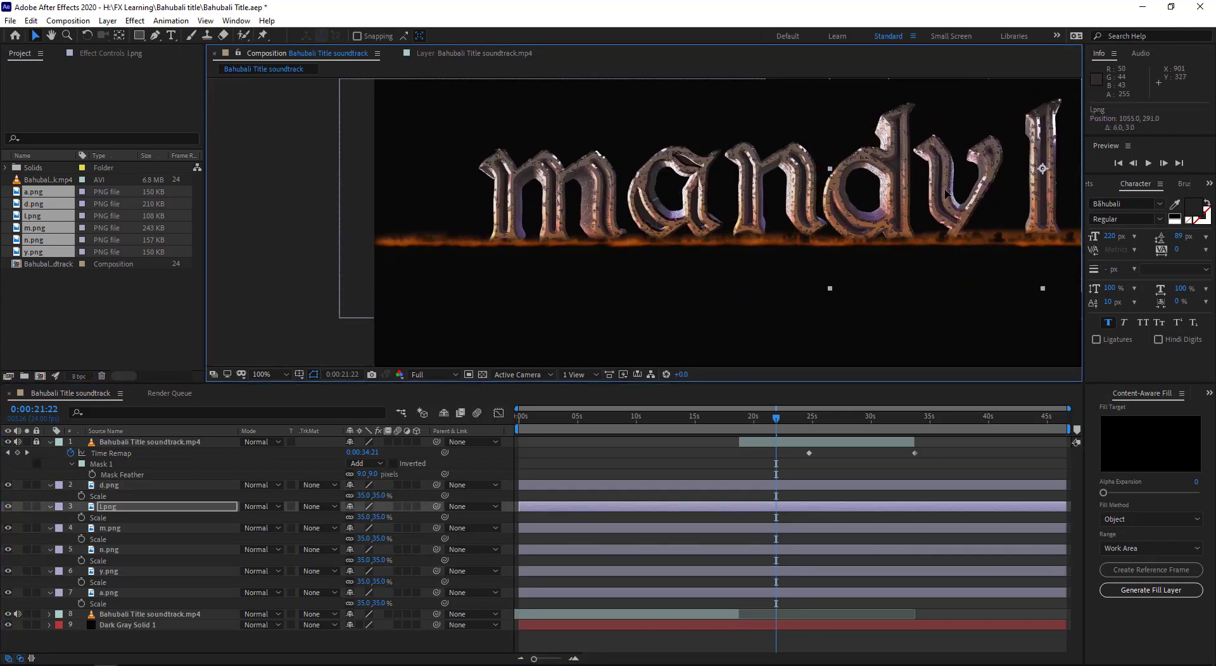
{"action": "key", "text": "comma"}
- Duplicate the a, place the copy between y and l, and scale all seven letters to 31.1%
{"action": "key", "text": "ctrl+d"}
{"action": "left_click_drag", "start_coordinate": [661, 203], "coordinate": [813, 203]}
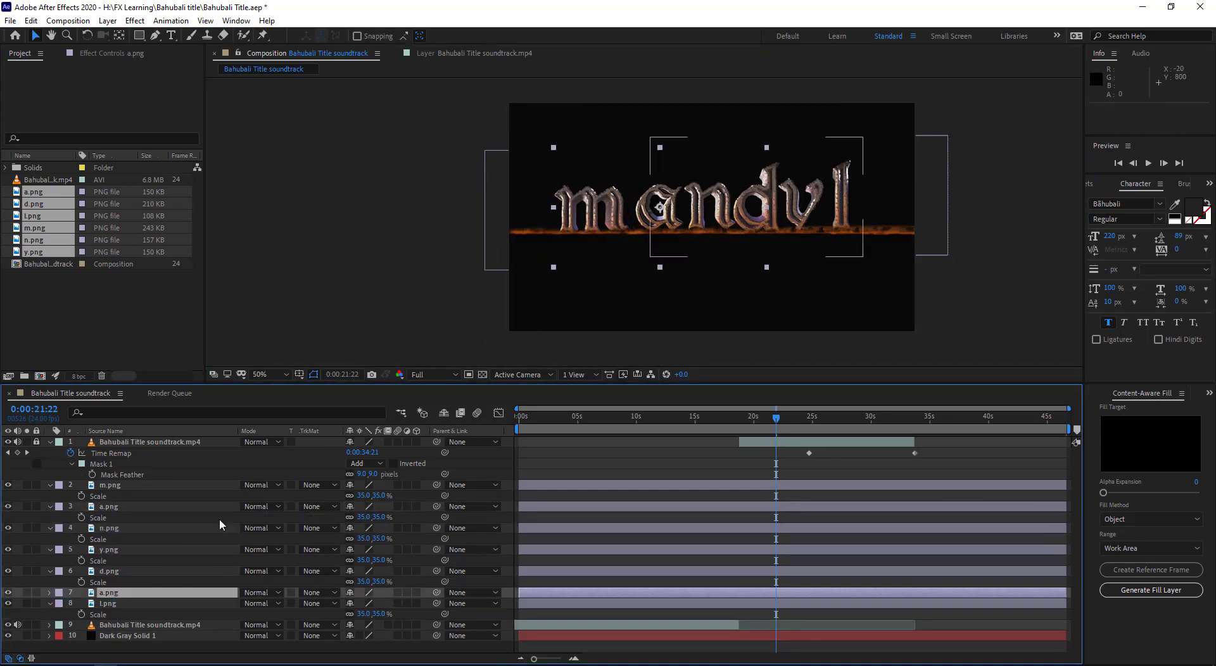
{"action": "mouse_move", "coordinate": [108, 507]}
{"action": "left_mouse_down"}
{"action": "mouse_move", "coordinate": [117, 602]}
{"action": "mouse_move", "coordinate": [108, 550]}
{"action": "left_mouse_up"}
{"action": "left_click", "coordinate": [109, 485]}
{"action": "left_click", "coordinate": [107, 603], "text": "shift"}
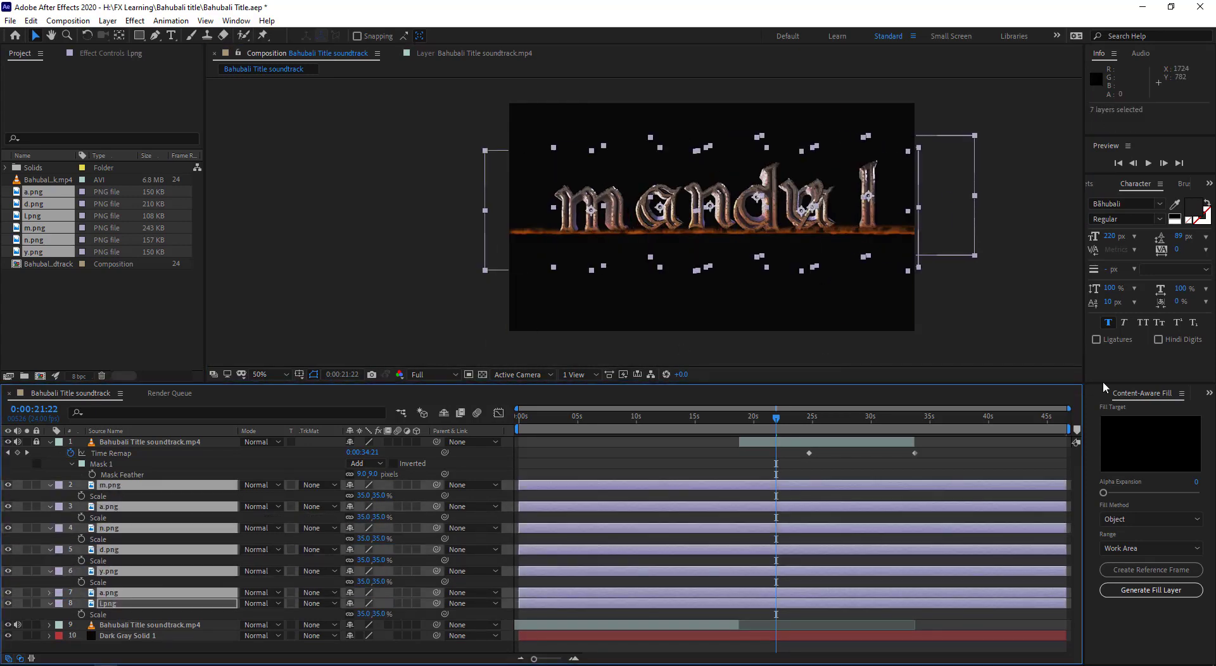
{"action": "scroll", "coordinate": [701, 209], "scroll_direction": "up", "scroll_amount": 2}
{"action": "left_click_drag", "start_coordinate": [363, 496], "coordinate": [355, 496]}
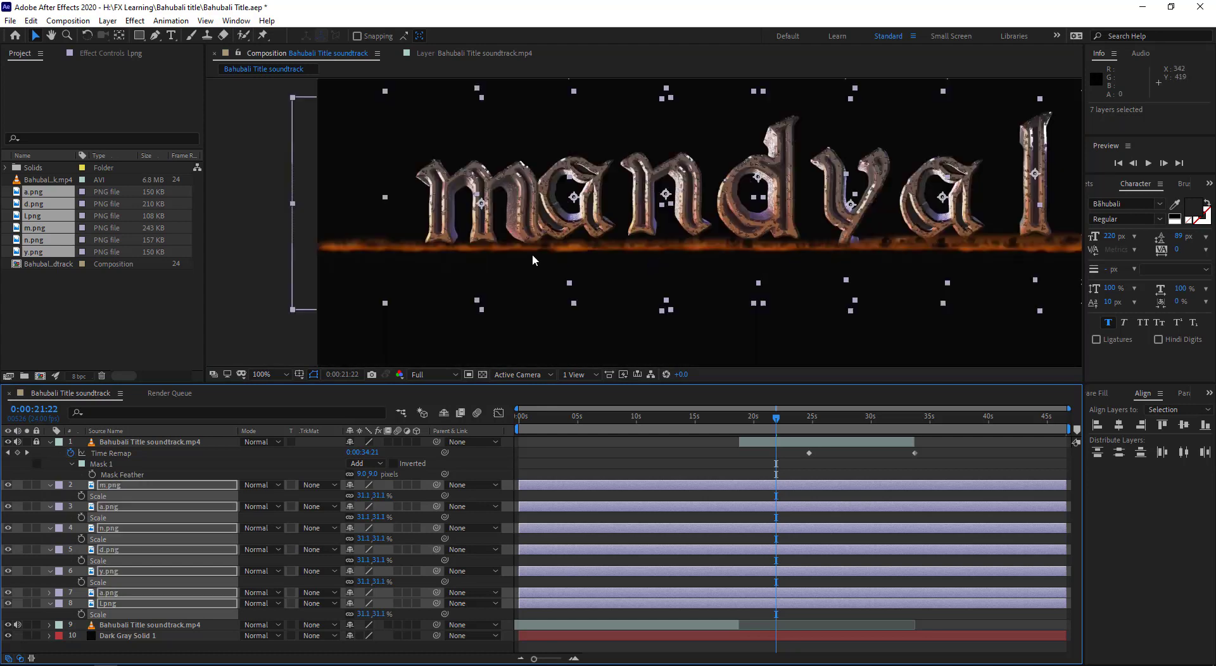
- Line up the letters, raising the d by 35 px and nudging the second a into place
{"action": "left_click", "coordinate": [109, 485]}
{"action": "left_click_drag", "start_coordinate": [634, 222], "coordinate": [574, 167]}
{"action": "left_click", "coordinate": [107, 603], "text": "shift"}
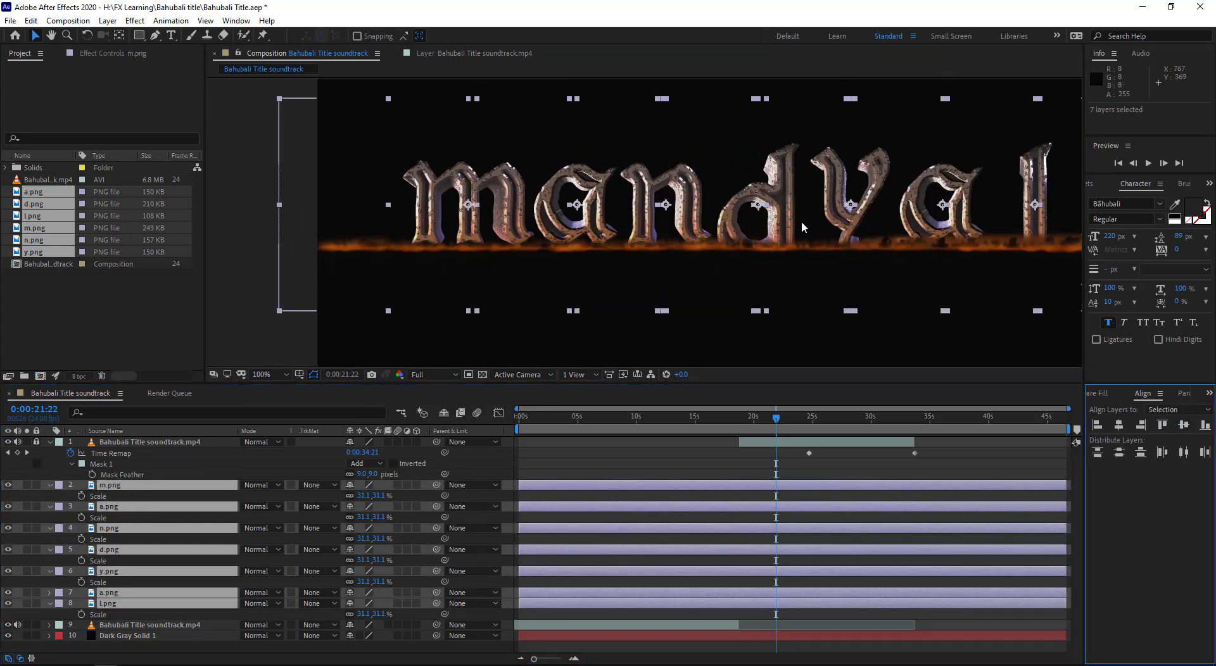
{"action": "left_click", "coordinate": [104, 550]}
{"action": "left_click_drag", "start_coordinate": [677, 171], "coordinate": [677, 149]}
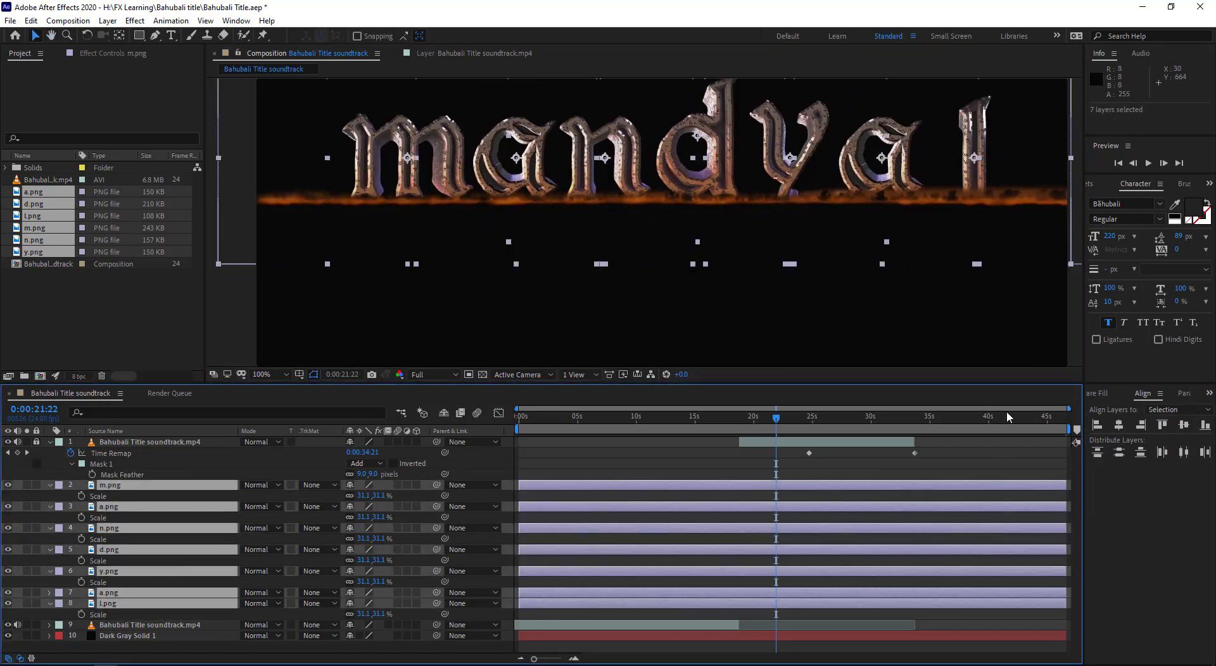
{"action": "left_click_drag", "start_coordinate": [585, 196], "coordinate": [625, 237]}
{"action": "left_click", "coordinate": [625, 238]}
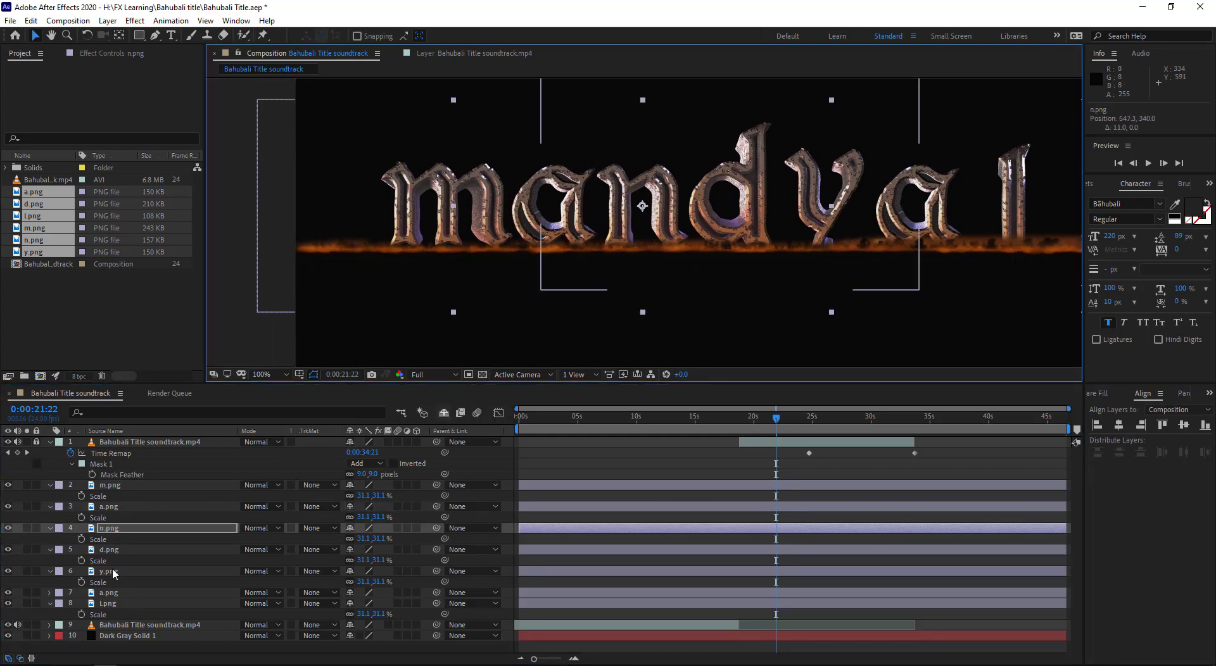
{"action": "left_click", "coordinate": [788, 246]}
{"action": "left_click", "coordinate": [107, 593]}
{"action": "key", "text": "shift+Up"}
{"action": "key", "text": "Right"}
{"action": "key", "text": "Right"}
{"action": "key", "text": "Right"}
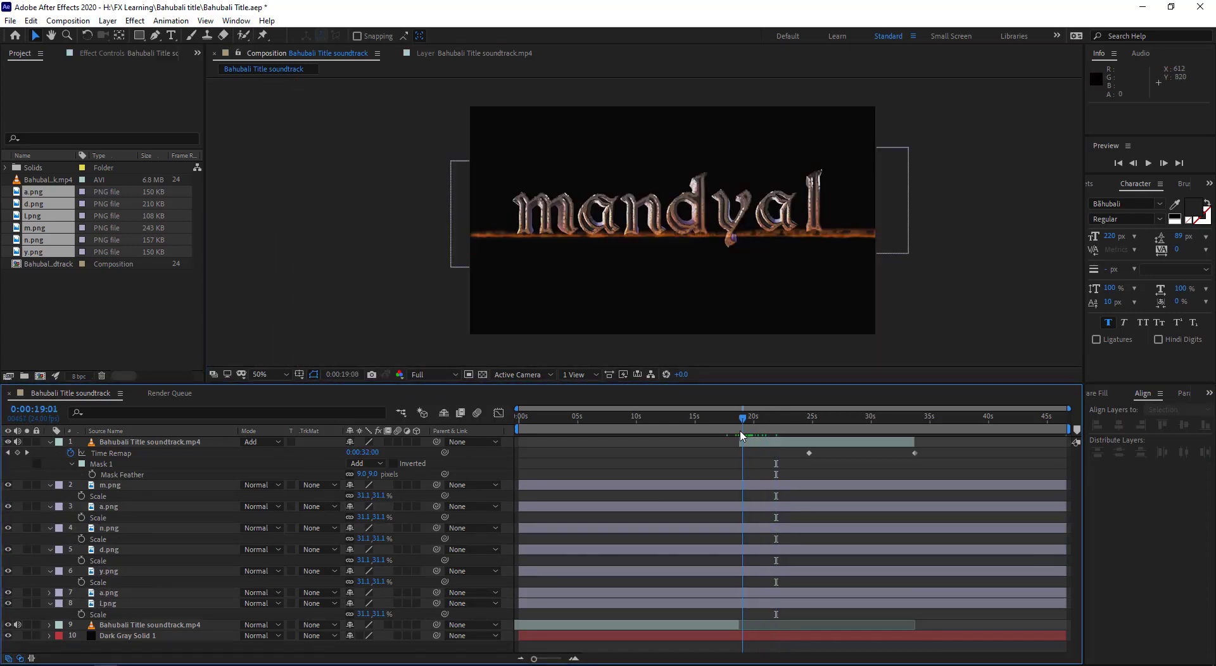
{"action": "left_click_drag", "start_coordinate": [741, 435], "coordinate": [749, 437]}
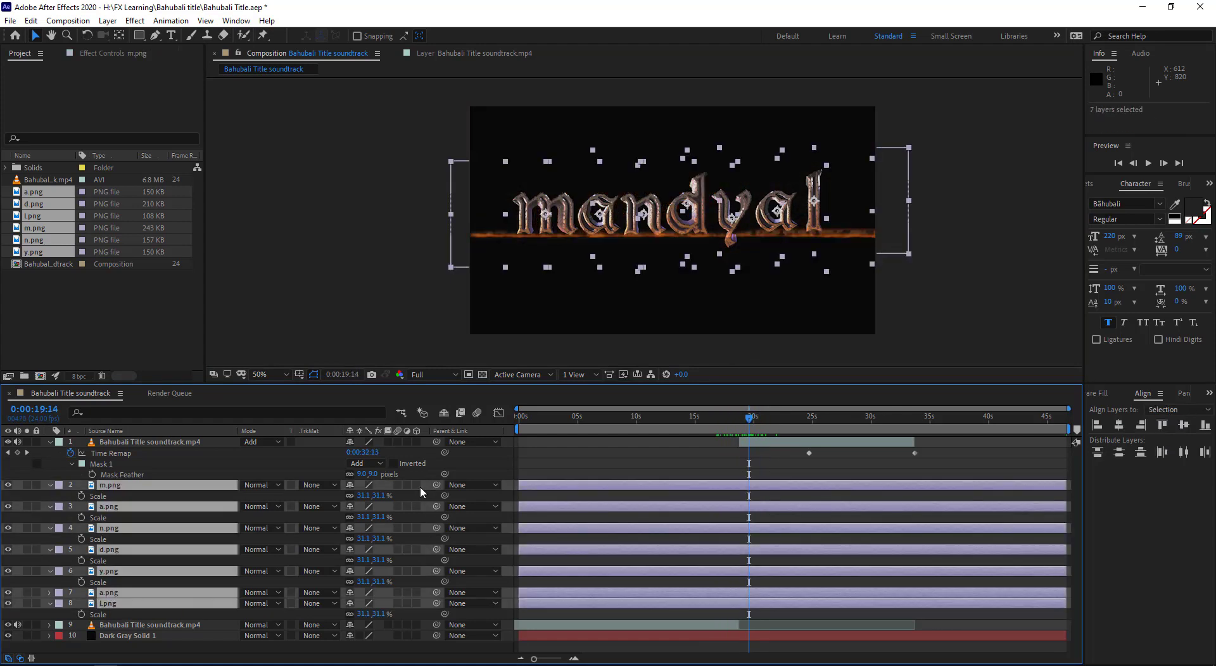
- Move the letters' anchor points down to their bases, including the m, d and l
{"action": "left_click", "coordinate": [120, 36]}
{"action": "left_click_drag", "start_coordinate": [447, 206], "coordinate": [448, 239]}
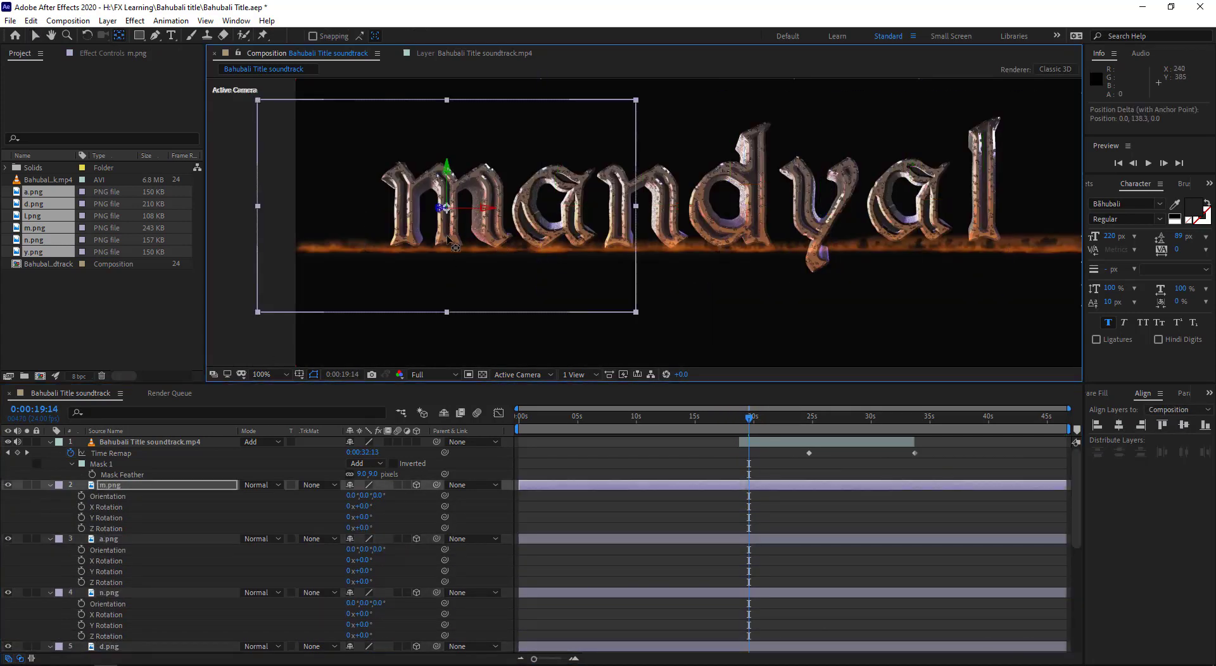
{"action": "left_click", "coordinate": [584, 230]}
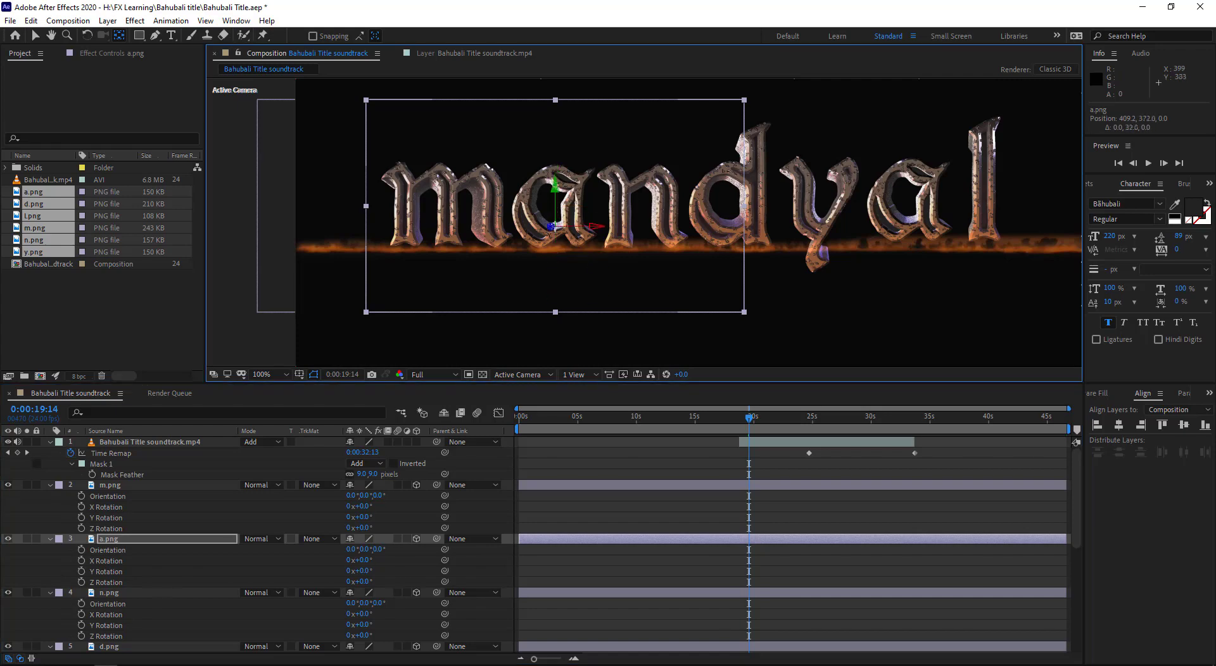
{"action": "left_click", "coordinate": [640, 209]}
{"action": "left_click_drag", "start_coordinate": [737, 163], "coordinate": [736, 172]}
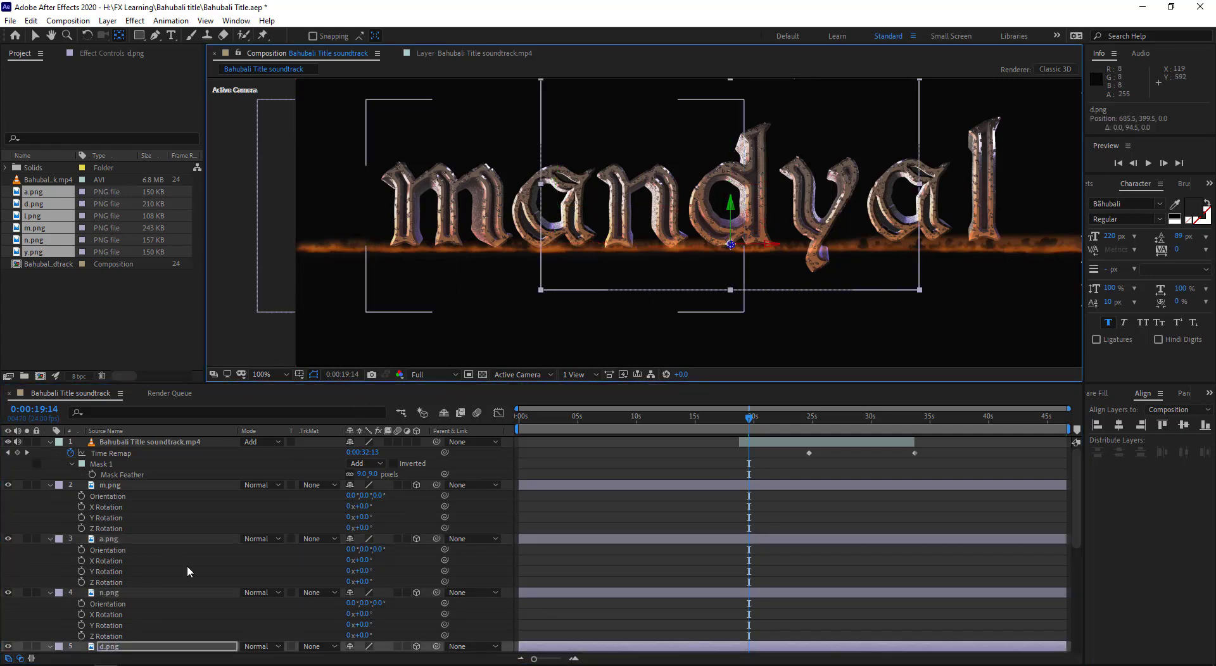
{"action": "left_click", "coordinate": [818, 180]}
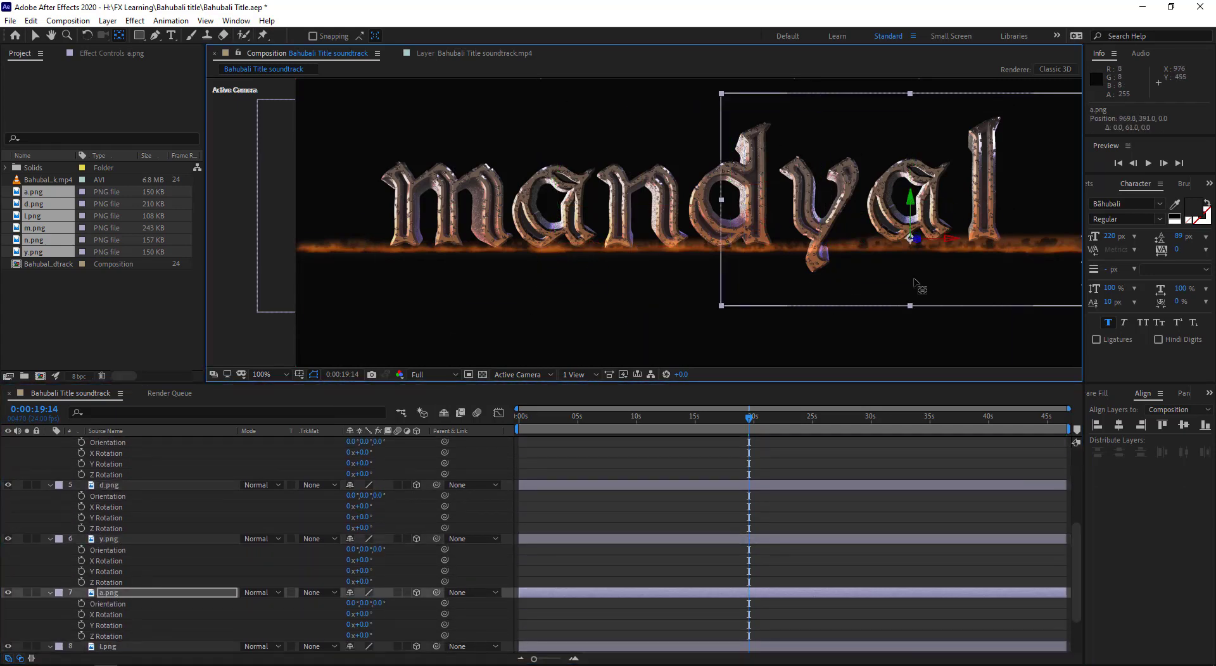
{"action": "left_click", "coordinate": [981, 190]}
{"action": "left_click_drag", "start_coordinate": [983, 179], "coordinate": [983, 239]}
- Select all seven letter layers and keyframe X Rotation from -19° to 0°
{"action": "scroll", "coordinate": [698, 488], "scroll_direction": "up", "scroll_amount": 4}
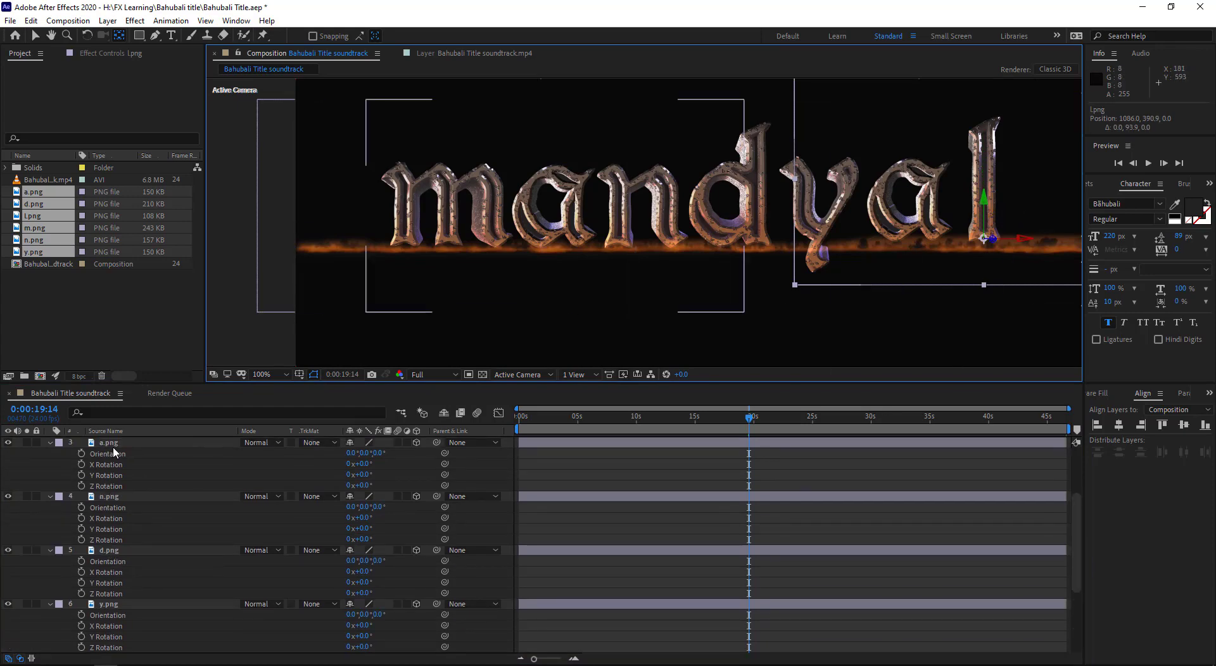
{"action": "left_click", "coordinate": [697, 487], "text": "shift"}
{"action": "scroll", "coordinate": [697, 487], "scroll_direction": "up", "scroll_amount": 1}
{"action": "left_click", "coordinate": [111, 486], "text": "shift"}
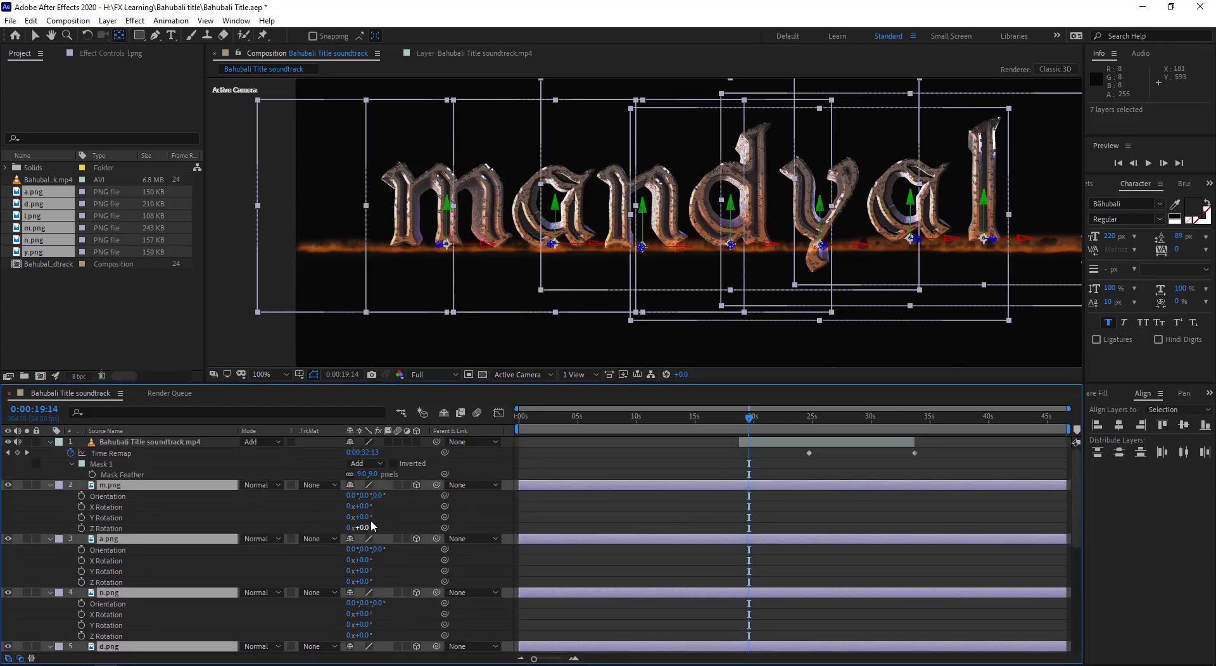
{"action": "left_click_drag", "start_coordinate": [360, 517], "coordinate": [354, 507]}
{"action": "key", "text": "ctrl+z"}
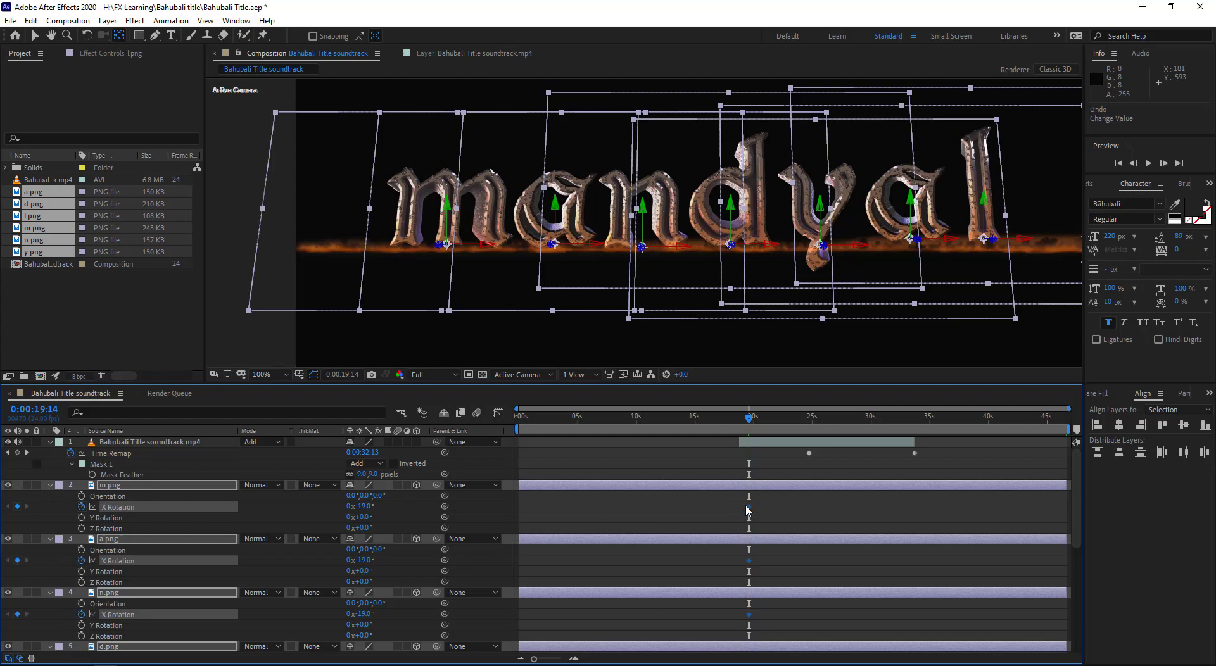
{"action": "key", "text": "ctrl+z"}
- Stagger the letters' X Rotation keyframes, shifting the y, a and l keyframes later
{"action": "scroll", "coordinate": [744, 512], "scroll_direction": "down", "scroll_amount": 5}
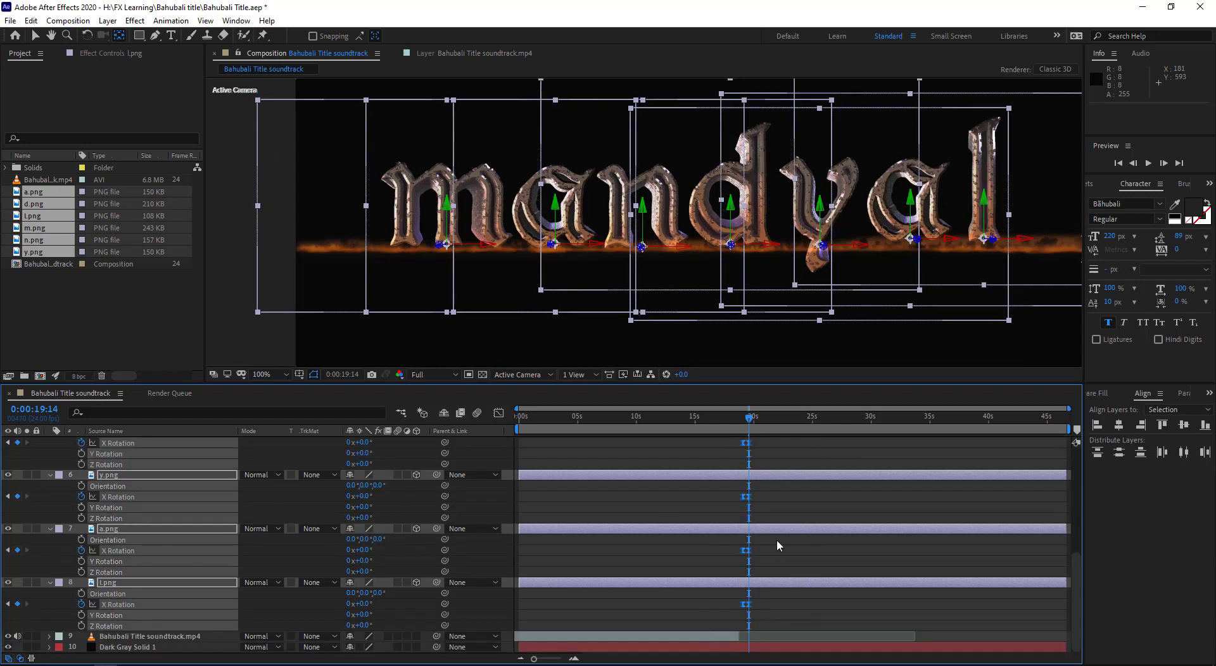
{"action": "scroll", "coordinate": [752, 560], "scroll_direction": "up", "scroll_amount": 4}
{"action": "scroll", "coordinate": [759, 538], "scroll_direction": "up", "scroll_amount": 5}
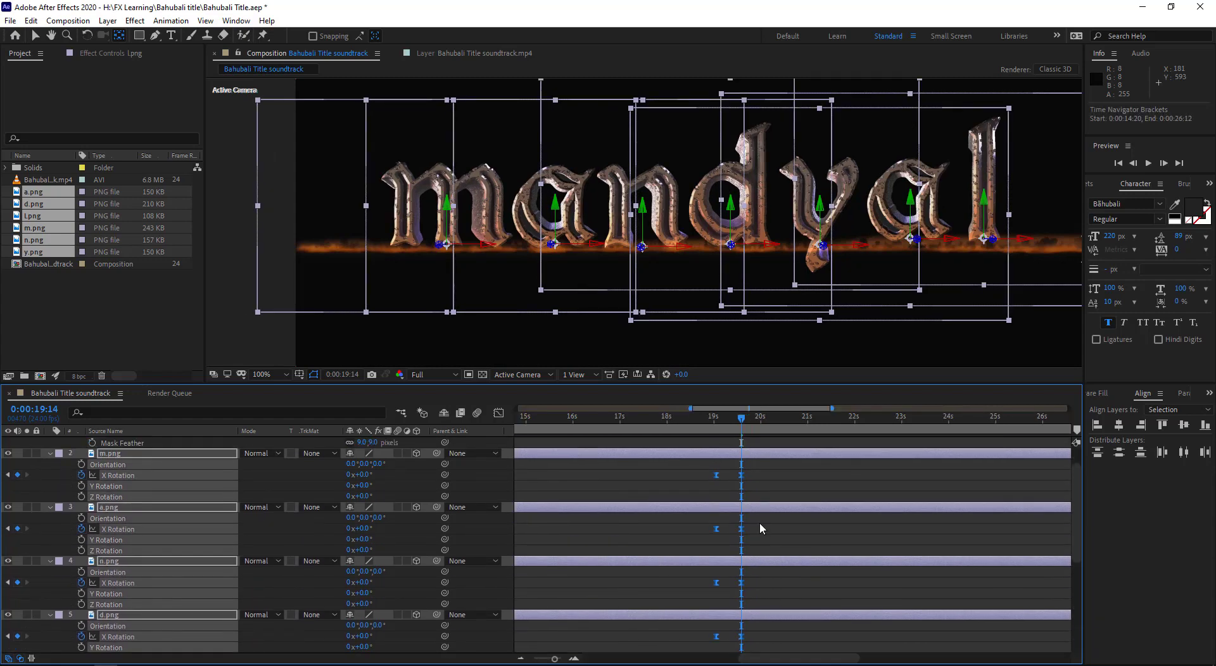
{"action": "left_click_drag", "start_coordinate": [711, 627], "coordinate": [716, 627]}
{"action": "scroll", "coordinate": [753, 575], "scroll_direction": "down", "scroll_amount": 3}
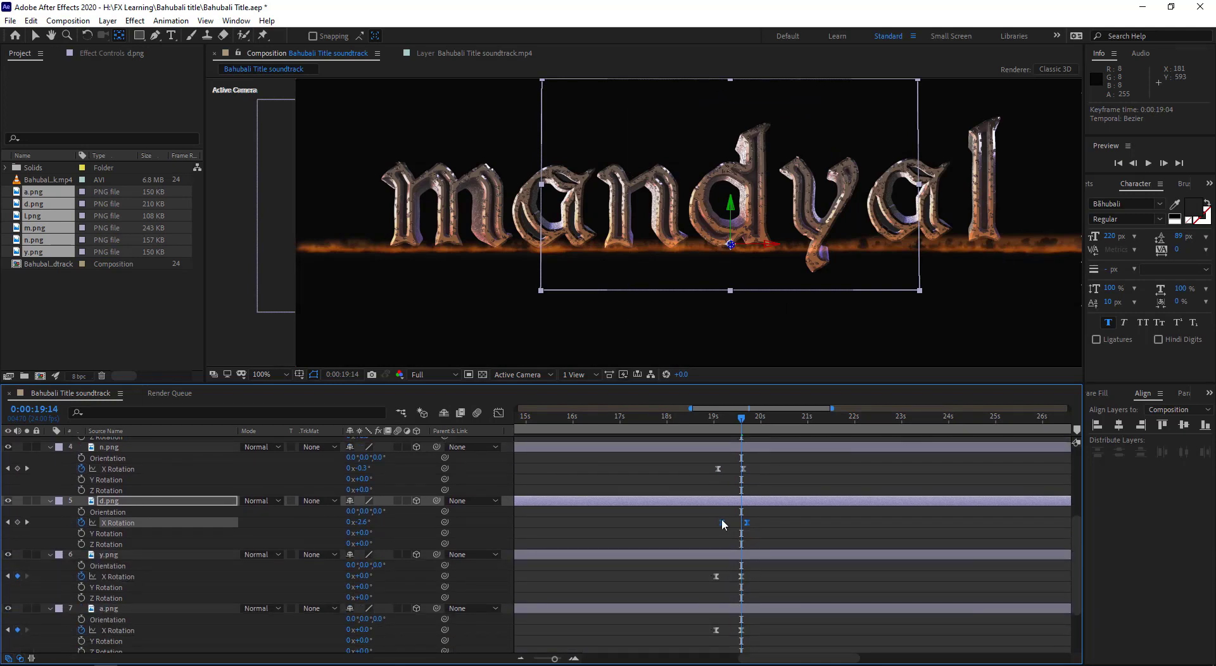
{"action": "left_click_drag", "start_coordinate": [716, 576], "coordinate": [723, 604]}
{"action": "left_click", "coordinate": [722, 608]}
{"action": "scroll", "coordinate": [759, 598], "scroll_direction": "down", "scroll_amount": 2}
{"action": "left_click", "coordinate": [711, 582], "text": "shift"}
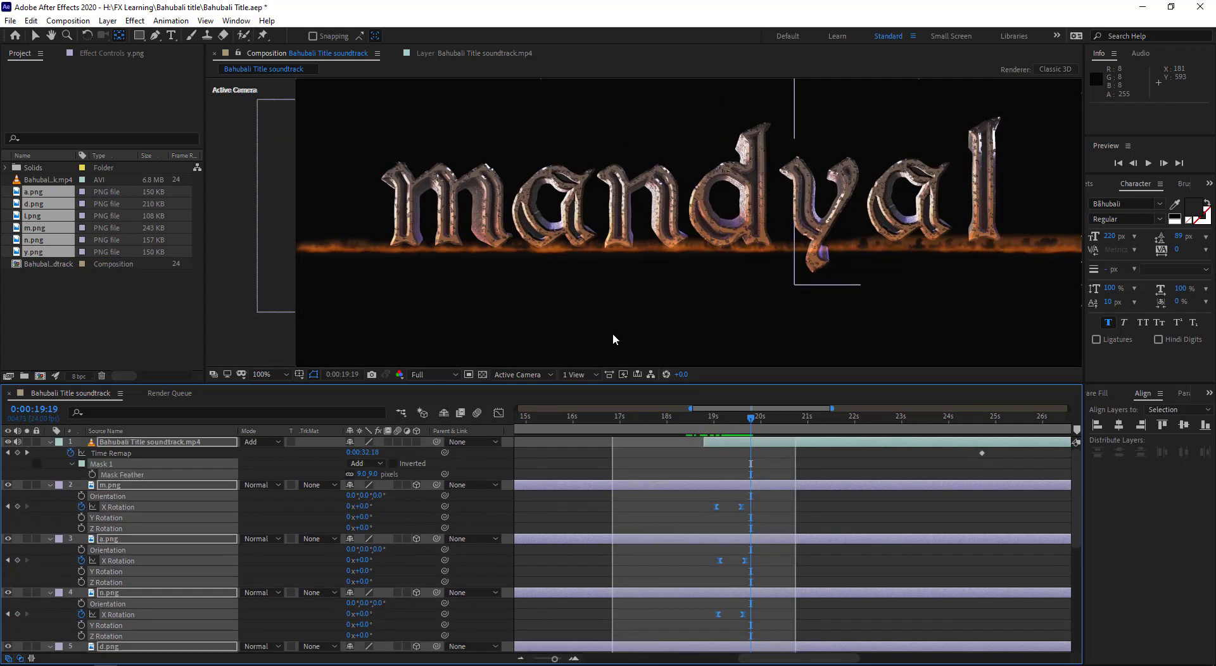
- Preview the staggered tilt-up animation and park the playhead at 18:20
{"action": "key", "text": "ctrl+a"}
{"action": "key", "text": "space"}
{"action": "left_click", "coordinate": [647, 424]}
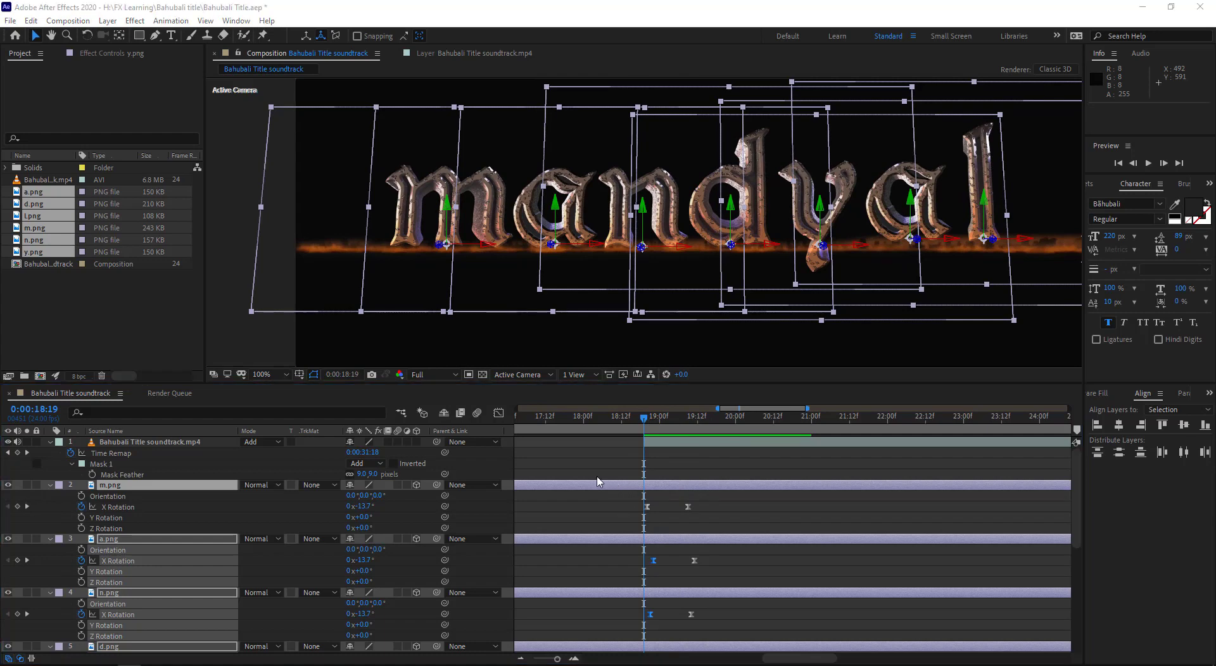
- Split every letter layer at the playhead with Edit > Split Layer and collapse the properties
{"action": "left_click", "coordinate": [31, 20]}
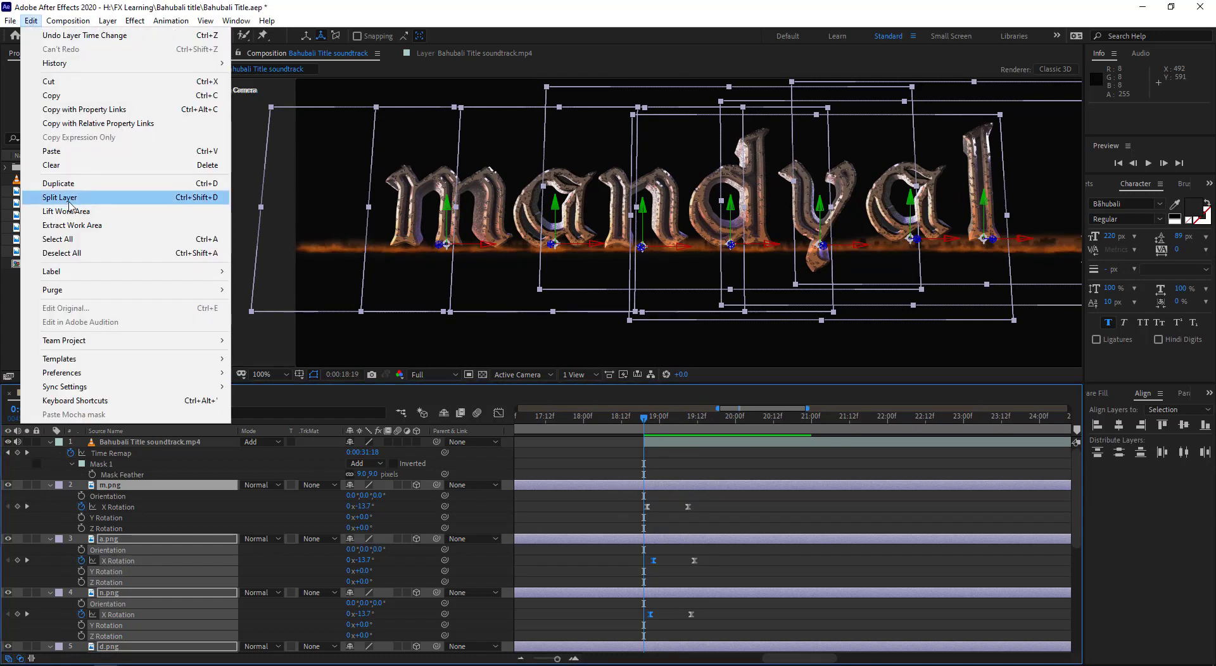
{"action": "left_click", "coordinate": [186, 201]}
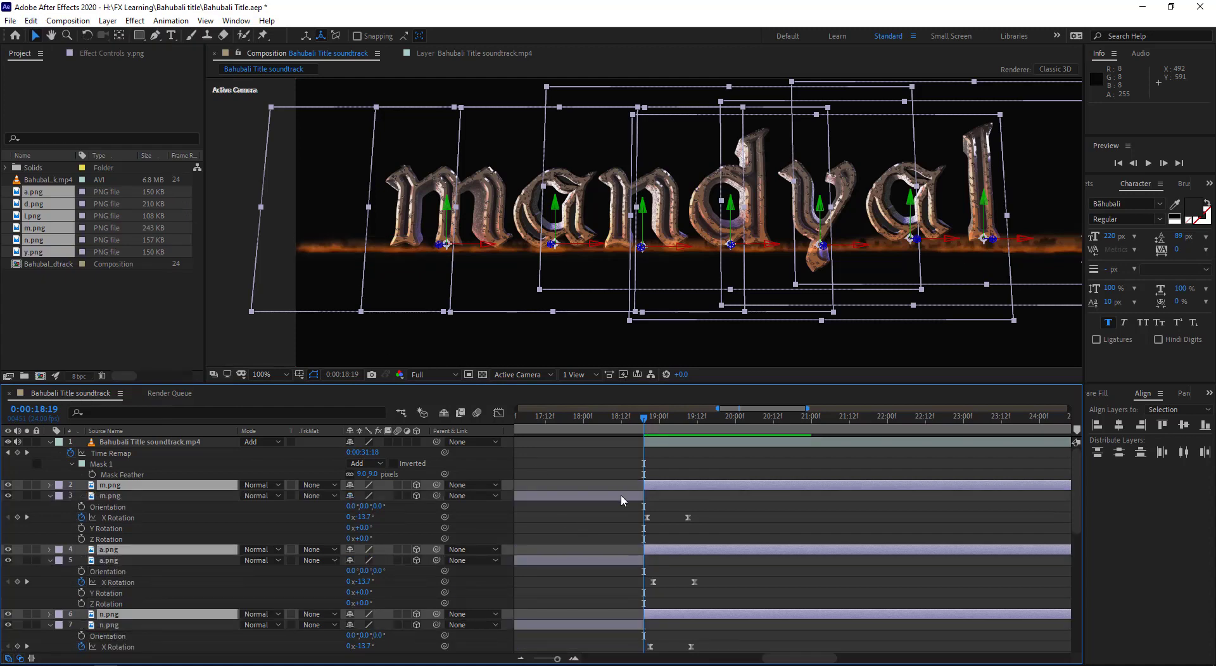
{"action": "key", "text": "ctrl+a"}
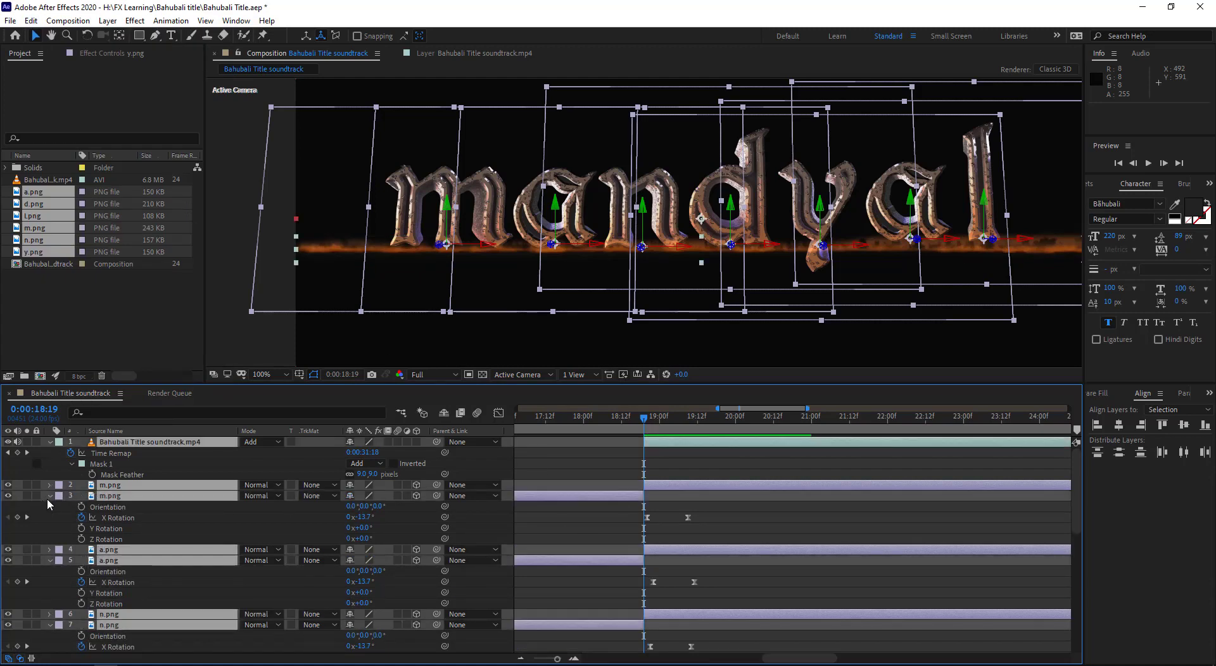
{"action": "left_click", "coordinate": [50, 496]}
{"action": "left_click", "coordinate": [369, 636]}
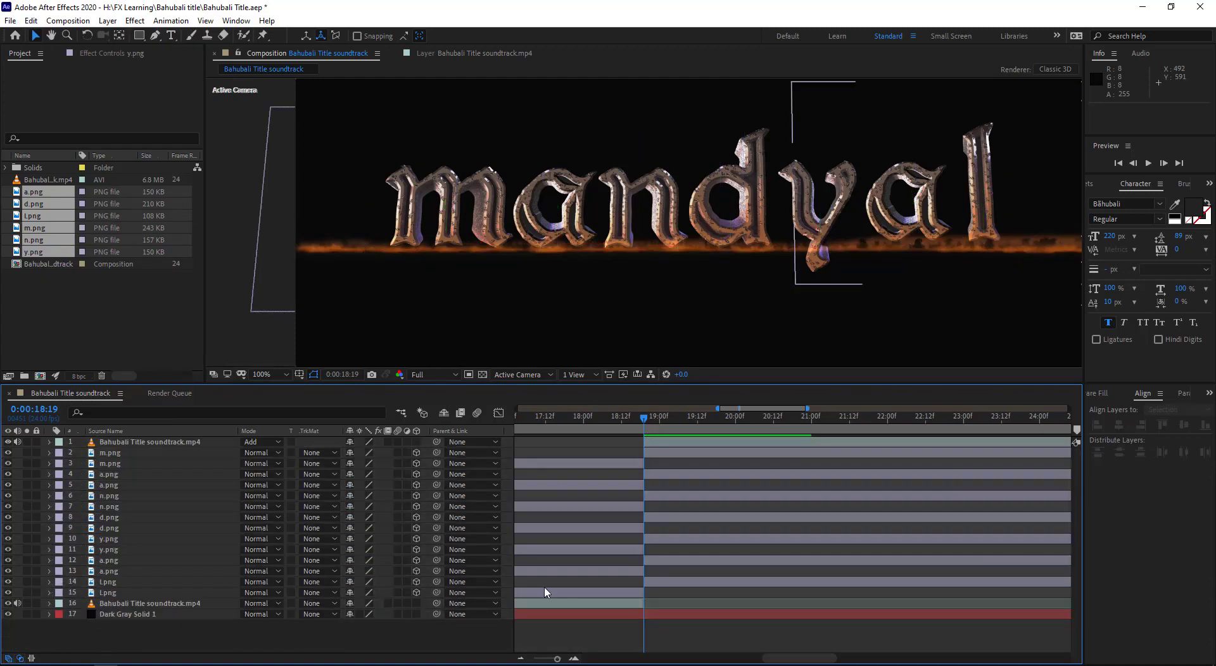
- Delete the seven earlier halves of the m, a, n, d, y, a and l layers
{"action": "left_click", "coordinate": [118, 592]}
{"action": "left_click", "coordinate": [117, 571], "text": "ctrl"}
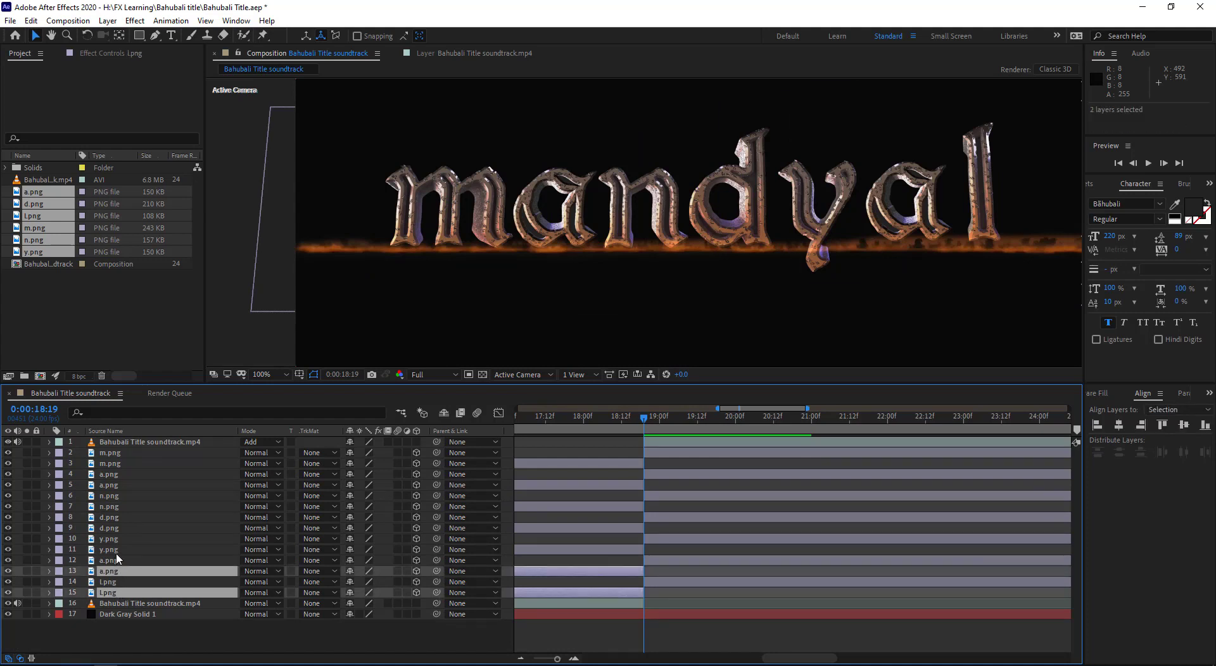
{"action": "left_click", "coordinate": [120, 550], "text": "ctrl"}
{"action": "left_click", "coordinate": [121, 527], "text": "ctrl"}
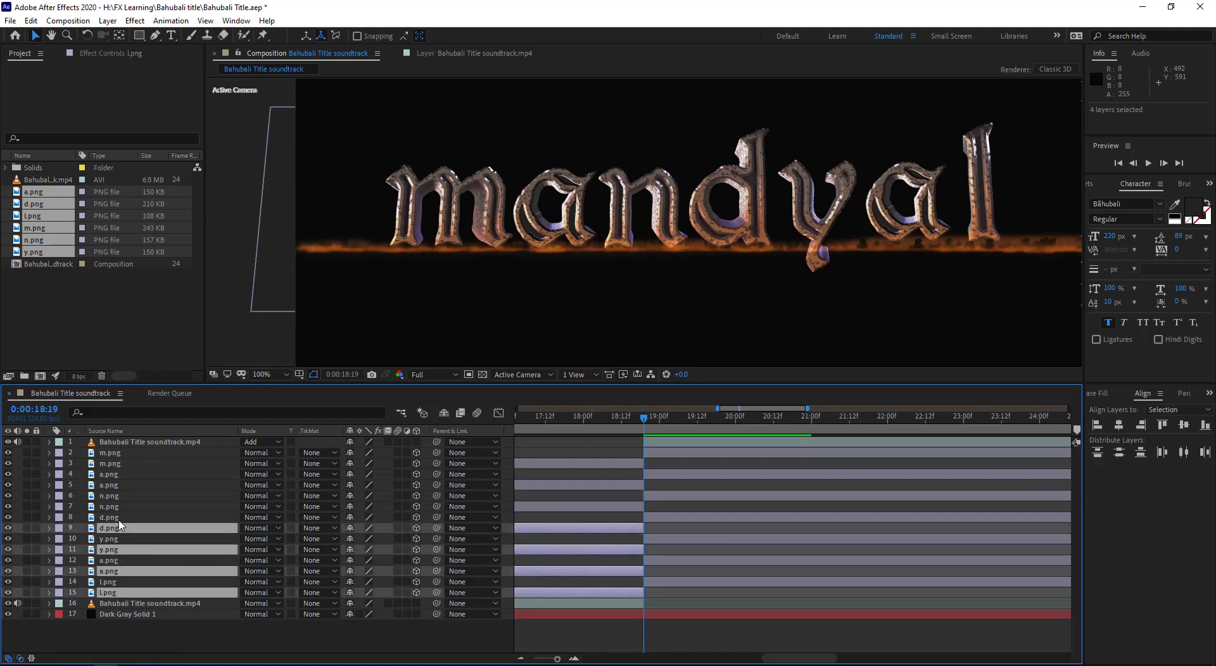
{"action": "left_click", "coordinate": [117, 507], "text": "ctrl"}
{"action": "left_click", "coordinate": [116, 485], "text": "ctrl"}
{"action": "left_click", "coordinate": [115, 464], "text": "ctrl"}
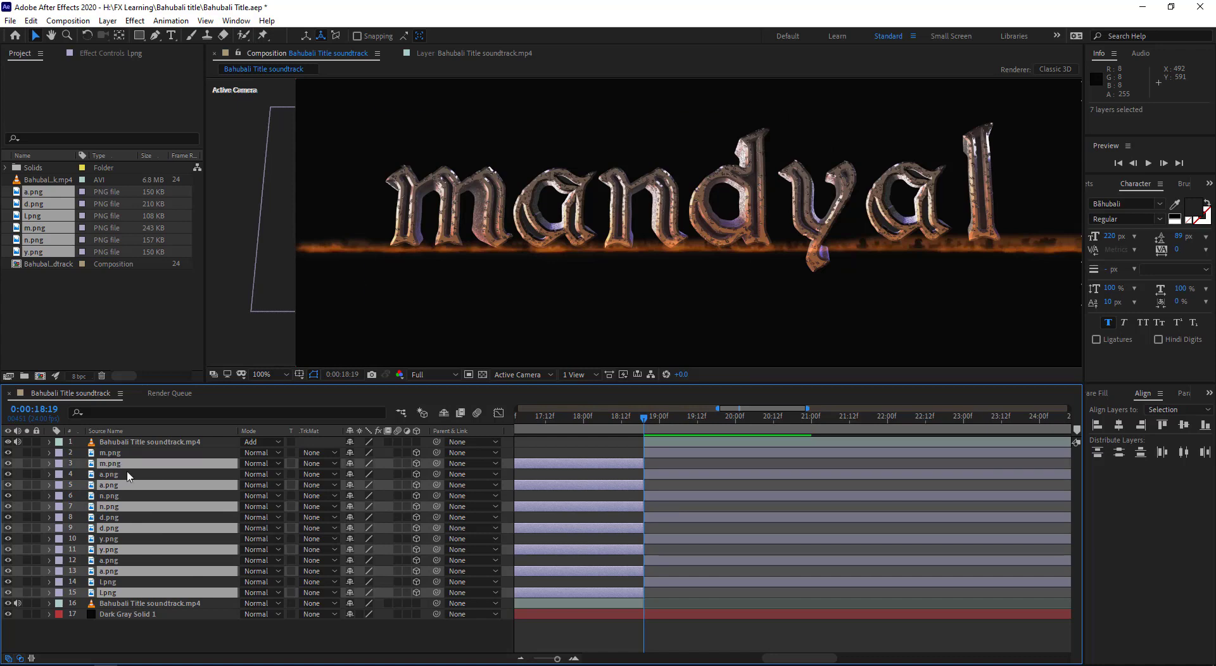
{"action": "key", "text": "Delete"}
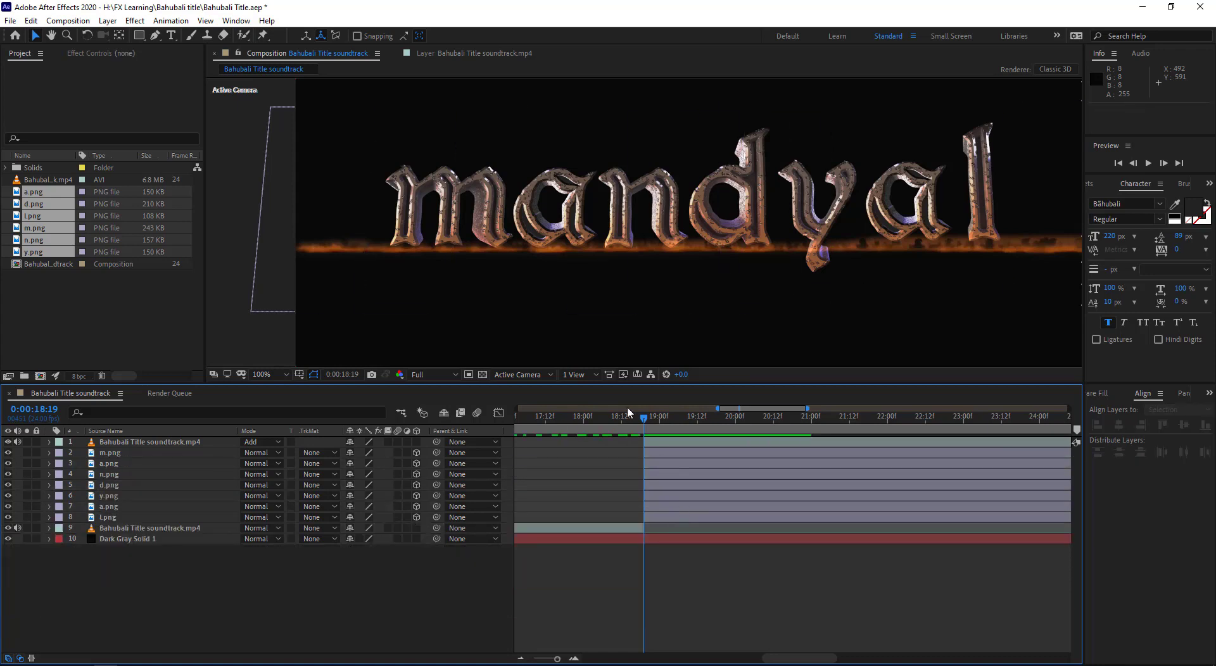
- Move the playhead to 19:02, show the keyframed rotations, and add an adjustment layer on top
{"action": "left_click", "coordinate": [628, 417]}
{"action": "left_click_drag", "start_coordinate": [640, 437], "coordinate": [668, 445]}
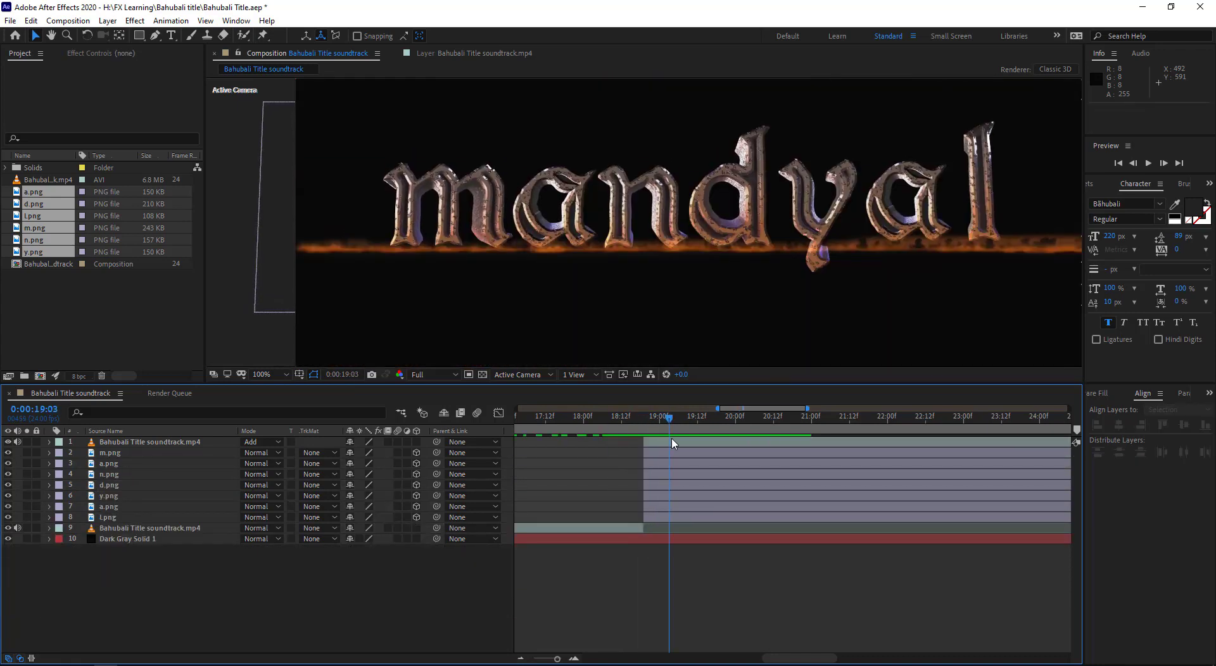
{"action": "key", "text": "u"}
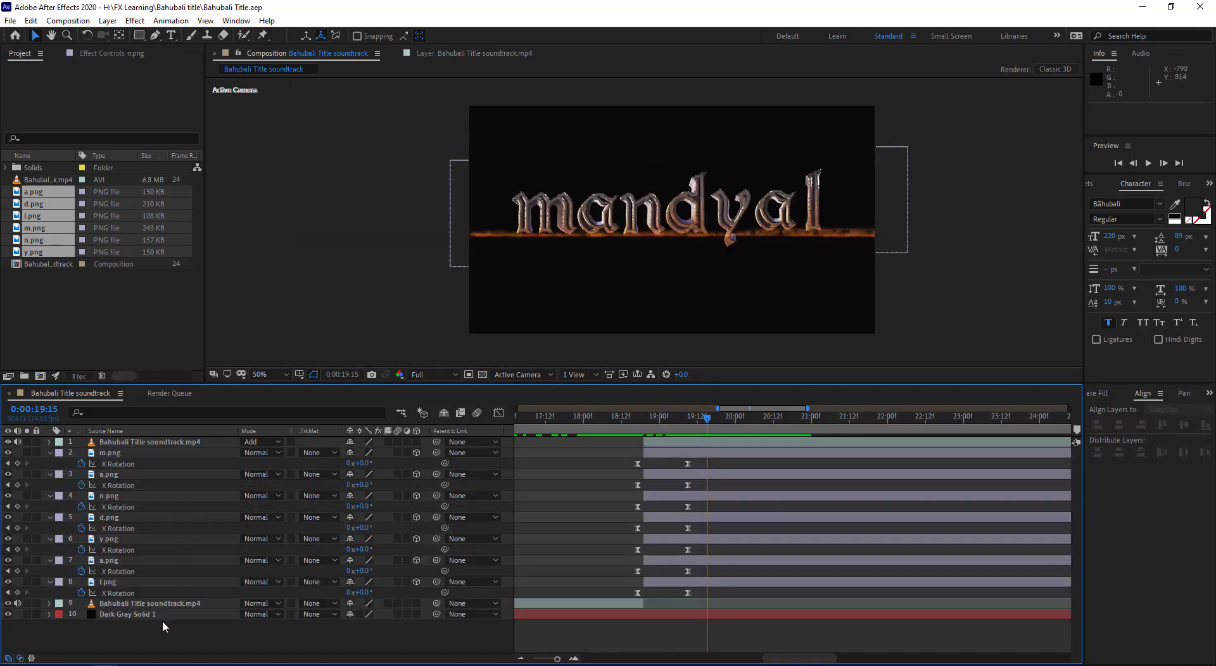
{"action": "right_click", "coordinate": [163, 627]}
{"action": "mouse_move", "coordinate": [244, 492]}
{"action": "left_click", "coordinate": [365, 595]}
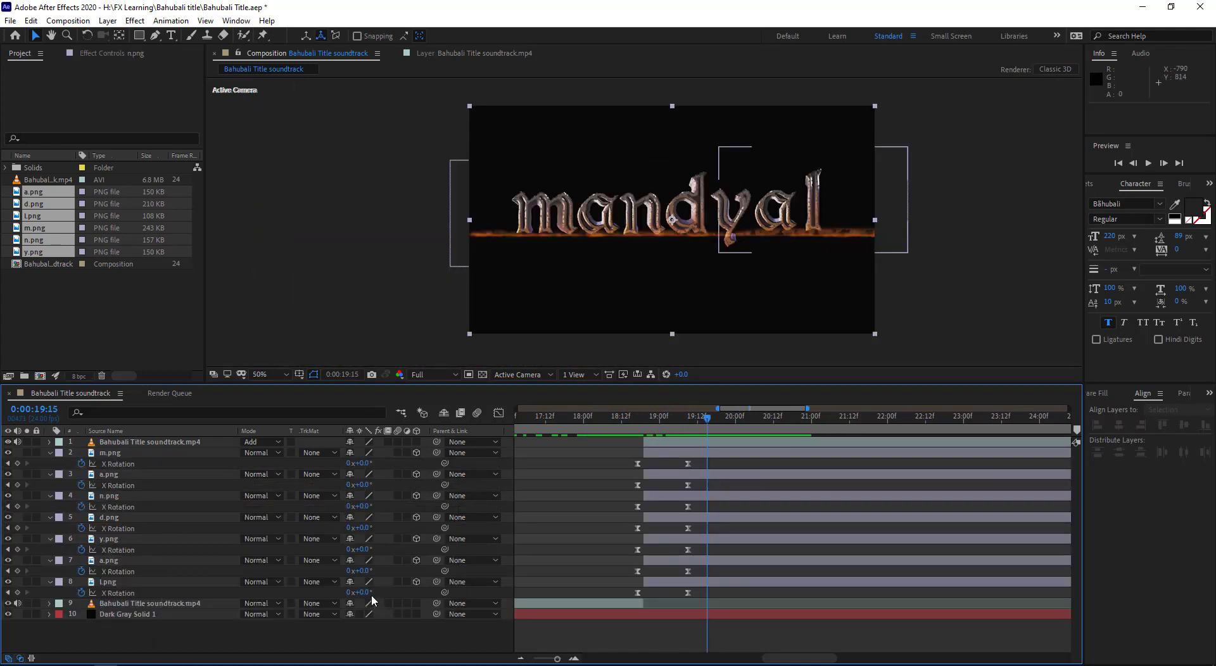
- Drag Trapcode Particular from the RG Trapcode effects group onto Adjustment Layer 1
{"action": "key", "text": "ctrl+5"}
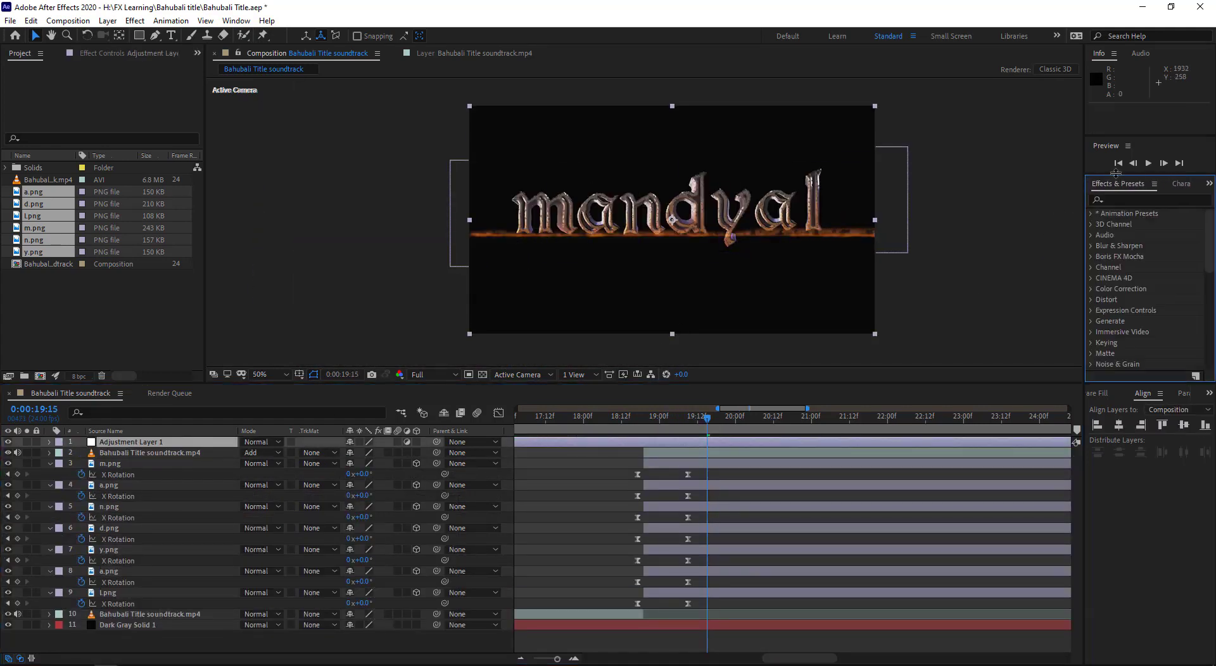
{"action": "key", "text": "F3"}
{"action": "left_click", "coordinate": [1090, 258]}
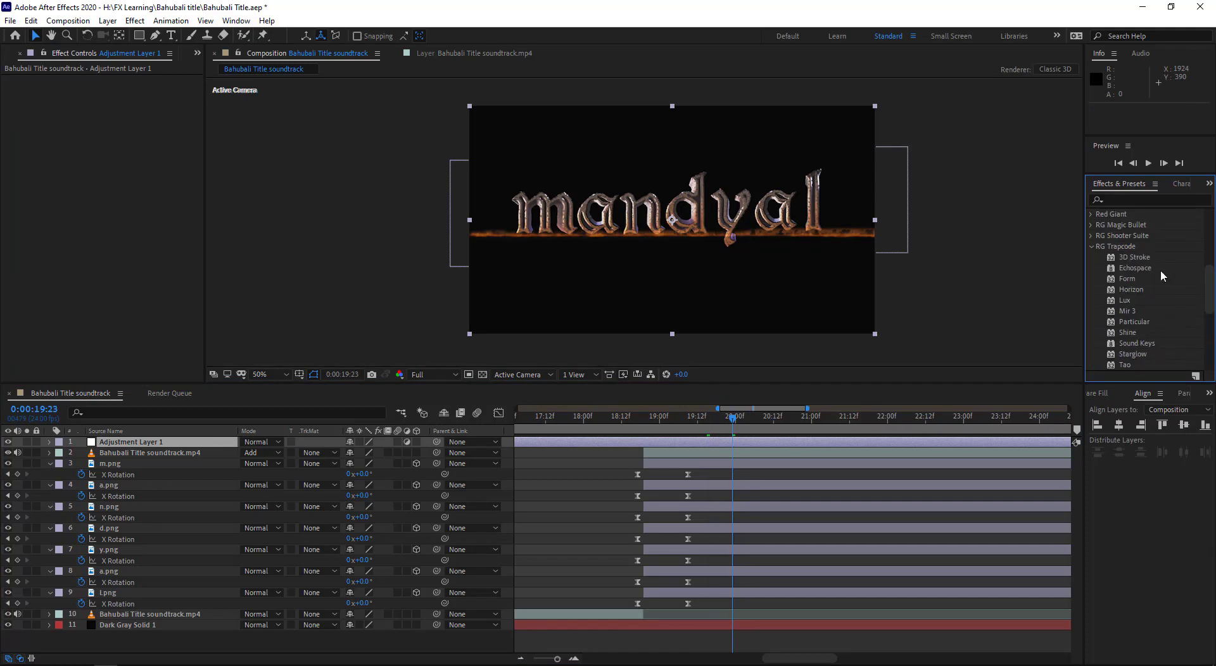
{"action": "scroll", "coordinate": [1136, 346], "scroll_direction": "down", "scroll_amount": 2}
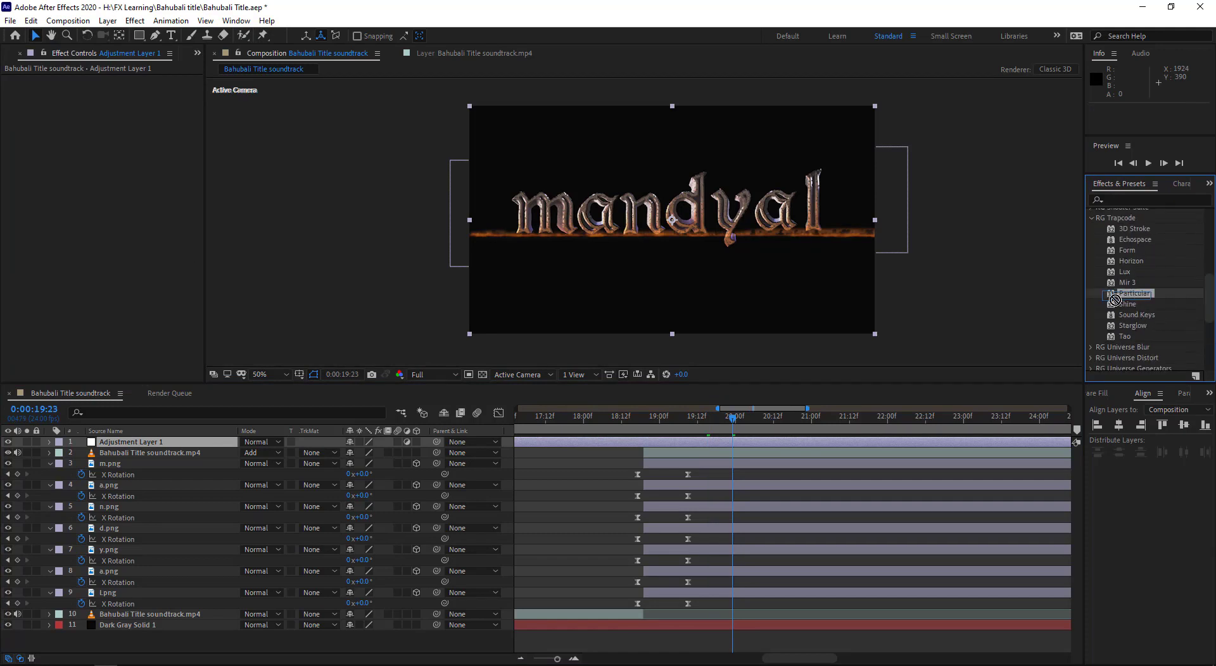
{"action": "left_click_drag", "start_coordinate": [1116, 299], "coordinate": [137, 445]}
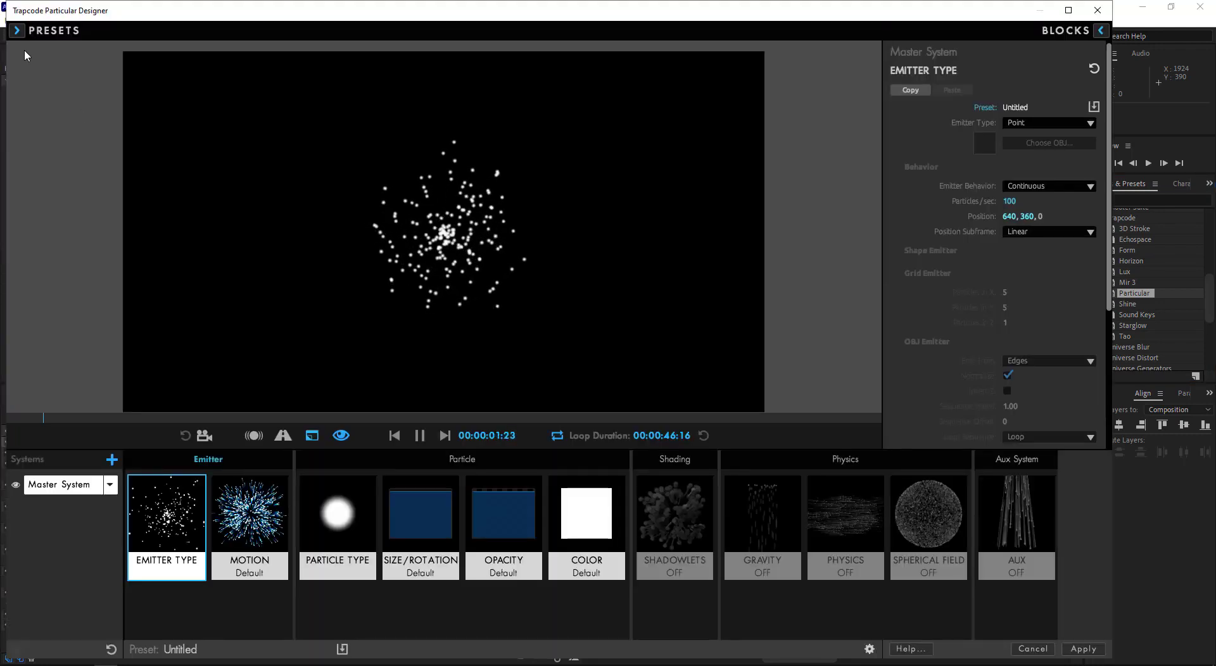
- Apply the Thick Steam preset from the Smoke and Fire category in Particular Designer
{"action": "left_click", "coordinate": [16, 31]}
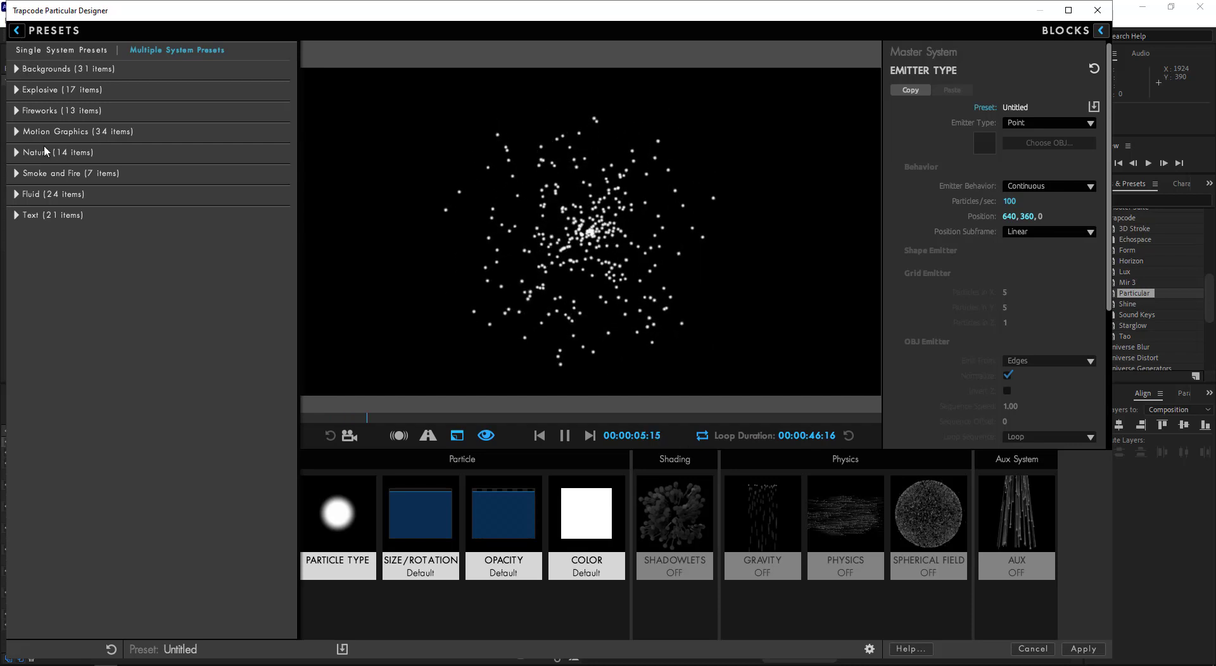
{"action": "left_click", "coordinate": [15, 173]}
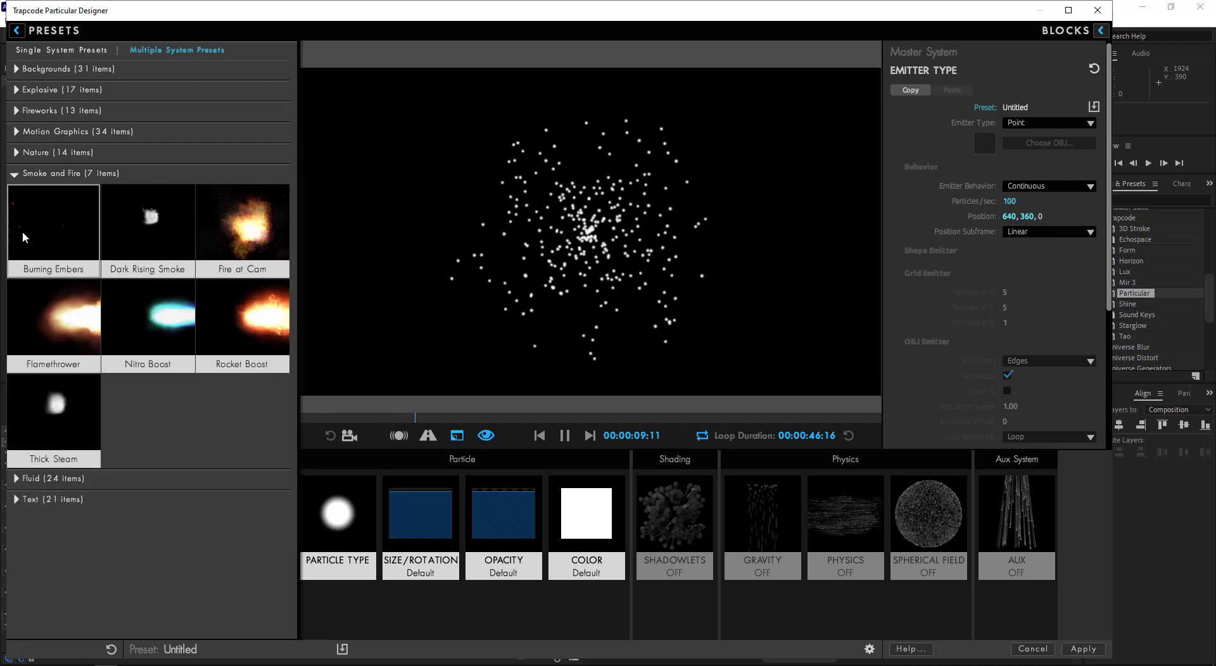
{"action": "left_click", "coordinate": [86, 345]}
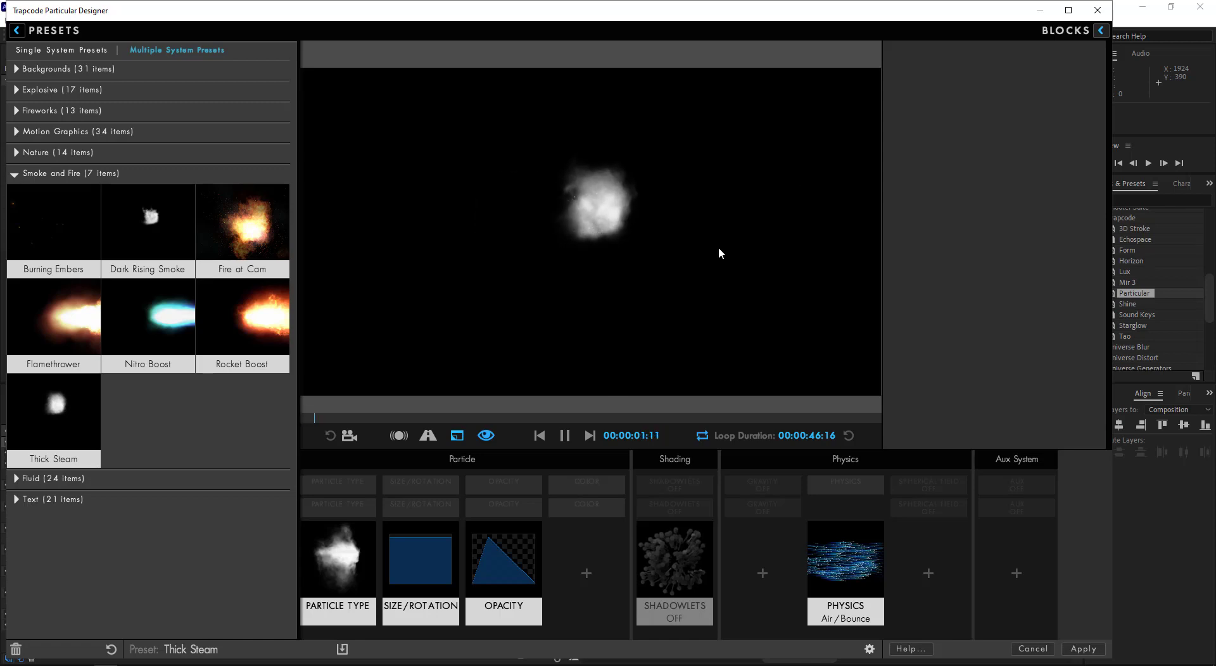
{"action": "left_click", "coordinate": [338, 560]}
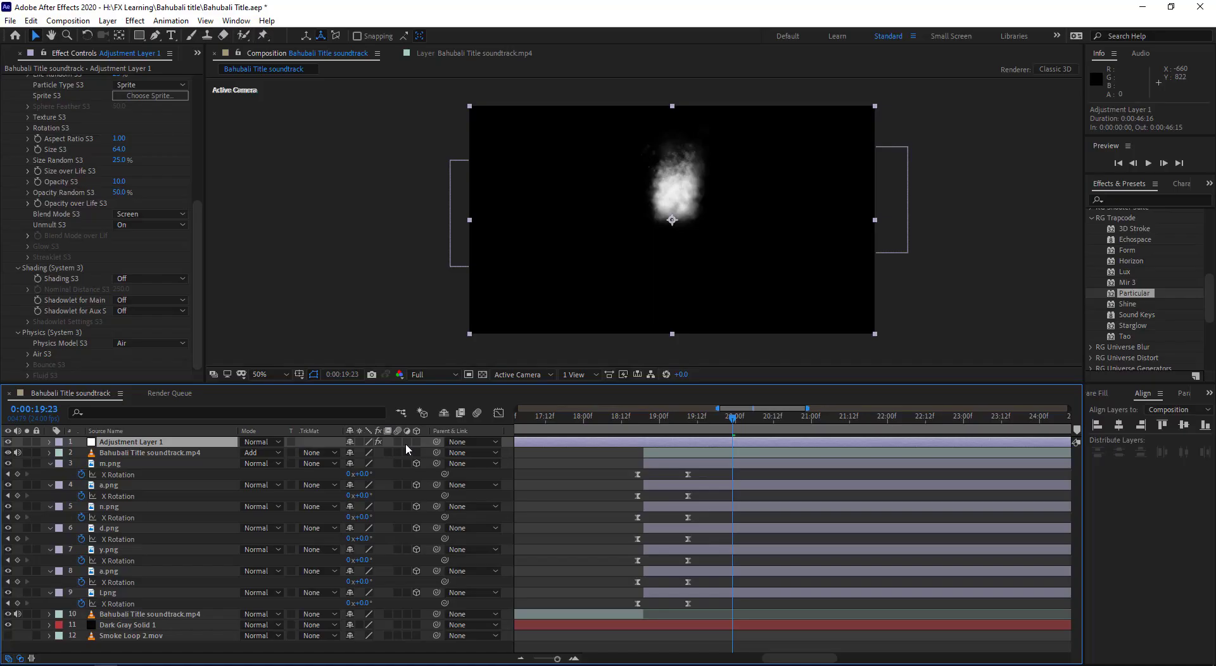
- Review the Master, System 2 and System 3 particle type settings with the title showing beneath
{"action": "left_click", "coordinate": [406, 444]}
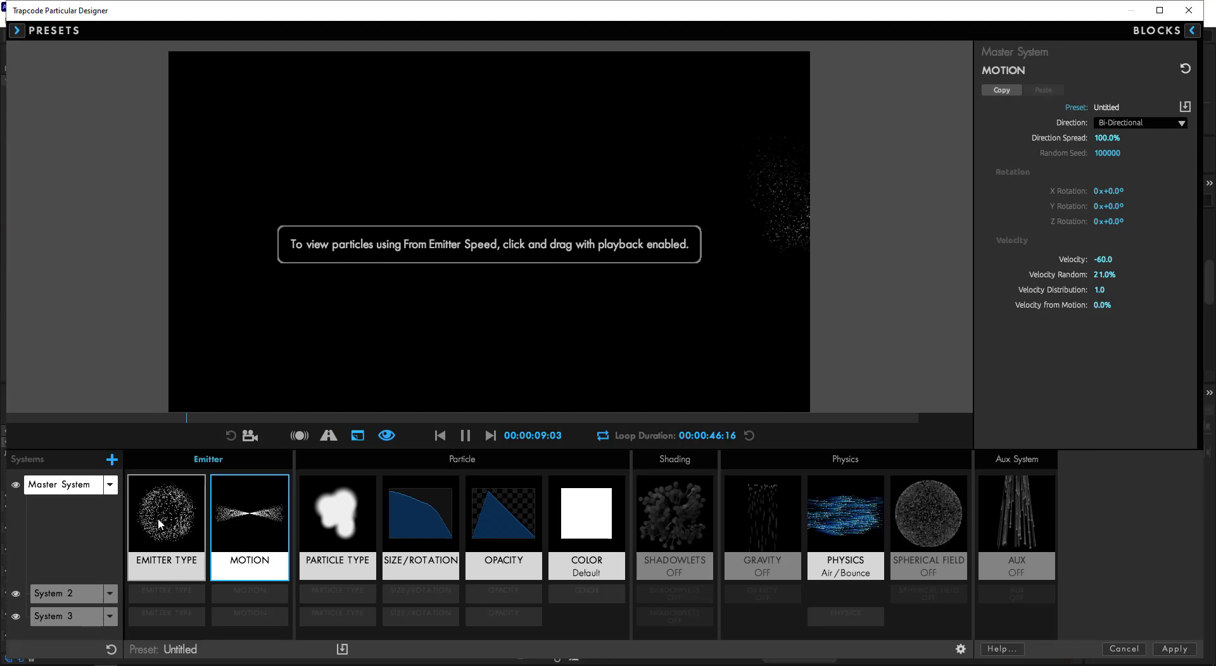
{"action": "left_click", "coordinate": [166, 526]}
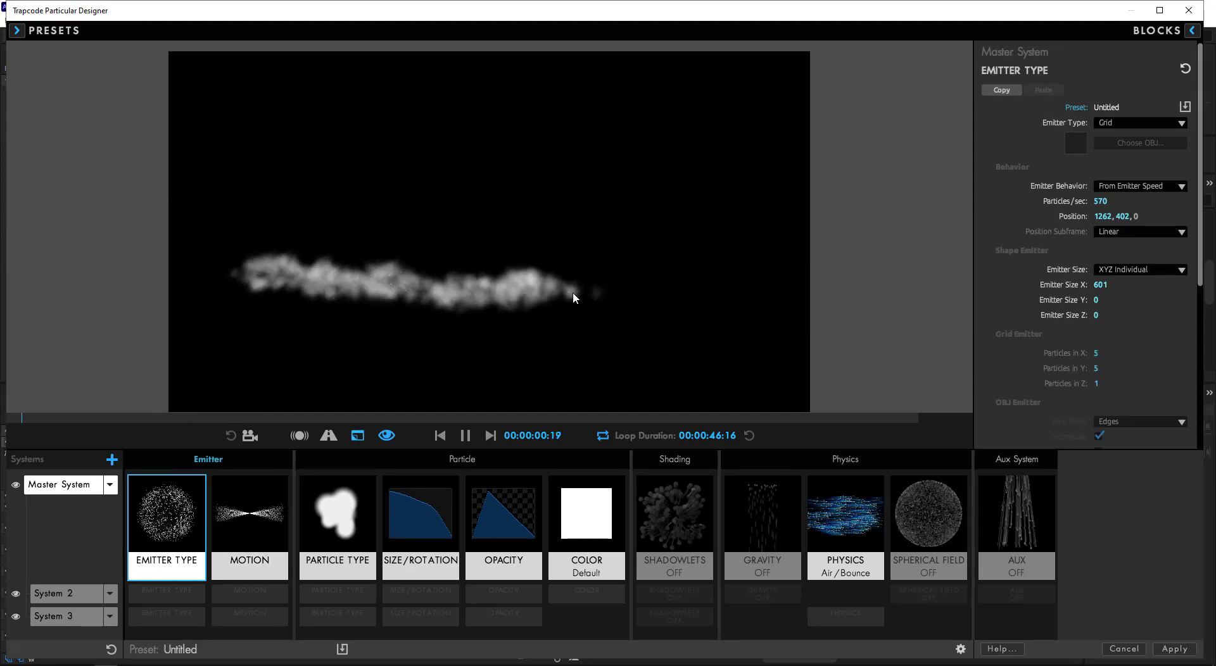
{"action": "left_click", "coordinate": [323, 507]}
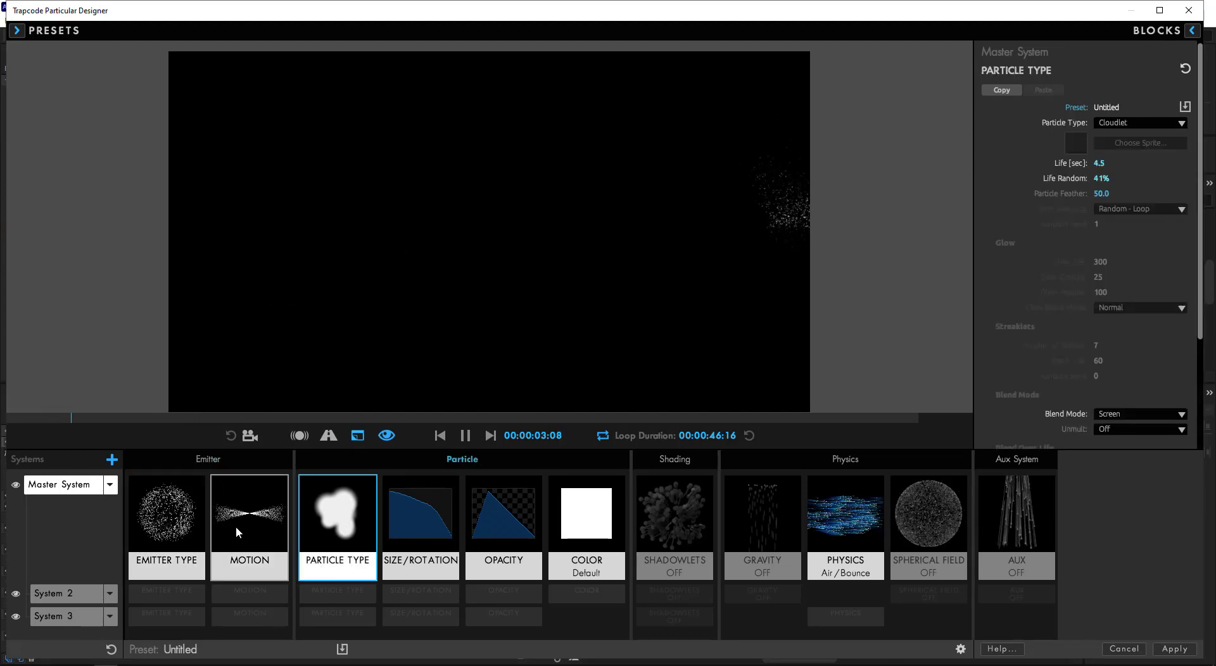
{"action": "left_click", "coordinate": [61, 594]}
{"action": "left_click", "coordinate": [60, 611]}
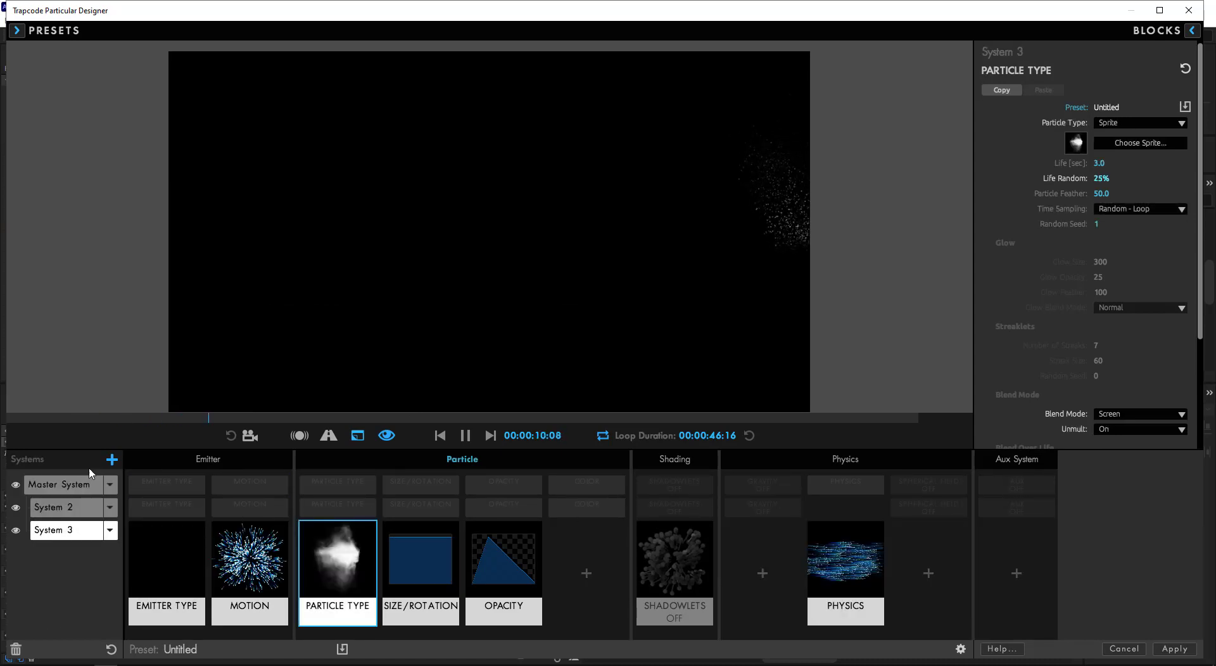
{"action": "left_click", "coordinate": [83, 484]}
- Switch the master emitter type to Point and back to Grid, then apply the setup
{"action": "left_click", "coordinate": [178, 489]}
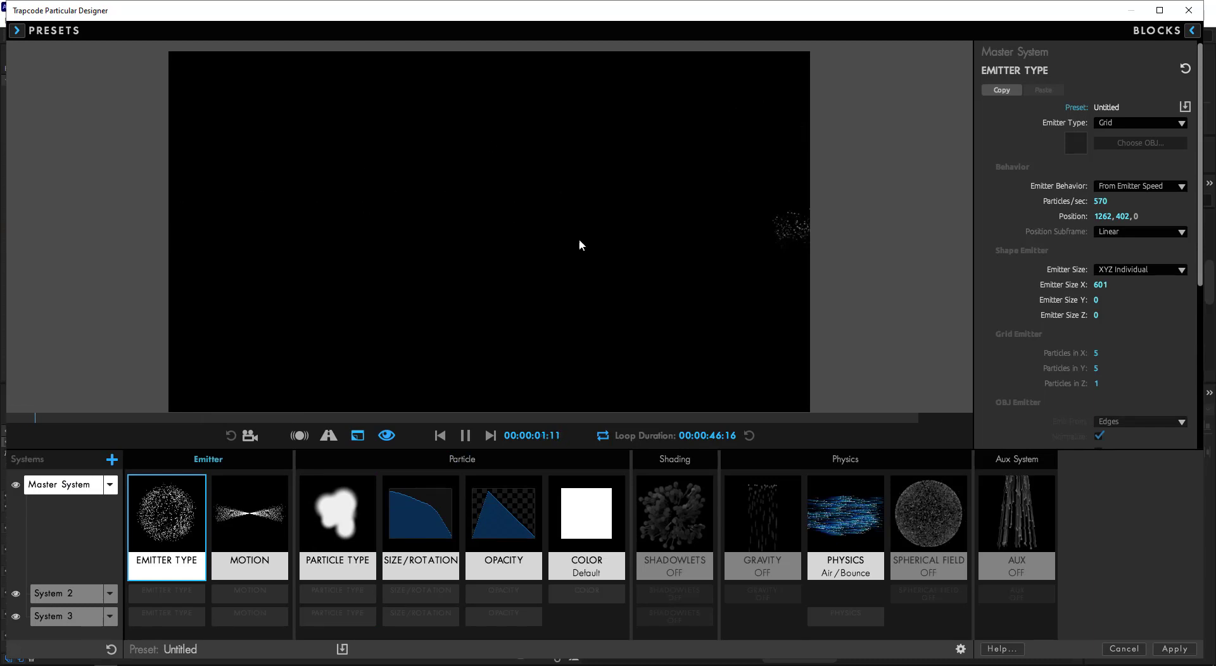
{"action": "left_click", "coordinate": [1121, 124]}
{"action": "left_click", "coordinate": [1121, 131]}
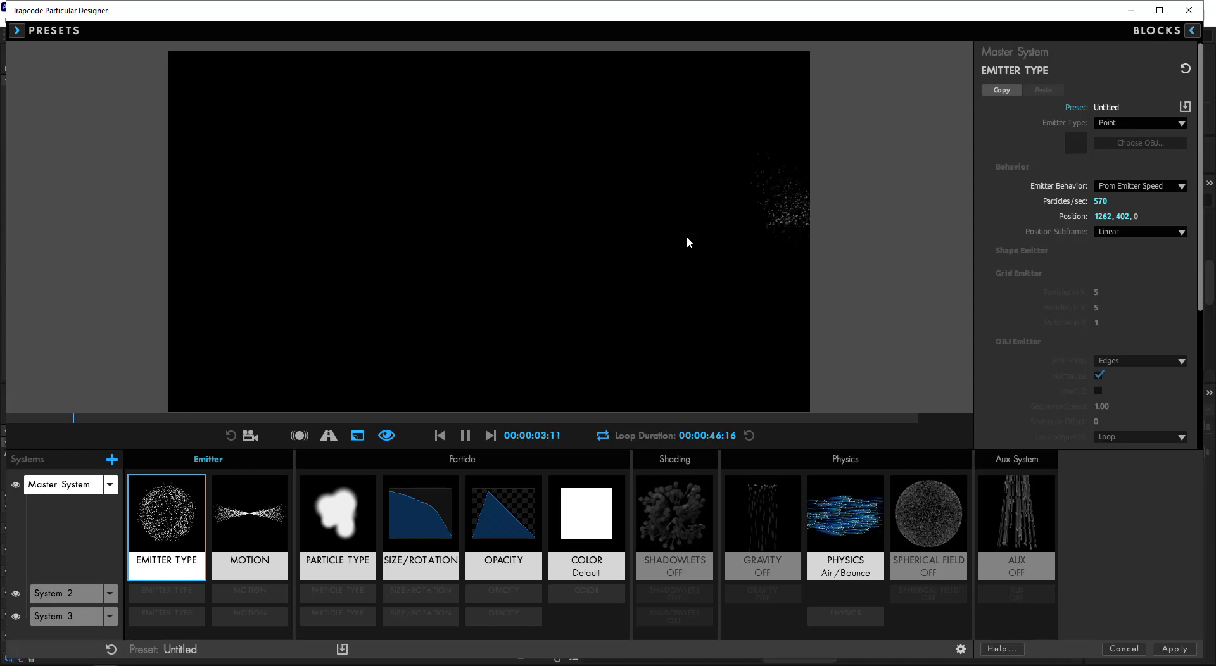
{"action": "left_click", "coordinate": [1103, 122]}
{"action": "left_click", "coordinate": [1108, 174]}
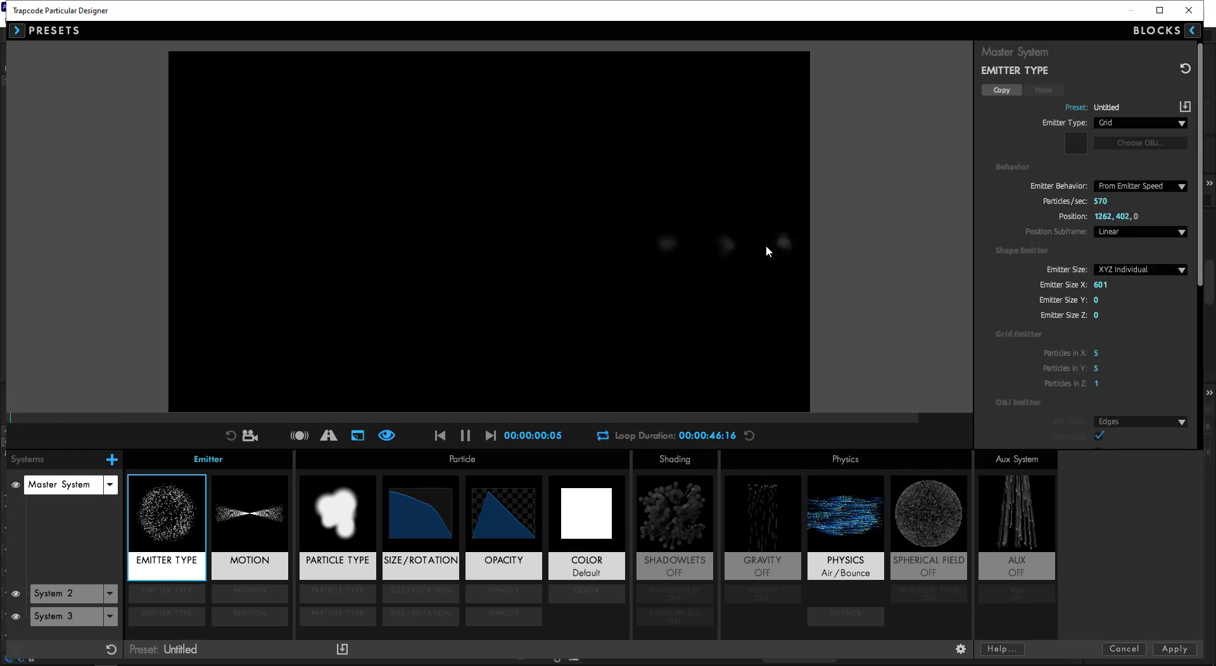
{"action": "left_click", "coordinate": [1168, 650]}
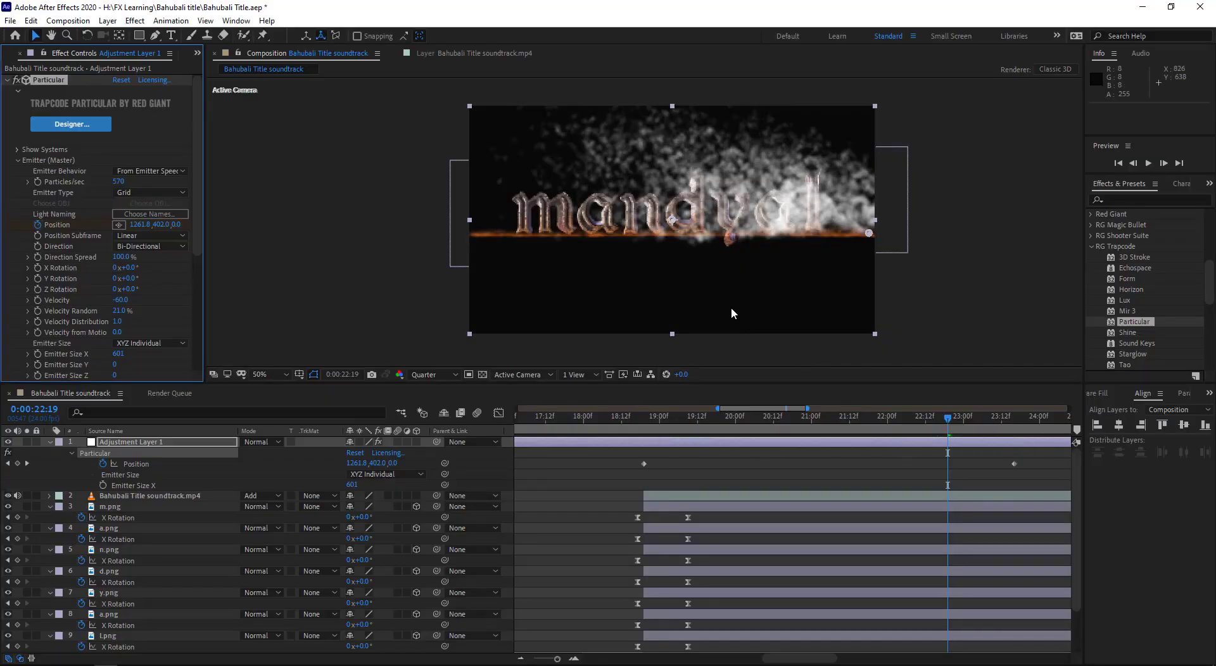
- Set Particles/sec to 960 and keyframe the emitter Position from 541, 396 to 1395, 394
{"action": "left_click_drag", "start_coordinate": [116, 181], "coordinate": [147, 177]}
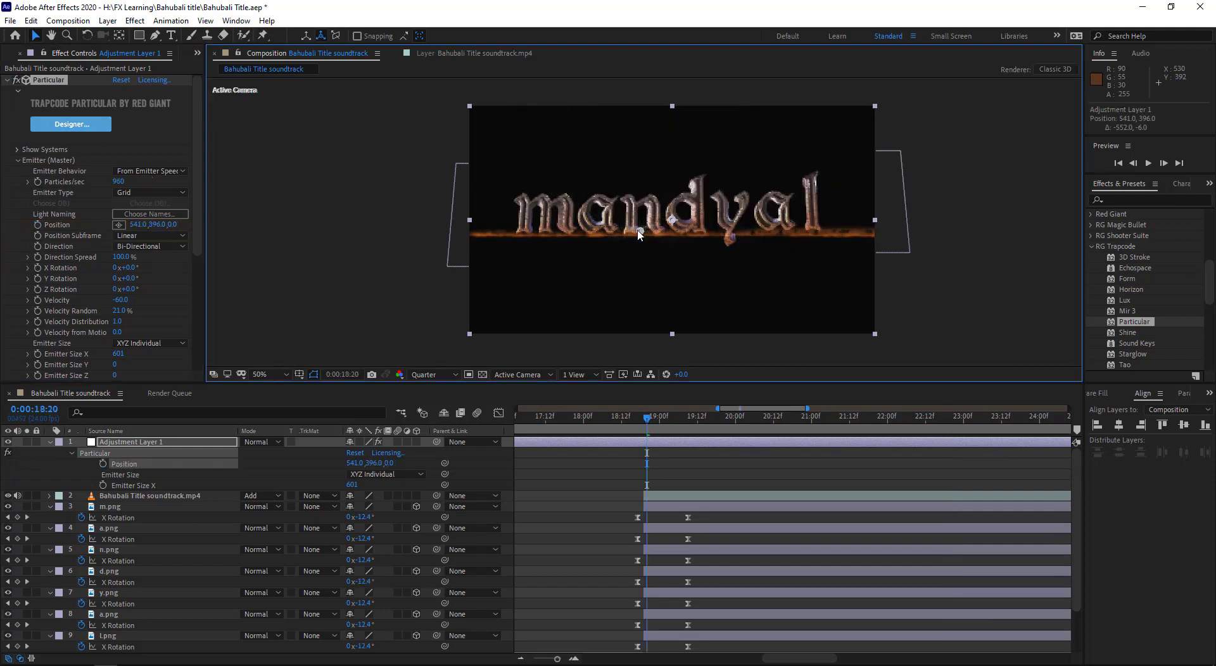
{"action": "left_click", "coordinate": [38, 225]}
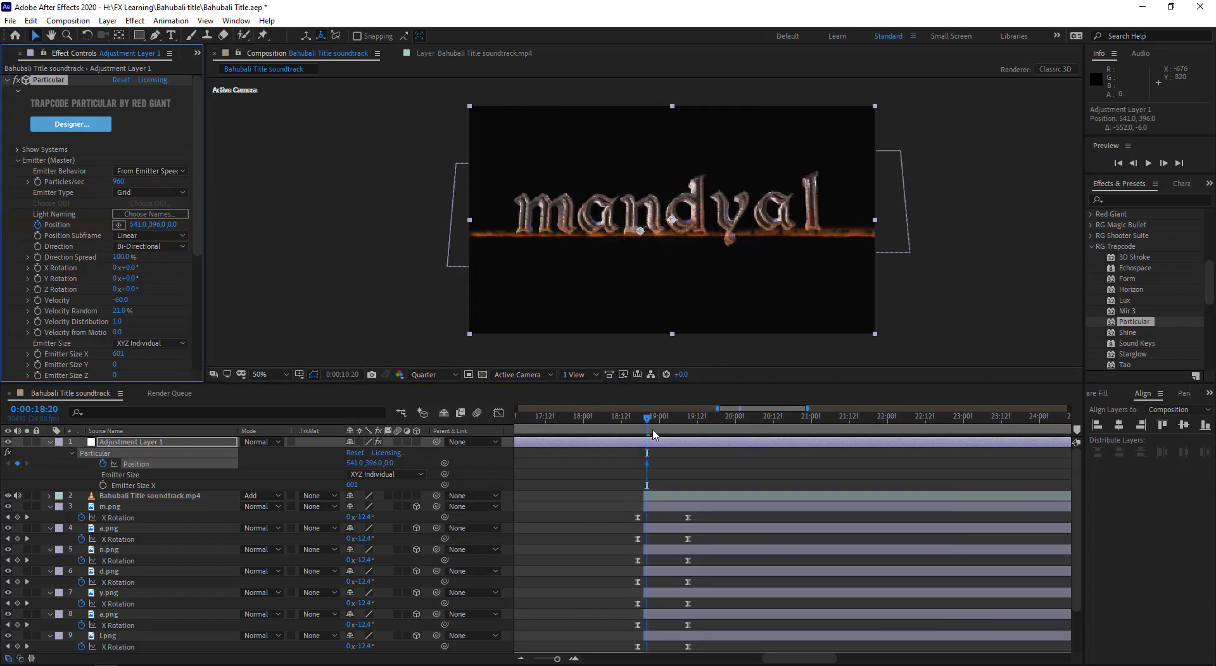
{"action": "left_click_drag", "start_coordinate": [654, 434], "coordinate": [912, 443]}
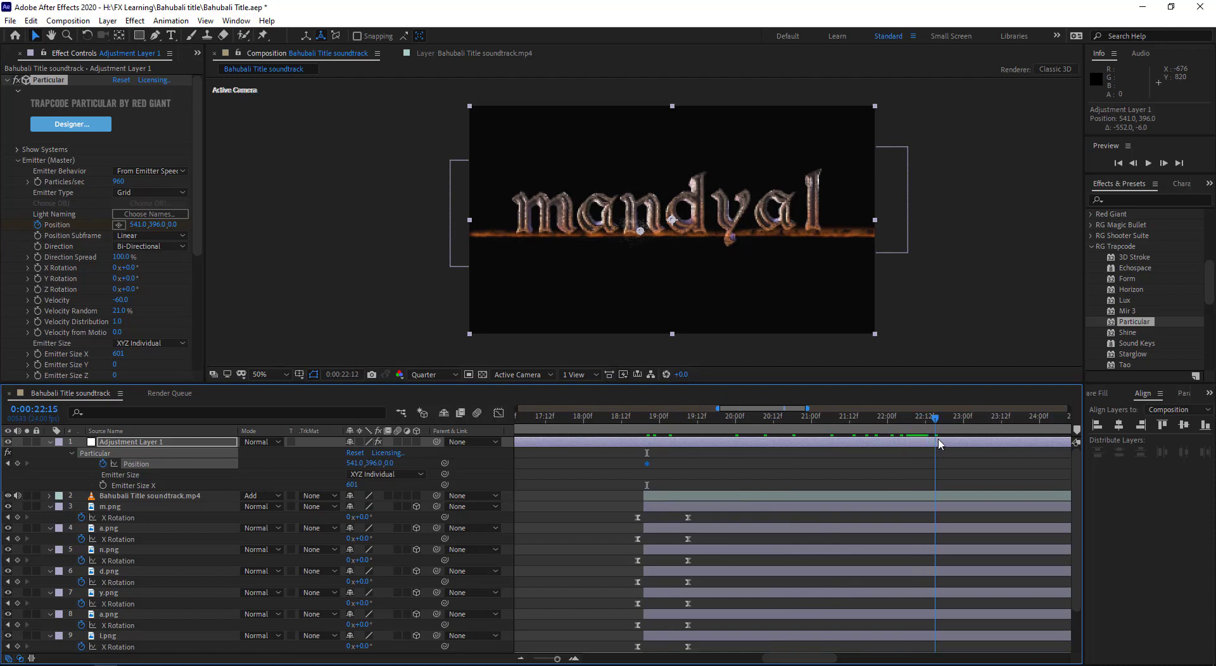
{"action": "left_click_drag", "start_coordinate": [641, 236], "coordinate": [910, 230]}
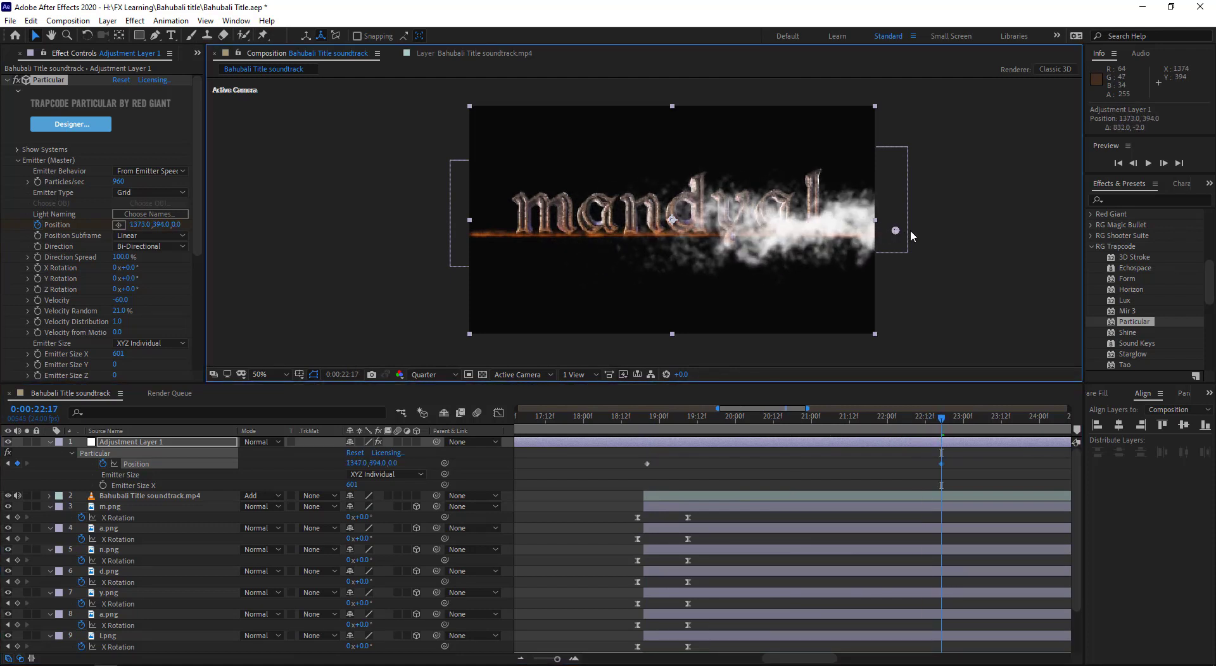
{"action": "mouse_move", "coordinate": [834, 434]}
{"action": "left_mouse_down"}
{"action": "mouse_move", "coordinate": [705, 425]}
{"action": "mouse_move", "coordinate": [1001, 437]}
{"action": "left_mouse_up"}
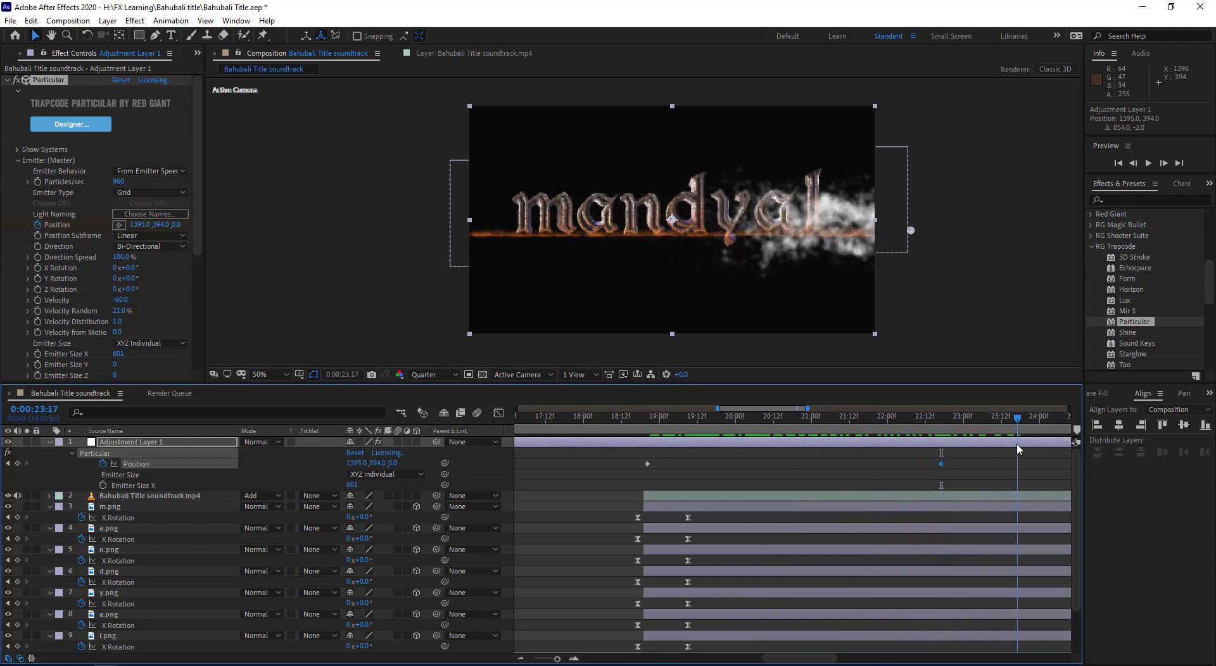
- Keyframe Particles/sec so emission starts at 0 at 18:15, just before the title appears
{"action": "left_click_drag", "start_coordinate": [979, 451], "coordinate": [637, 458]}
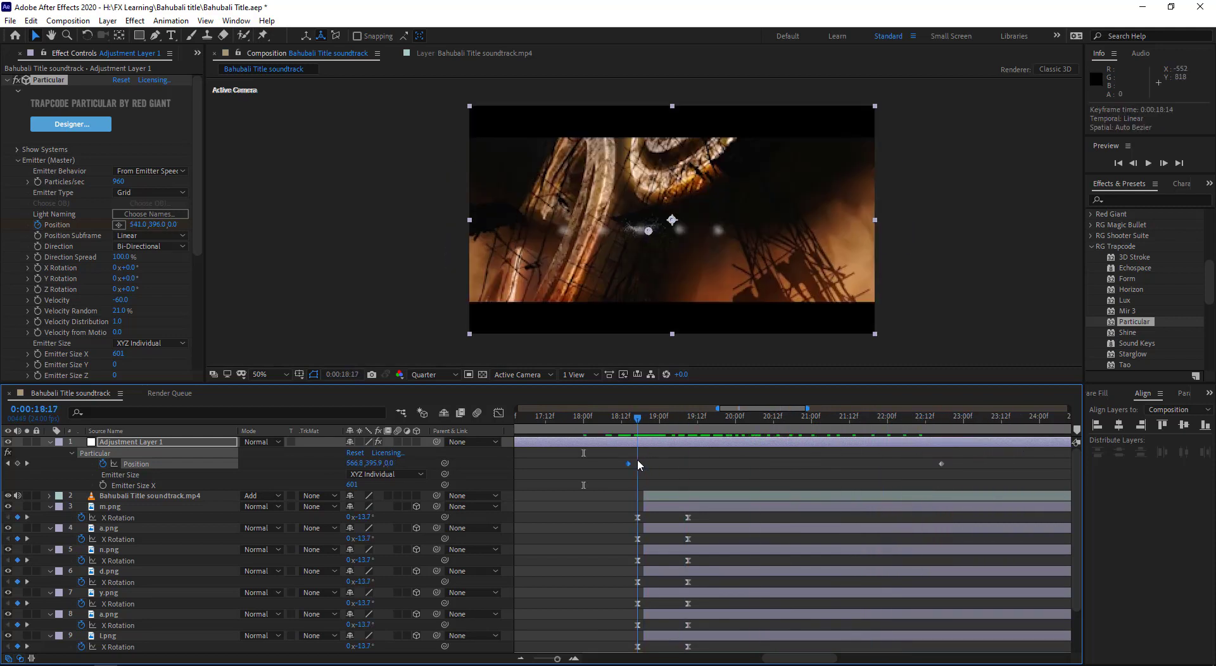
{"action": "left_click", "coordinate": [38, 182]}
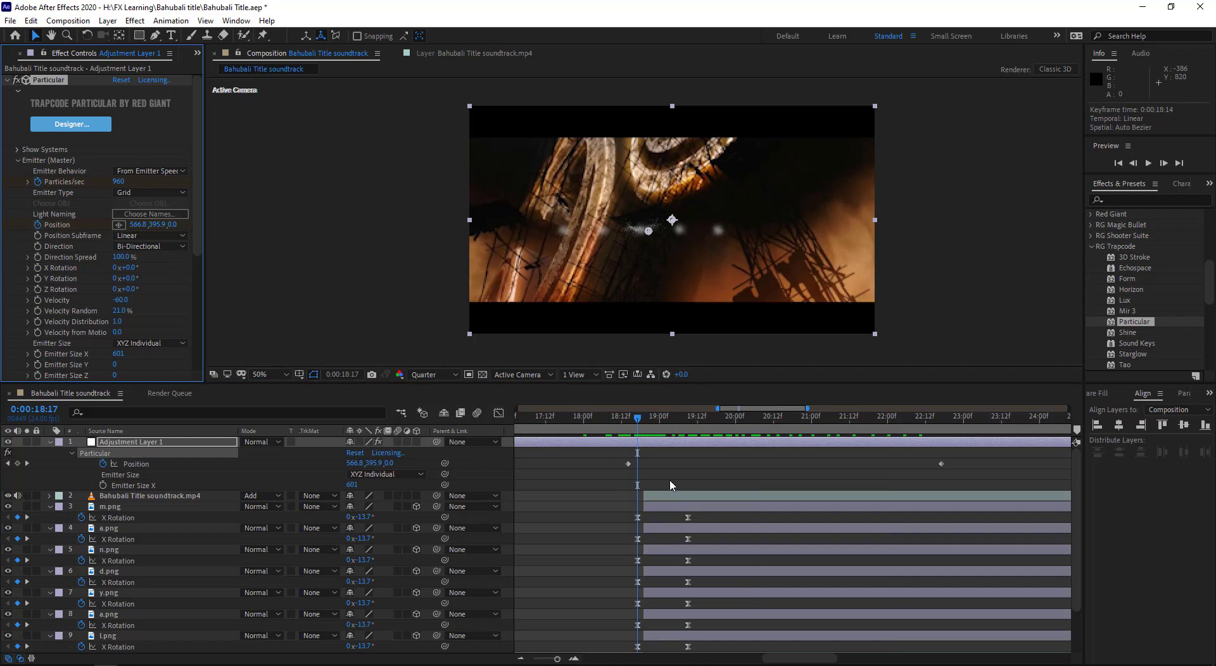
{"action": "left_click_drag", "start_coordinate": [638, 464], "coordinate": [697, 463]}
{"action": "left_click", "coordinate": [625, 423]}
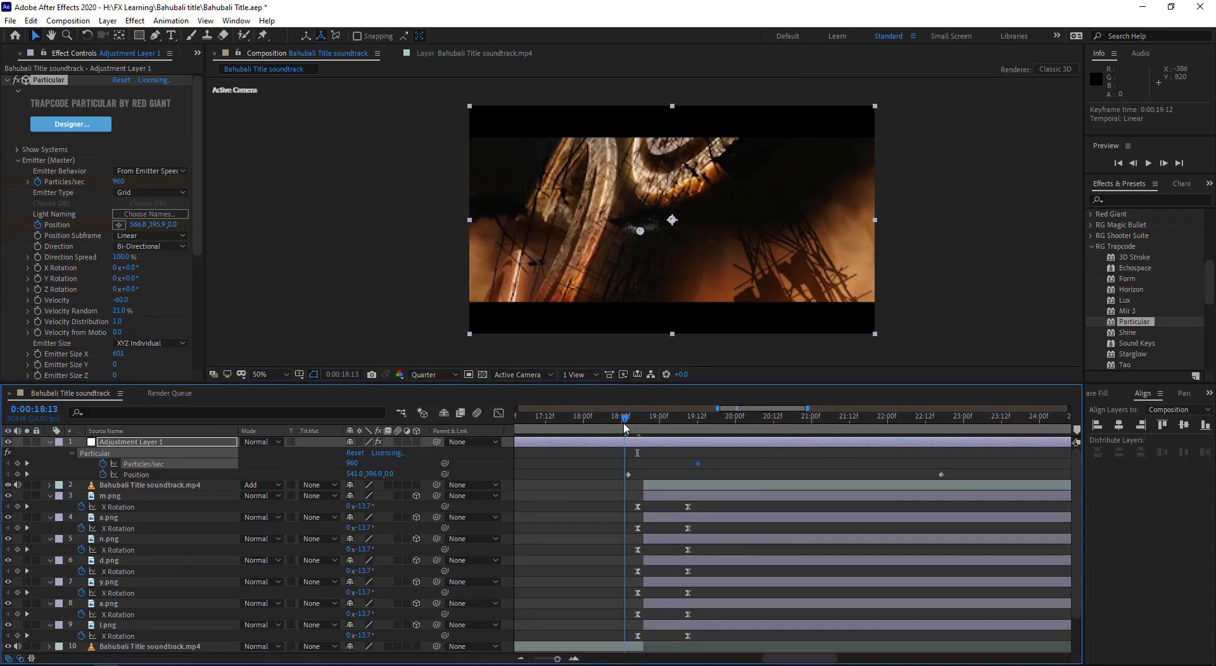
{"action": "left_click_drag", "start_coordinate": [624, 423], "coordinate": [630, 423]}
{"action": "left_click_drag", "start_coordinate": [118, 182], "coordinate": [2, 212]}
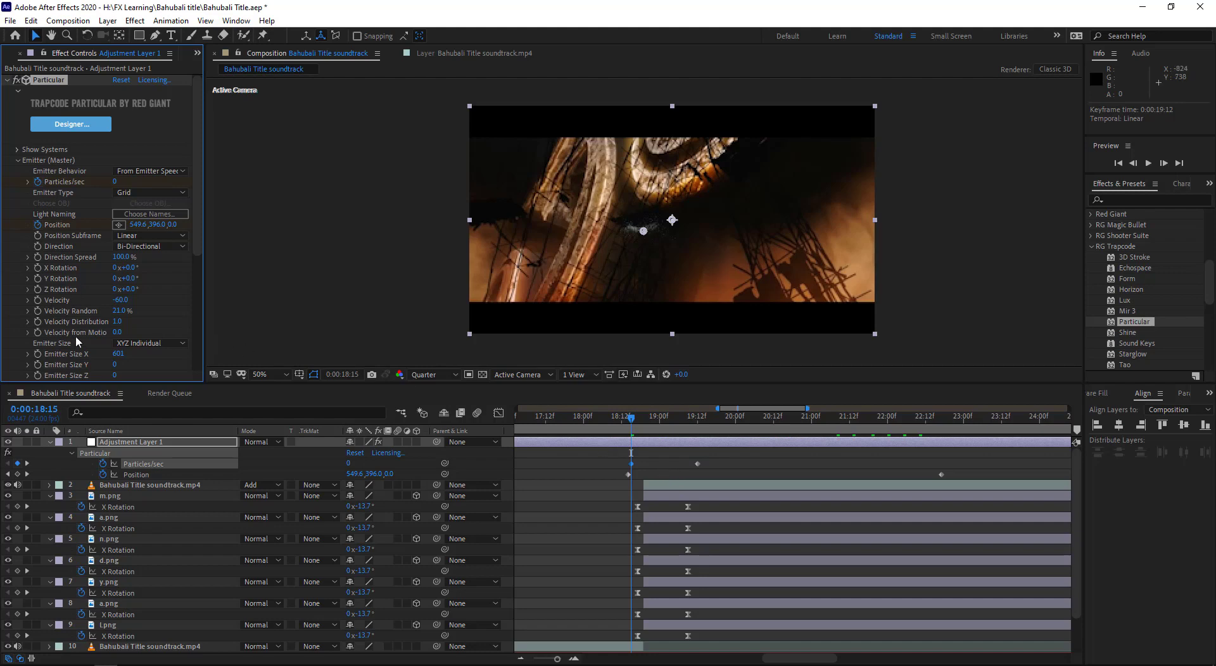
- Reveal the layer's Opacity keyframes and retime the first Position keyframe
{"action": "scroll", "coordinate": [63, 344], "scroll_direction": "down", "scroll_amount": 3}
{"action": "scroll", "coordinate": [62, 344], "scroll_direction": "down", "scroll_amount": 3}
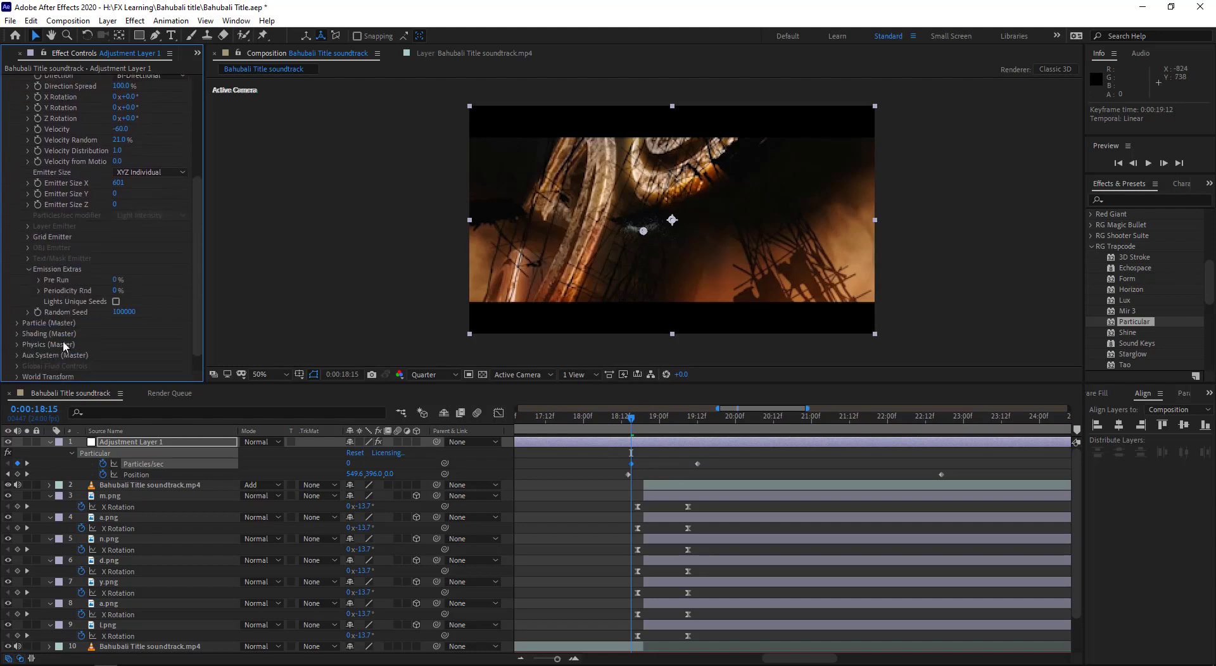
{"action": "key", "text": "shift+t"}
{"action": "left_click_drag", "start_coordinate": [631, 418], "coordinate": [735, 424]}
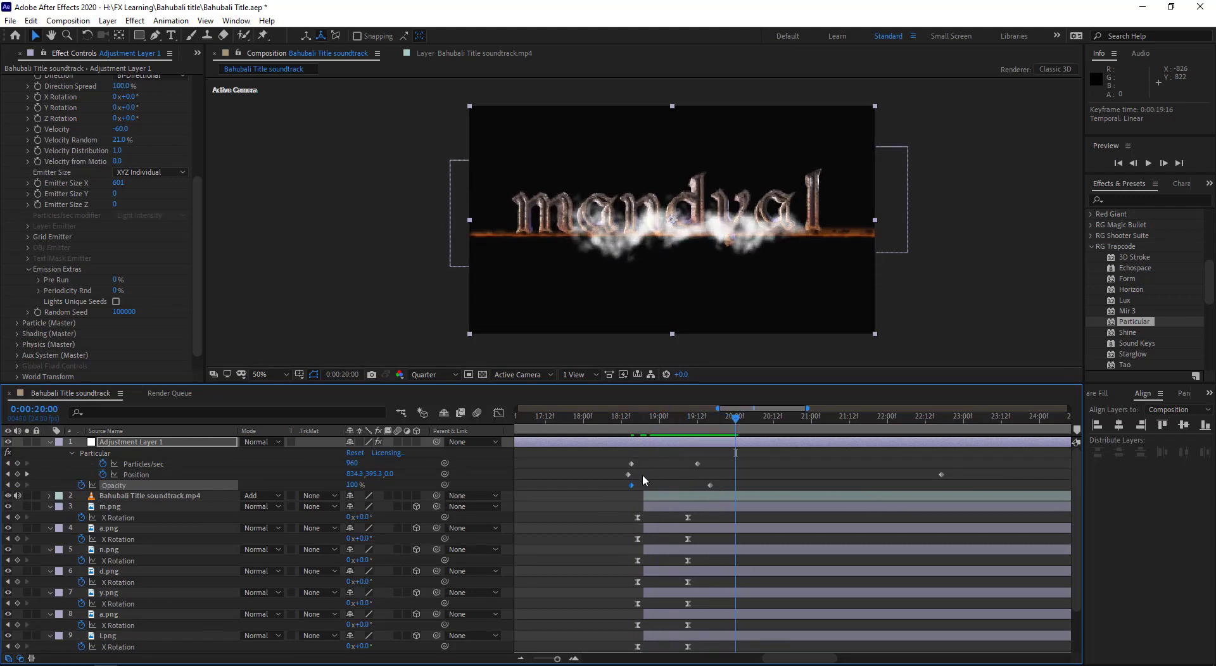
{"action": "left_click_drag", "start_coordinate": [627, 474], "coordinate": [523, 474]}
{"action": "mouse_move", "coordinate": [605, 419]}
{"action": "left_mouse_down"}
{"action": "mouse_move", "coordinate": [716, 435]}
{"action": "mouse_move", "coordinate": [624, 471]}
{"action": "left_mouse_up"}
- Slide the Particles/sec keyframes and set the last Position keyframe's X to 1507
{"action": "left_click_drag", "start_coordinate": [697, 463], "coordinate": [622, 464]}
{"action": "mouse_move", "coordinate": [713, 451]}
{"action": "left_mouse_down"}
{"action": "mouse_move", "coordinate": [973, 453]}
{"action": "mouse_move", "coordinate": [945, 458]}
{"action": "left_mouse_up"}
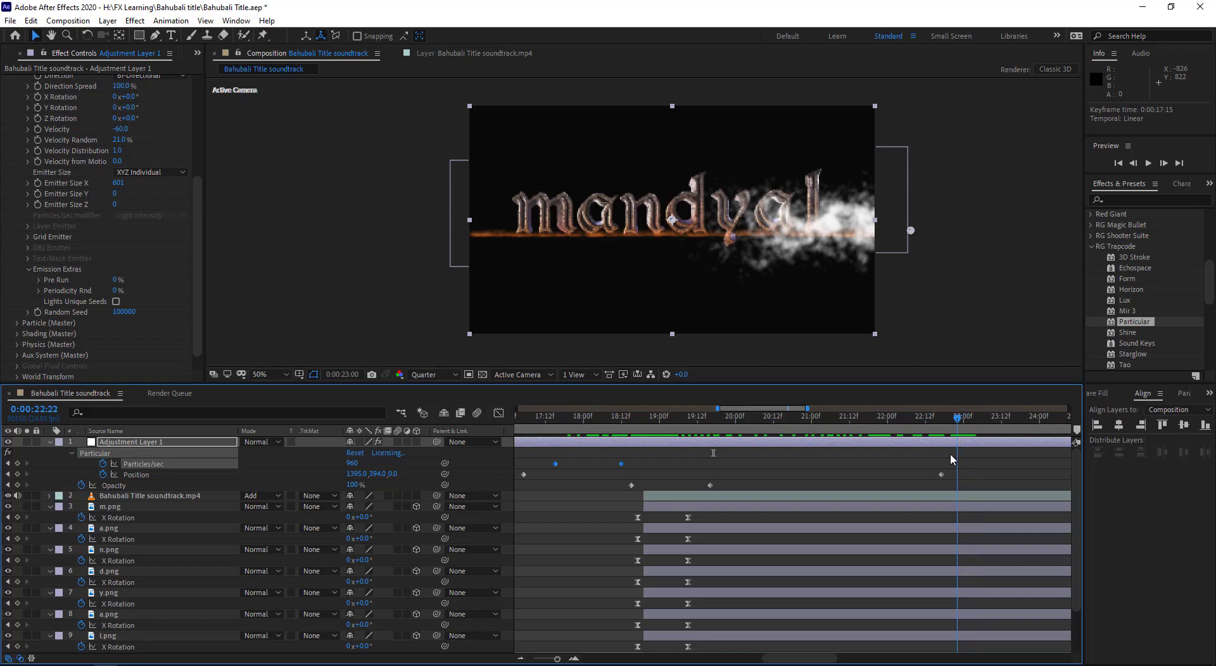
{"action": "left_click", "coordinate": [8, 475]}
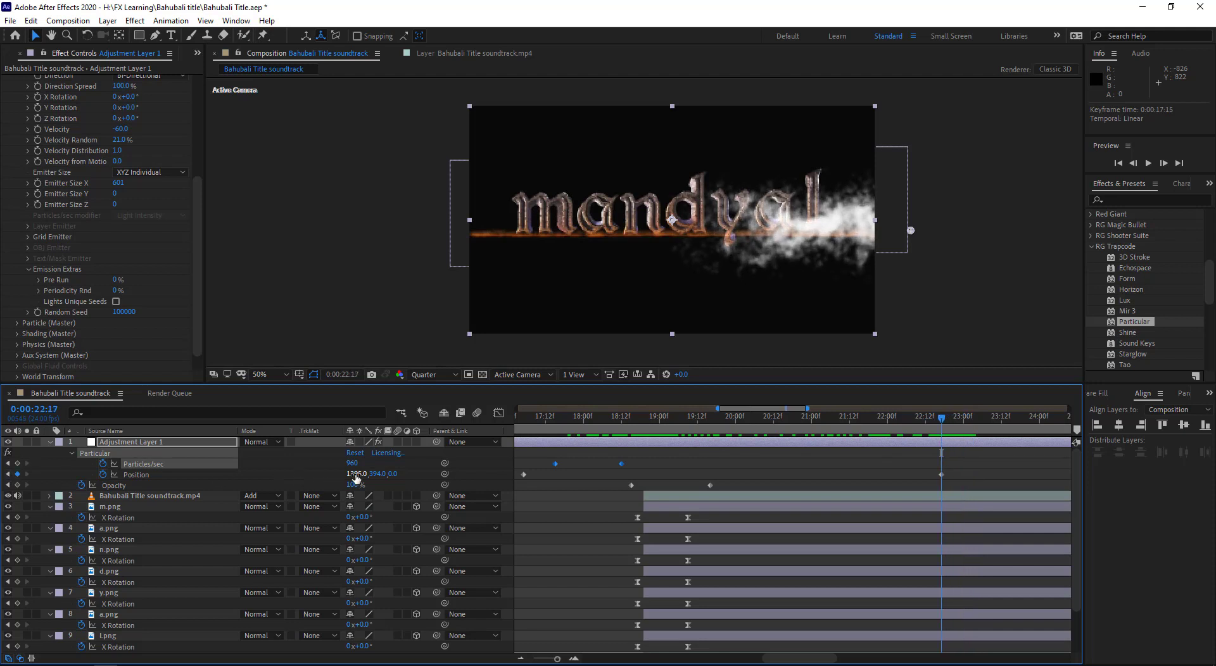
{"action": "mouse_move", "coordinate": [356, 475]}
{"action": "left_mouse_down"}
{"action": "mouse_move", "coordinate": [732, 481]}
{"action": "mouse_move", "coordinate": [630, 490]}
{"action": "left_mouse_up"}
{"action": "left_click", "coordinate": [1140, 200]}
- Find the Tint effect and apply it to Adjustment Layer 1
{"action": "type", "text": "T"}
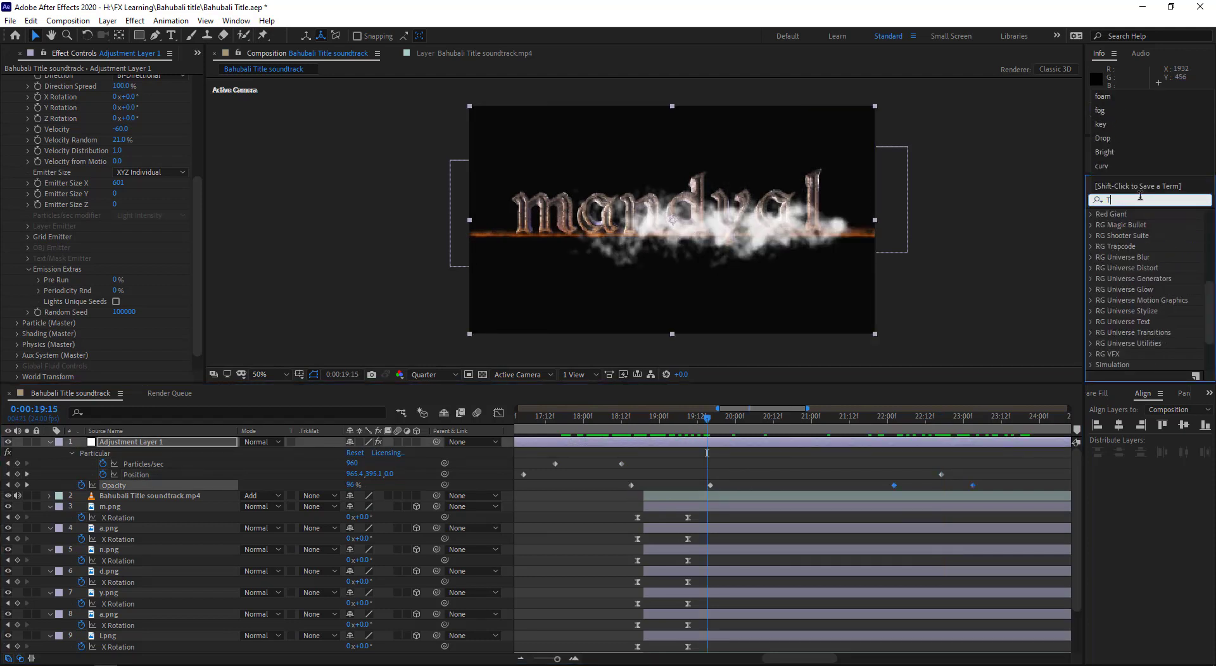
{"action": "type", "text": "ine"}
{"action": "key", "text": "BackSpace"}
{"action": "type", "text": "t"}
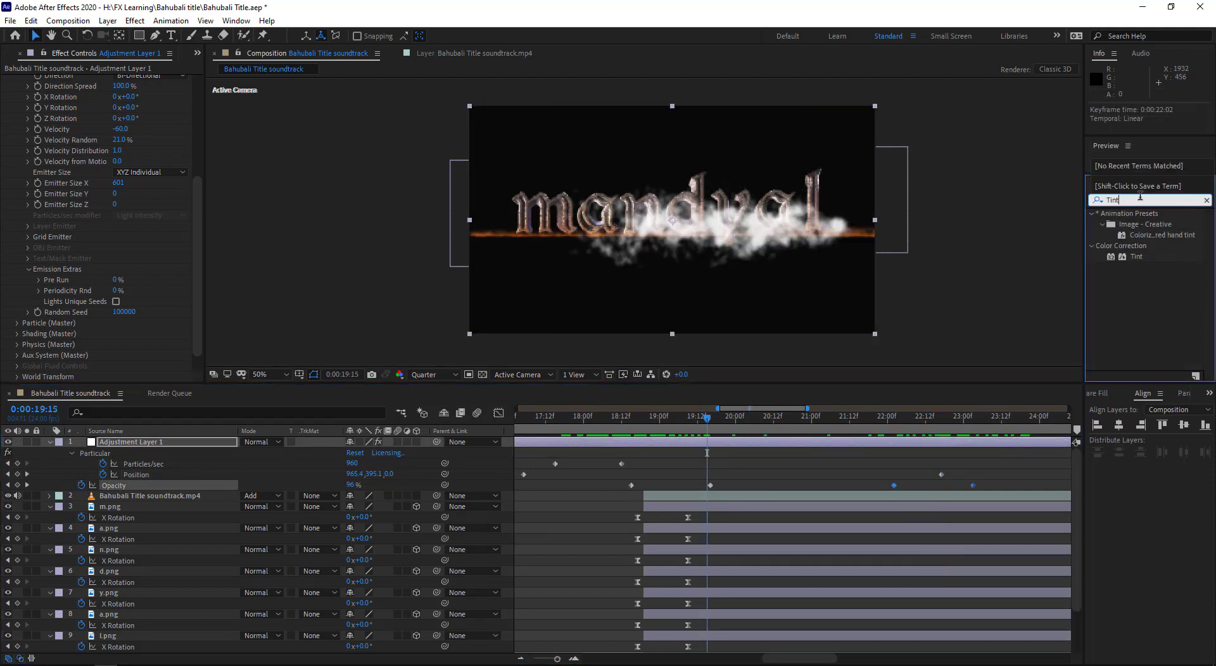
{"action": "left_click_drag", "start_coordinate": [1135, 257], "coordinate": [721, 443]}
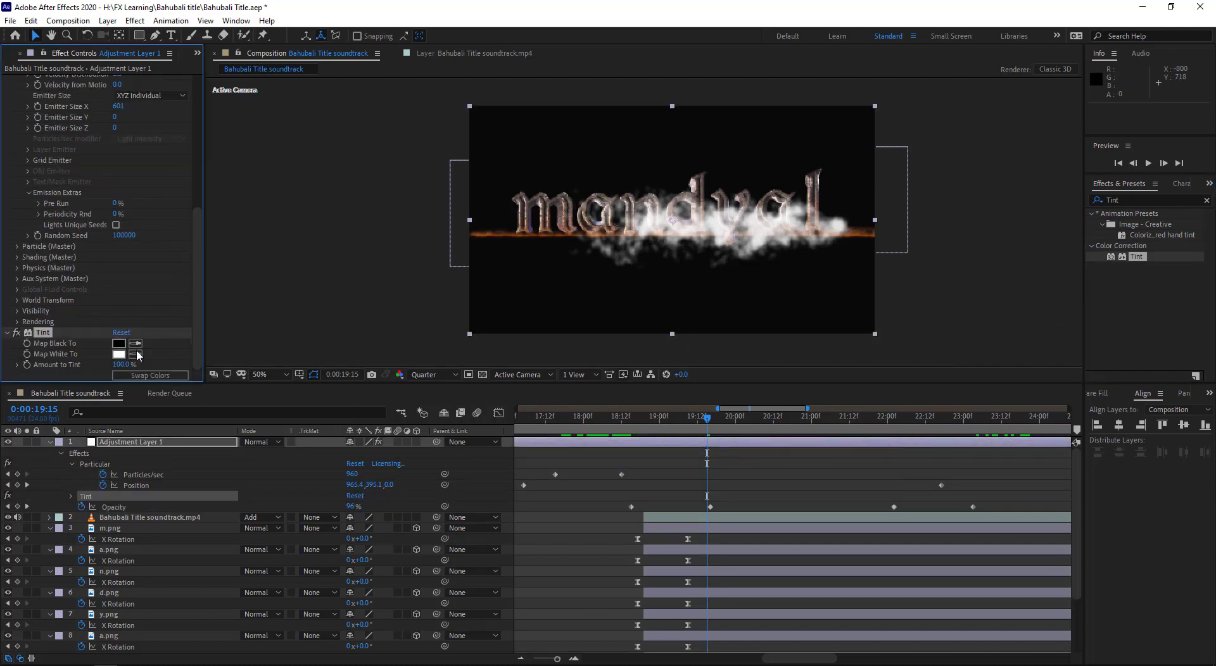
- Set Tint's Map White To colour to the sampled orange glow
{"action": "key", "text": "period"}
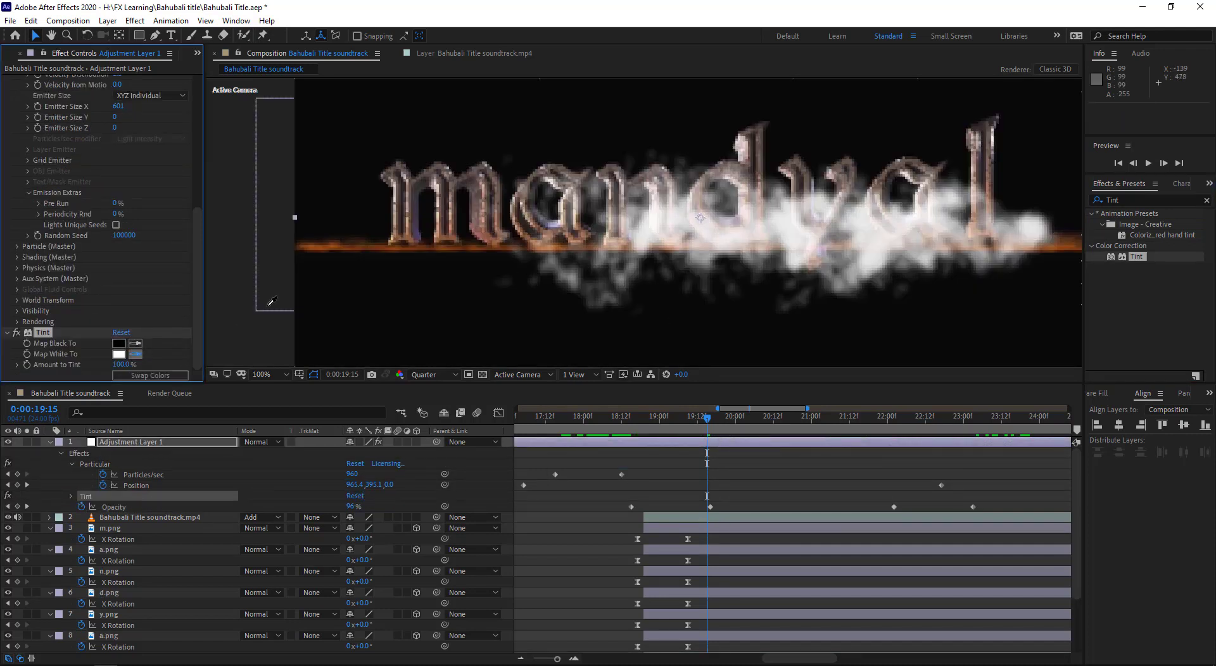
{"action": "left_click", "coordinate": [357, 241]}
{"action": "left_click", "coordinate": [433, 375]}
{"action": "left_click", "coordinate": [437, 409]}
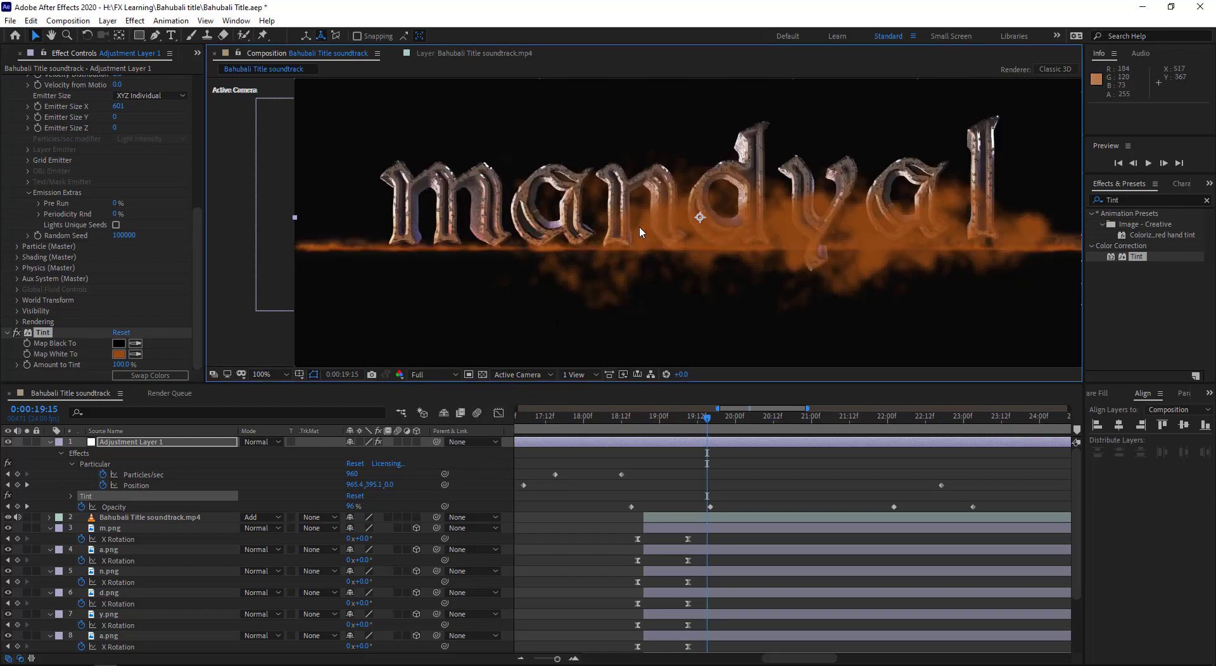
{"action": "scroll", "coordinate": [752, 264], "scroll_direction": "down", "scroll_amount": 3}
{"action": "scroll", "coordinate": [665, 245], "scroll_direction": "up", "scroll_amount": 3}
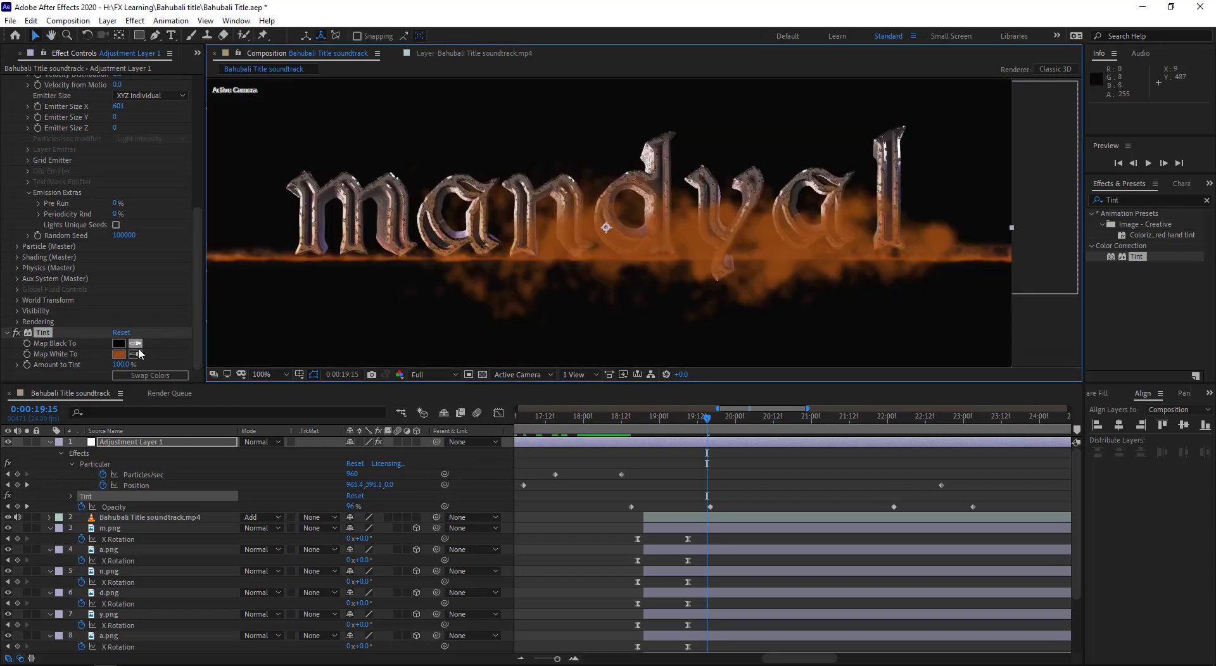
{"action": "left_click", "coordinate": [119, 354]}
{"action": "left_click", "coordinate": [451, 265]}
- Scrub forward from 18:15 to watch the orange smoke reveal 'mandyal', then back
{"action": "left_click", "coordinate": [633, 431]}
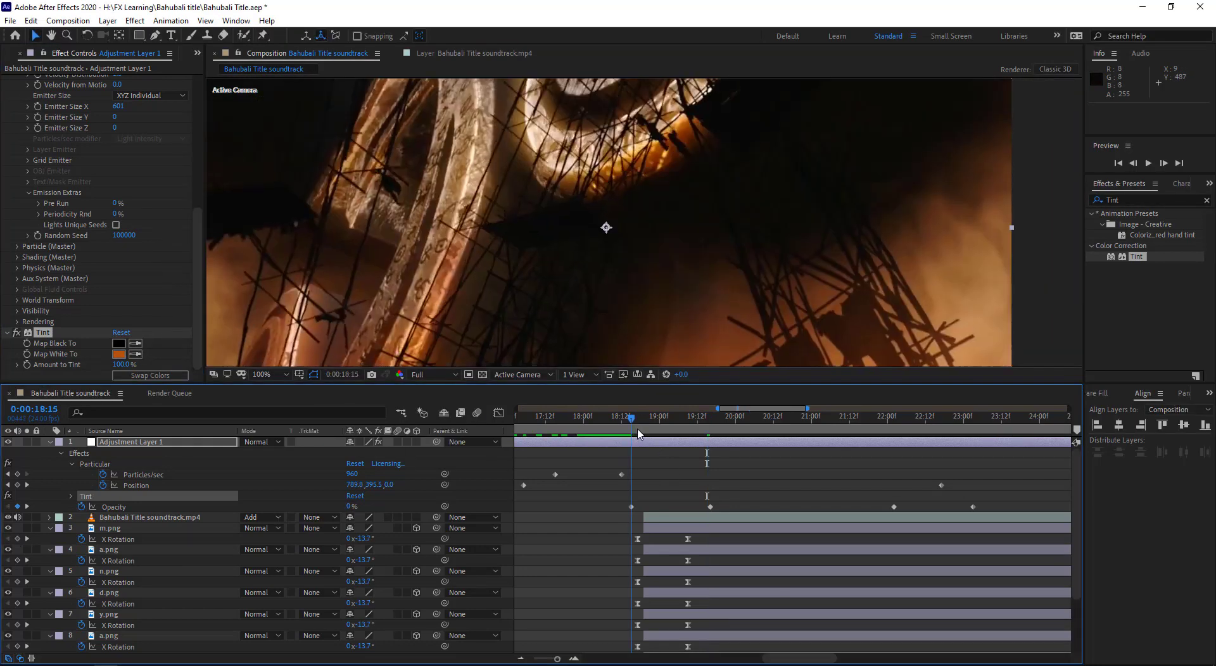
{"action": "left_click_drag", "start_coordinate": [638, 433], "coordinate": [920, 441]}
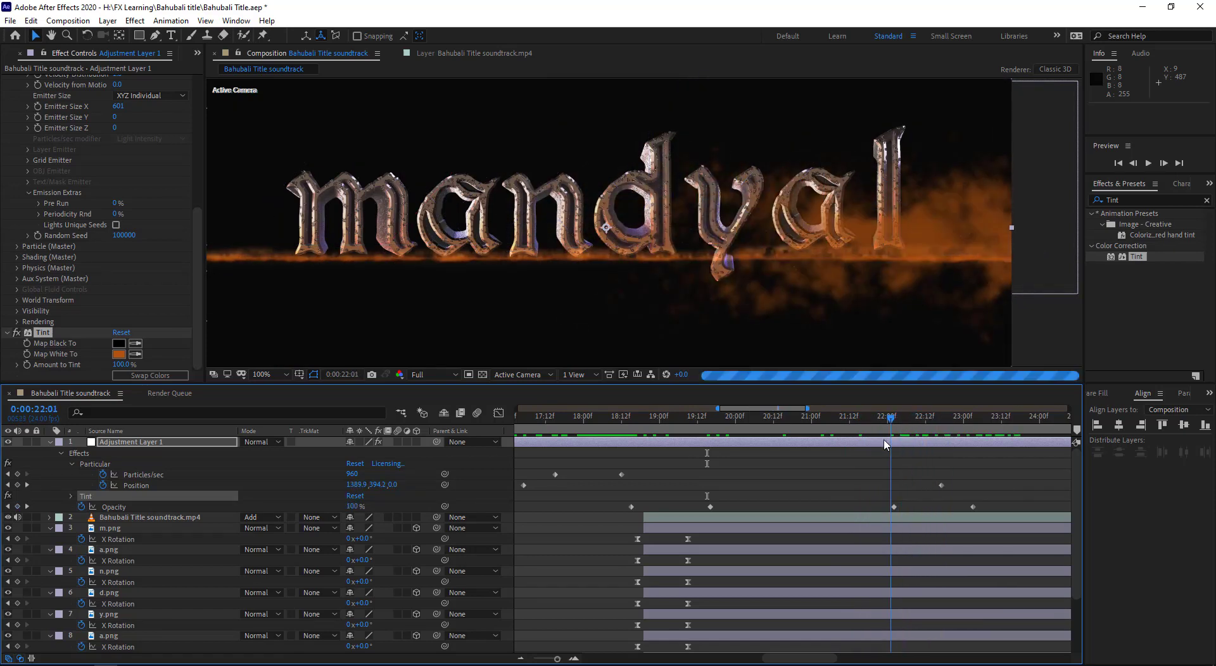
{"action": "left_click_drag", "start_coordinate": [920, 441], "coordinate": [681, 444]}
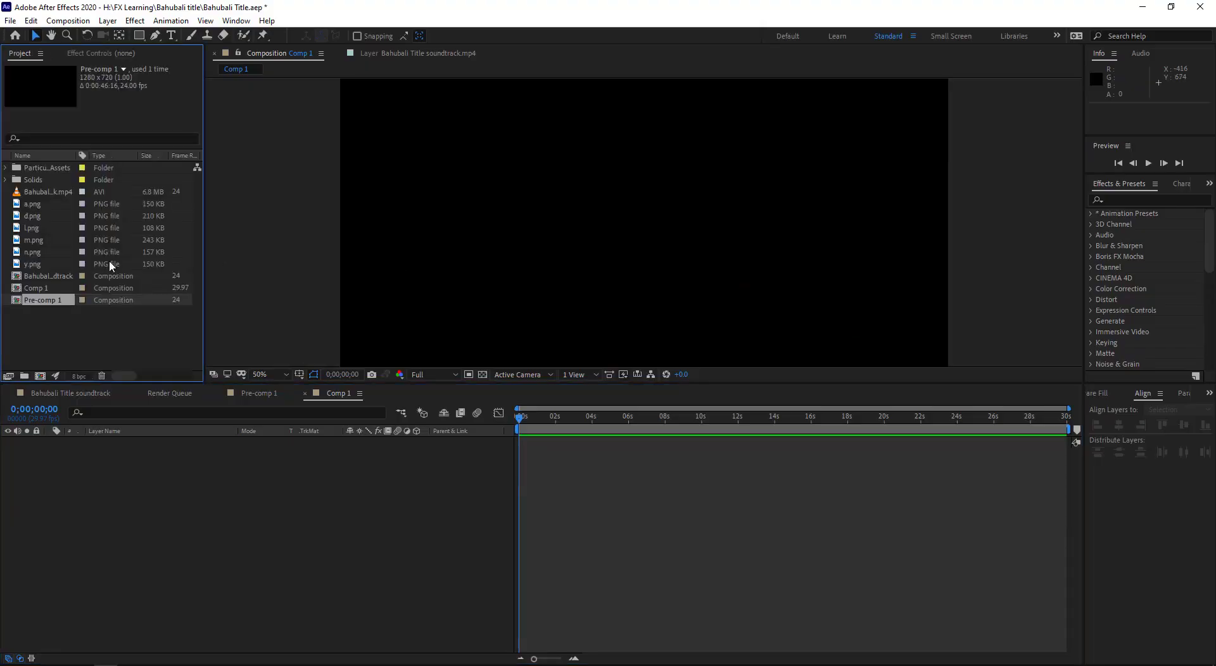
- Add the letter images a.png through y.png from the Project panel into Comp 1
{"action": "left_click", "coordinate": [38, 204]}
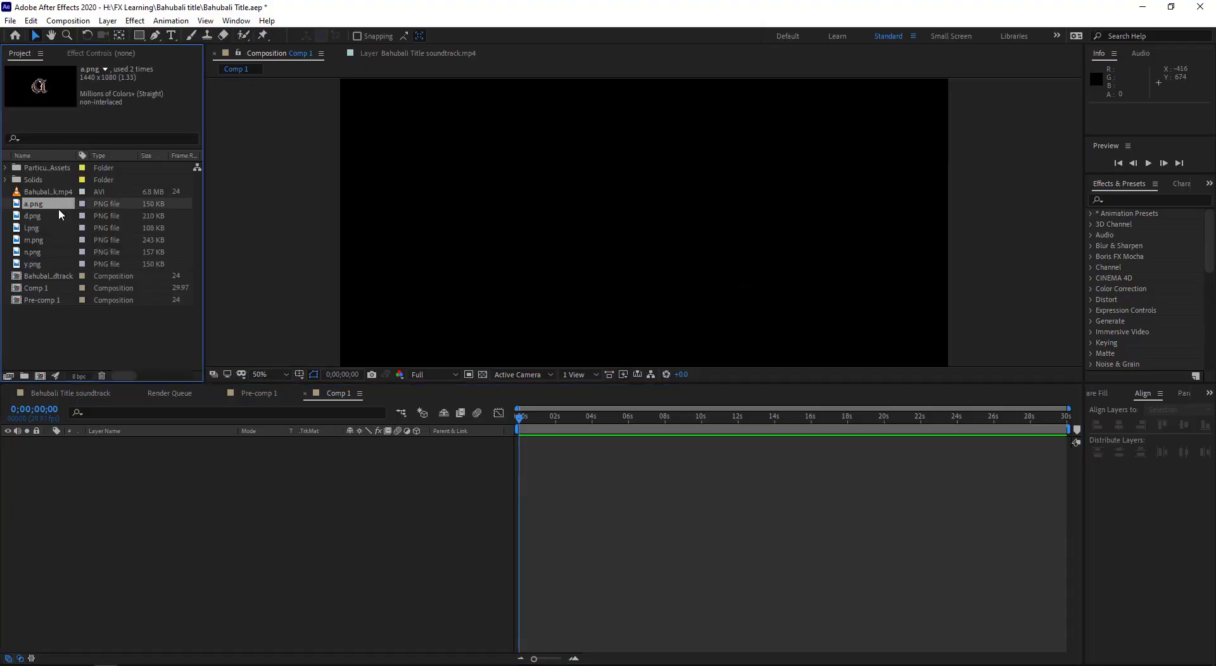
{"action": "left_click", "coordinate": [51, 264]}
{"action": "left_click", "coordinate": [48, 216], "text": "shift"}
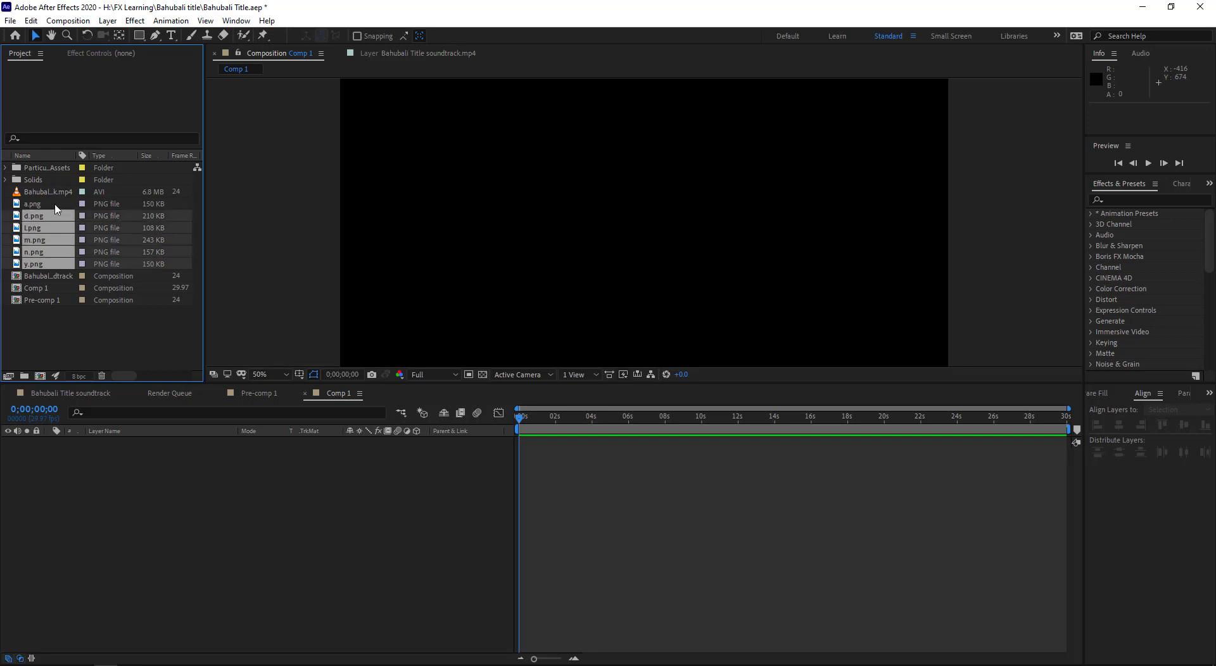
{"action": "left_click", "coordinate": [56, 204], "text": "shift"}
{"action": "left_click_drag", "start_coordinate": [56, 204], "coordinate": [330, 542]}
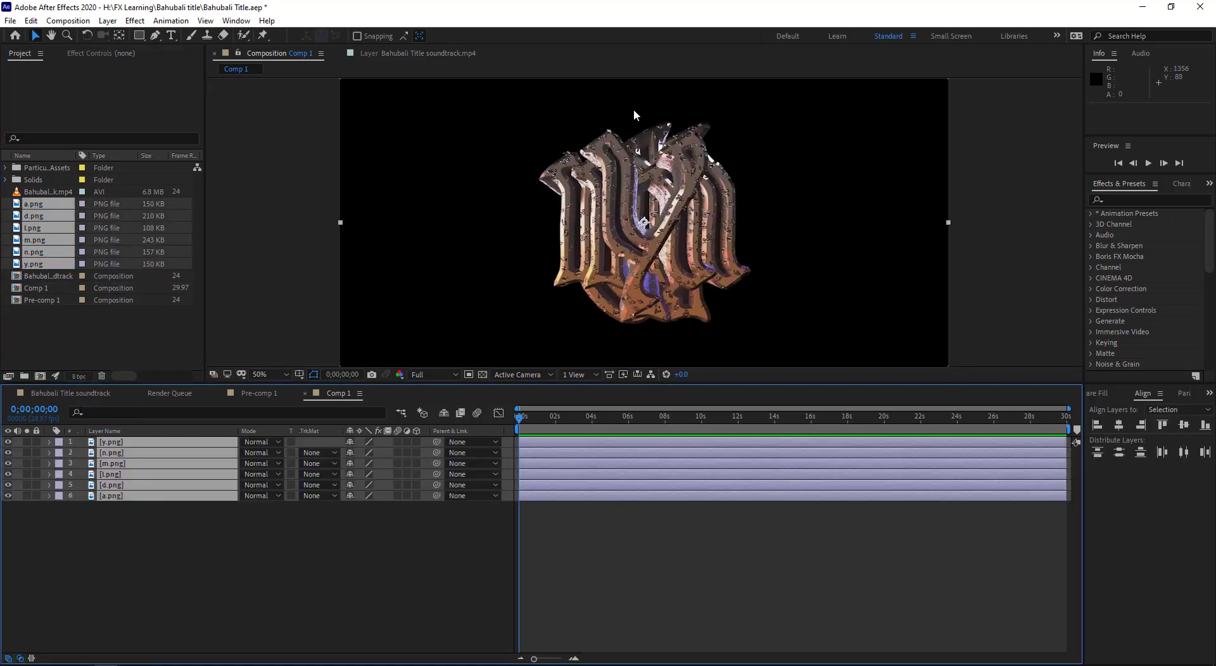
- Select all six letter layers in the timeline
{"action": "left_click", "coordinate": [182, 579]}
{"action": "left_click", "coordinate": [127, 442]}
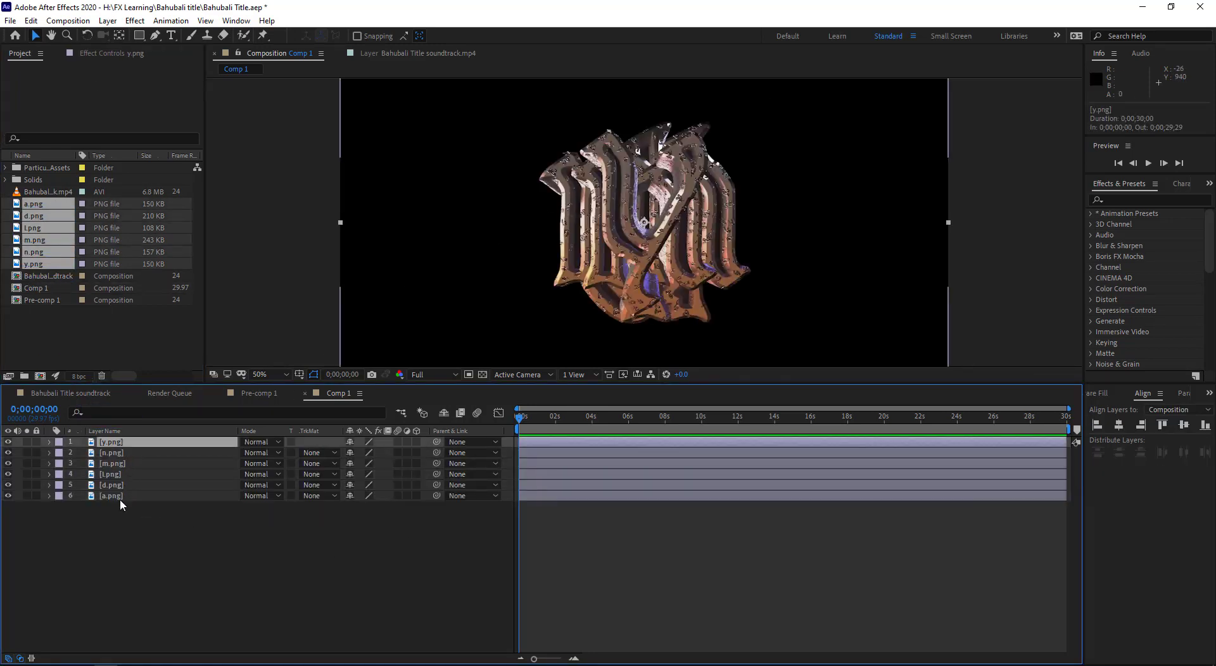
{"action": "left_click", "coordinate": [123, 497], "text": "shift"}
{"action": "left_click", "coordinate": [108, 20]}
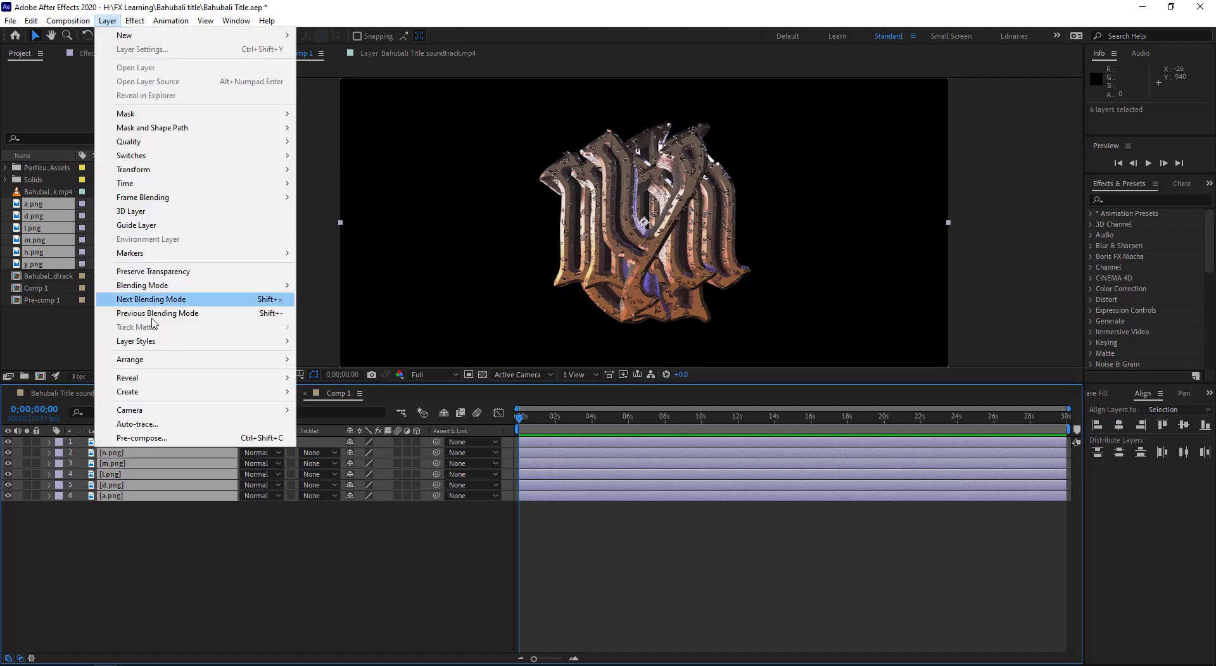
- Auto-trace the six layers' Alpha channel with 0% corner roundness onto new layers
{"action": "left_click", "coordinate": [200, 424]}
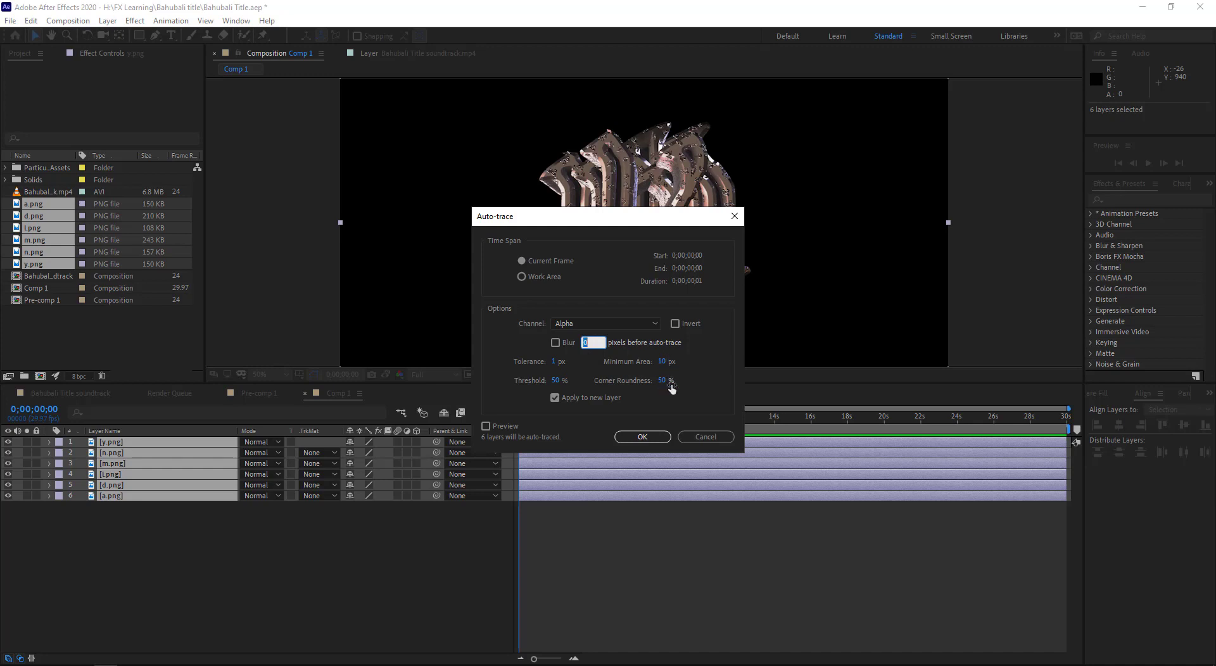
{"action": "left_click_drag", "start_coordinate": [663, 383], "coordinate": [654, 380]}
{"action": "left_click", "coordinate": [599, 321]}
{"action": "left_click", "coordinate": [602, 321]}
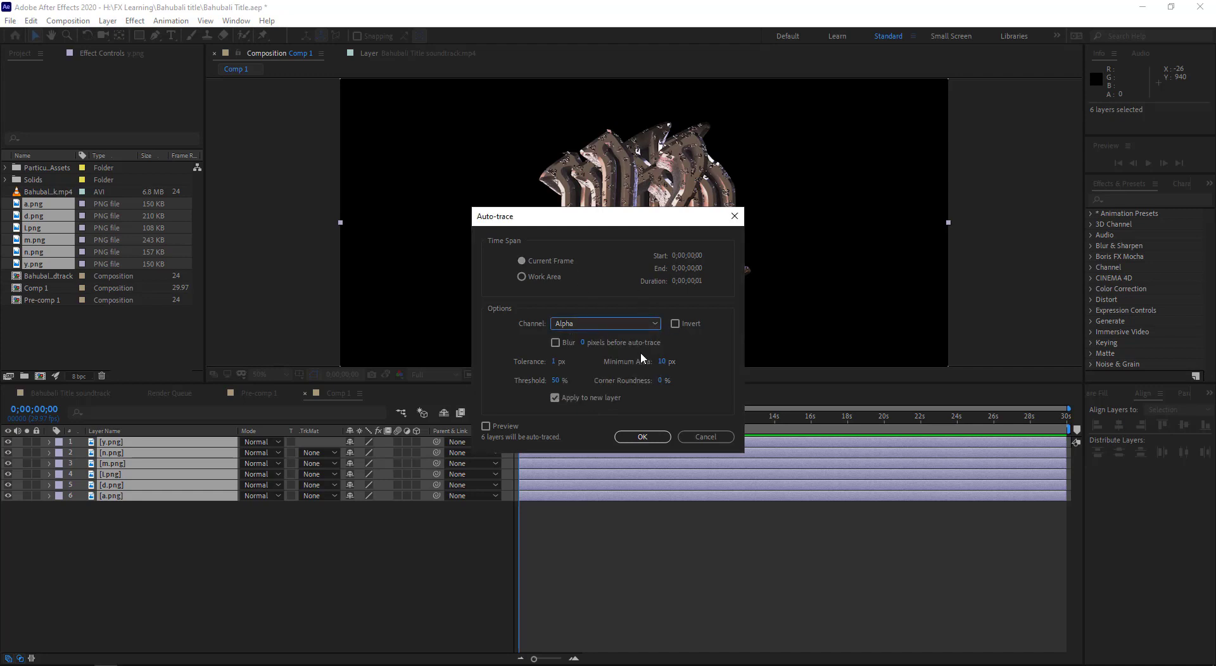
{"action": "left_click", "coordinate": [640, 437]}
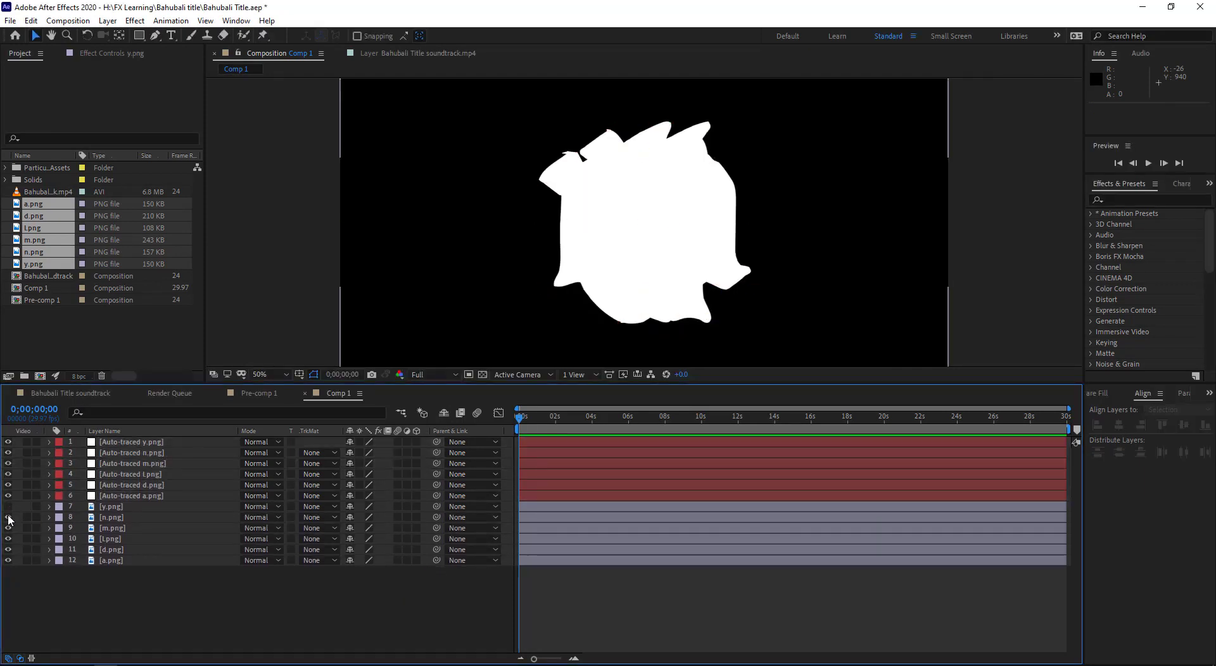
- Hide every layer except Auto-traced a.png, select it and view at 100%
{"action": "left_click_drag", "start_coordinate": [9, 520], "coordinate": [23, 555]}
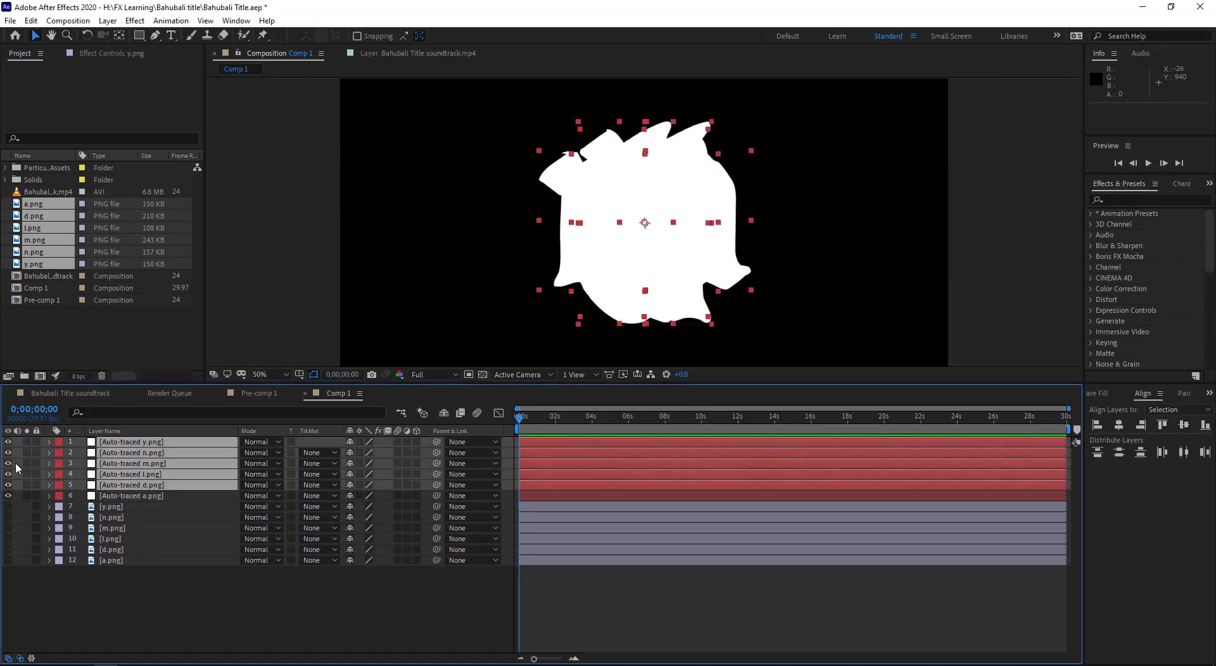
{"action": "left_click_drag", "start_coordinate": [8, 442], "coordinate": [8, 488]}
{"action": "left_click", "coordinate": [124, 497]}
{"action": "key", "text": "slash"}
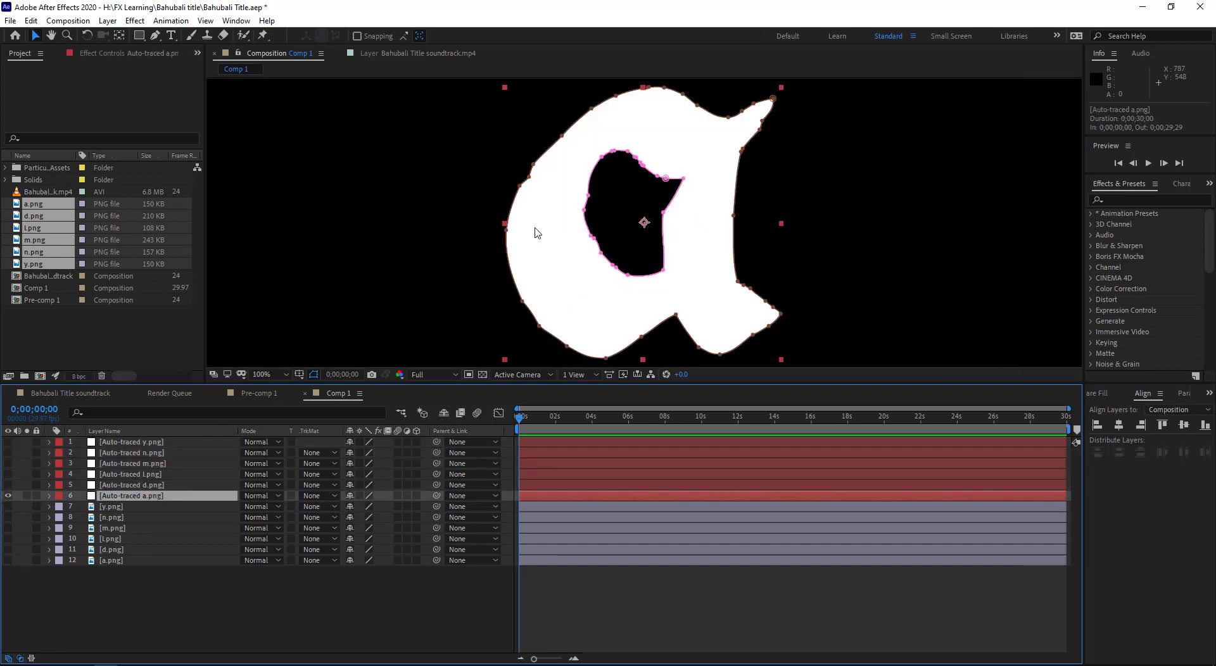
- Delete unneeded vertices from the a's outer mask outline
{"action": "left_click", "coordinate": [157, 37]}
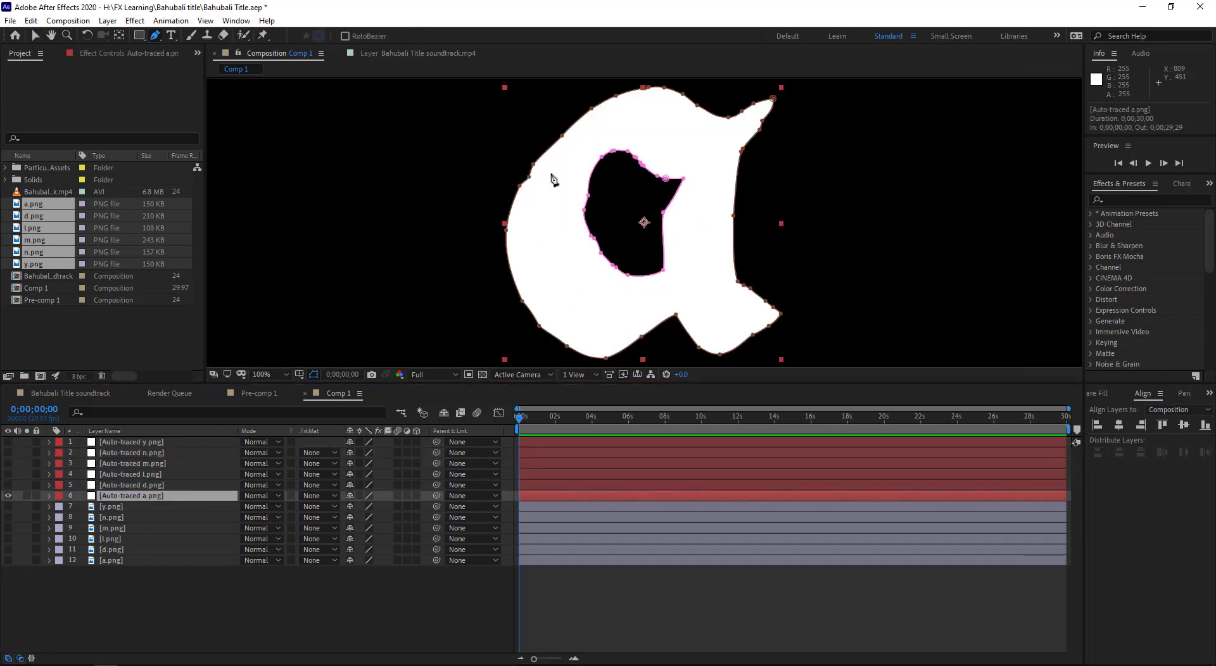
{"action": "left_click", "coordinate": [528, 181]}
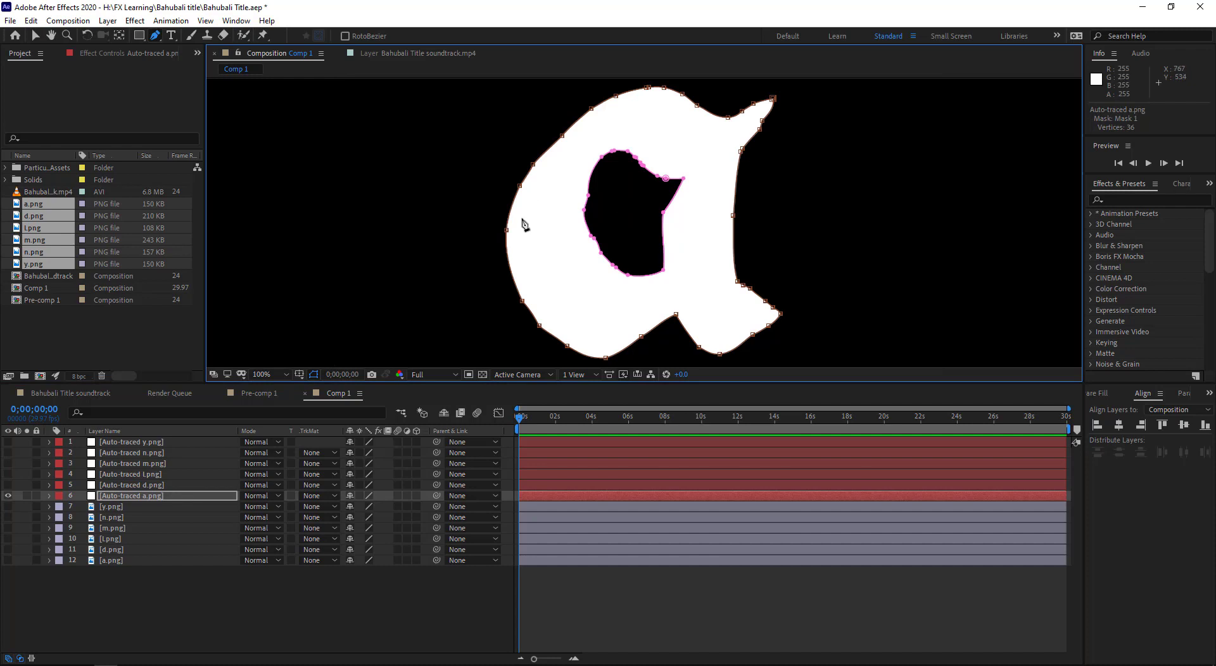
{"action": "left_click", "coordinate": [539, 327]}
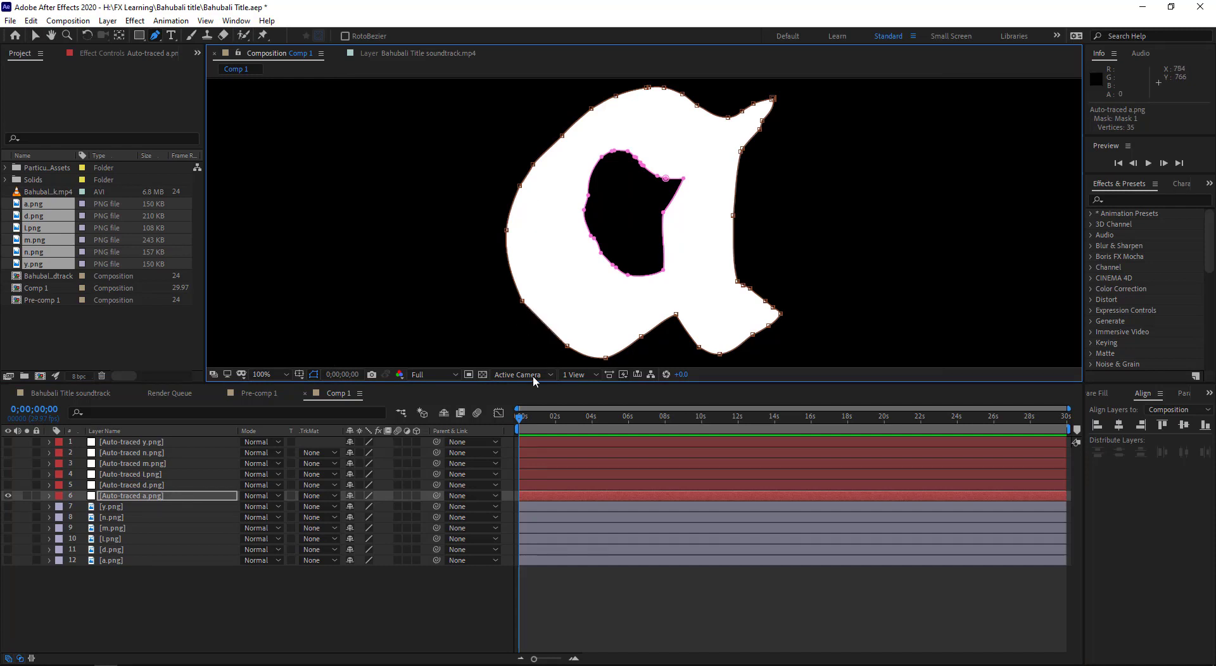
{"action": "left_click", "coordinate": [562, 345]}
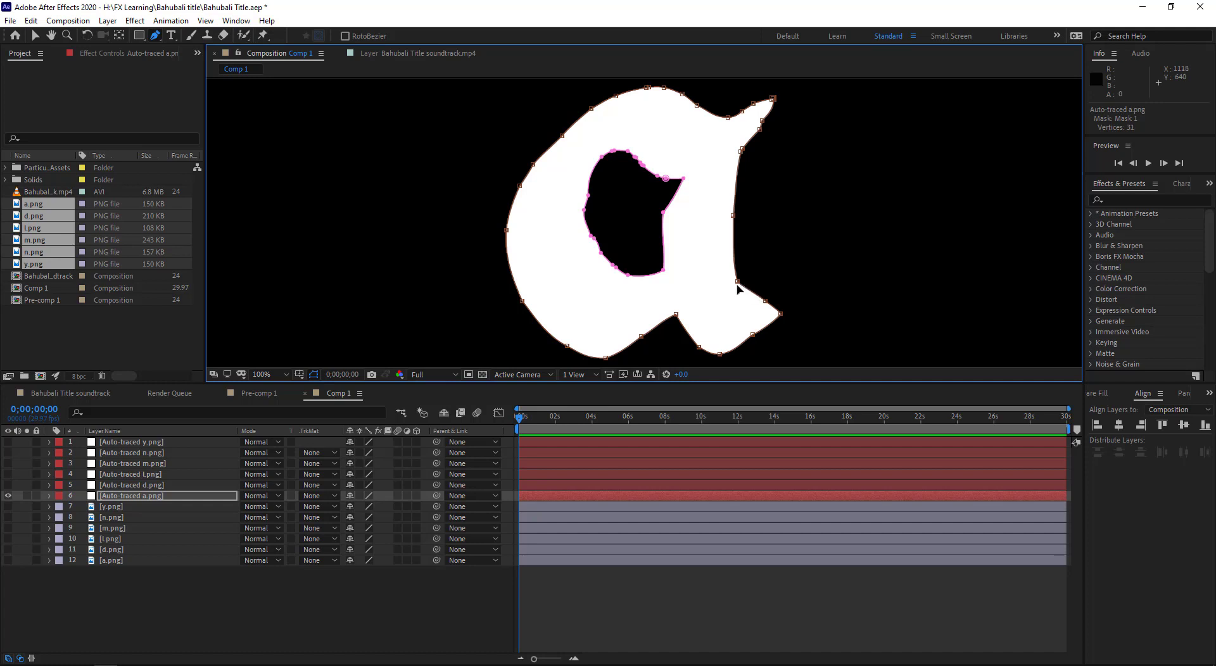
{"action": "scroll", "coordinate": [680, 192], "scroll_direction": "up", "scroll_amount": 4}
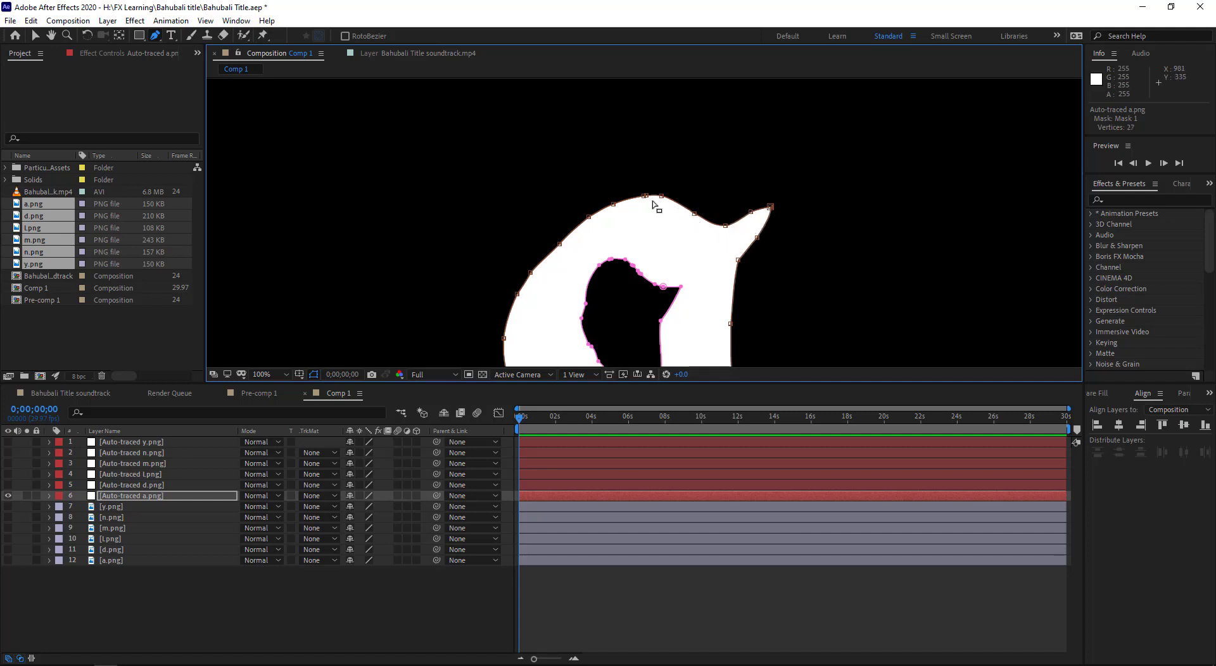
- Remove, add and reposition vertices on the a's outer and inner mask outlines
{"action": "left_click", "coordinate": [589, 216]}
{"action": "left_click_drag", "start_coordinate": [523, 345], "coordinate": [583, 254]}
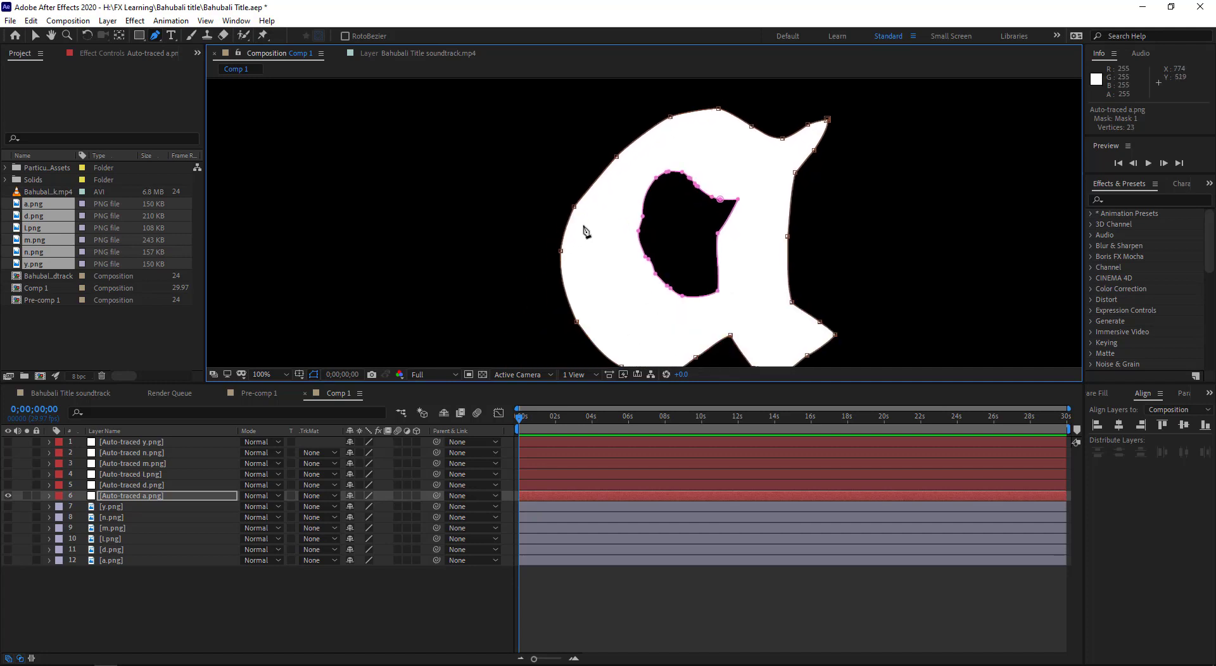
{"action": "left_click", "coordinate": [592, 180]}
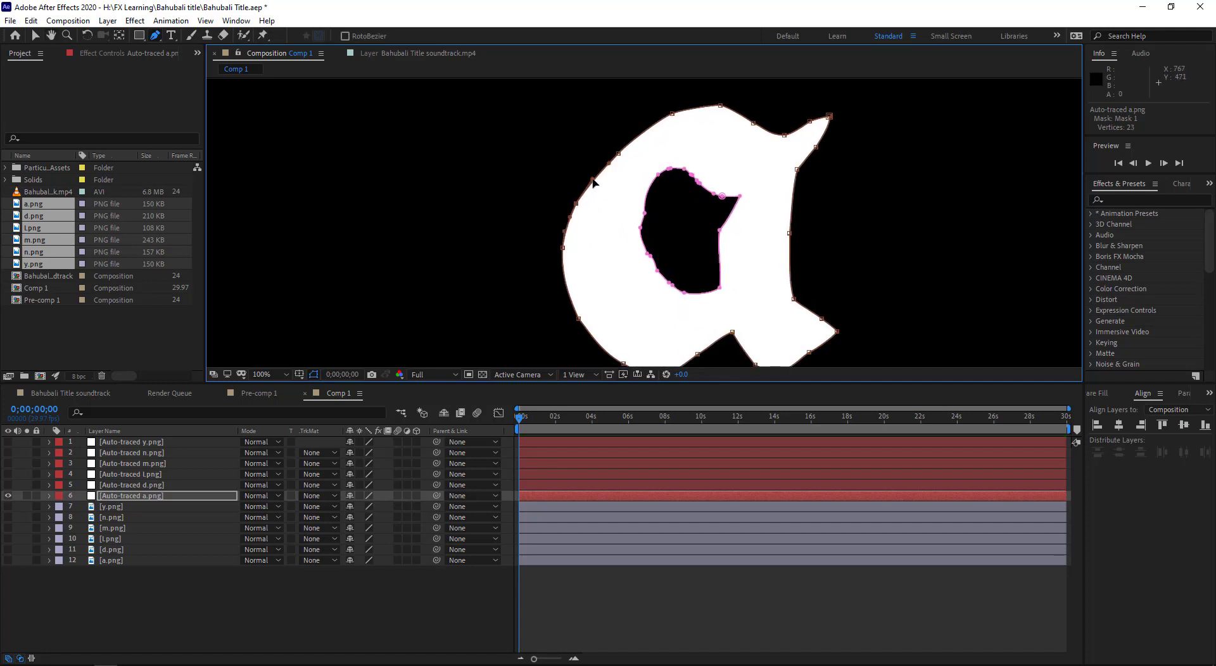
{"action": "left_click_drag", "start_coordinate": [617, 153], "coordinate": [584, 239]}
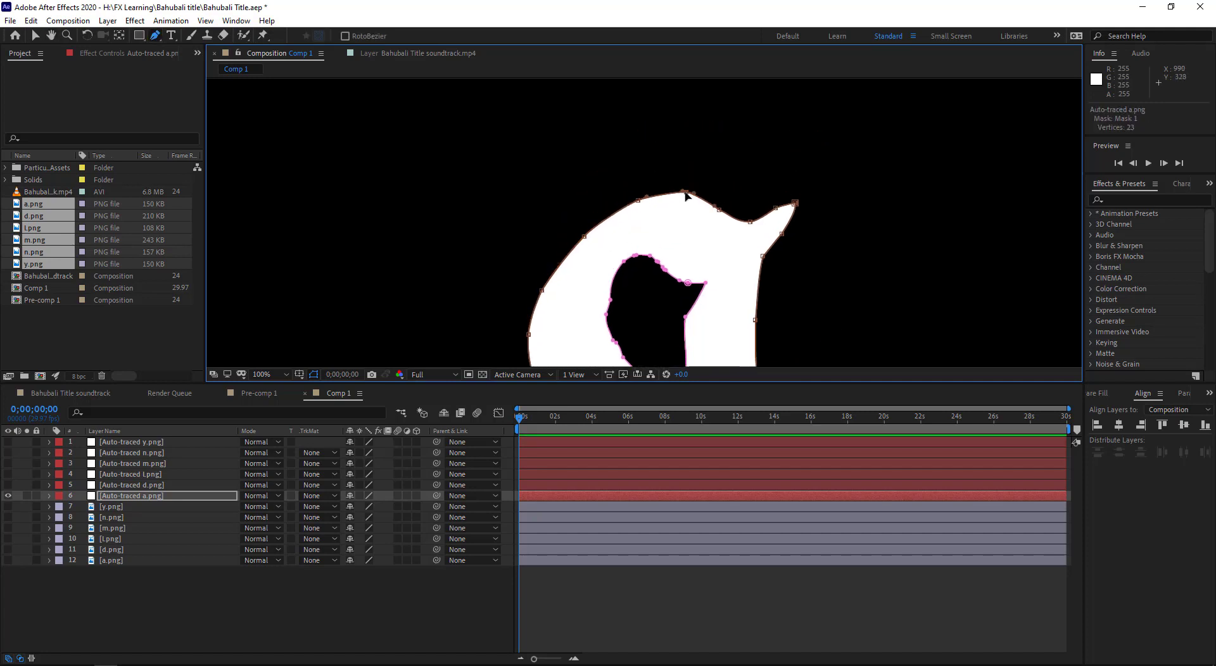
{"action": "left_click_drag", "start_coordinate": [678, 191], "coordinate": [666, 190]}
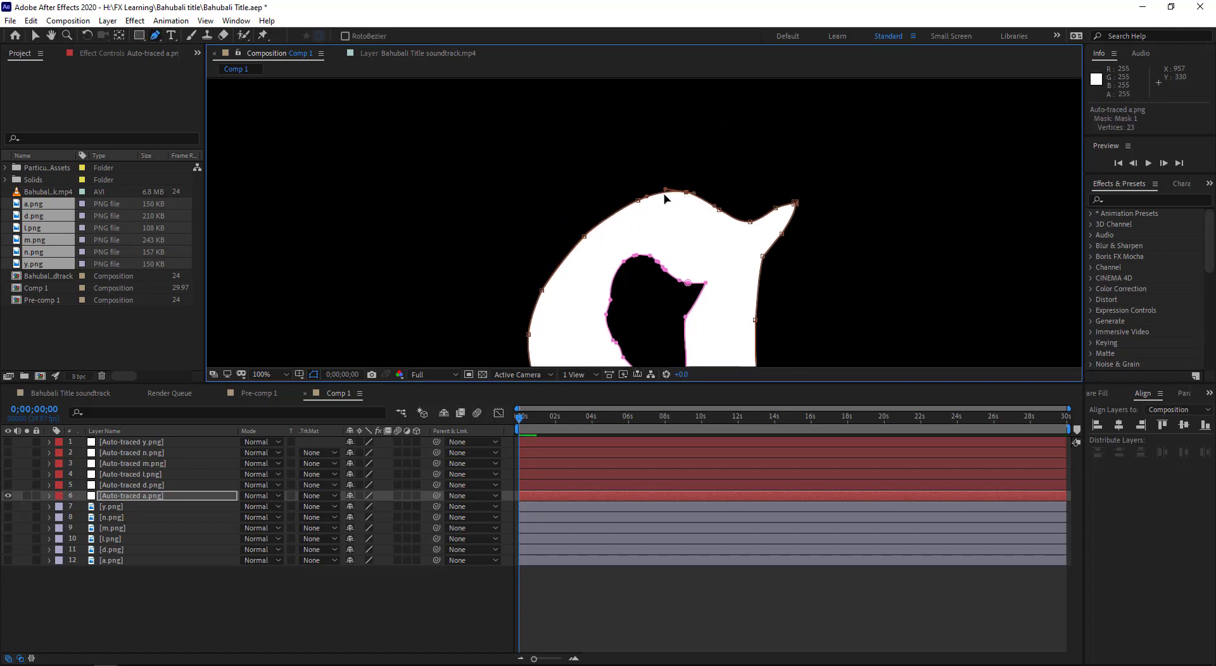
{"action": "scroll", "coordinate": [678, 286], "scroll_direction": "down", "scroll_amount": 3}
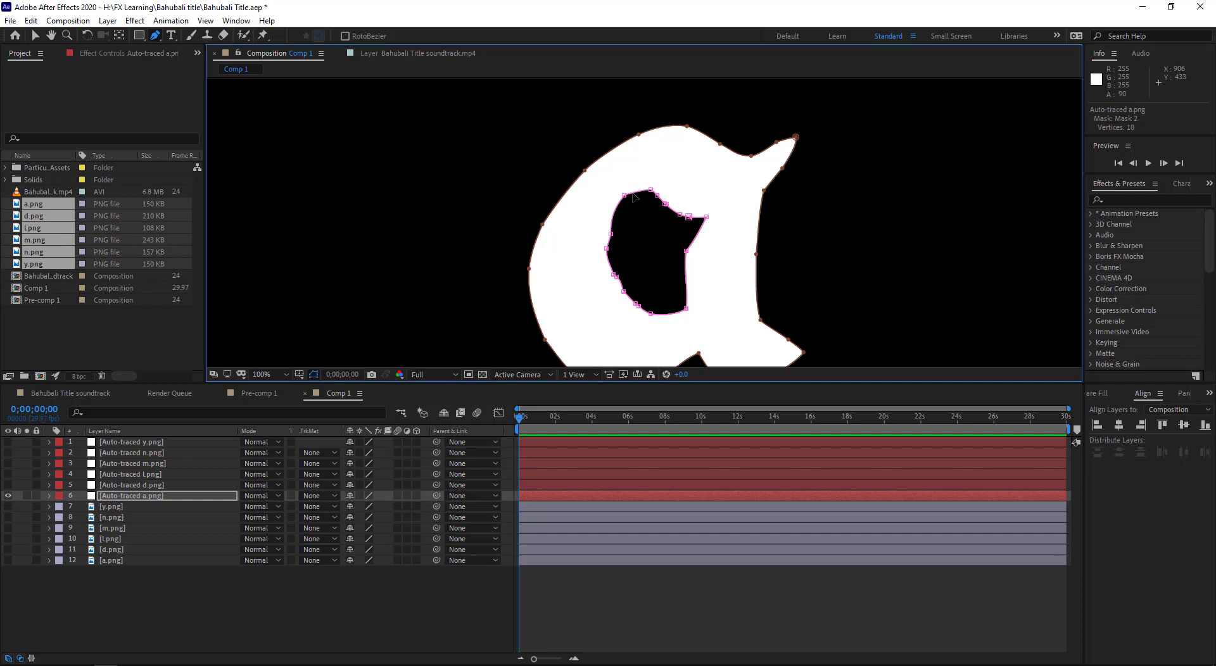
{"action": "left_click", "coordinate": [606, 248]}
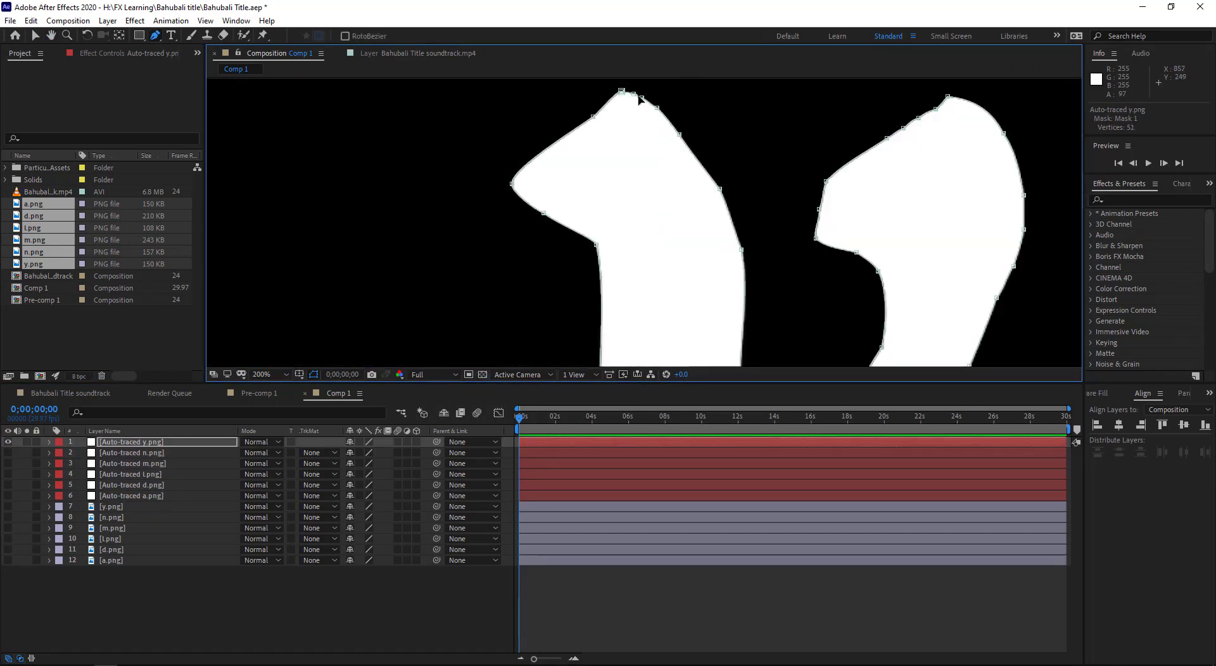
- Hide the traced y and the remaining letter layers, leaving an empty frame
{"action": "scroll", "coordinate": [529, 218], "scroll_direction": "down", "scroll_amount": 2}
{"action": "scroll", "coordinate": [542, 206], "scroll_direction": "down", "scroll_amount": 2}
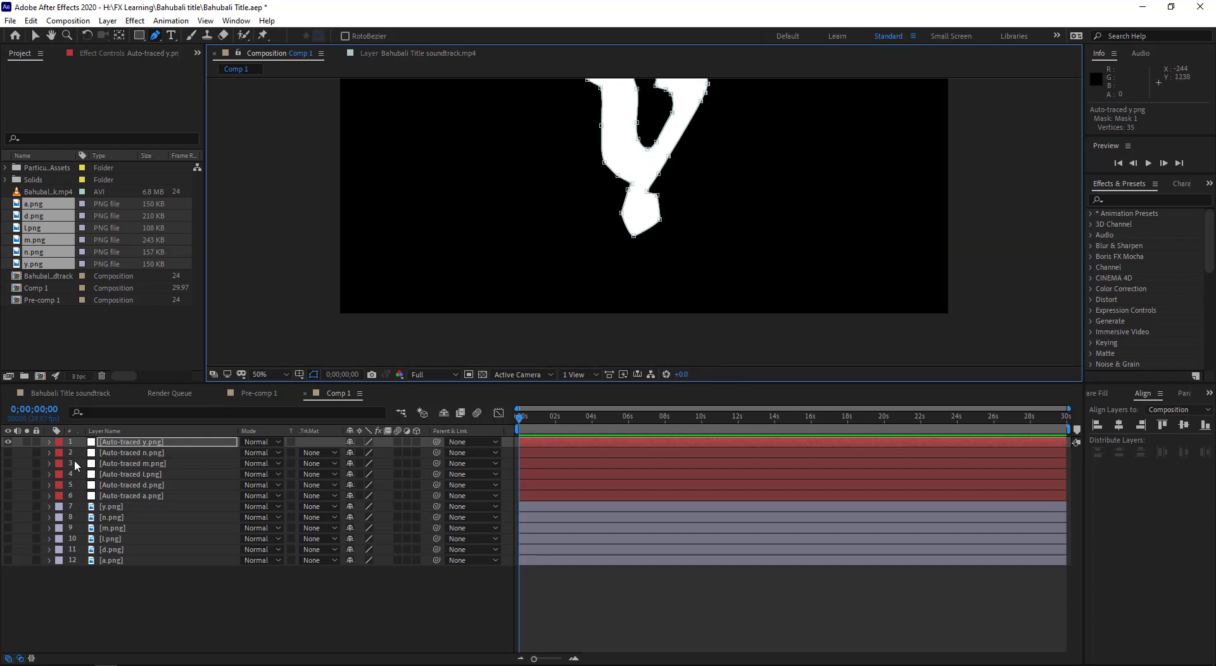
{"action": "left_click", "coordinate": [8, 441]}
{"action": "scroll", "coordinate": [573, 218], "scroll_direction": "down", "scroll_amount": 2}
- Rename the Auto-traced layers to their letters y, n, m, l, d and a
{"action": "left_click", "coordinate": [174, 620]}
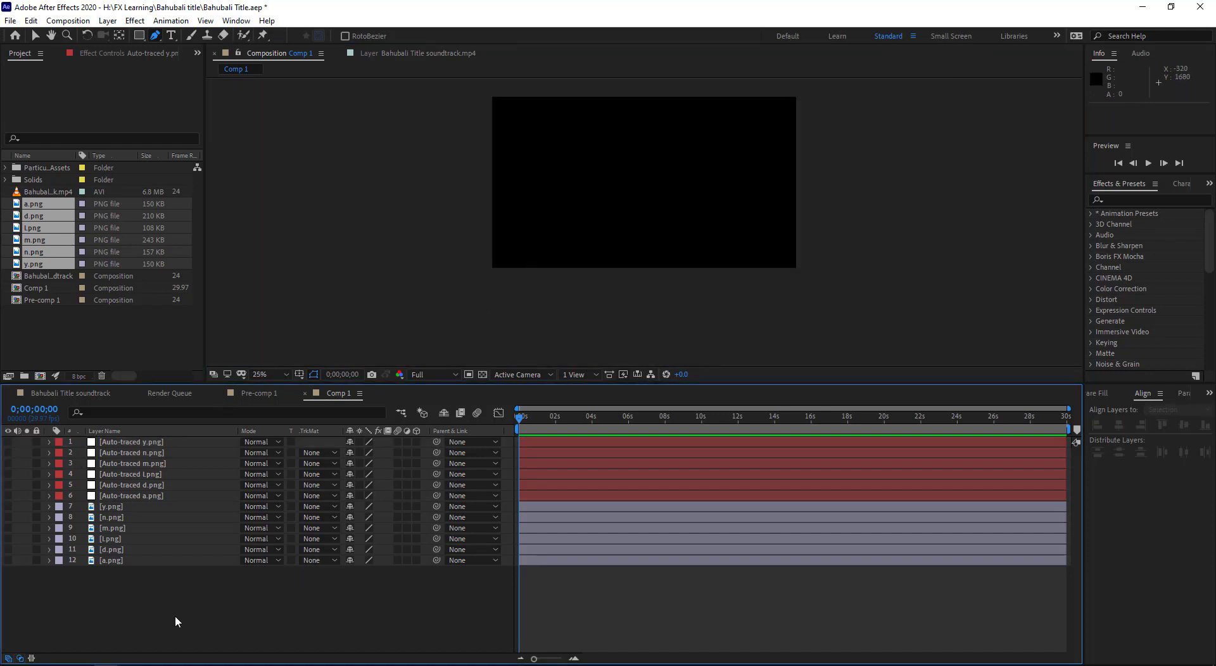
{"action": "right_click", "coordinate": [175, 617]}
{"action": "left_click", "coordinate": [138, 510]}
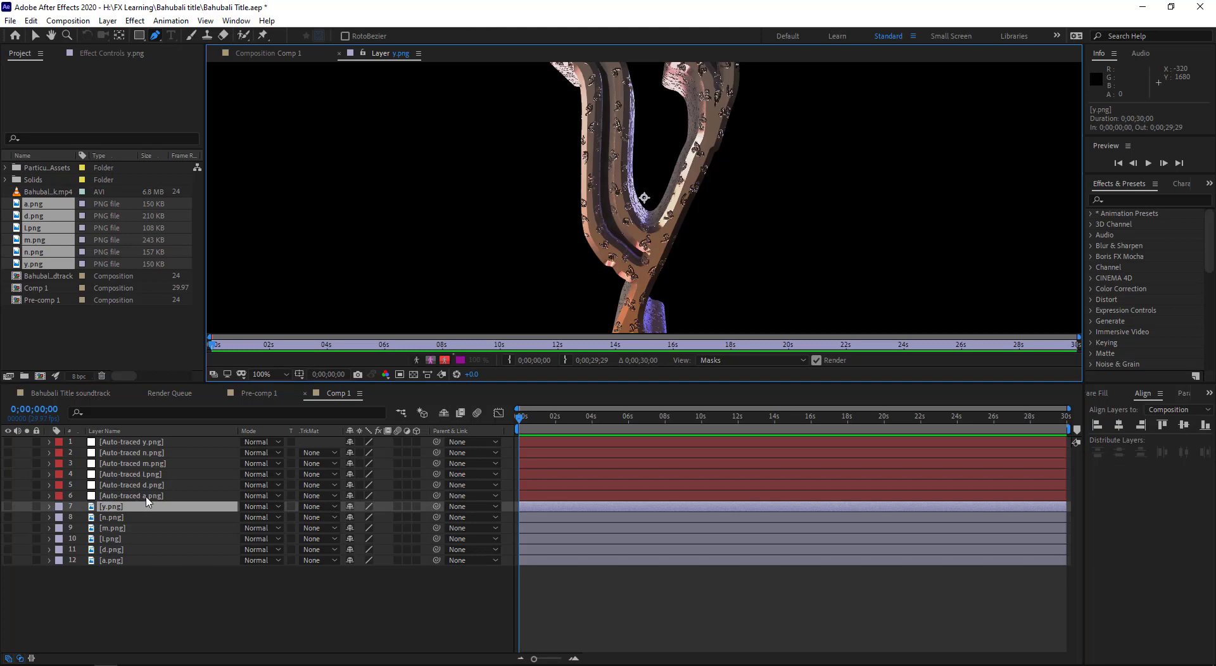
{"action": "type", "text": "d"}
{"action": "key", "text": "Return"}
{"action": "type", "text": "l"}
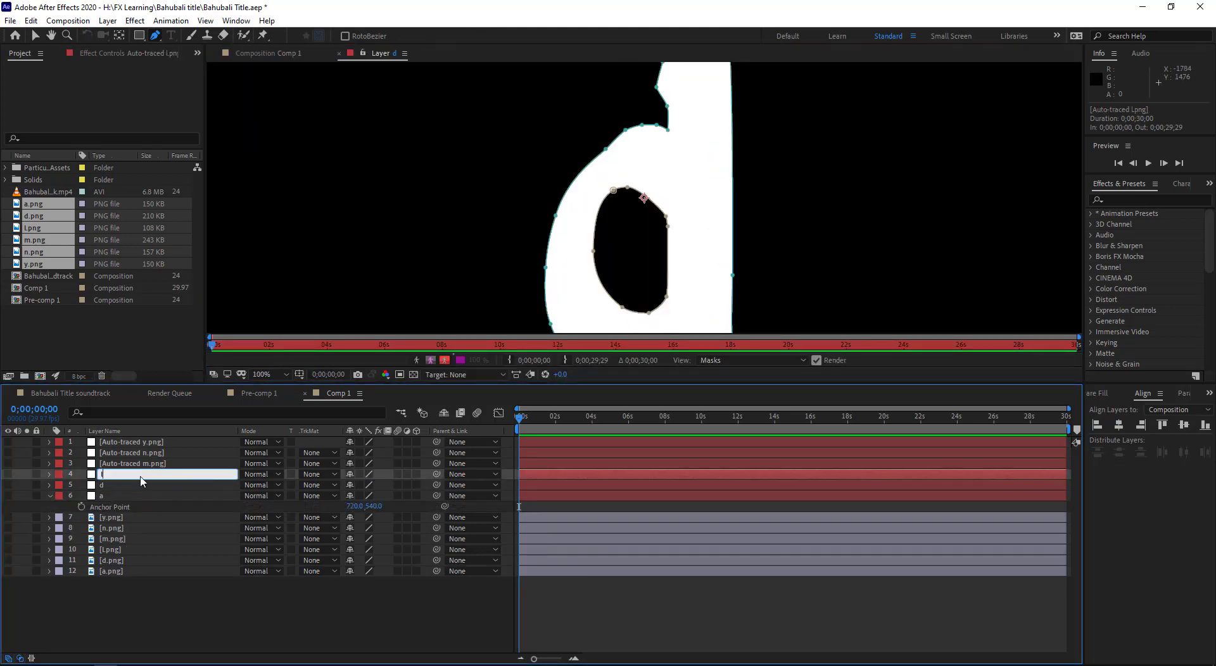
- Add a new Dark Gray Solid 2 layer to Comp 1
{"action": "right_click", "coordinate": [137, 593]}
{"action": "mouse_move", "coordinate": [233, 437]}
{"action": "left_click", "coordinate": [329, 475]}
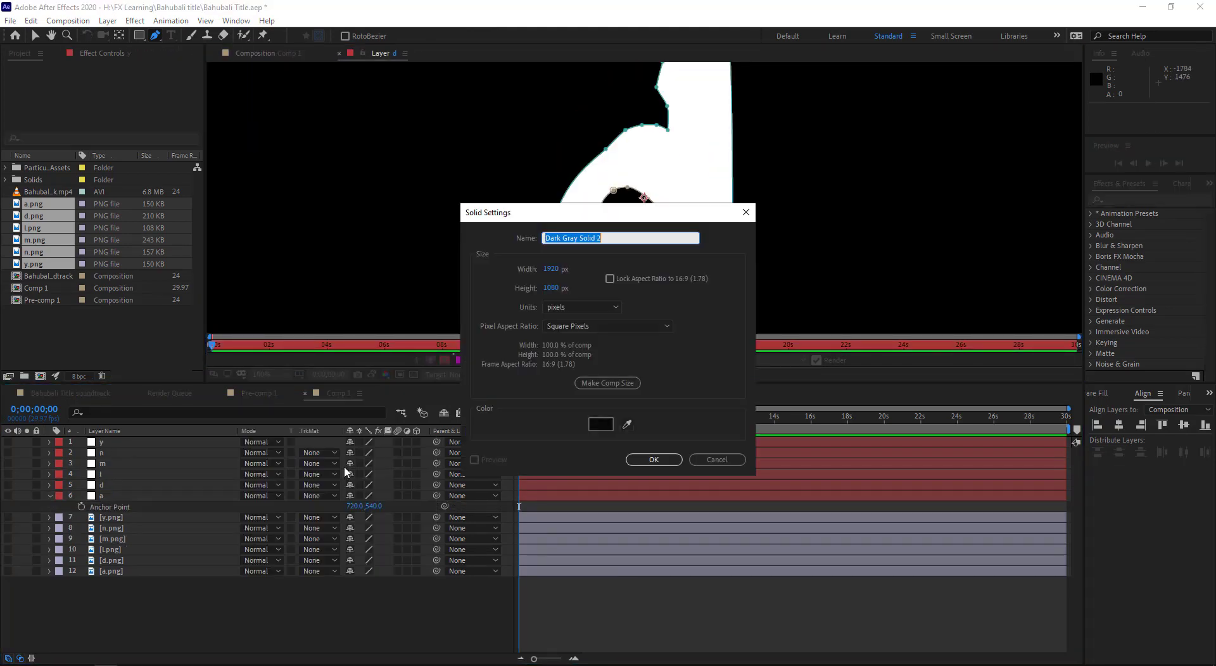
{"action": "left_click", "coordinate": [654, 460]}
{"action": "left_click", "coordinate": [279, 54]}
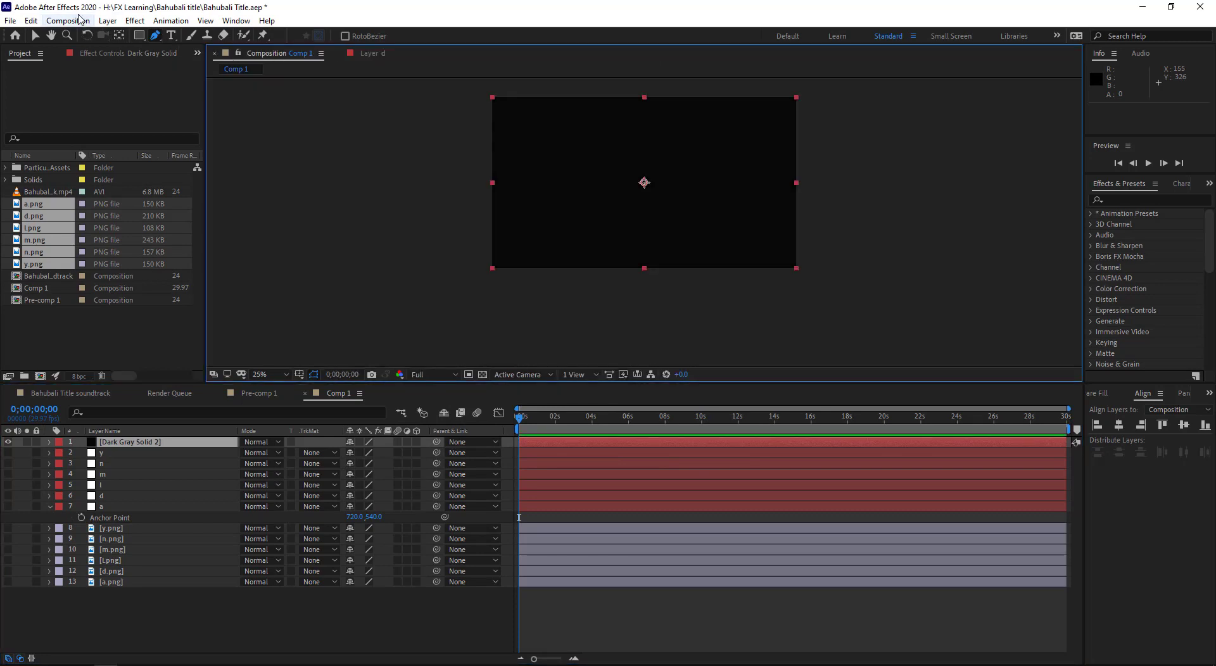
{"action": "left_click", "coordinate": [107, 20]}
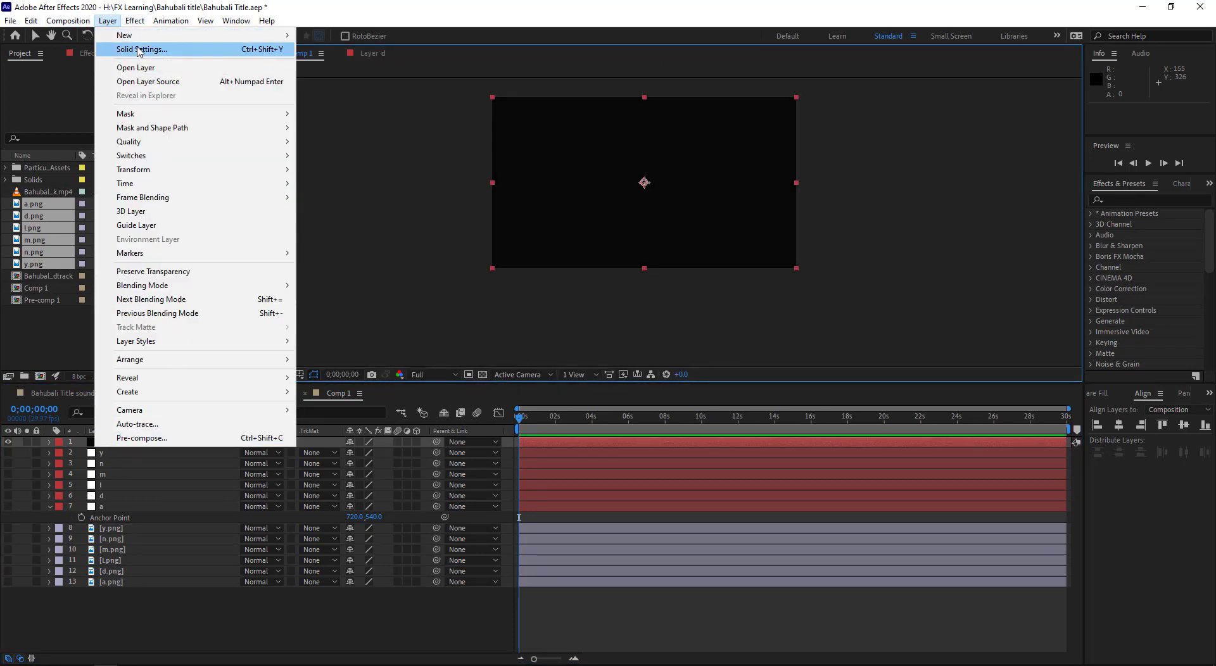
{"action": "mouse_move", "coordinate": [171, 21]}
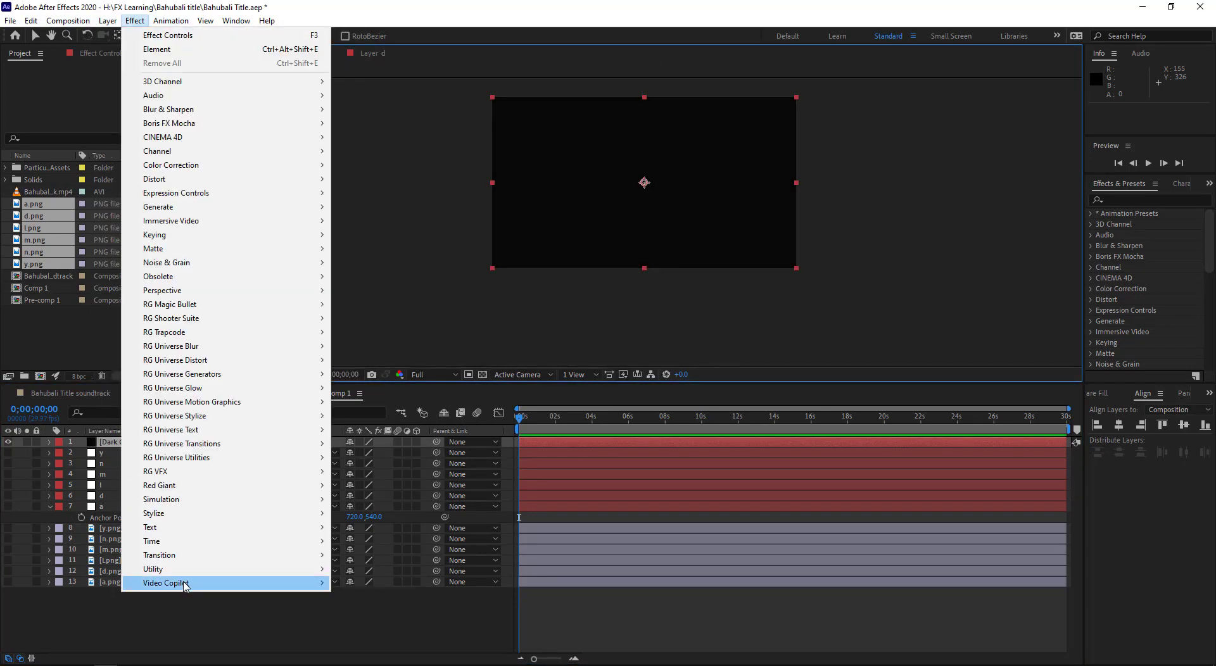
- Apply Element to the solid and set Path Layer 1 to the m mask
{"action": "left_click", "coordinate": [344, 579]}
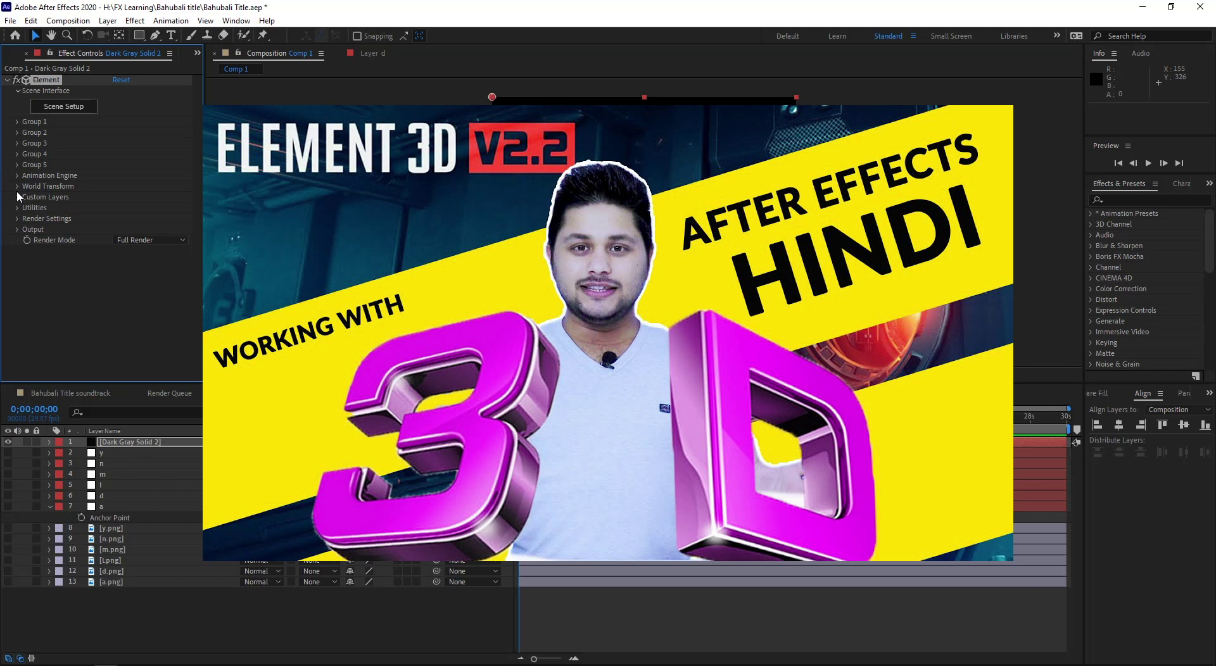
{"action": "left_click", "coordinate": [18, 198]}
{"action": "left_click", "coordinate": [29, 208]}
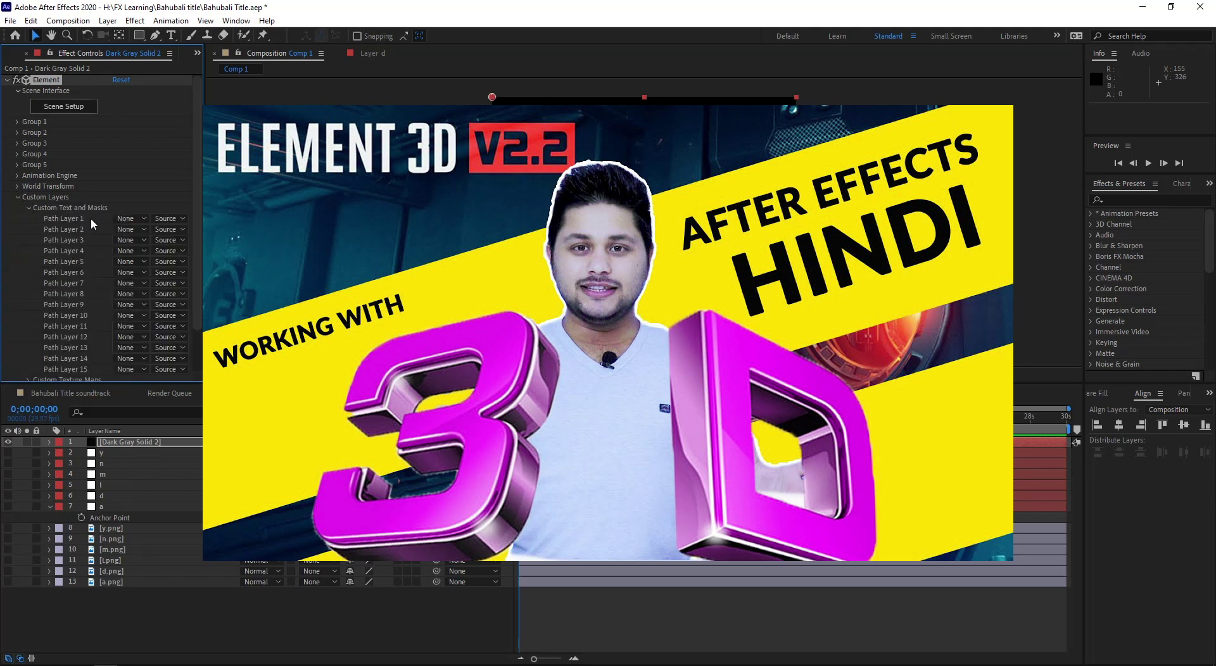
{"action": "left_click", "coordinate": [125, 219]}
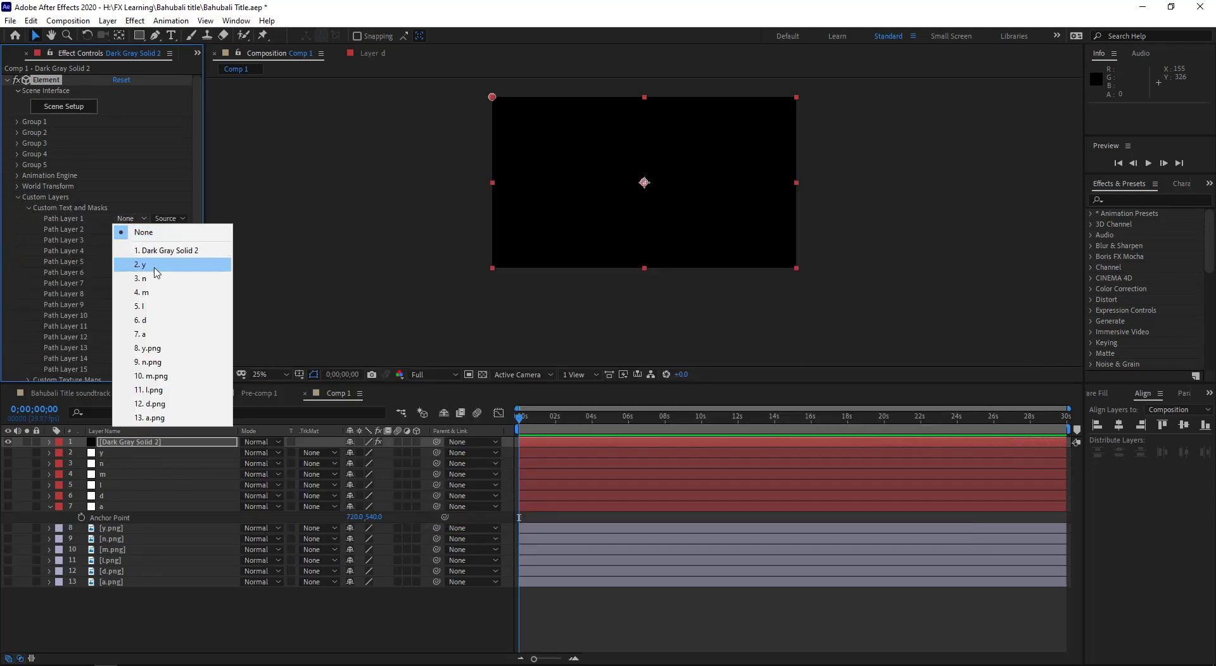
{"action": "left_click", "coordinate": [146, 293]}
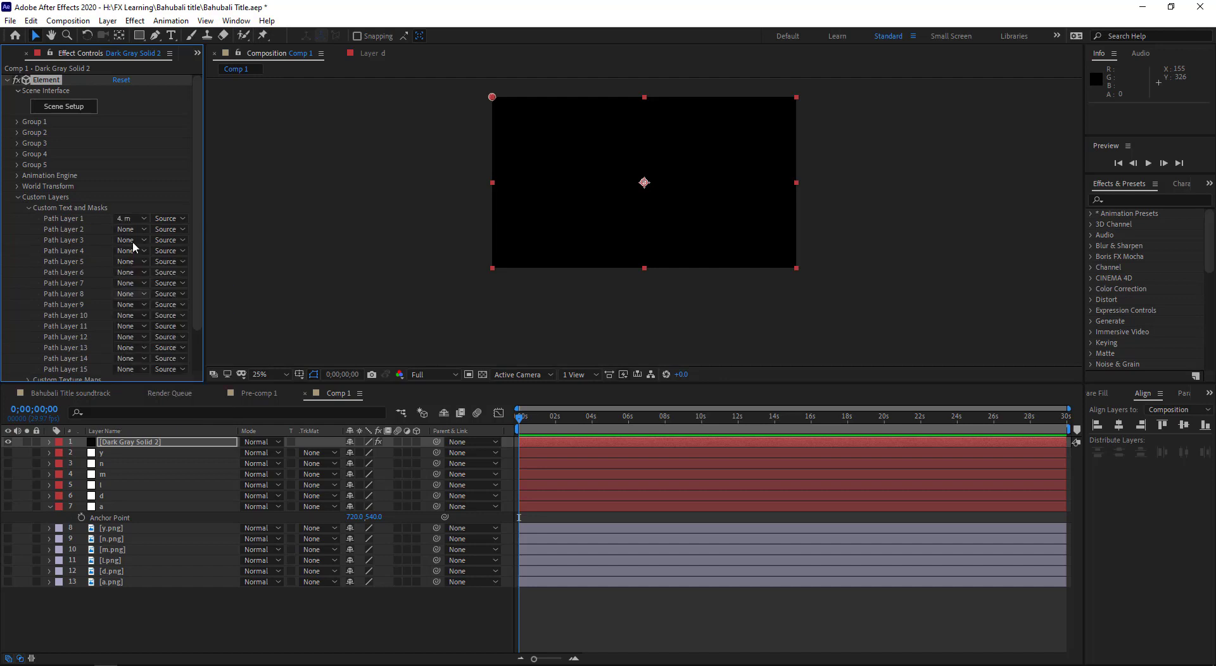
- Assign the a, n, d and remaining letter masks to the following Path Layers
{"action": "left_click", "coordinate": [129, 230]}
{"action": "left_click", "coordinate": [152, 345]}
{"action": "left_click", "coordinate": [130, 240]}
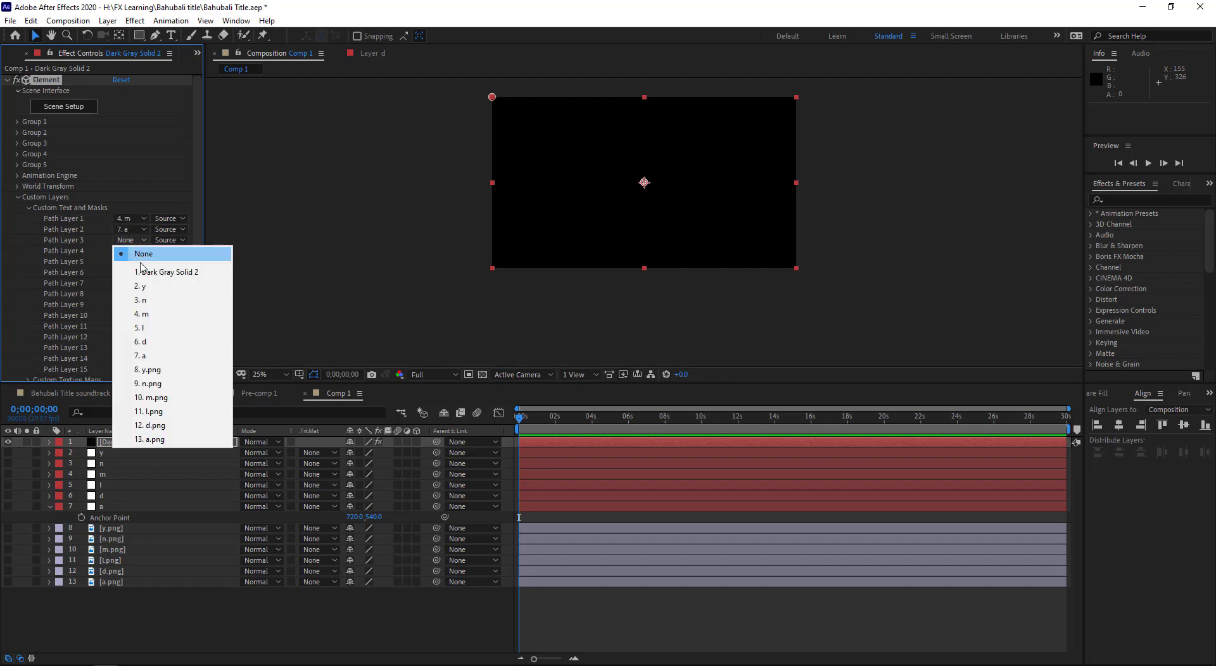
{"action": "left_click", "coordinate": [145, 300]}
{"action": "left_click", "coordinate": [129, 273]}
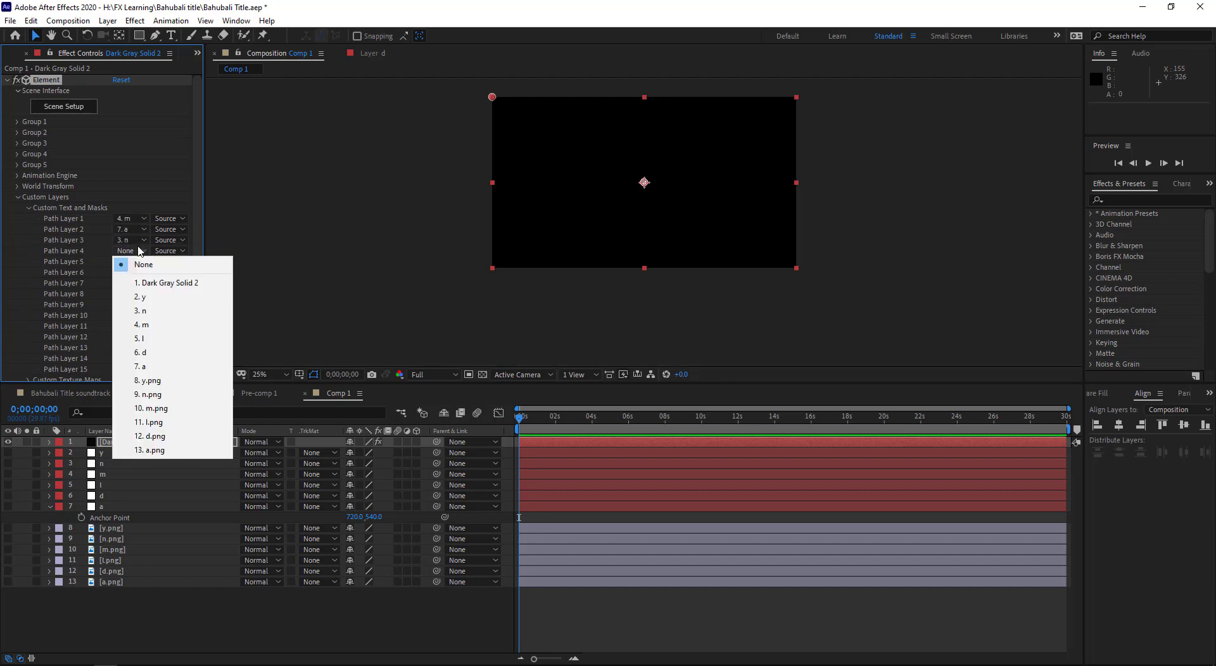
{"action": "left_click", "coordinate": [143, 355]}
{"action": "left_click", "coordinate": [64, 106]}
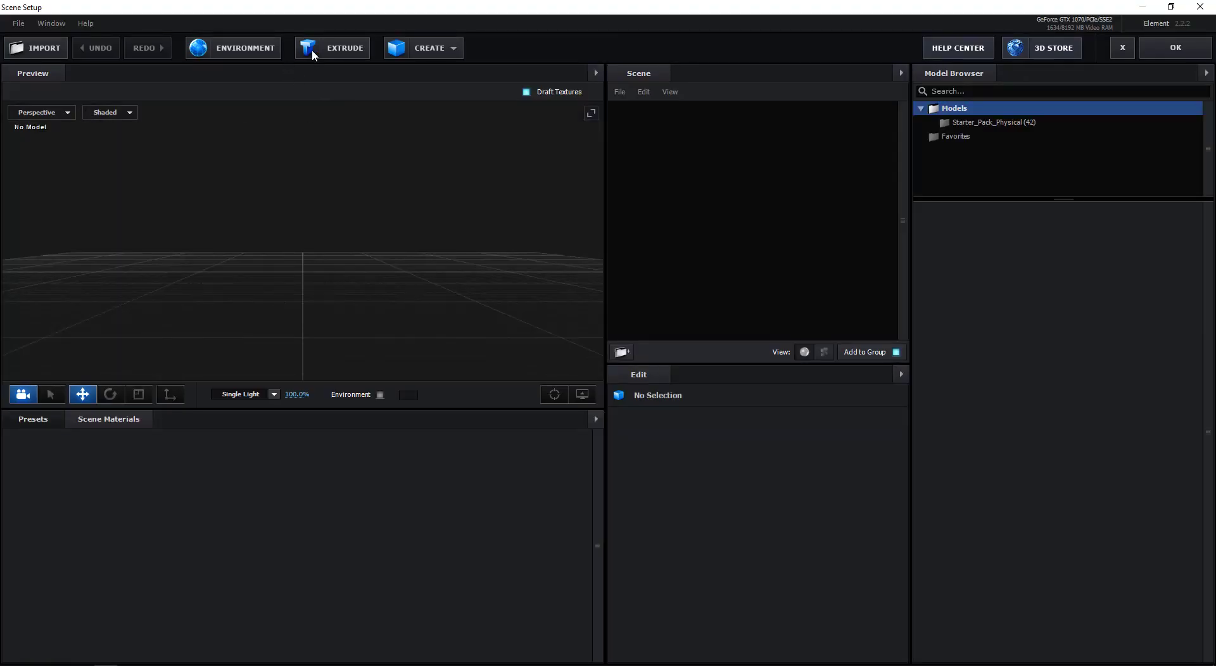
- Extrude the custom path, duplicate the model, and give the fifth and fourth copies different paths
{"action": "left_click", "coordinate": [334, 49]}
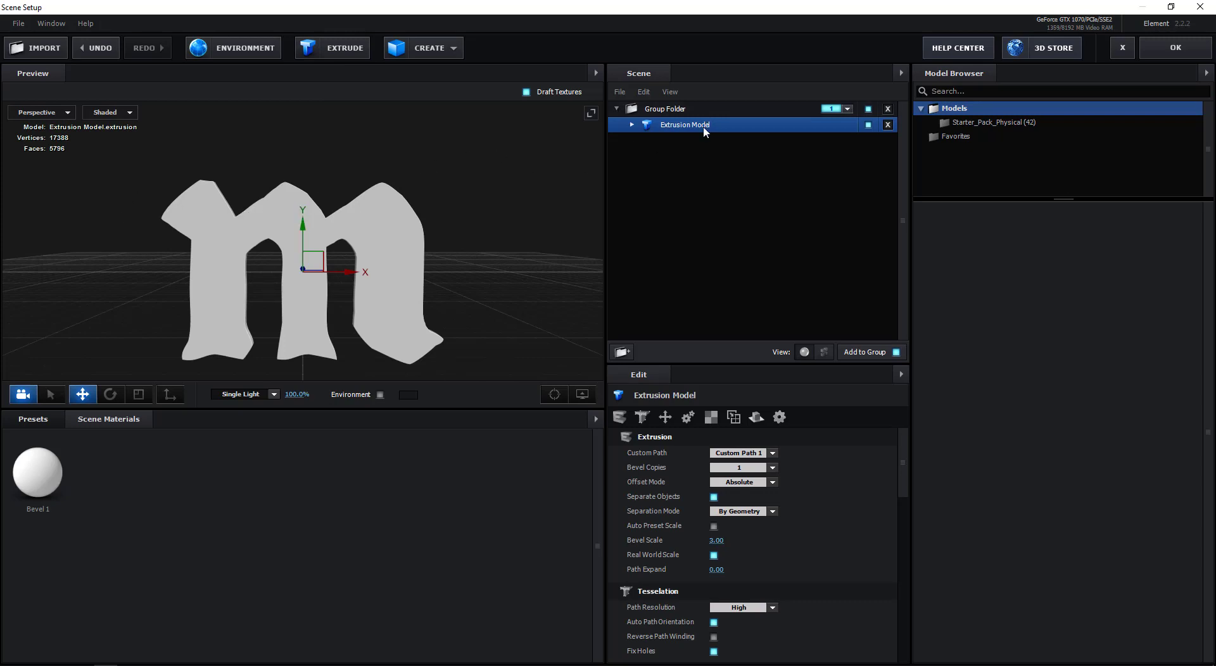
{"action": "key", "text": "ctrl+d"}
{"action": "key", "text": "ctrl+d"}
{"action": "key", "text": "ctrl+d"}
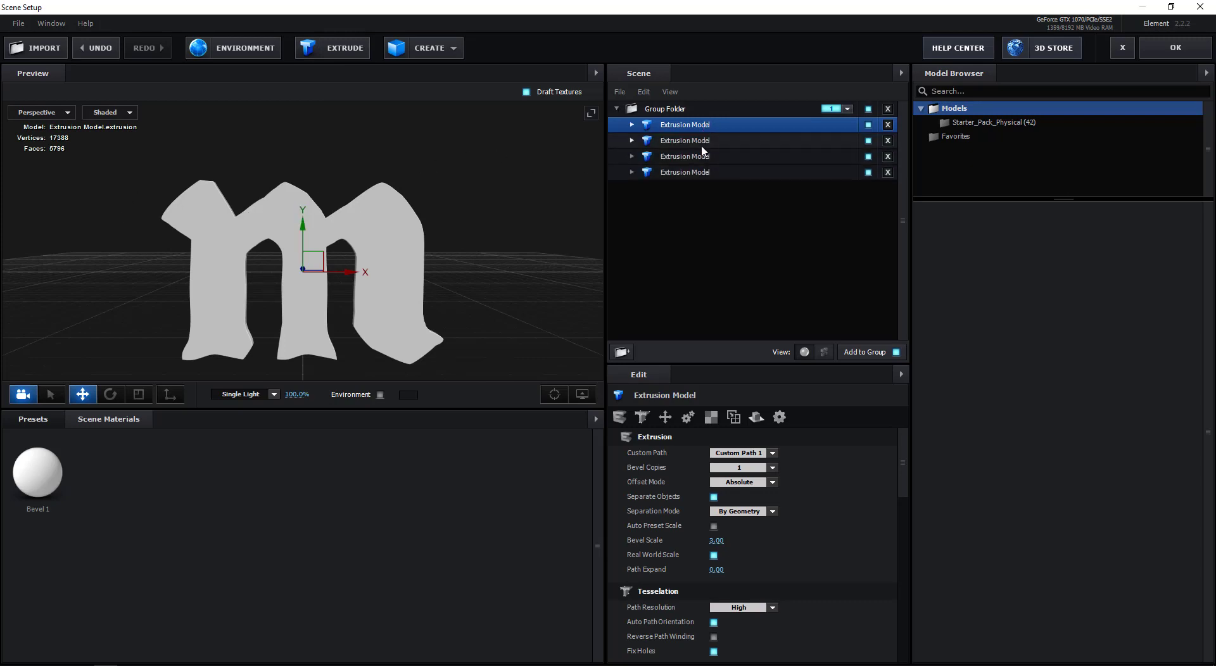
{"action": "key", "text": "ctrl+d"}
{"action": "key", "text": "ctrl+d"}
{"action": "left_click", "coordinate": [682, 209]}
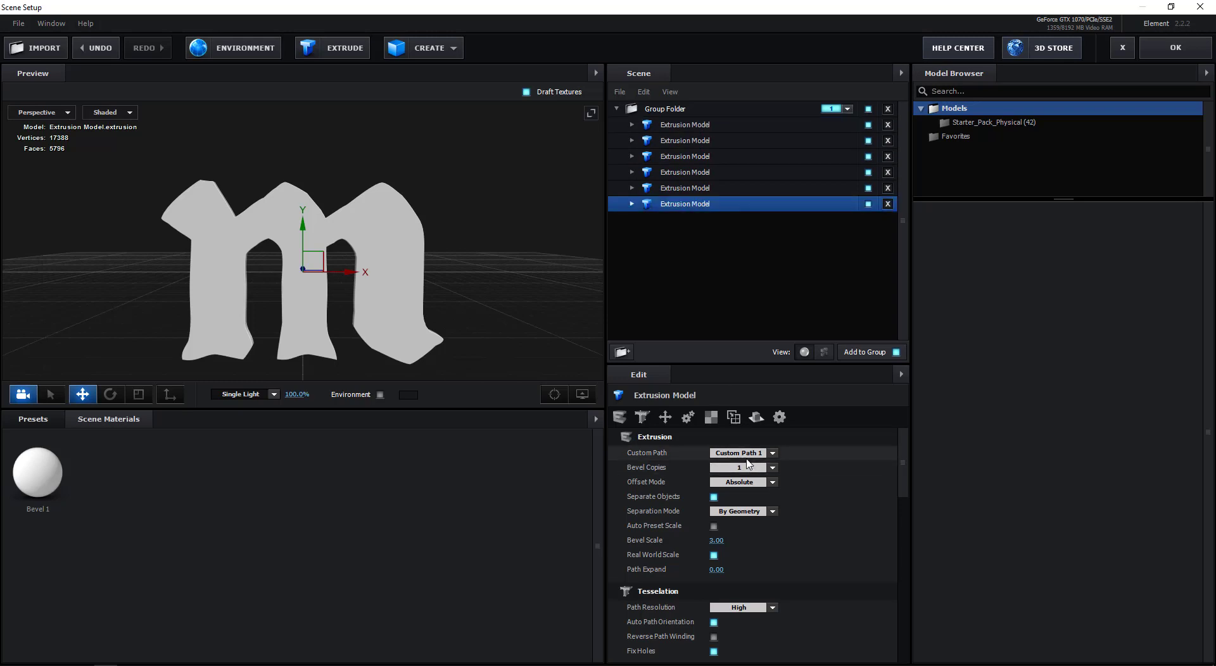
{"action": "left_click", "coordinate": [684, 202]}
{"action": "left_click", "coordinate": [771, 453]}
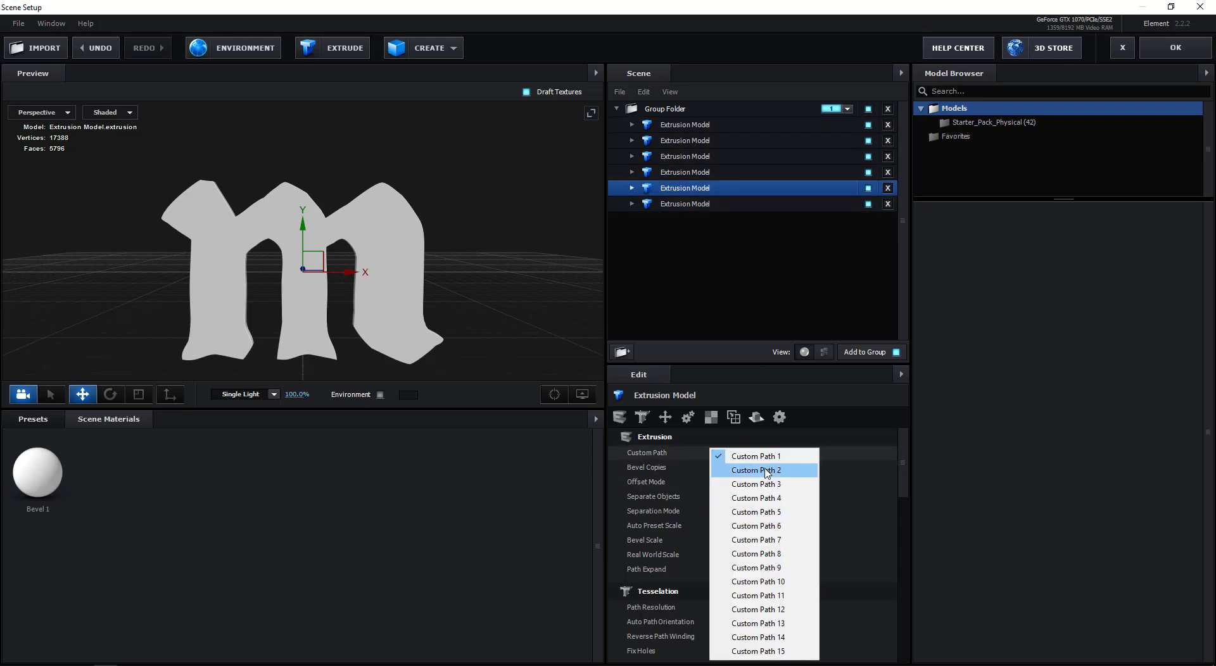
{"action": "left_click", "coordinate": [771, 467]}
{"action": "left_click", "coordinate": [681, 172]}
{"action": "left_click", "coordinate": [774, 453]}
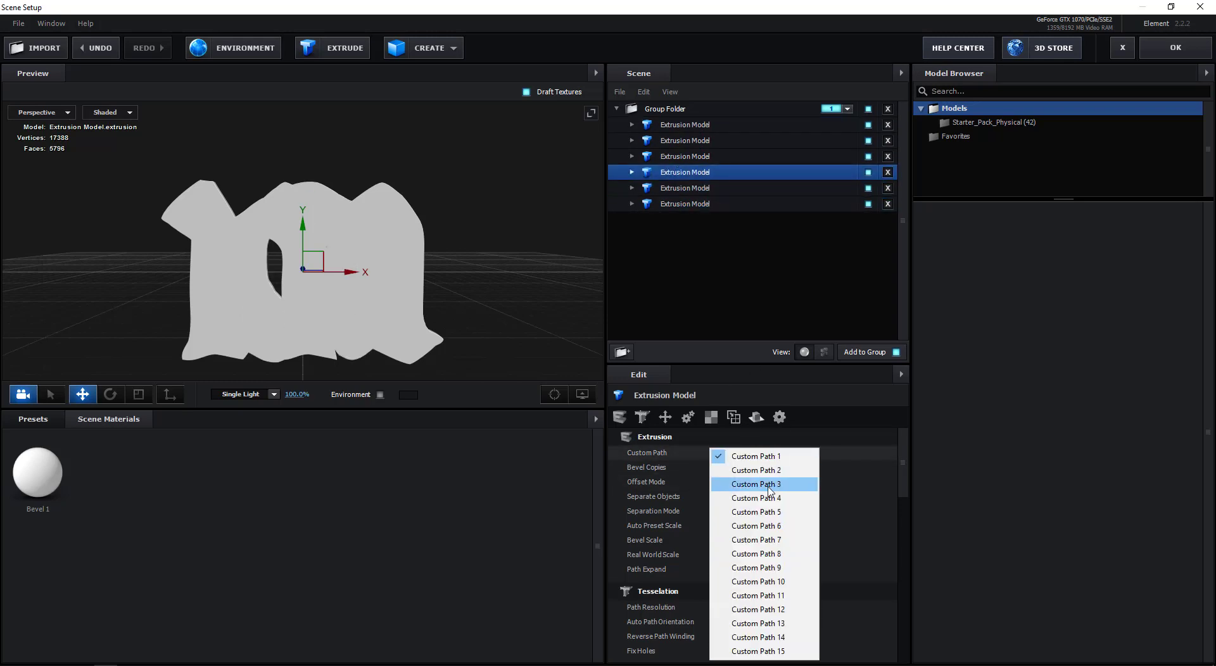
{"action": "left_click", "coordinate": [728, 479]}
- Reassign paths on the third, second and first models, the first to Custom Path 6
{"action": "left_click", "coordinate": [689, 159]}
{"action": "left_click", "coordinate": [773, 452]}
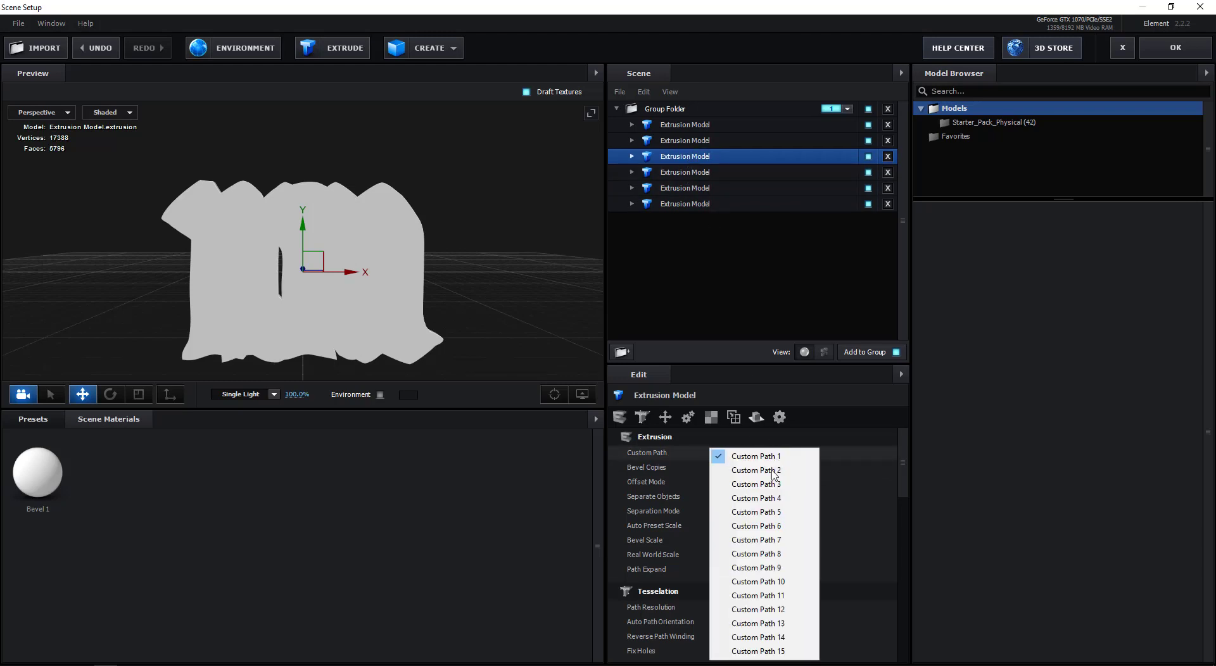
{"action": "left_click", "coordinate": [757, 502]}
{"action": "left_click", "coordinate": [693, 141]}
{"action": "left_click", "coordinate": [773, 454]}
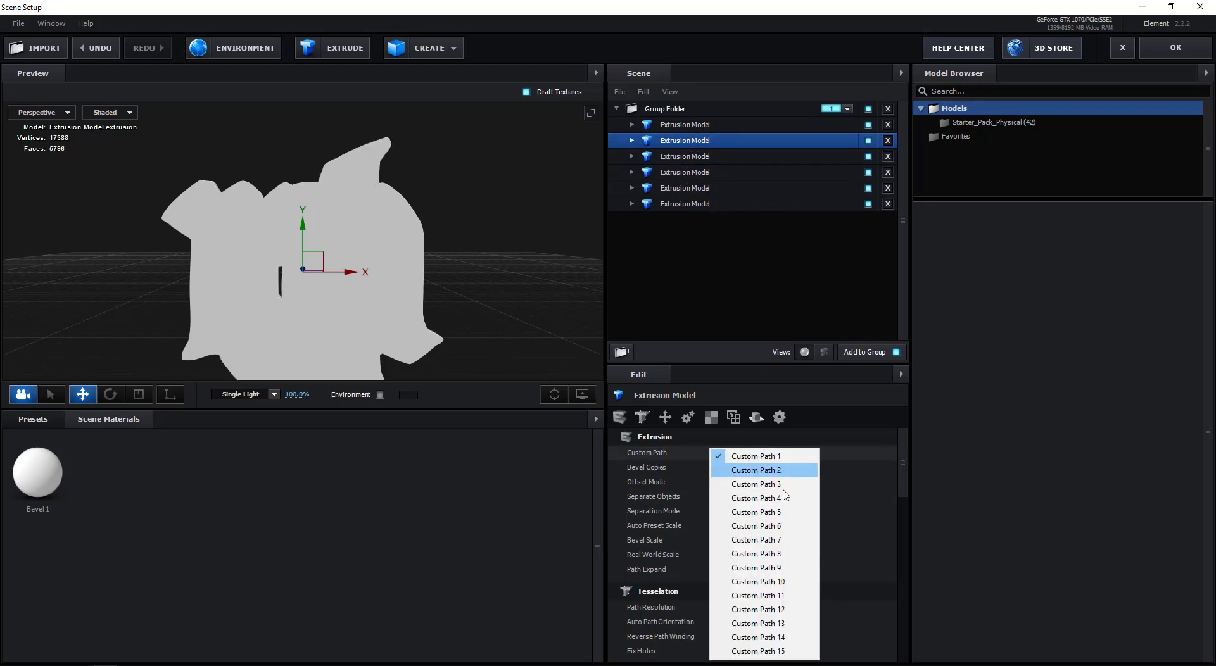
{"action": "left_click", "coordinate": [751, 508]}
{"action": "left_click", "coordinate": [690, 124]}
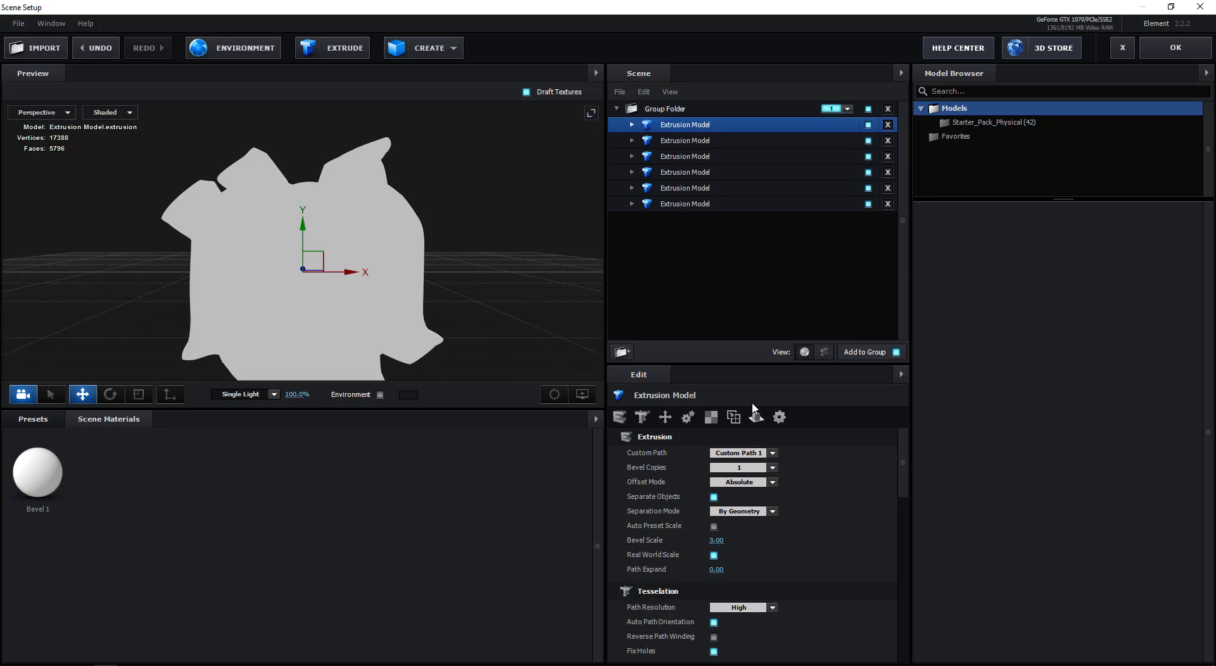
{"action": "left_click", "coordinate": [773, 454]}
{"action": "left_click", "coordinate": [770, 524]}
- Move the a to the right and add a seventh copy using Custom Path 7
{"action": "left_click_drag", "start_coordinate": [345, 279], "coordinate": [545, 276]}
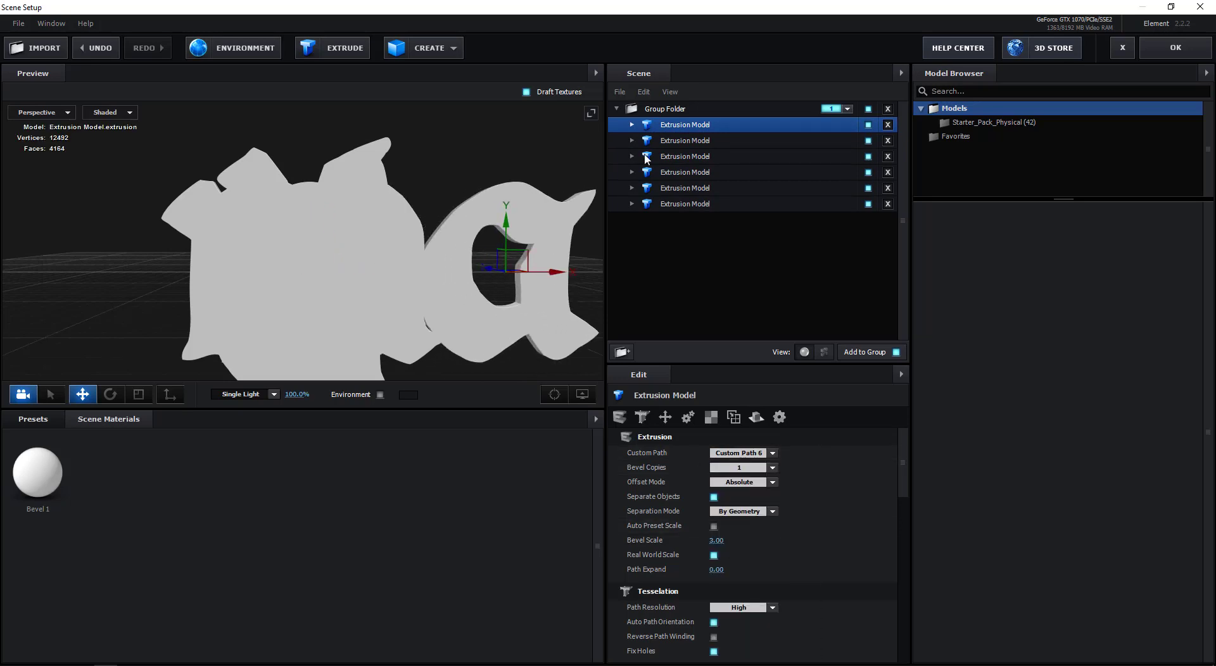
{"action": "key", "text": "ctrl+d"}
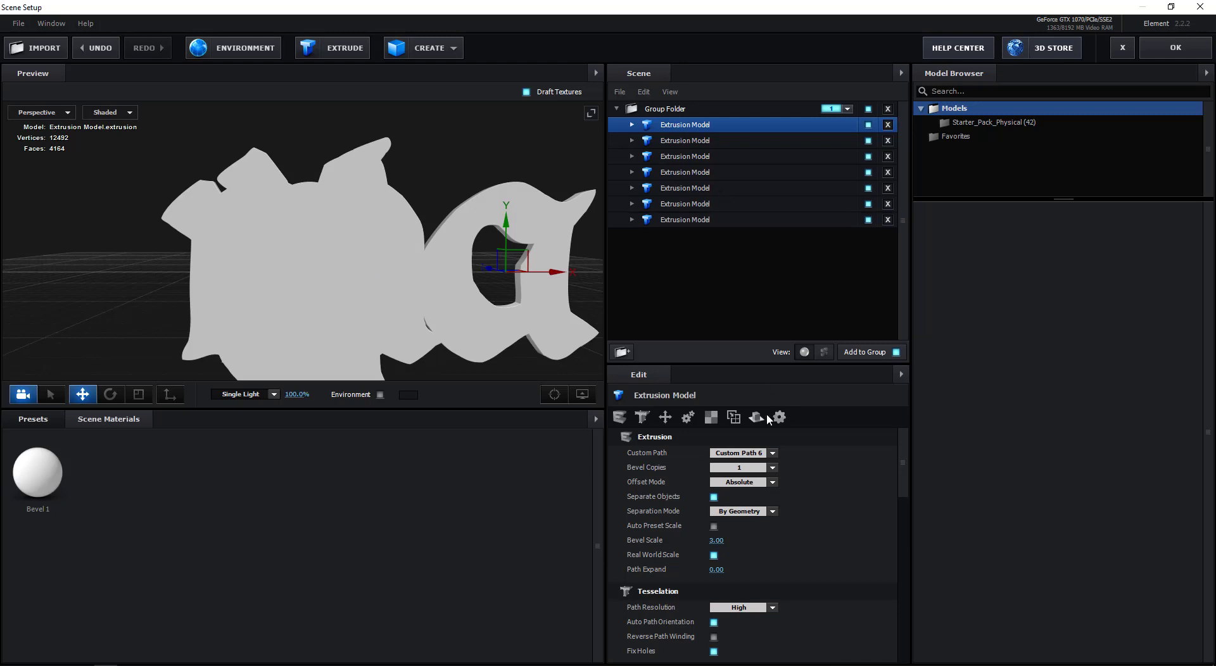
{"action": "left_click", "coordinate": [772, 453]}
{"action": "left_click", "coordinate": [782, 538]}
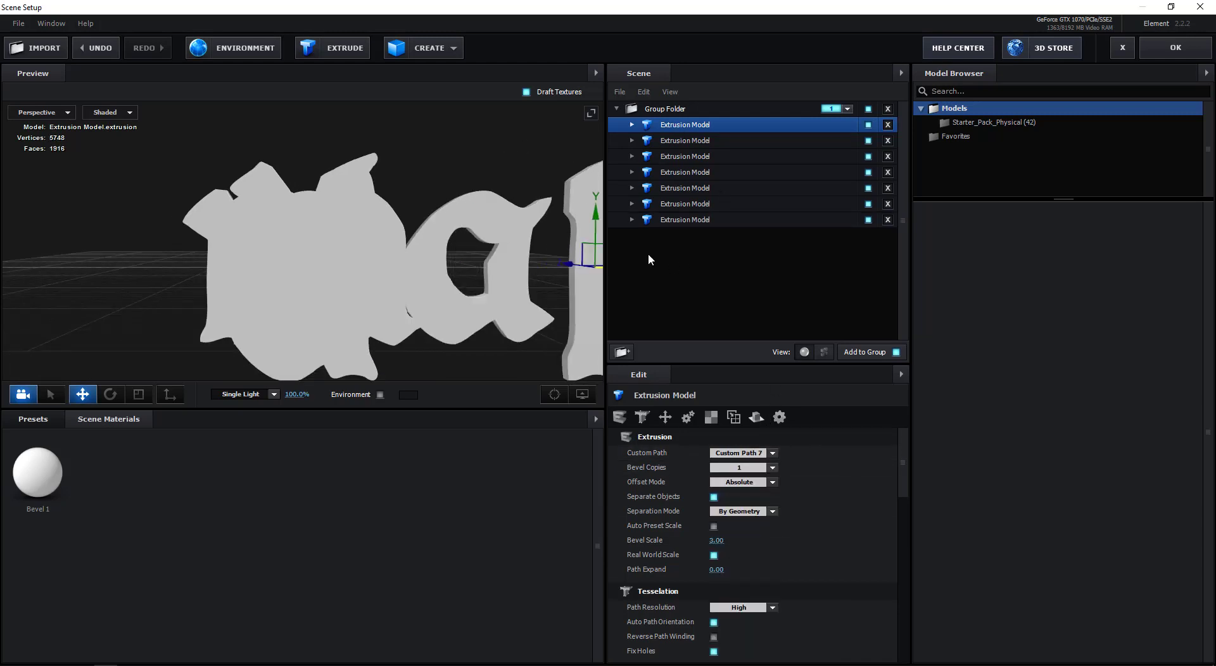
- Slide the a next to the m and switch to the Front view
{"action": "left_click_drag", "start_coordinate": [334, 245], "coordinate": [303, 263]}
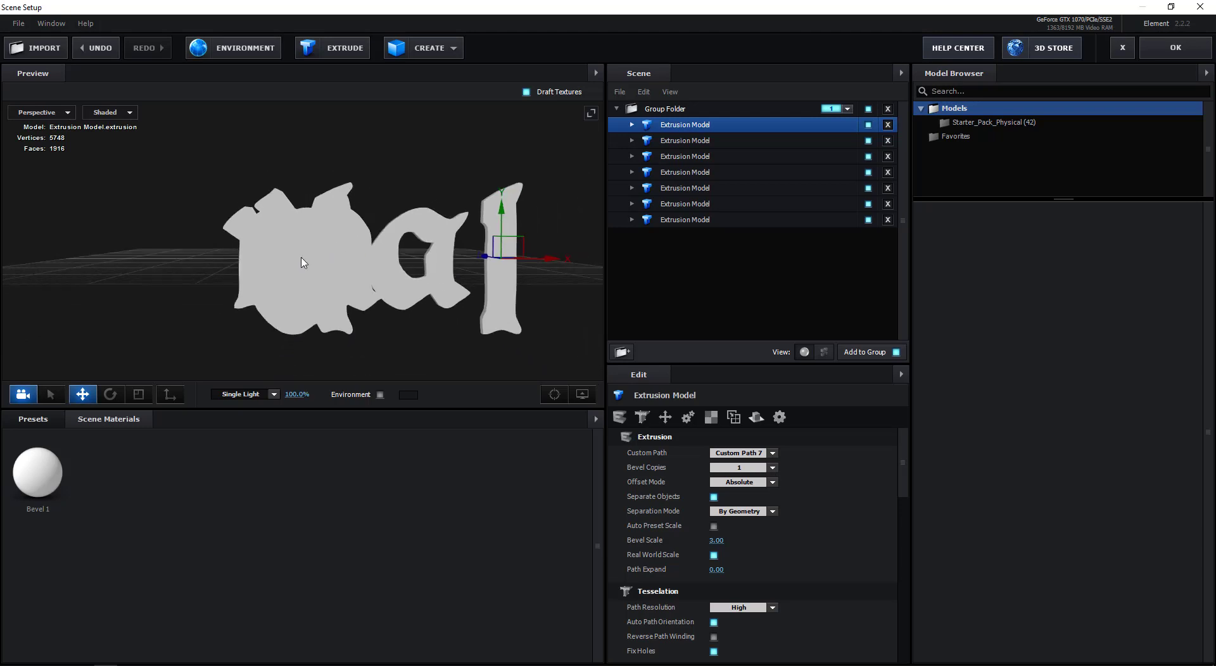
{"action": "left_click", "coordinate": [670, 220]}
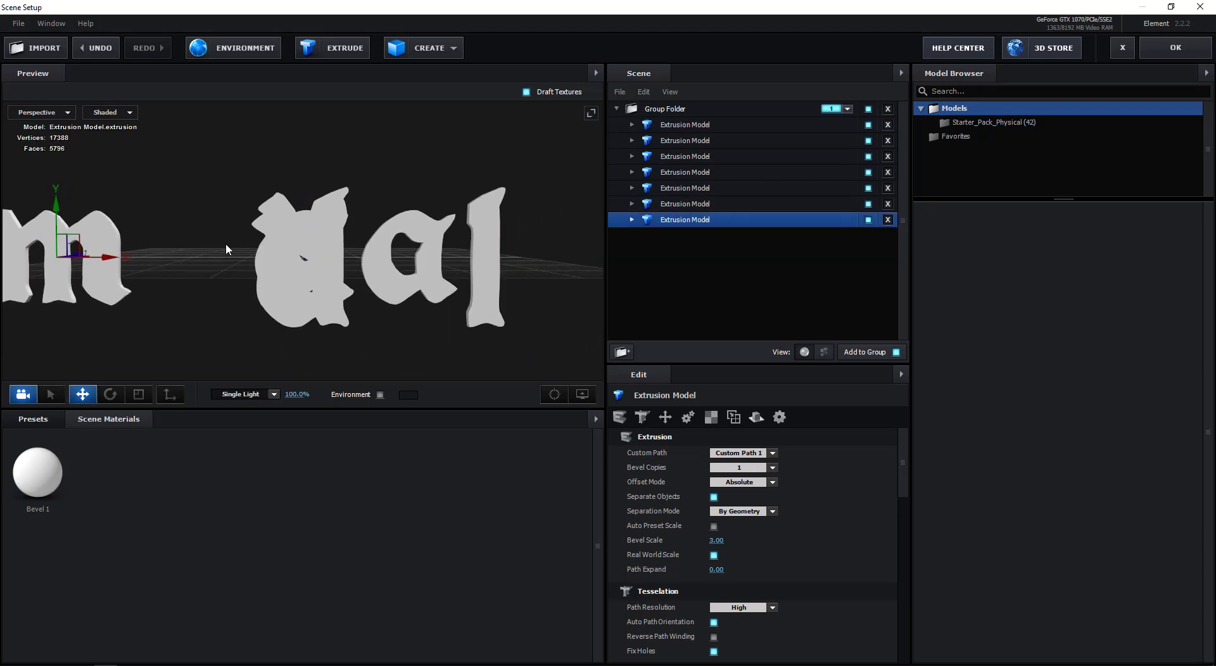
{"action": "mouse_move", "coordinate": [181, 242]}
{"action": "left_mouse_down"}
{"action": "mouse_move", "coordinate": [233, 323]}
{"action": "mouse_move", "coordinate": [85, 330]}
{"action": "left_mouse_up"}
{"action": "left_click", "coordinate": [155, 339]}
{"action": "left_click", "coordinate": [684, 219]}
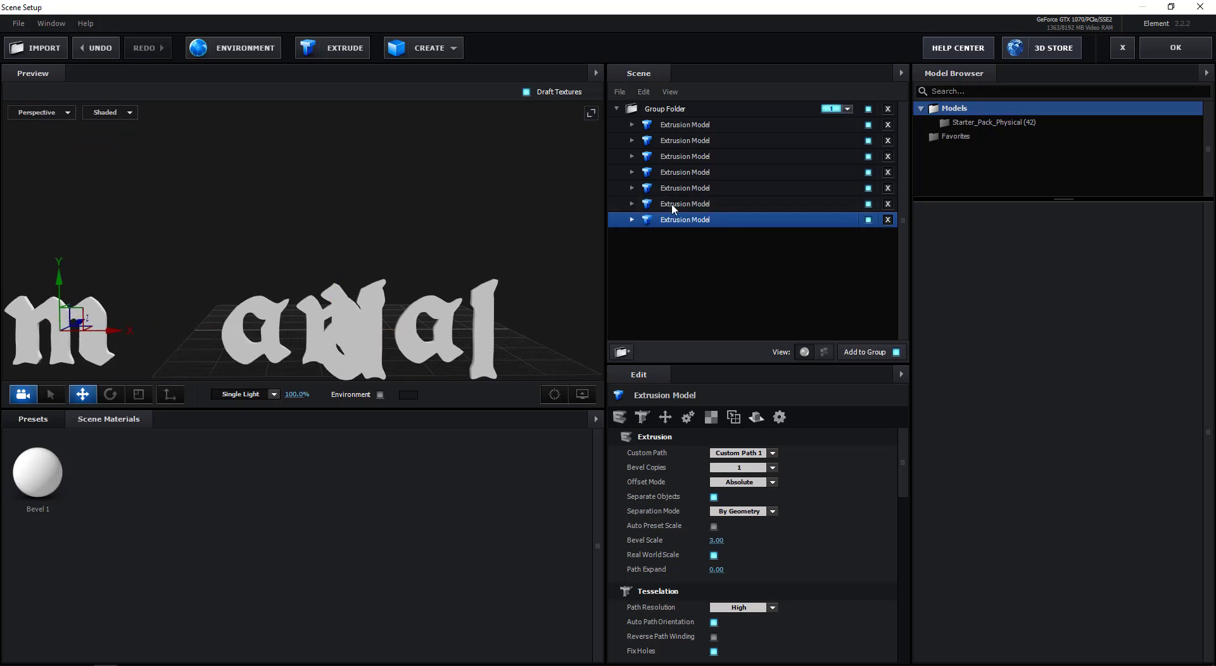
{"action": "left_click", "coordinate": [267, 332]}
{"action": "left_click_drag", "start_coordinate": [267, 332], "coordinate": [163, 332]}
{"action": "left_click", "coordinate": [684, 188]}
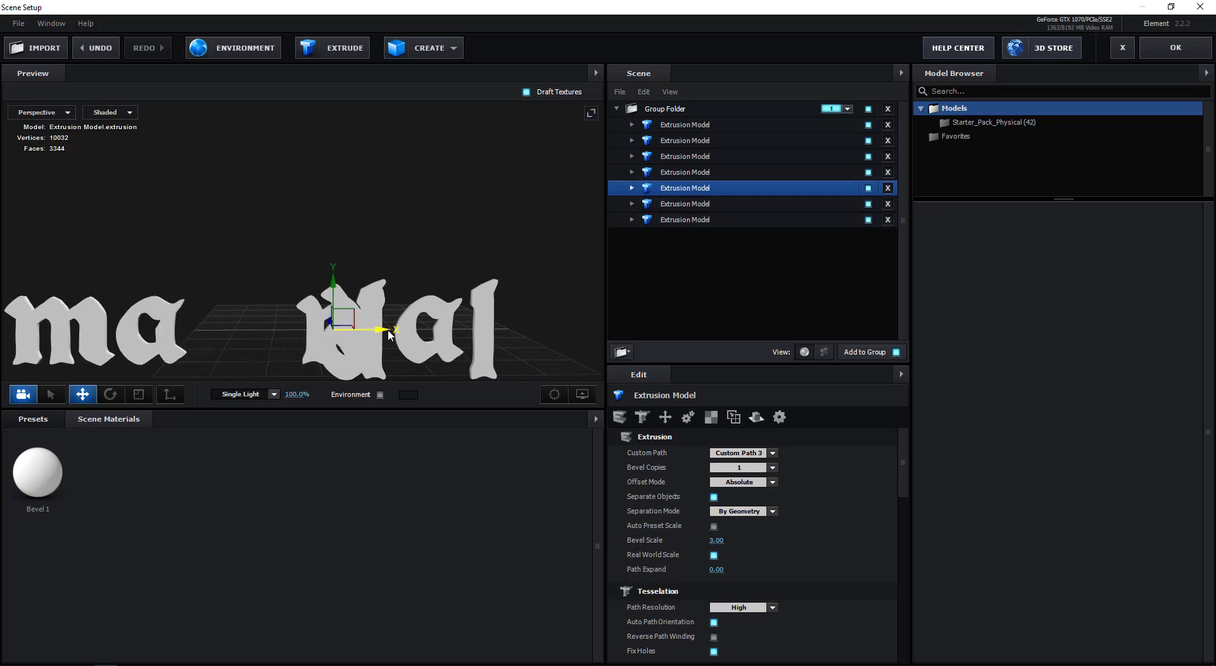
{"action": "left_click", "coordinate": [684, 156]}
{"action": "left_click_drag", "start_coordinate": [340, 298], "coordinate": [340, 241]}
{"action": "left_click", "coordinate": [43, 113]}
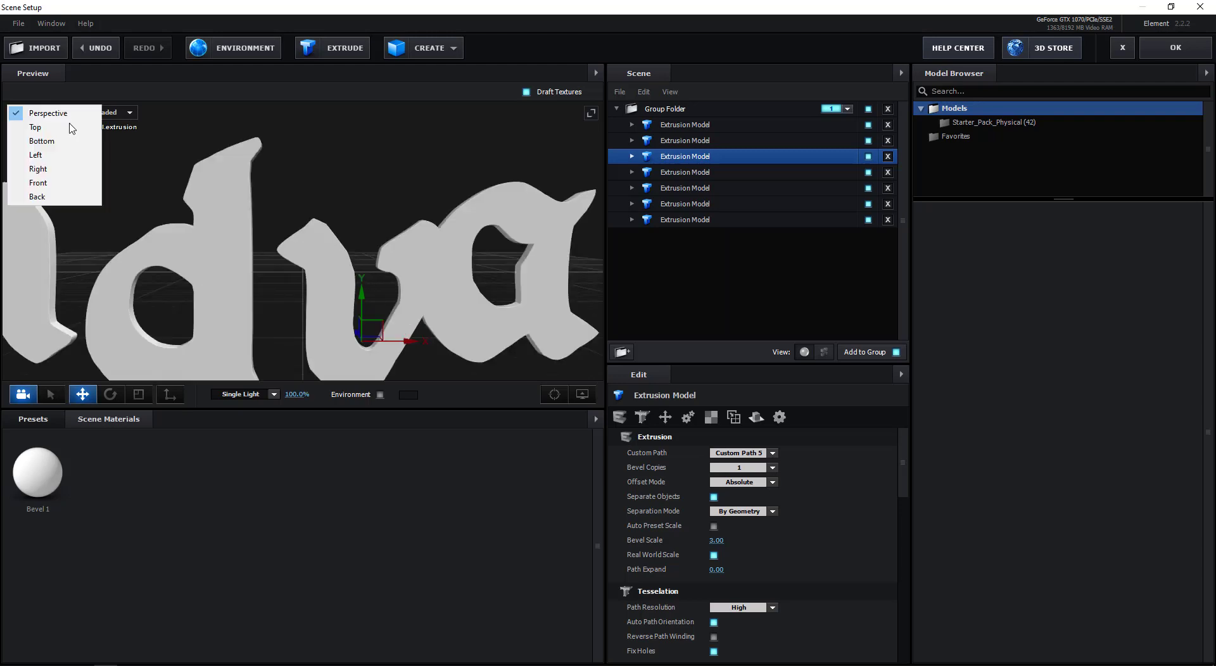
{"action": "left_click", "coordinate": [38, 183]}
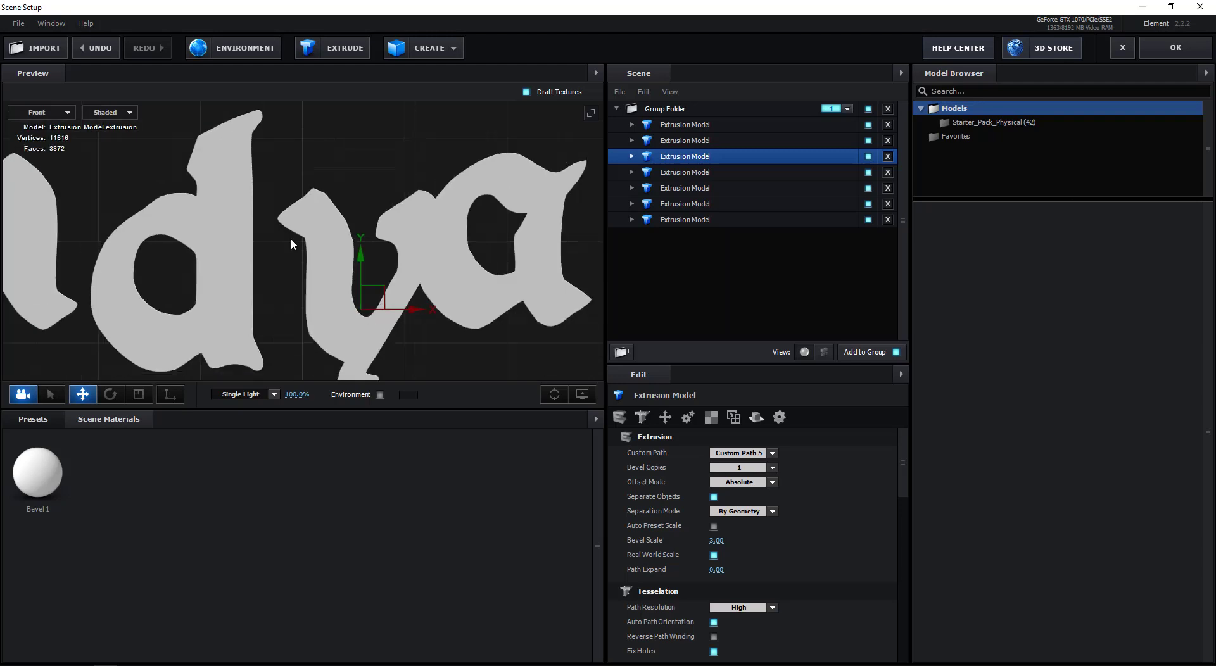
- Line up the y, l, d and m letters so 'mandyal' reads without overlaps
{"action": "scroll", "coordinate": [291, 238], "scroll_direction": "down", "scroll_amount": 5}
{"action": "mouse_move", "coordinate": [430, 258]}
{"action": "left_mouse_down"}
{"action": "mouse_move", "coordinate": [432, 225]}
{"action": "mouse_move", "coordinate": [494, 200]}
{"action": "left_mouse_up"}
{"action": "left_click", "coordinate": [491, 278]}
{"action": "left_click", "coordinate": [531, 266]}
{"action": "left_click_drag", "start_coordinate": [586, 283], "coordinate": [603, 284]}
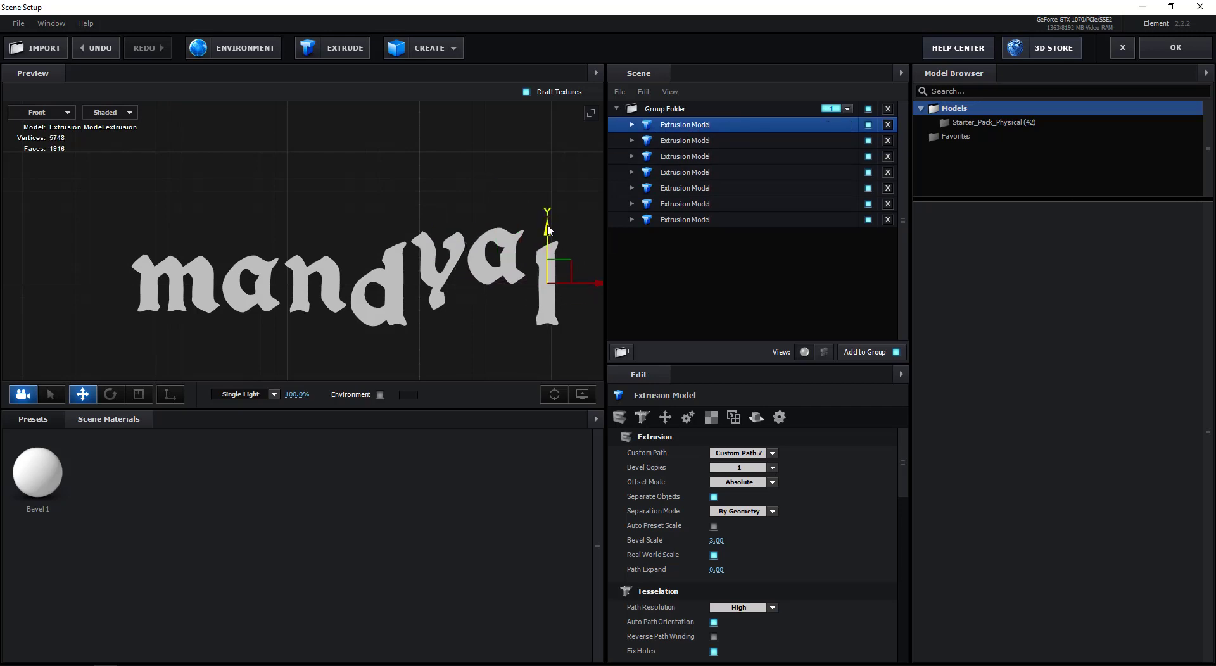
{"action": "left_click_drag", "start_coordinate": [546, 229], "coordinate": [543, 194]}
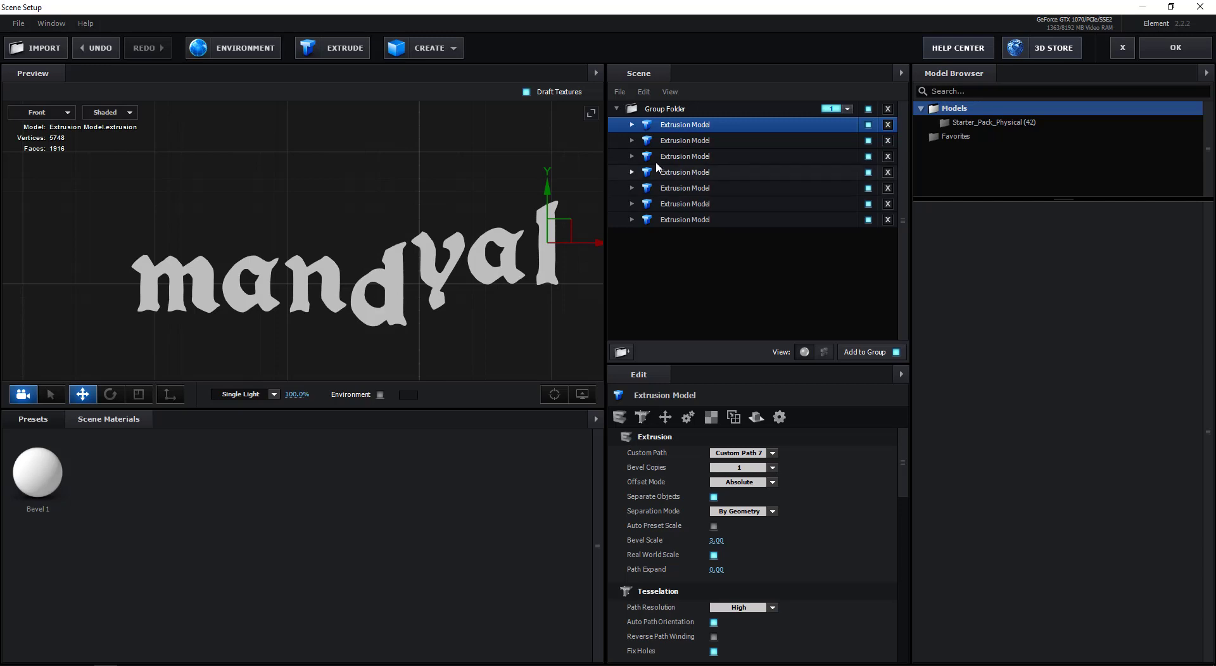
{"action": "left_click", "coordinate": [679, 180]}
{"action": "left_click_drag", "start_coordinate": [381, 254], "coordinate": [380, 235]}
{"action": "left_click", "coordinate": [177, 285]}
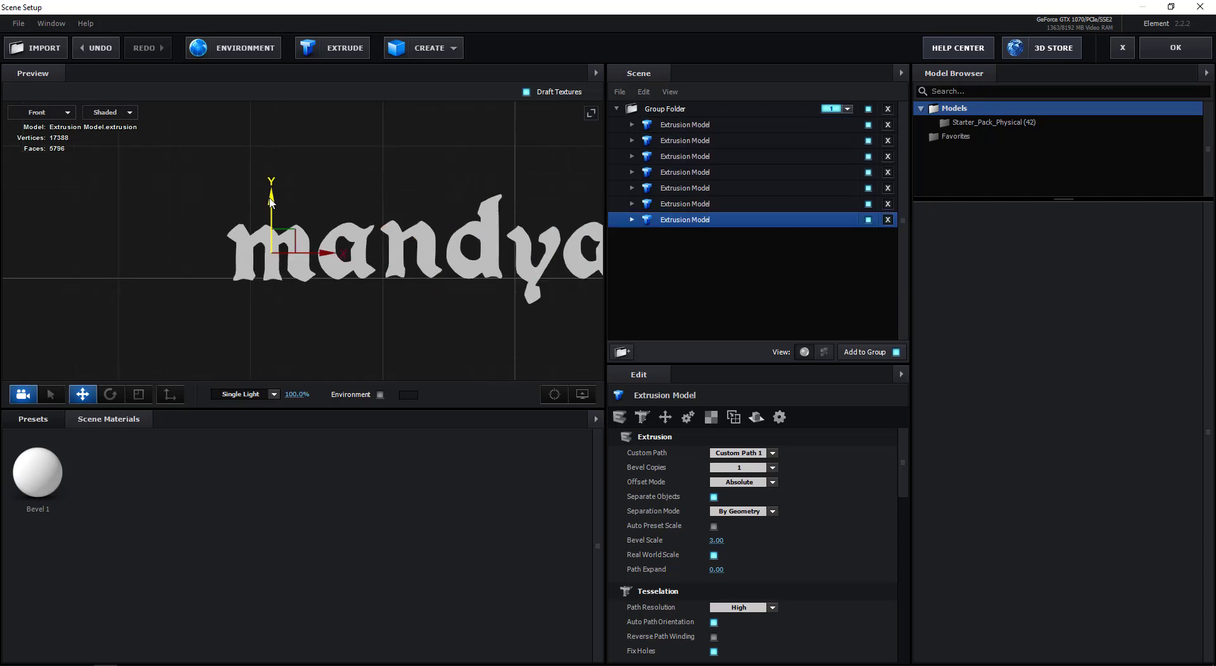
{"action": "left_click_drag", "start_coordinate": [271, 201], "coordinate": [271, 198]}
{"action": "scroll", "coordinate": [339, 256], "scroll_direction": "down", "scroll_amount": 1}
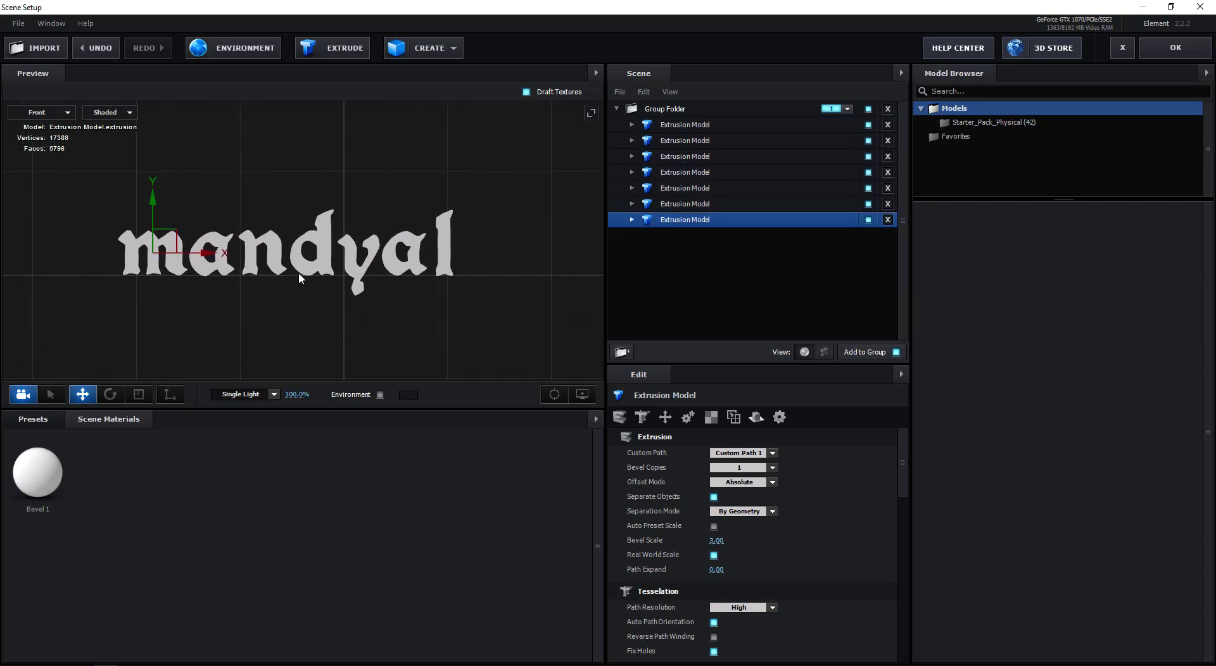
{"action": "left_click_drag", "start_coordinate": [412, 283], "coordinate": [230, 302]}
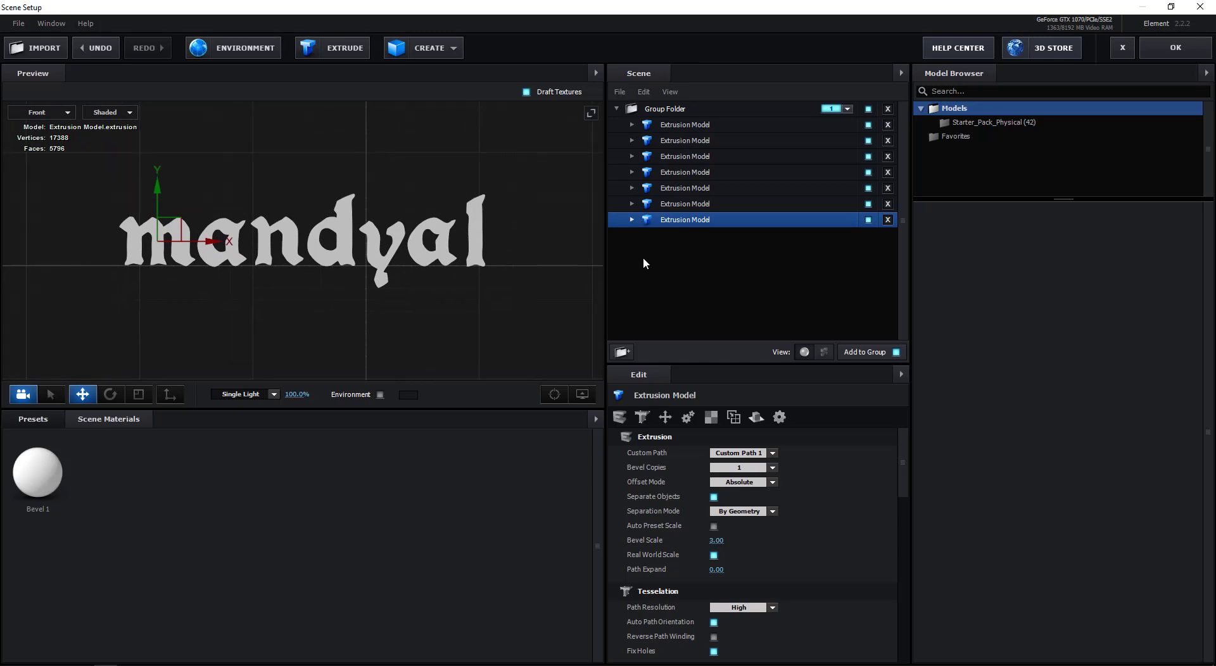
{"action": "left_click", "coordinate": [639, 219]}
- Open Bevel 1's diffuse texture settings, cancel the file browser, and close without assigning a texture
{"action": "left_click", "coordinate": [670, 236]}
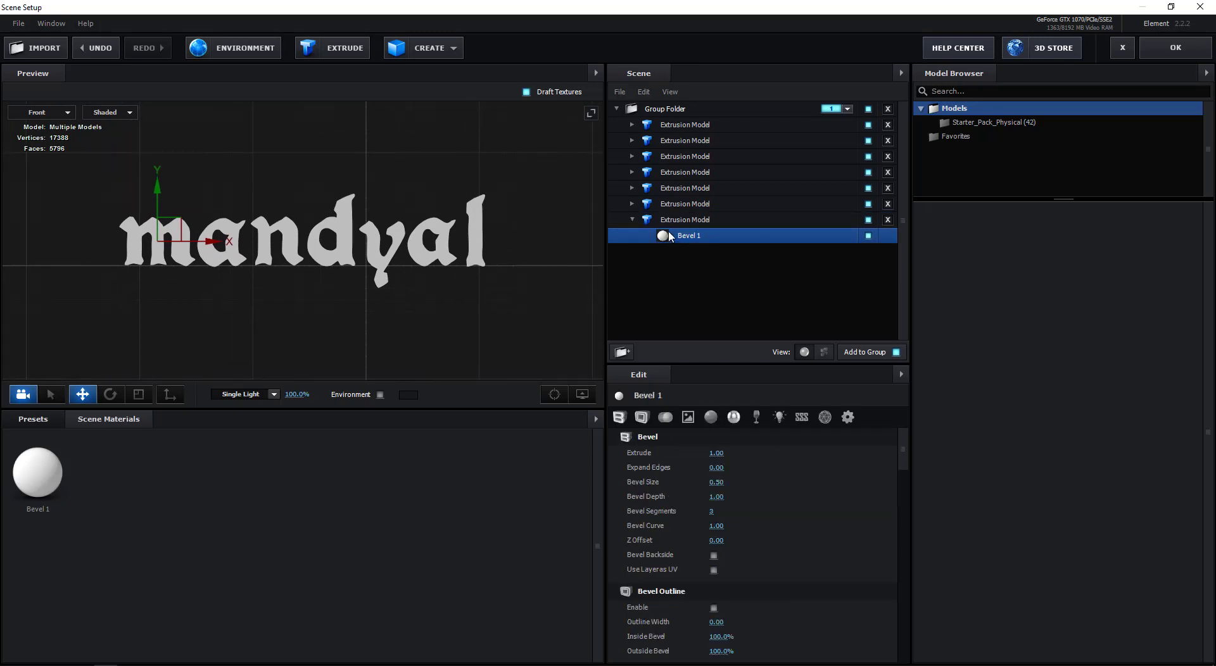
{"action": "left_click", "coordinate": [687, 416]}
{"action": "left_click", "coordinate": [738, 457]}
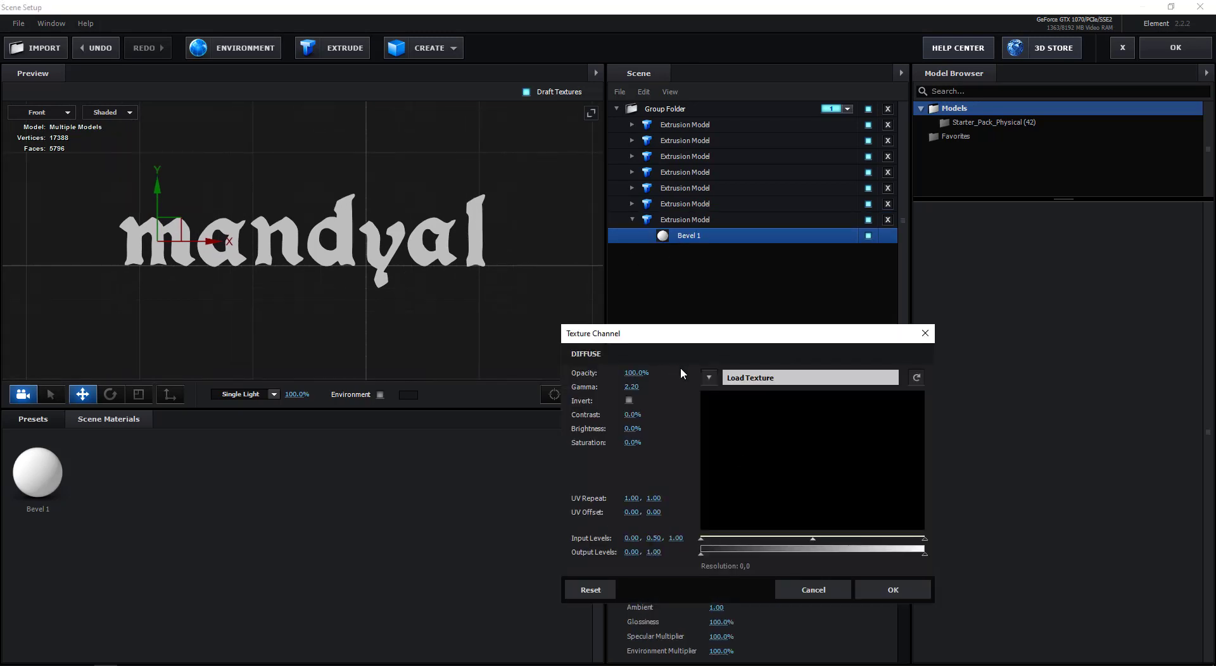
{"action": "left_click", "coordinate": [749, 378]}
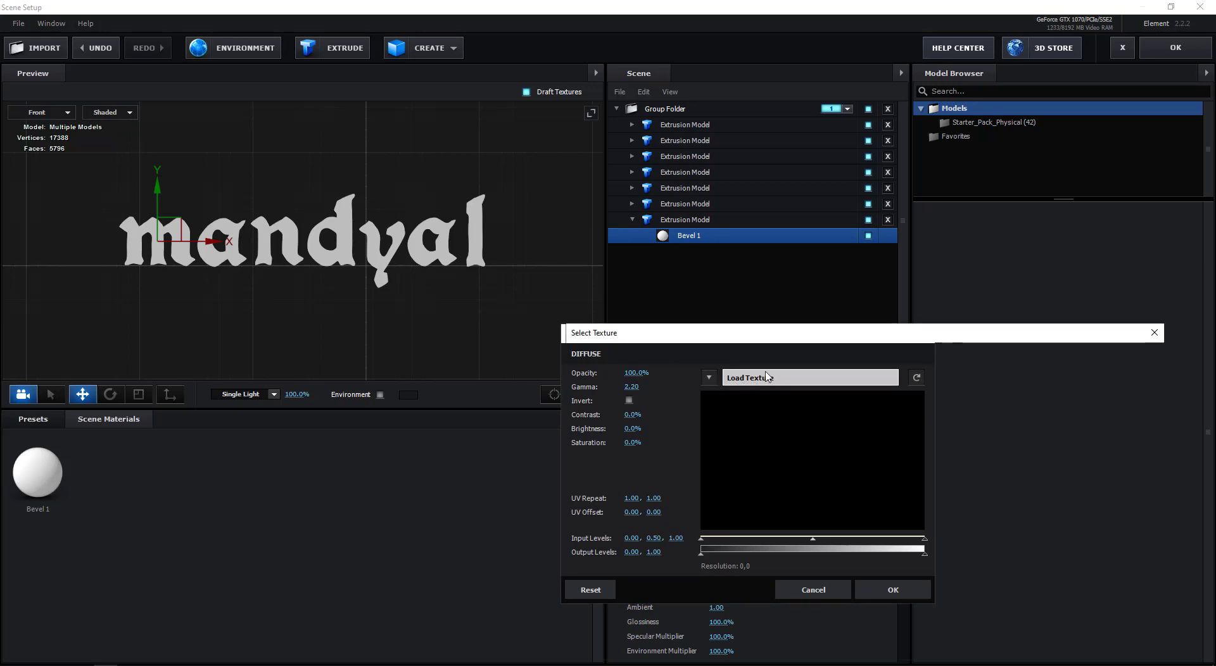
{"action": "left_click", "coordinate": [1118, 641]}
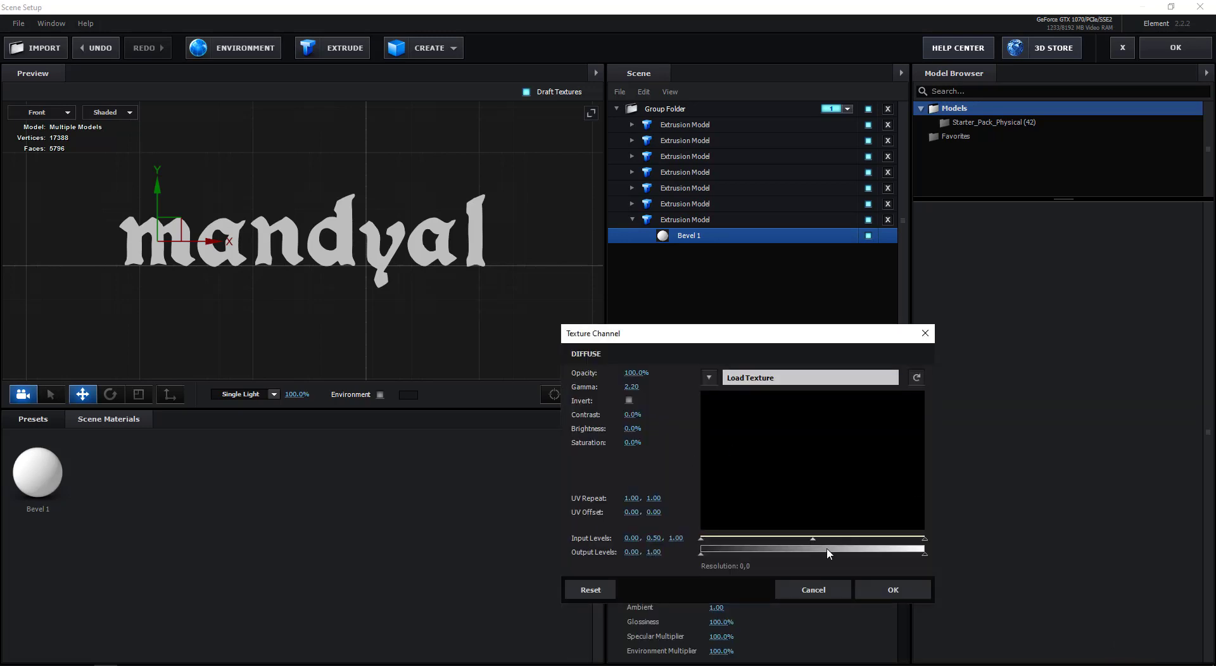
{"action": "left_click", "coordinate": [708, 377]}
{"action": "left_click", "coordinate": [872, 582]}
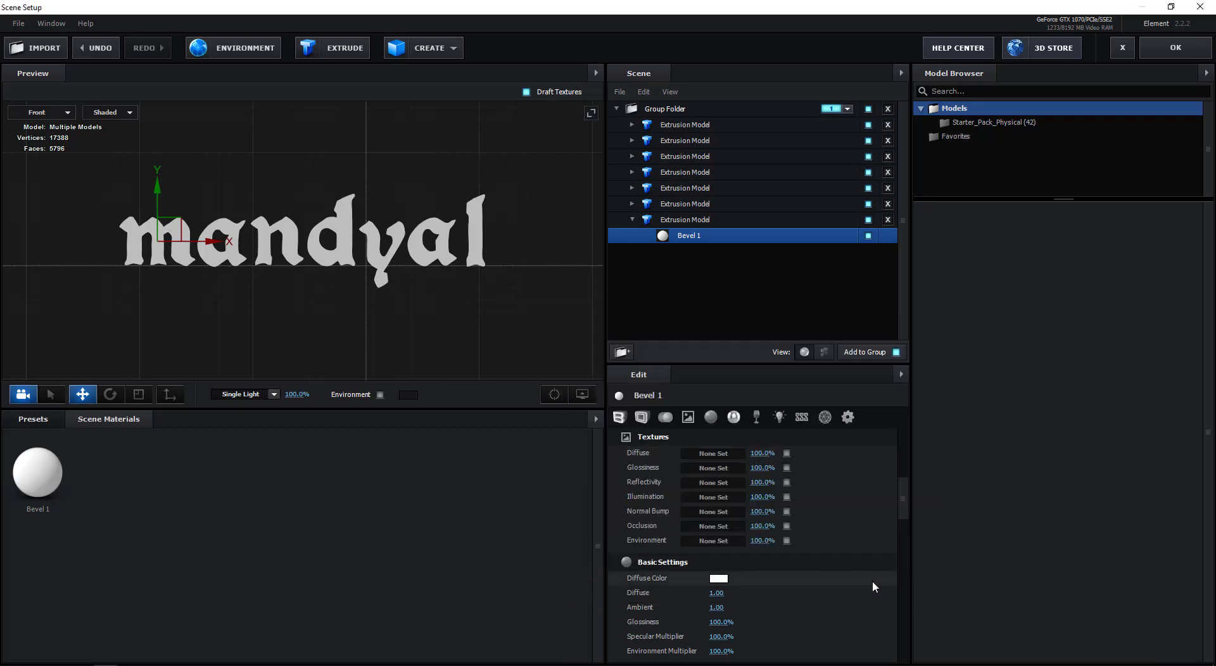
- Set the Element World Scale to 0.39 and lower the title with World Position Y 153
{"action": "left_click", "coordinate": [1171, 48]}
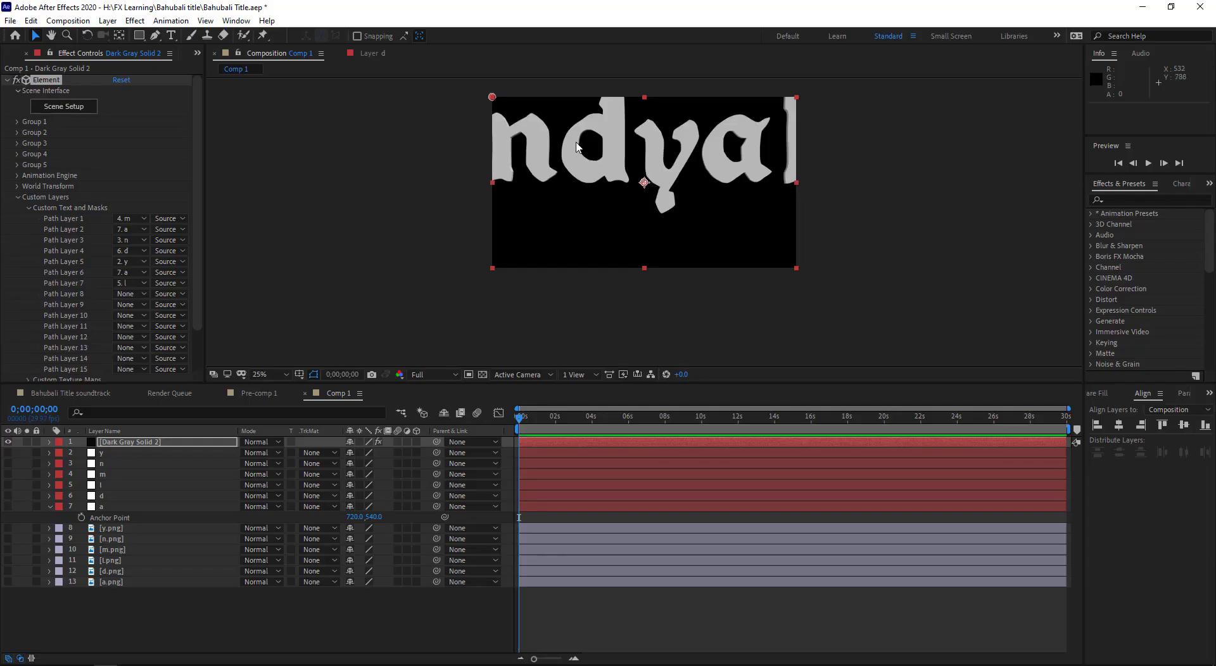
{"action": "left_click", "coordinate": [16, 187]}
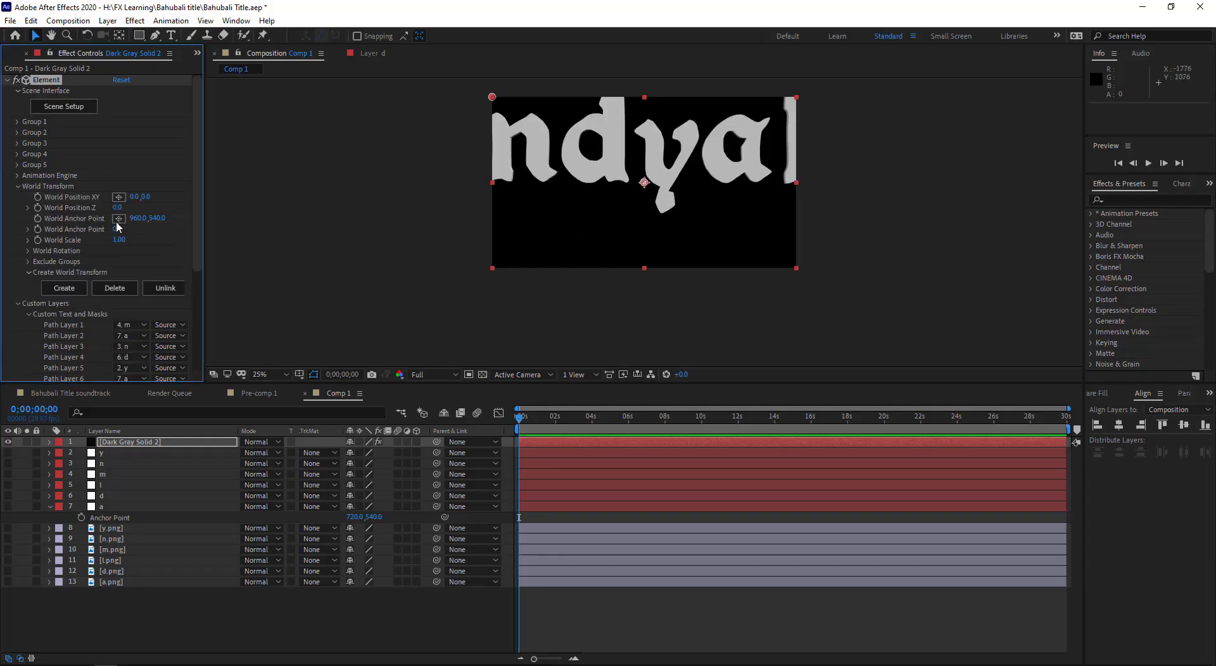
{"action": "left_click_drag", "start_coordinate": [125, 238], "coordinate": [101, 239]}
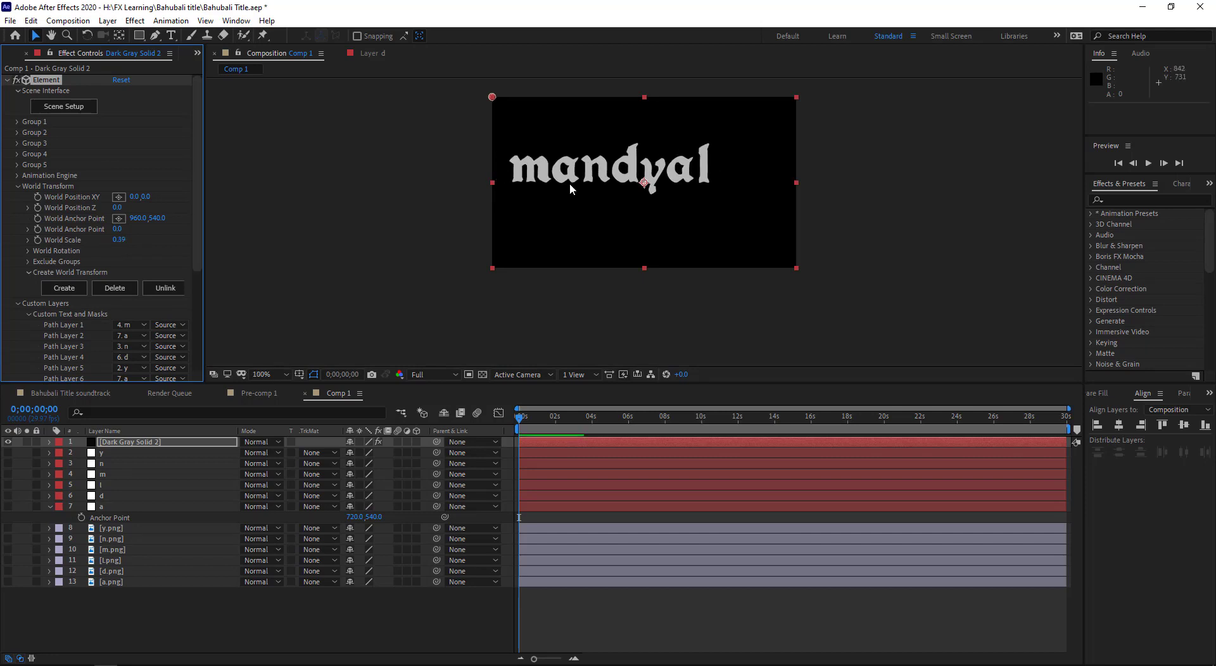
{"action": "scroll", "coordinate": [516, 180], "scroll_direction": "up", "scroll_amount": 1}
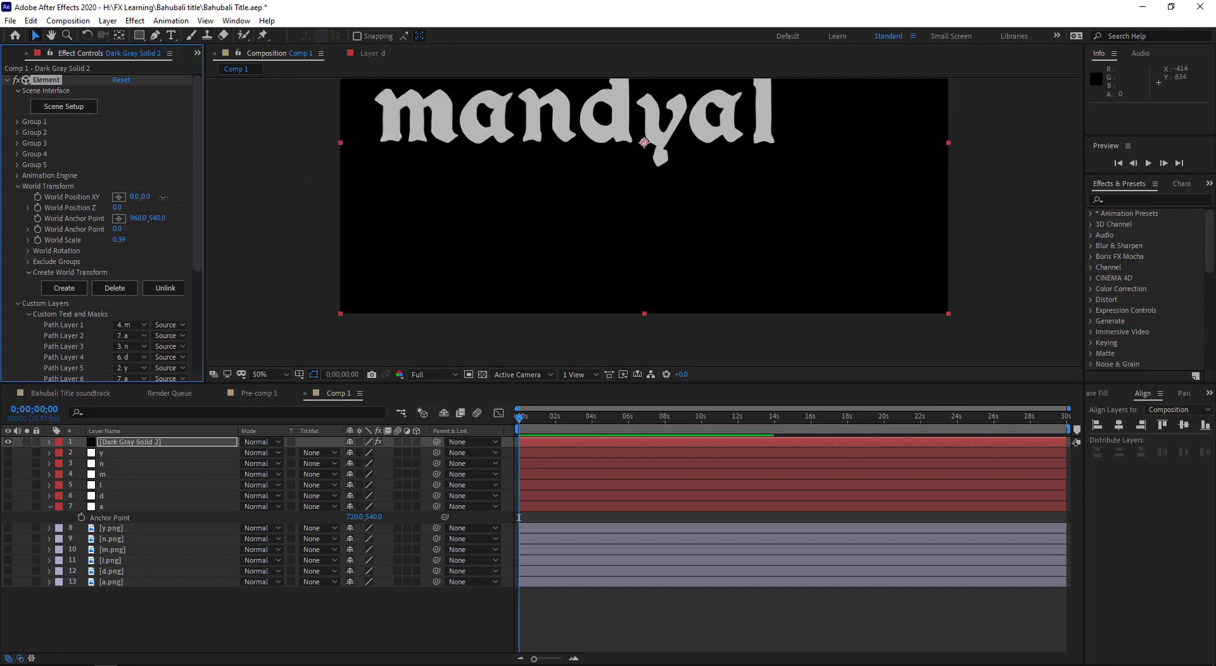
{"action": "left_click_drag", "start_coordinate": [162, 199], "coordinate": [200, 232]}
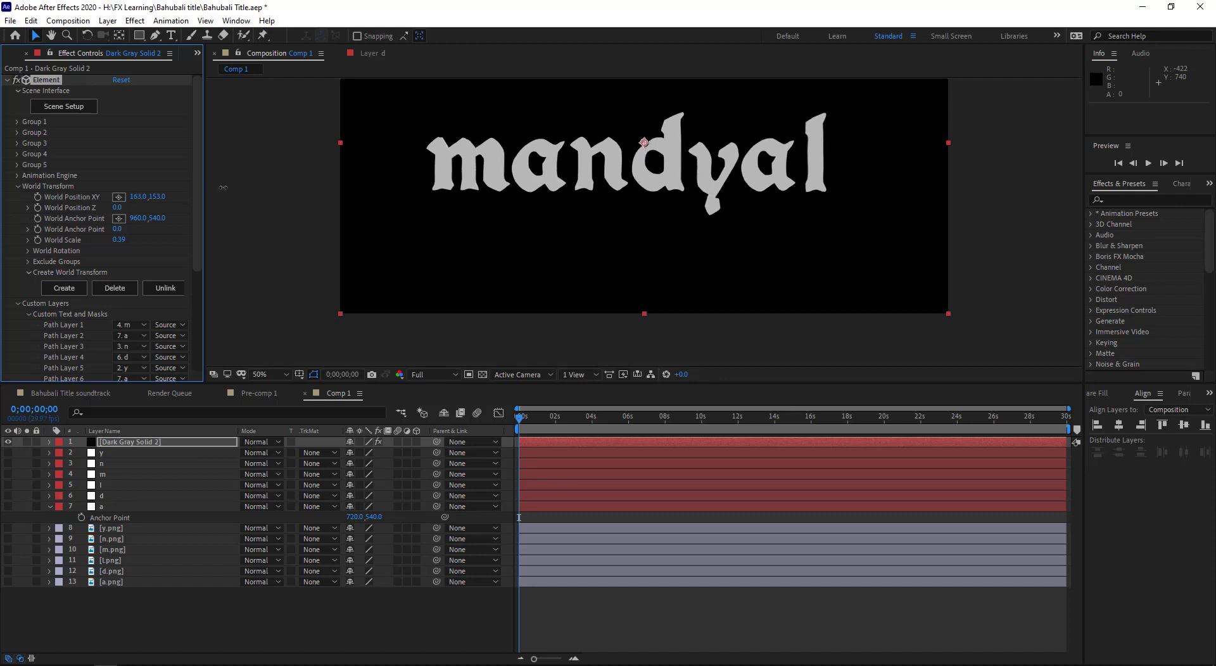
- Assign m, a, n, d and y PNGs to Custom Texture Layers 1–5, then reopen Scene Setup
{"action": "left_click", "coordinate": [31, 315]}
{"action": "left_click", "coordinate": [28, 325]}
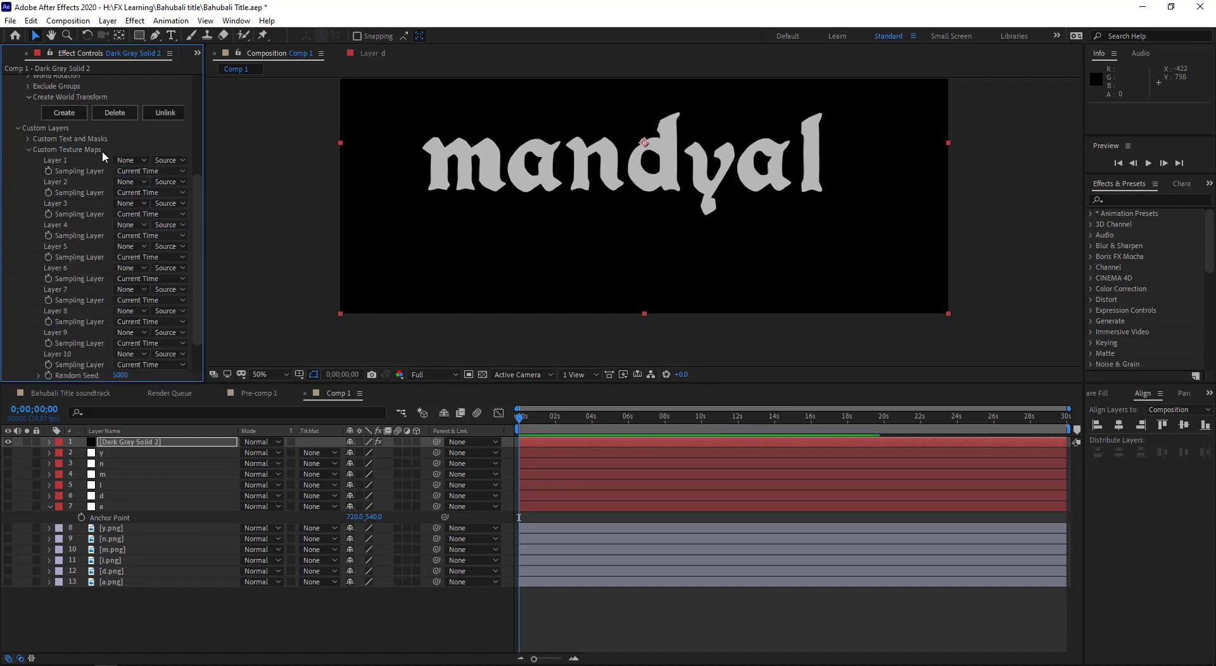
{"action": "left_click", "coordinate": [135, 161]}
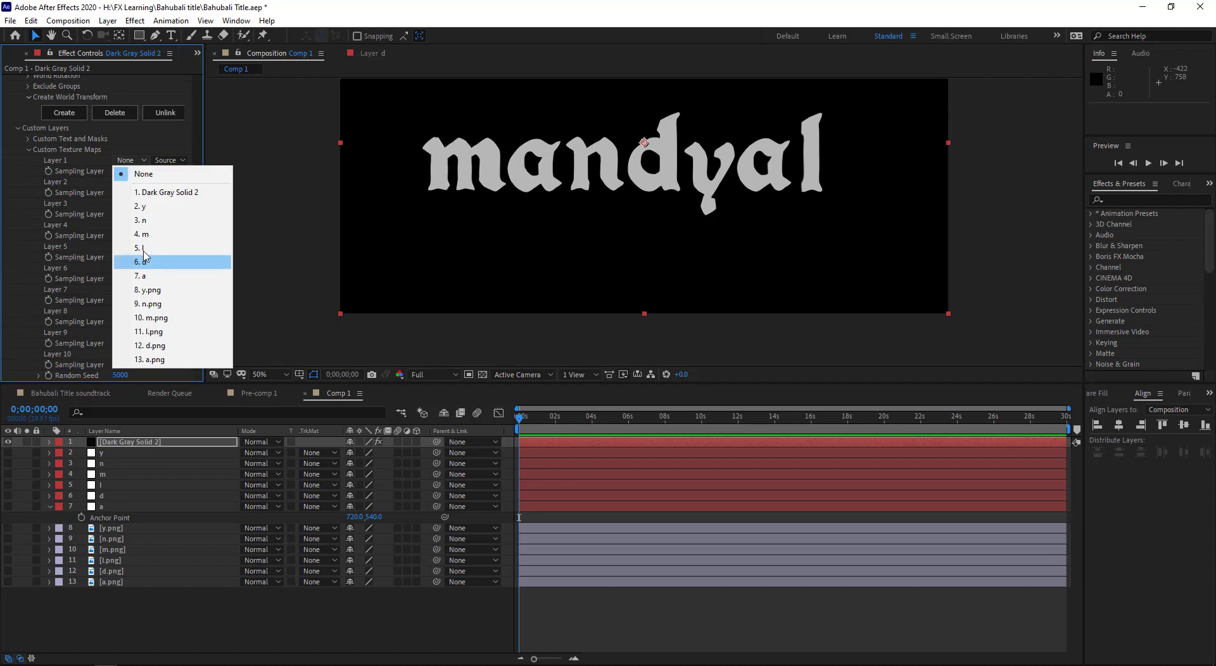
{"action": "left_click", "coordinate": [150, 318]}
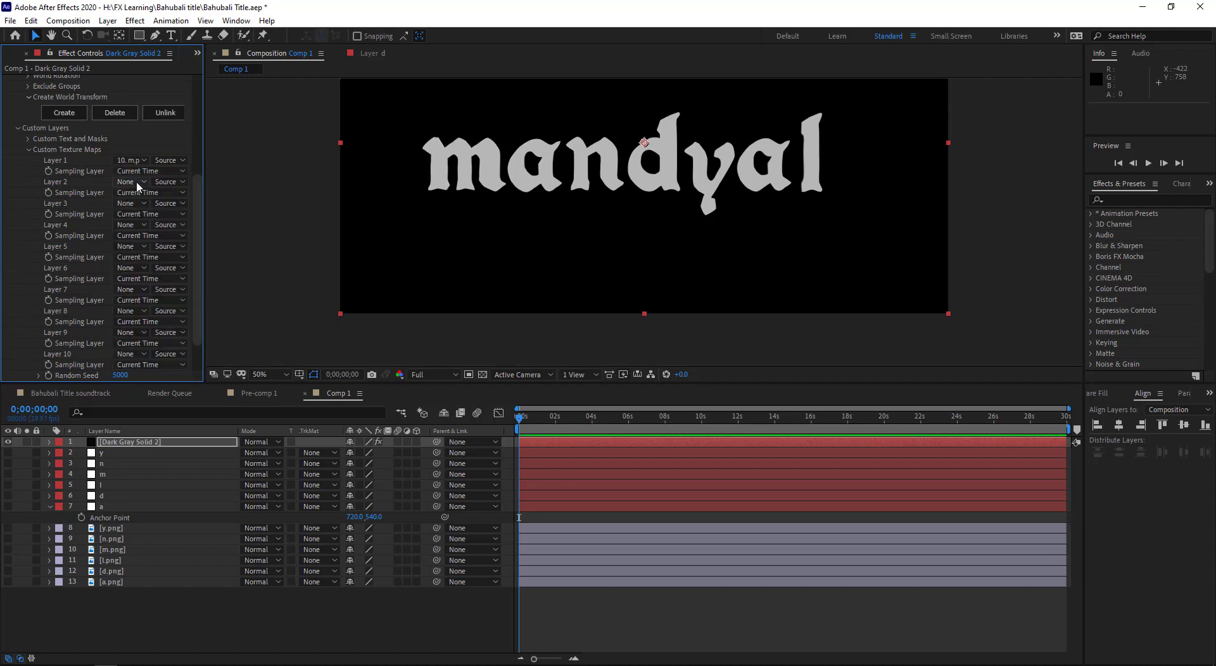
{"action": "left_click", "coordinate": [137, 186]}
{"action": "left_click", "coordinate": [145, 383]}
{"action": "left_click", "coordinate": [136, 203]}
{"action": "left_click", "coordinate": [143, 350]}
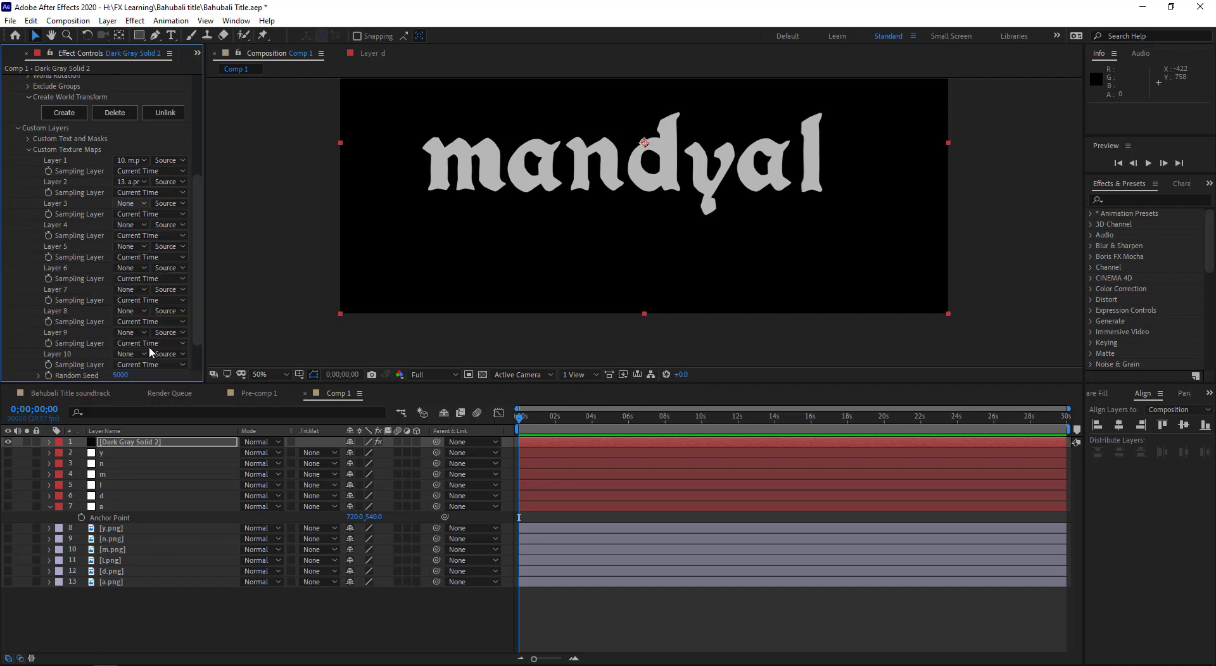
{"action": "left_click", "coordinate": [146, 217]}
{"action": "left_click", "coordinate": [142, 225]}
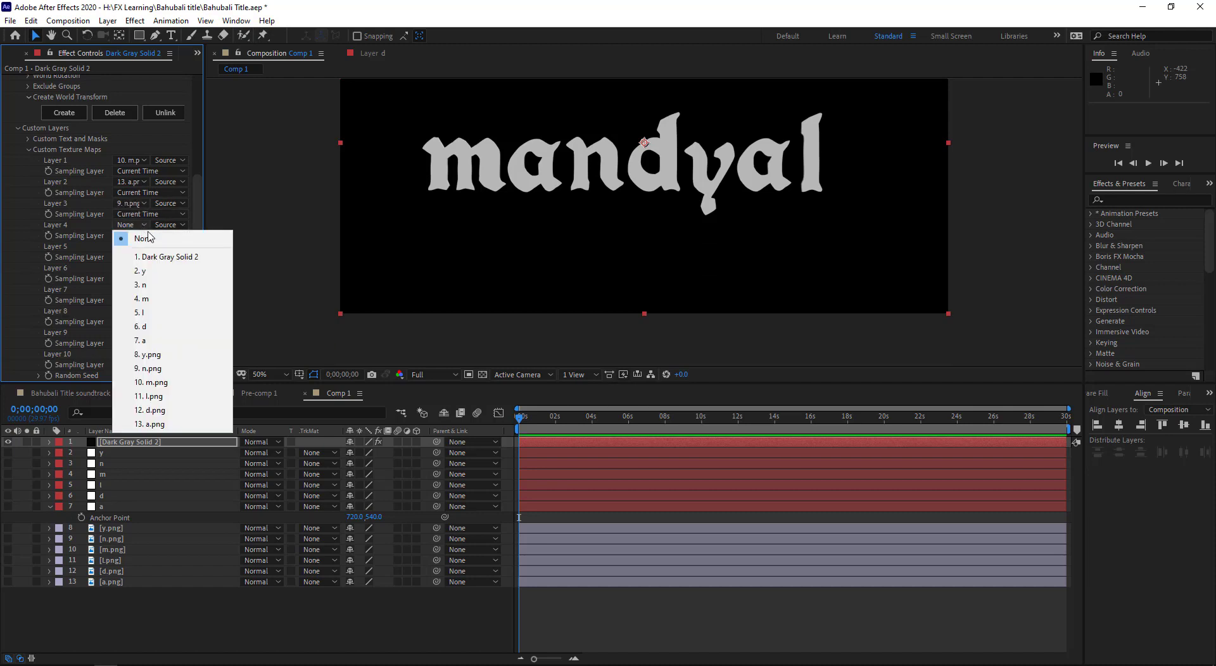
{"action": "left_click", "coordinate": [168, 410]}
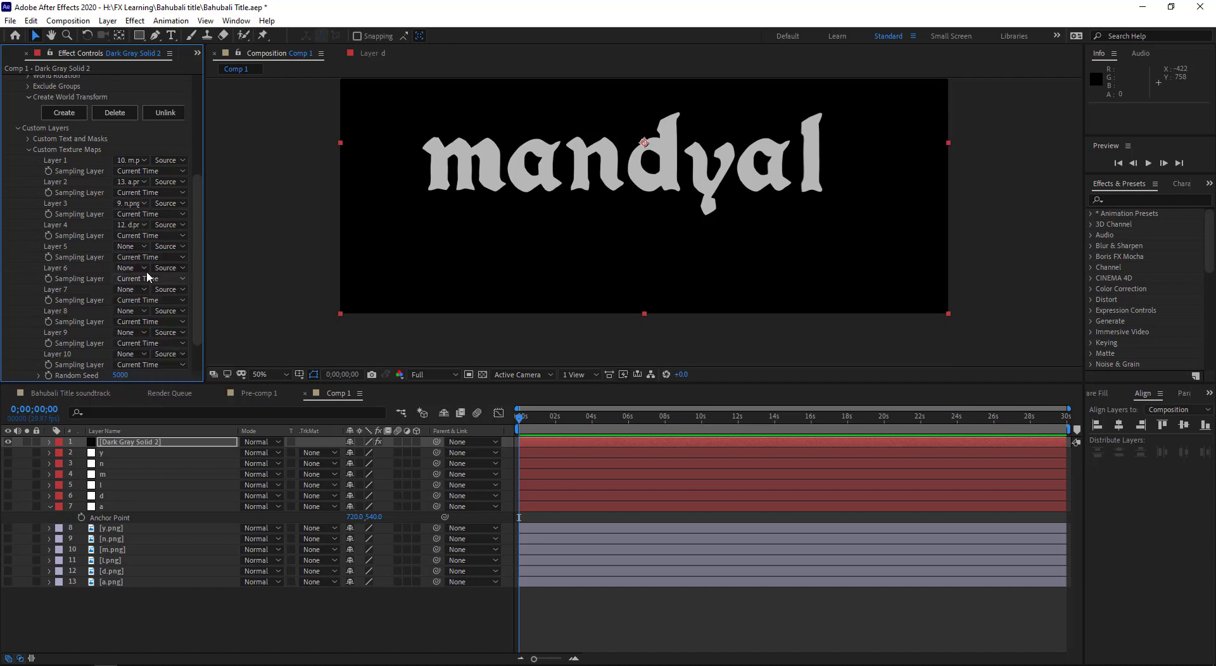
{"action": "left_click", "coordinate": [133, 246]}
{"action": "left_click", "coordinate": [139, 376]}
{"action": "scroll", "coordinate": [143, 293], "scroll_direction": "up", "scroll_amount": 10}
{"action": "left_click", "coordinate": [75, 109]}
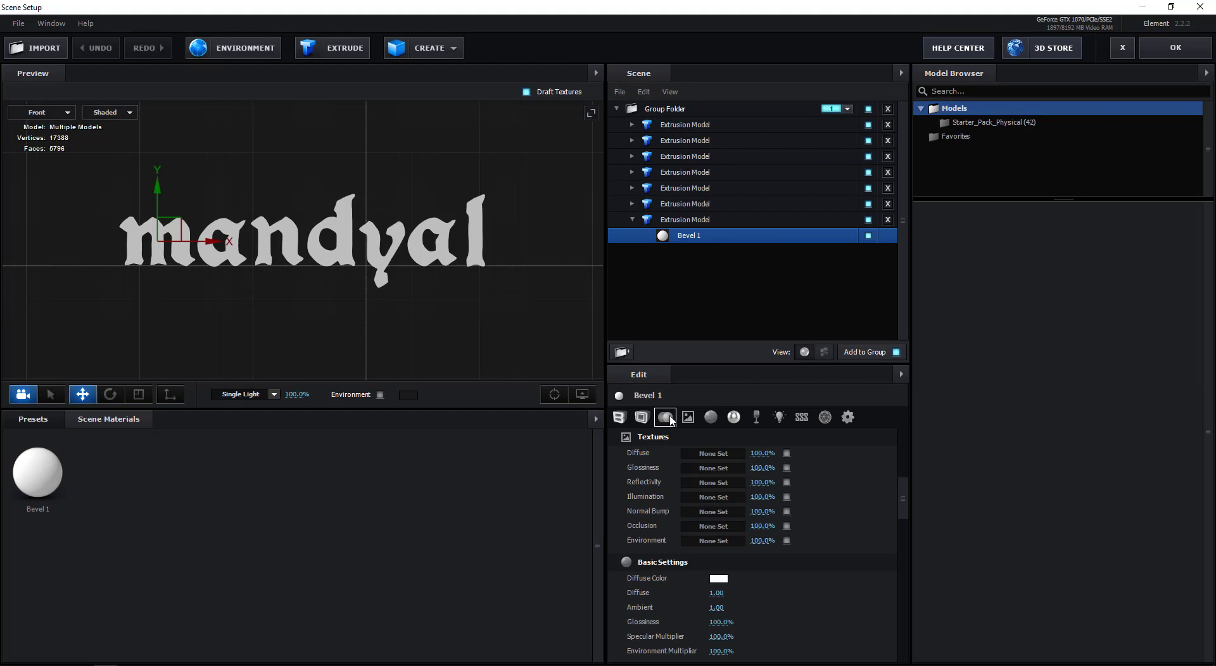
- Set Bevel 1's diffuse texture to Custom Layer 1
{"action": "left_click", "coordinate": [721, 455]}
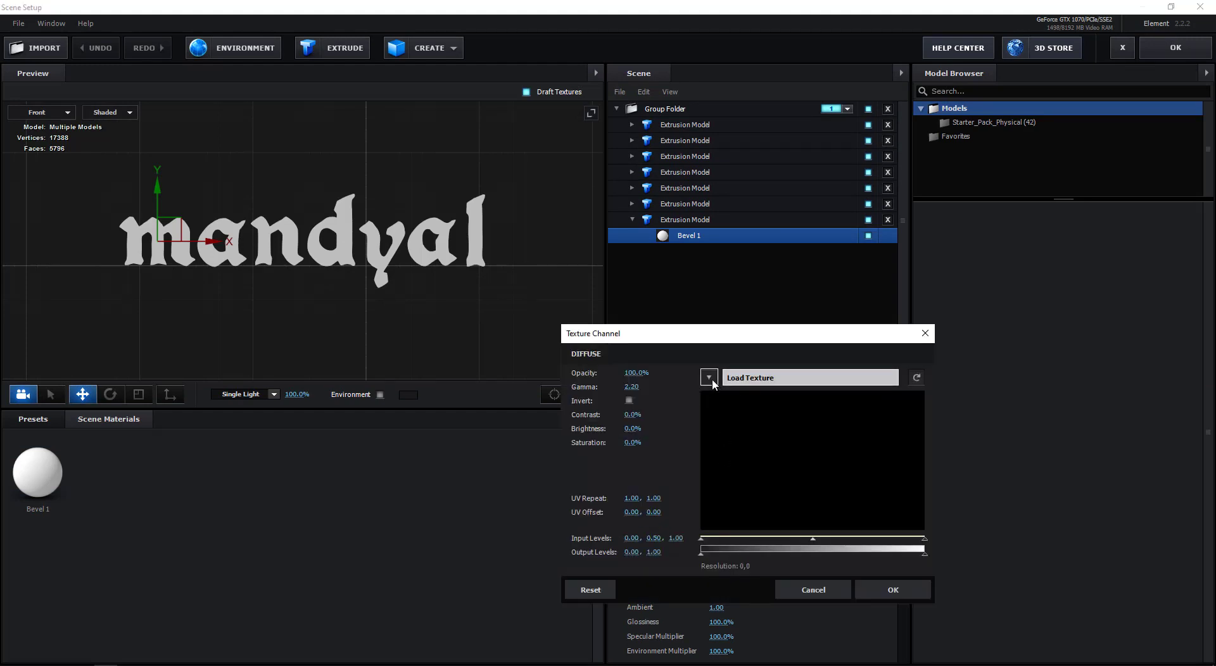
{"action": "left_click", "coordinate": [711, 378]}
{"action": "left_click", "coordinate": [749, 396]}
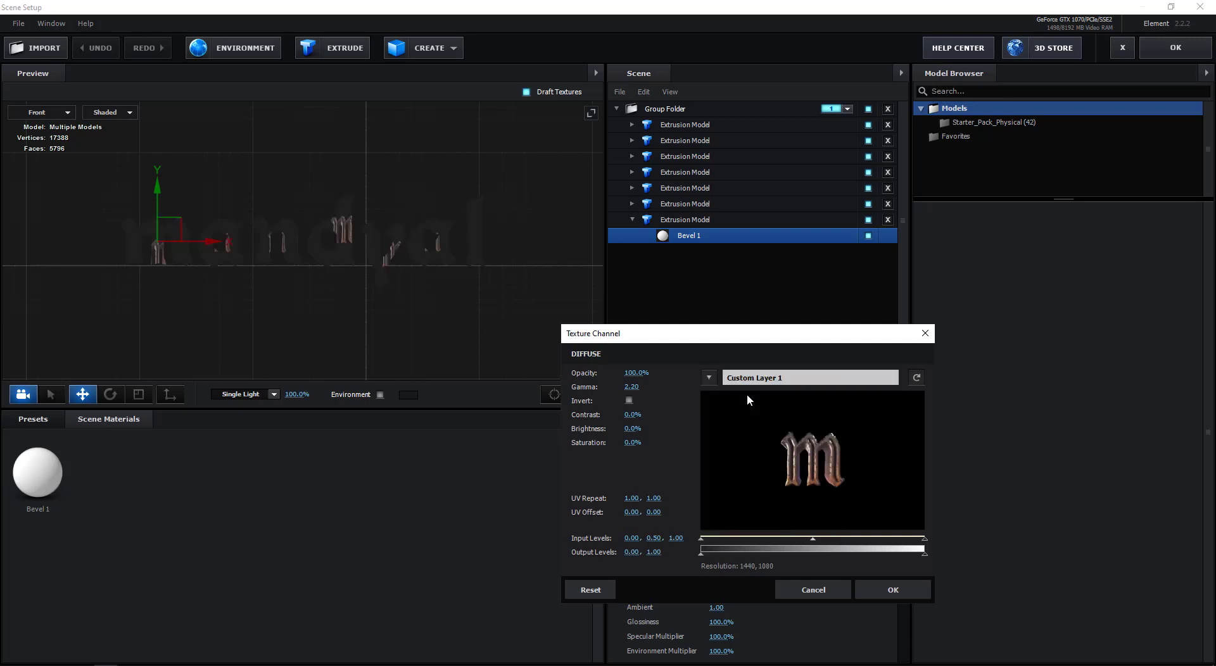
{"action": "left_click", "coordinate": [879, 592]}
- Browse the preset library to the Materials > Physical presets
{"action": "left_click", "coordinate": [51, 419]}
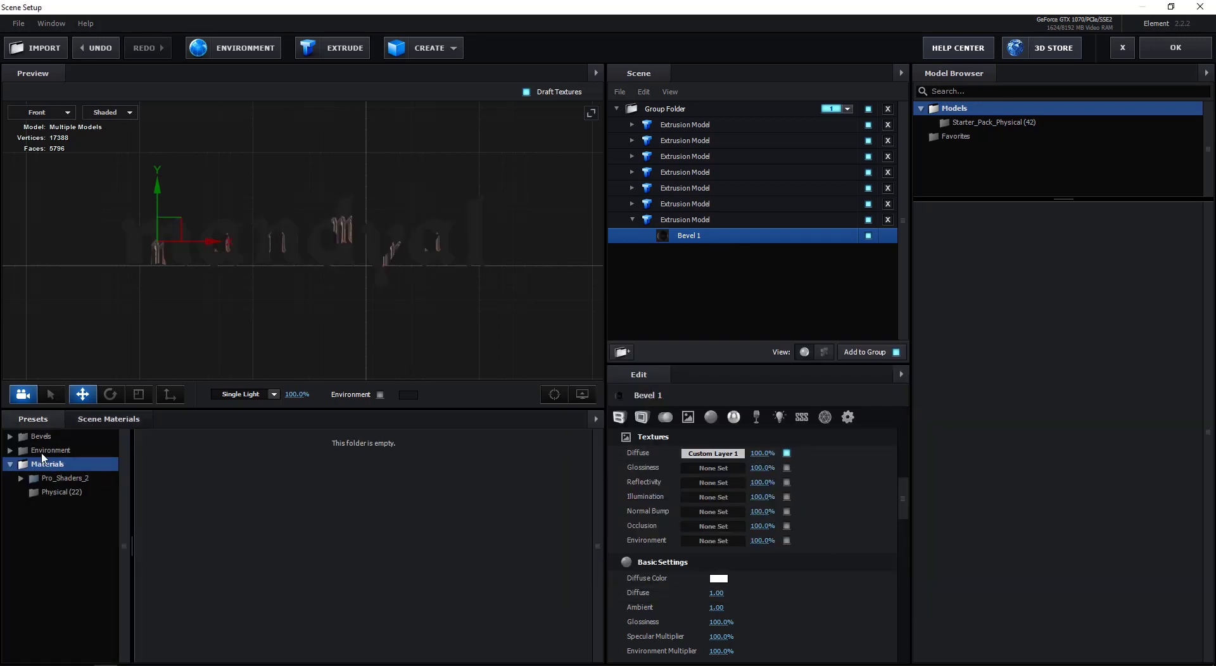
{"action": "left_click", "coordinate": [41, 436]}
{"action": "left_click", "coordinate": [47, 454]}
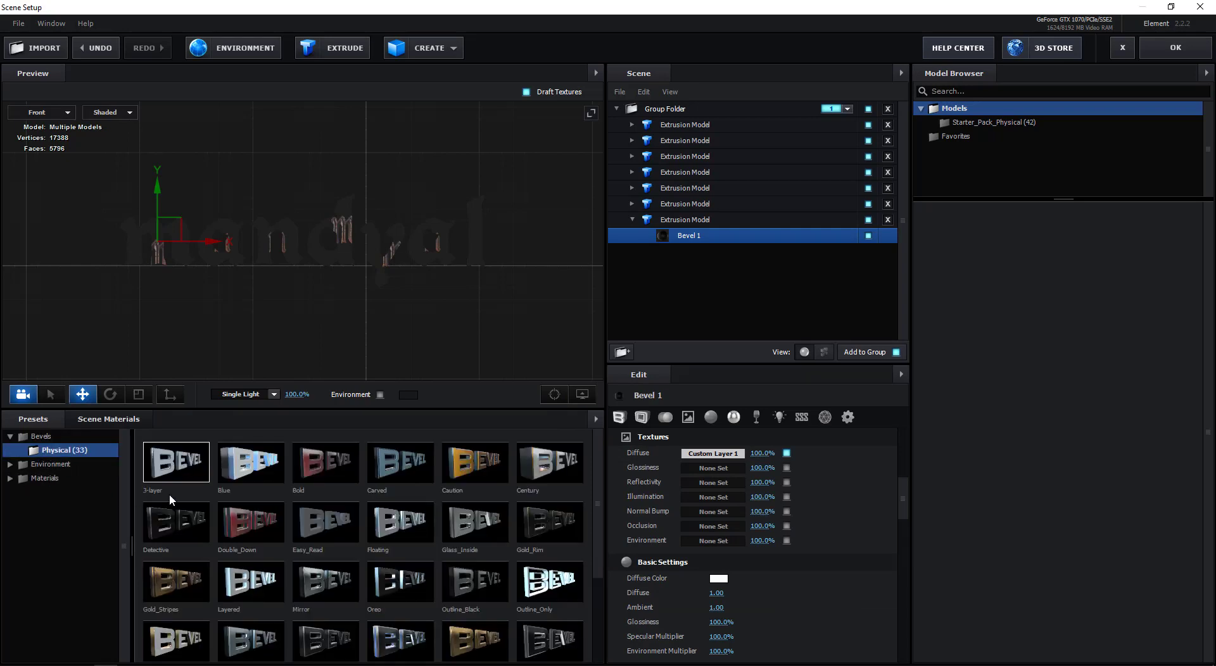
{"action": "left_click", "coordinate": [43, 476]}
{"action": "left_click", "coordinate": [39, 495]}
{"action": "left_click", "coordinate": [29, 484]}
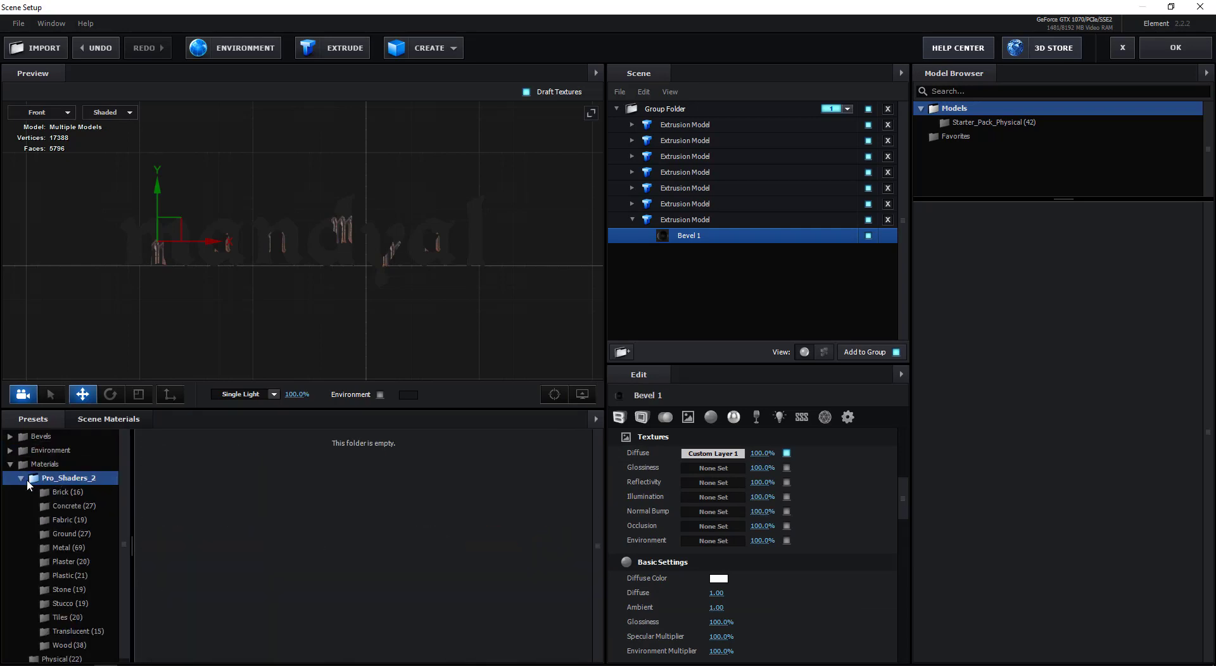
{"action": "left_click", "coordinate": [21, 479]}
{"action": "left_click", "coordinate": [66, 493]}
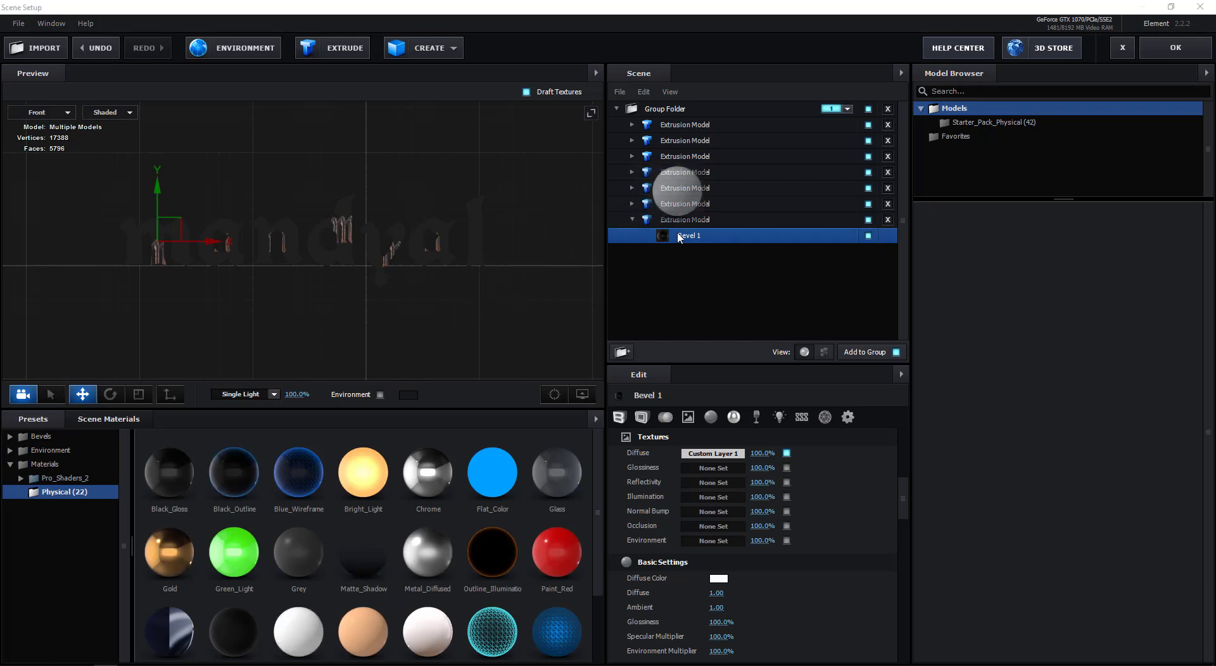
- Apply the Plastic_White material to each letter's extrusion model
{"action": "left_click_drag", "start_coordinate": [307, 631], "coordinate": [677, 237]}
{"action": "left_click", "coordinate": [633, 204]}
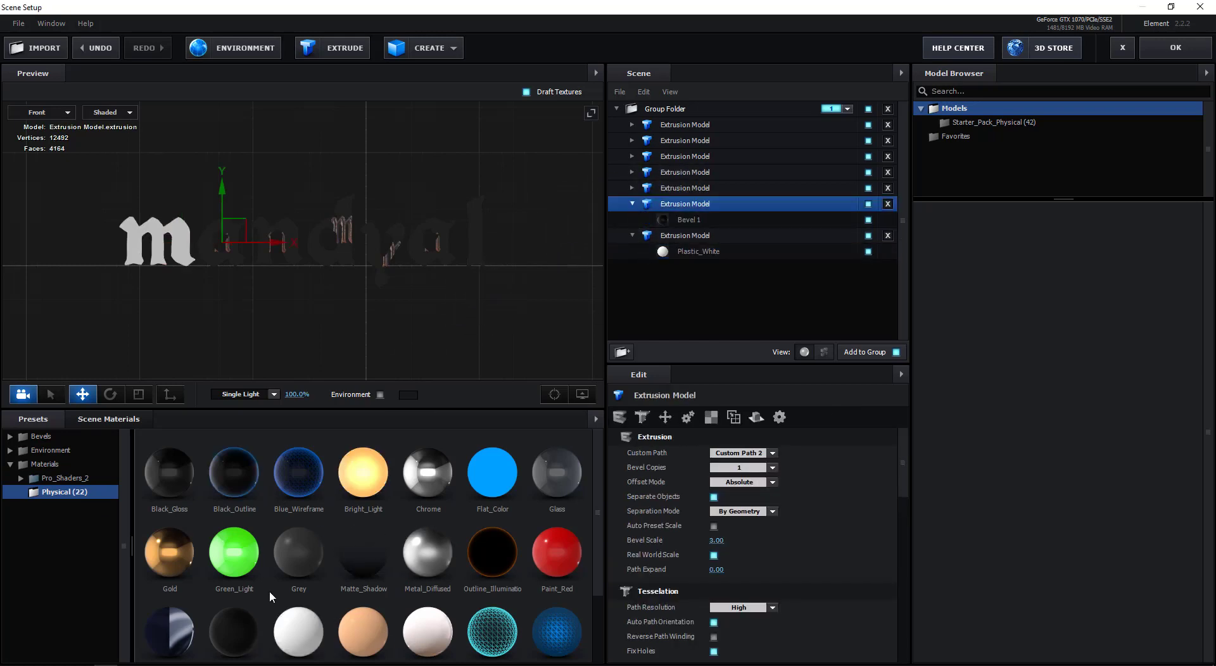
{"action": "left_click_drag", "start_coordinate": [285, 630], "coordinate": [690, 188]}
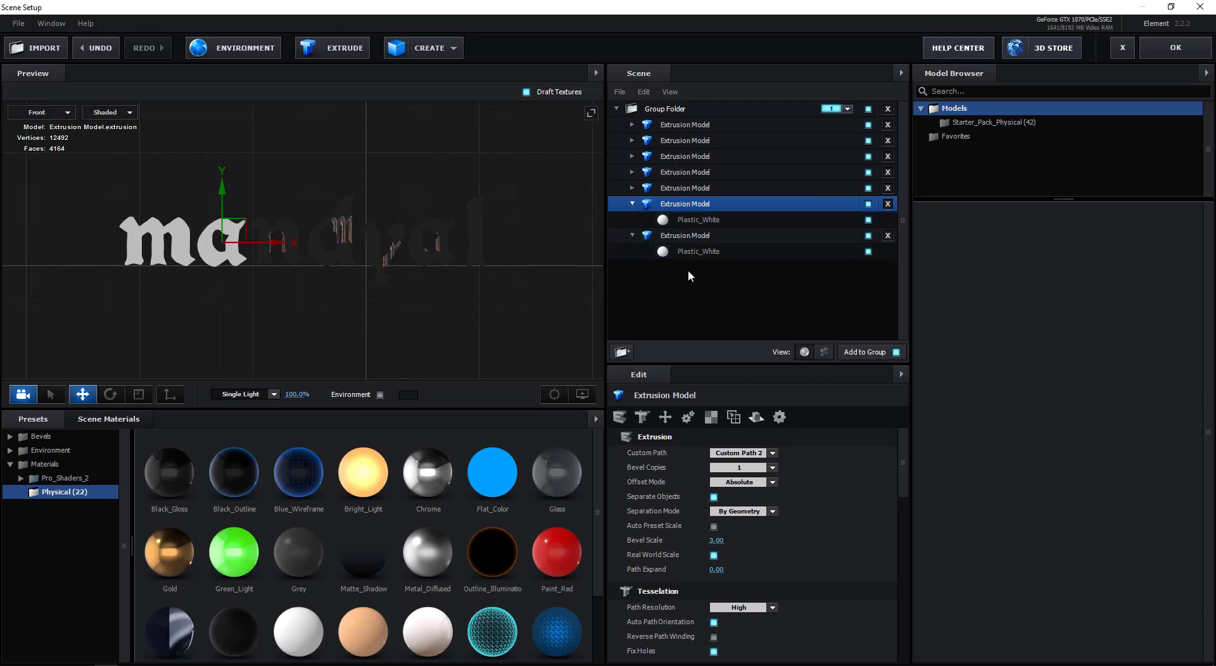
{"action": "left_click_drag", "start_coordinate": [532, 414], "coordinate": [691, 188]}
{"action": "left_click_drag", "start_coordinate": [298, 631], "coordinate": [678, 174]}
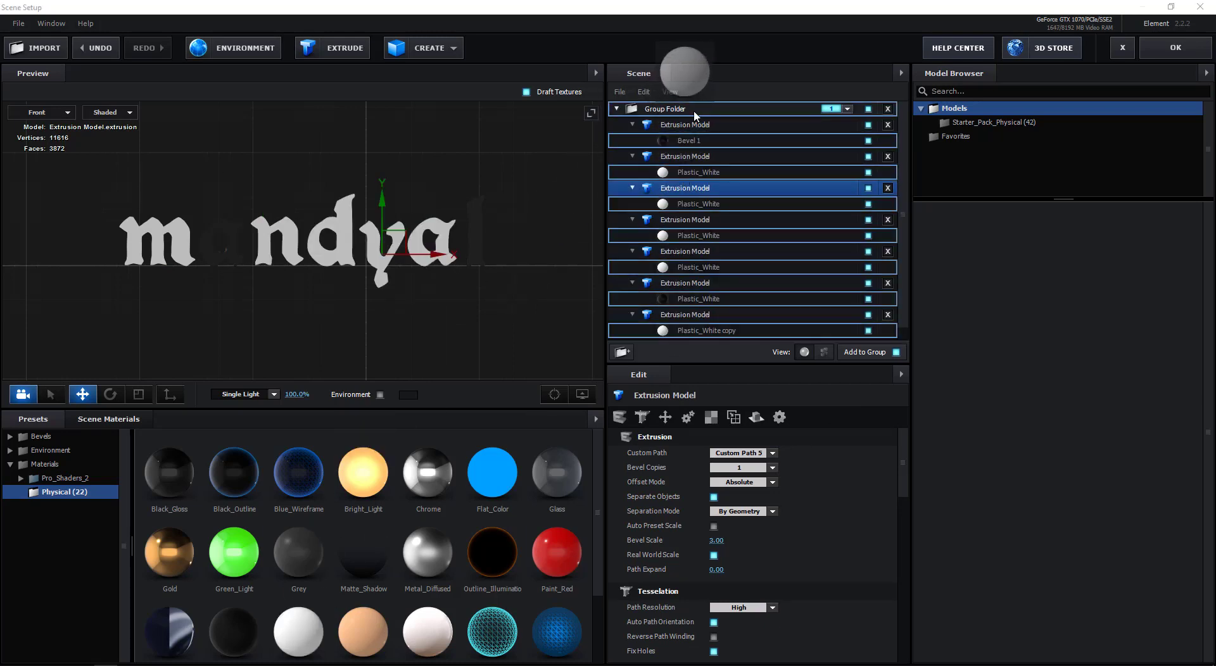
{"action": "left_click_drag", "start_coordinate": [299, 624], "coordinate": [687, 125]}
{"action": "scroll", "coordinate": [702, 254], "scroll_direction": "down", "scroll_amount": 1}
- Give the Plastic_White copy material a Custom Layer 1 (m.png) diffuse texture
{"action": "left_click", "coordinate": [702, 291]}
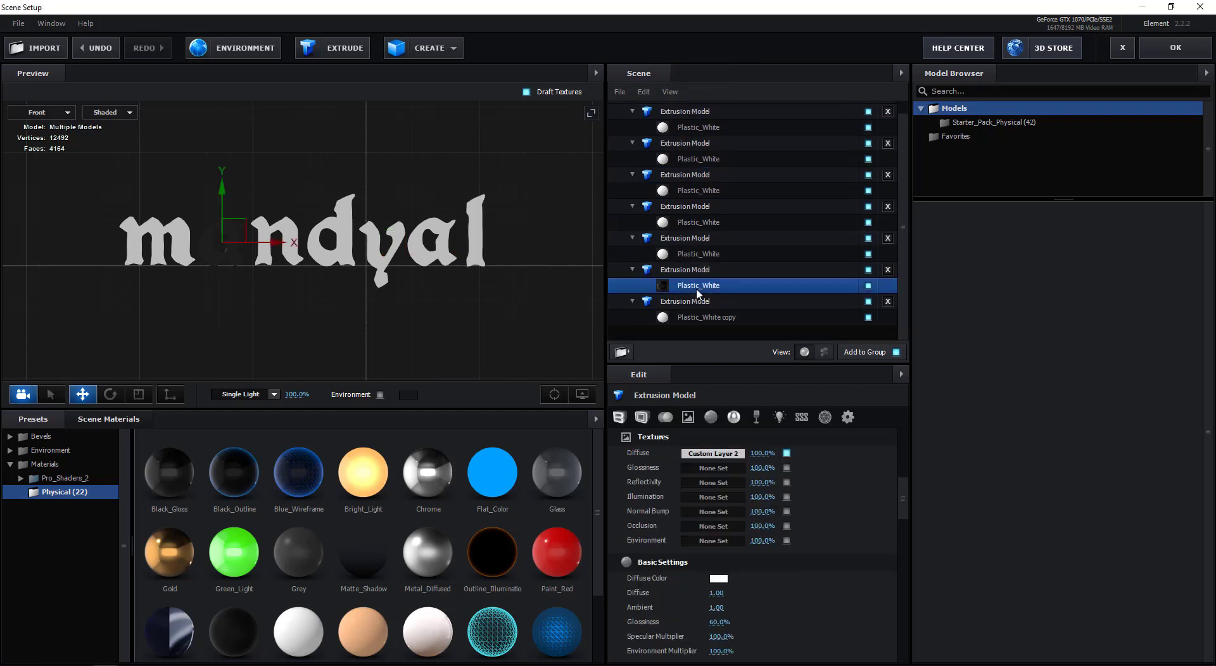
{"action": "left_click", "coordinate": [709, 318]}
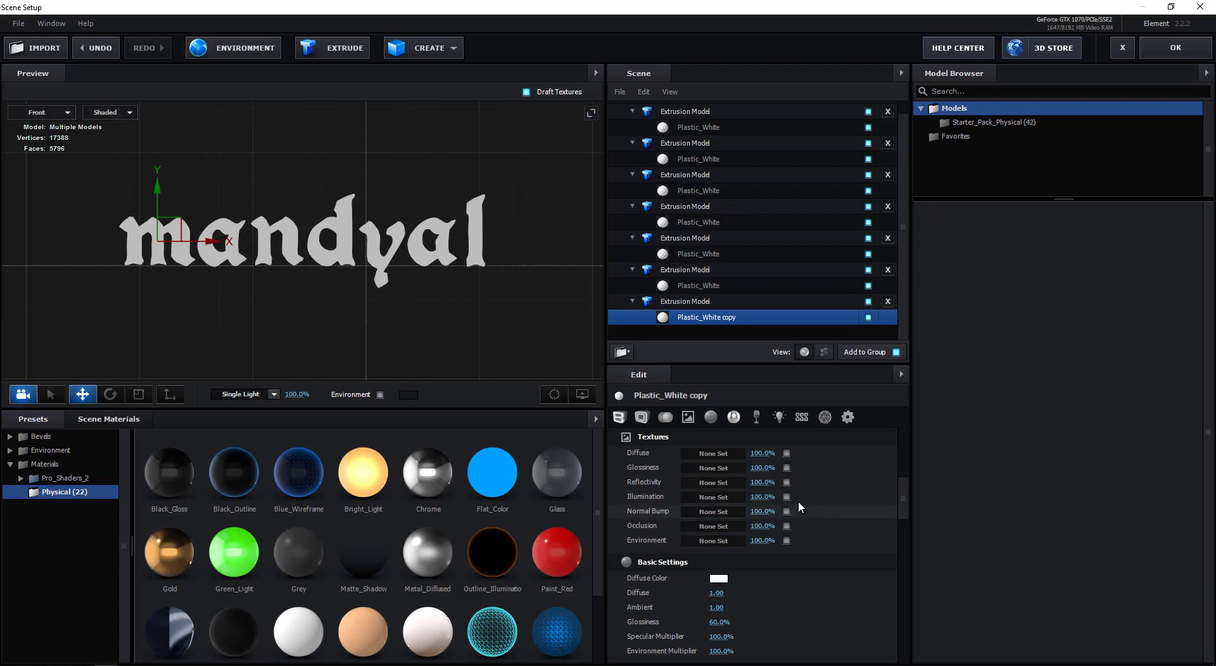
{"action": "left_click", "coordinate": [713, 454]}
{"action": "left_click", "coordinate": [721, 382]}
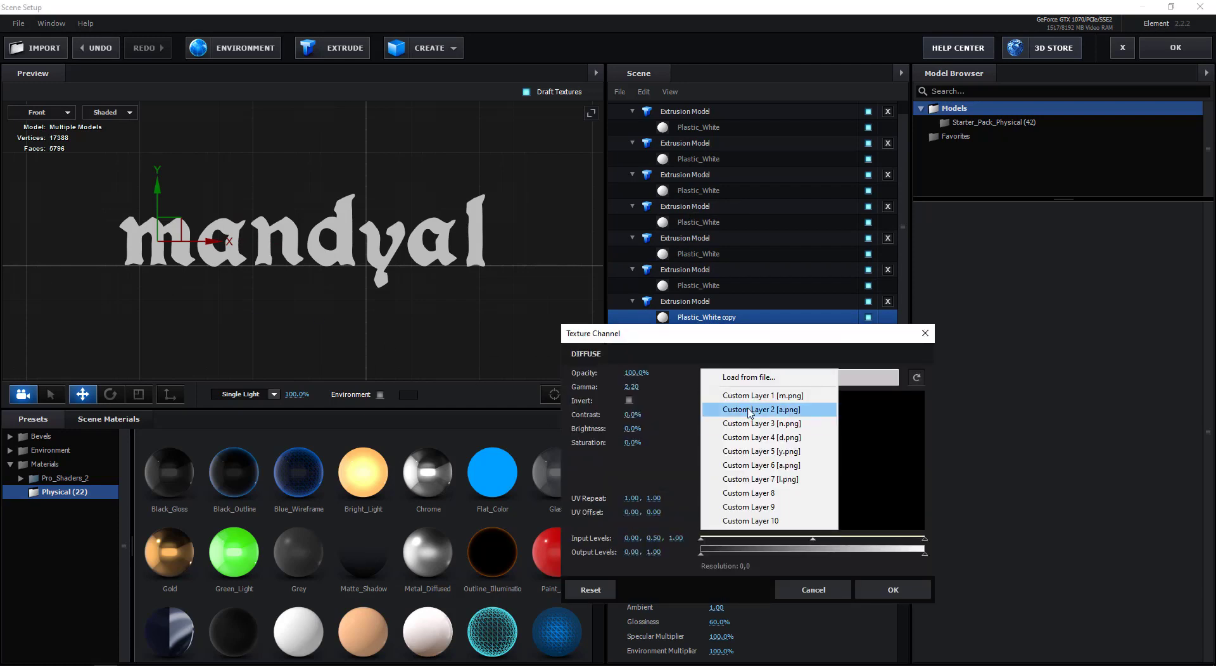
{"action": "left_click", "coordinate": [745, 393]}
{"action": "left_click", "coordinate": [887, 589]}
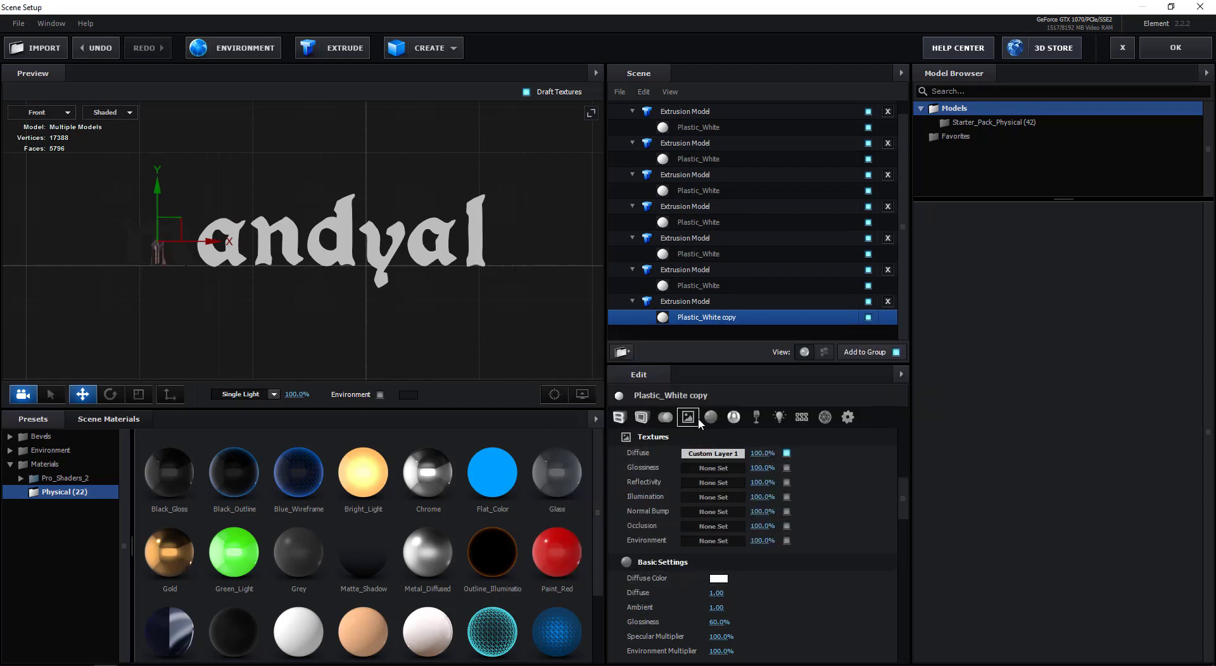
- Fit the m texture with horizontal UV repeat 0.38, vertical repeat .3, and a vertical offset
{"action": "scroll", "coordinate": [241, 262], "scroll_direction": "up", "scroll_amount": 5}
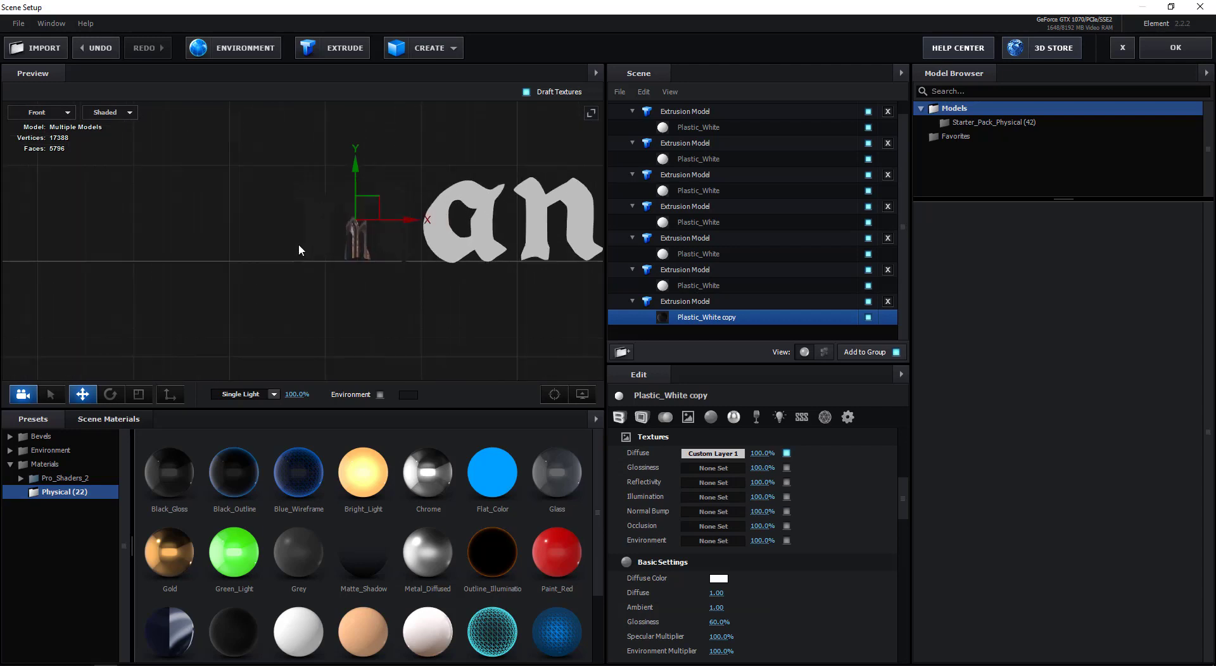
{"action": "left_click_drag", "start_coordinate": [413, 250], "coordinate": [363, 281]}
{"action": "left_click", "coordinate": [713, 453]}
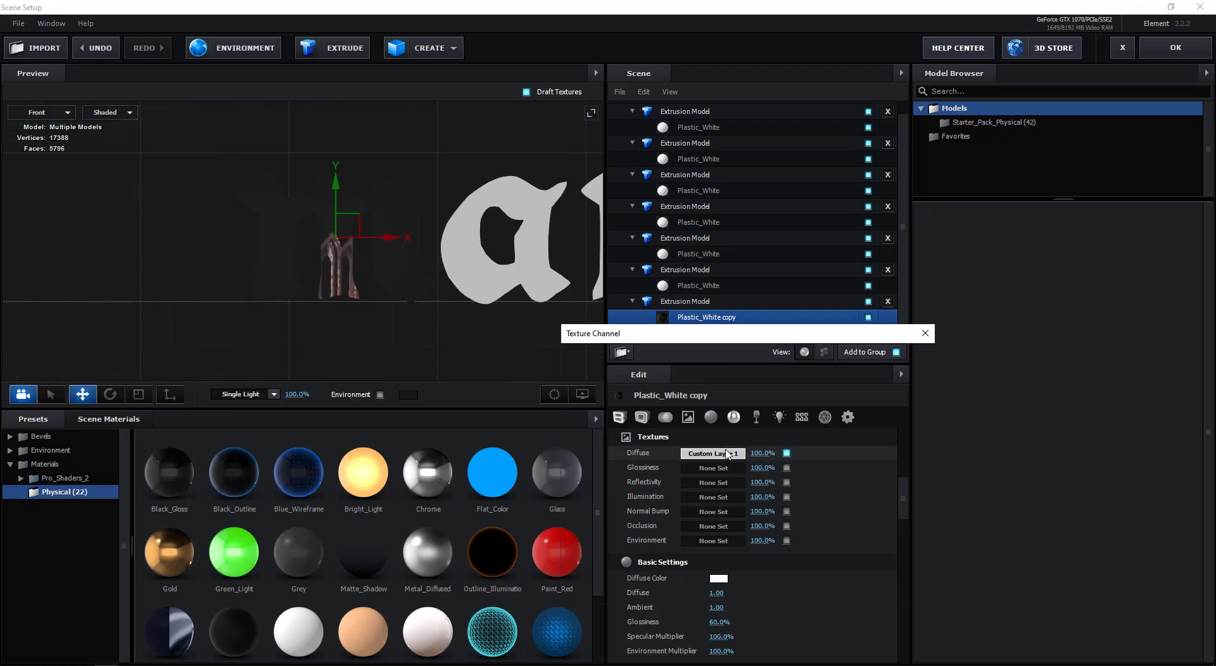
{"action": "mouse_move", "coordinate": [632, 499]}
{"action": "left_mouse_down"}
{"action": "mouse_move", "coordinate": [601, 503]}
{"action": "mouse_move", "coordinate": [671, 515]}
{"action": "mouse_move", "coordinate": [644, 527]}
{"action": "mouse_move", "coordinate": [637, 499]}
{"action": "mouse_move", "coordinate": [662, 512]}
{"action": "mouse_move", "coordinate": [625, 516]}
{"action": "mouse_move", "coordinate": [654, 515]}
{"action": "left_mouse_up"}
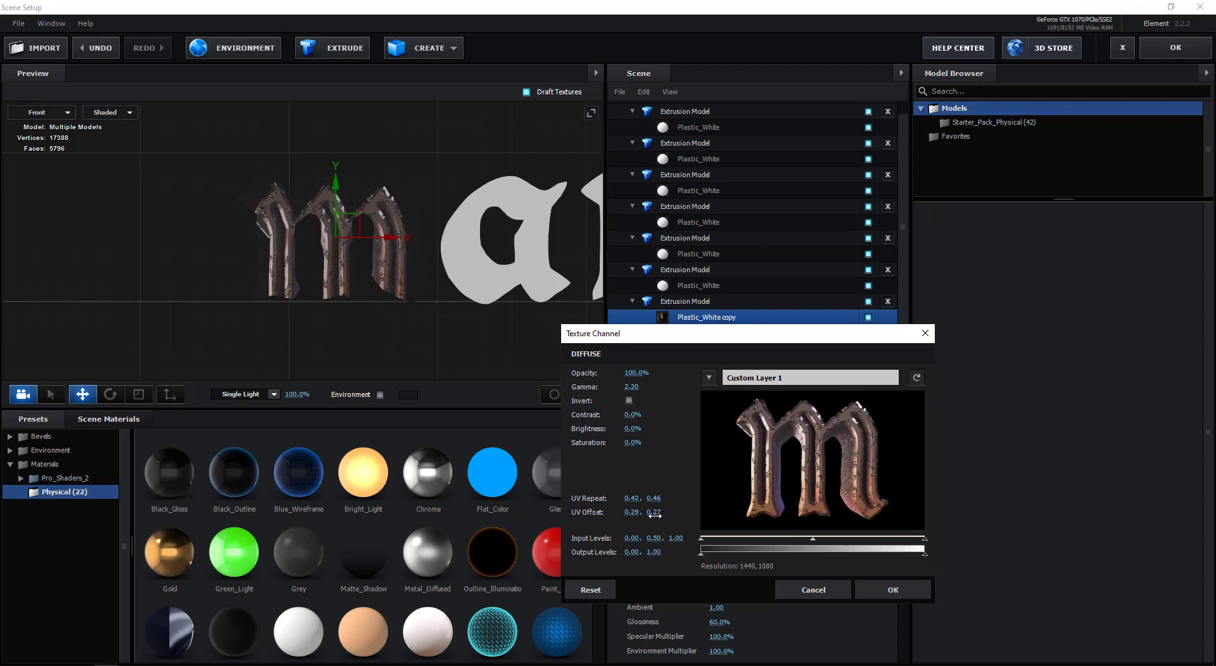
{"action": "left_click_drag", "start_coordinate": [638, 499], "coordinate": [653, 500]}
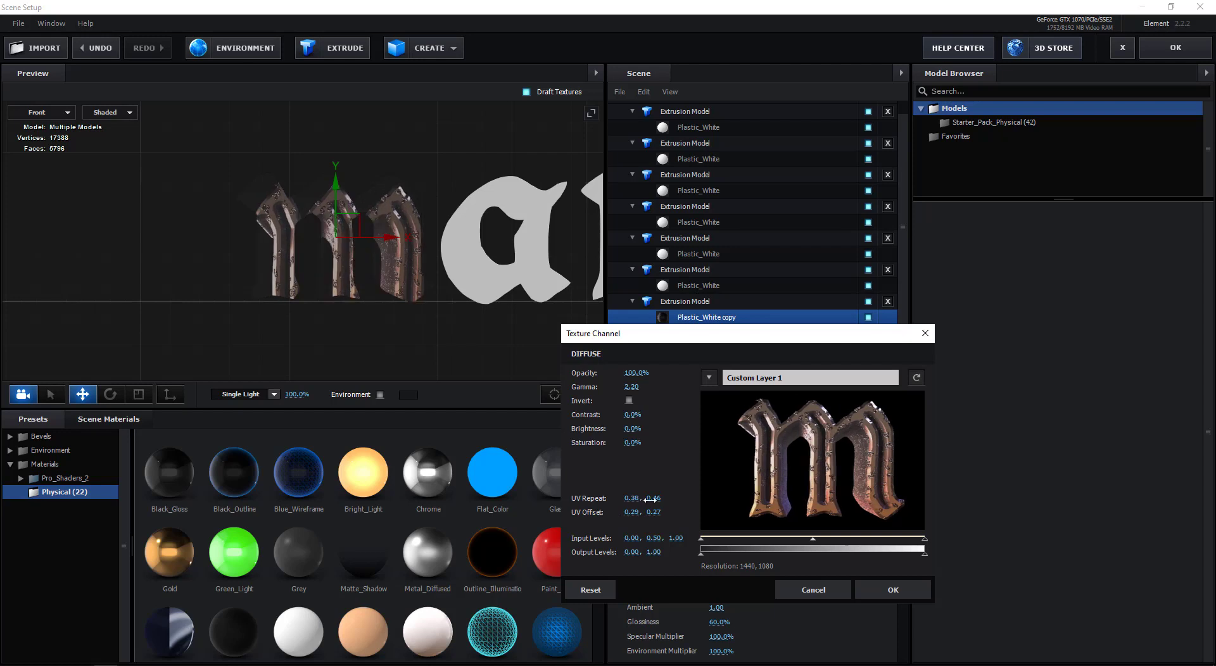
{"action": "left_click", "coordinate": [659, 498]}
{"action": "type", "text": ".38"}
{"action": "key", "text": "Return"}
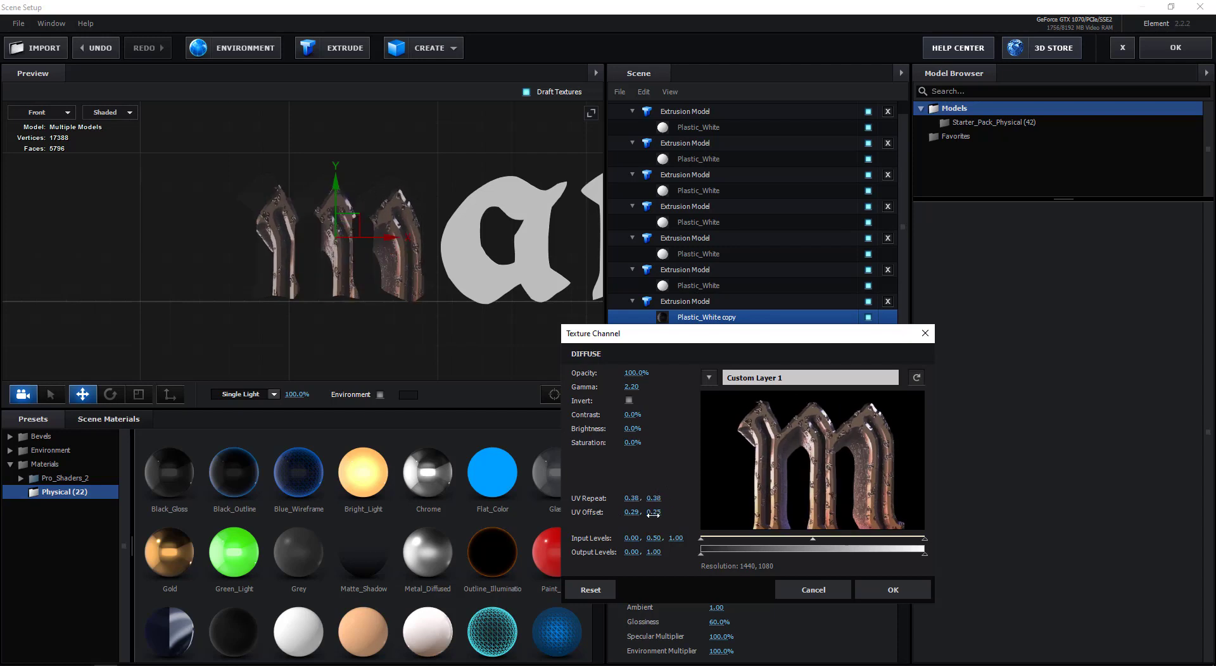
{"action": "left_click_drag", "start_coordinate": [653, 514], "coordinate": [665, 515]}
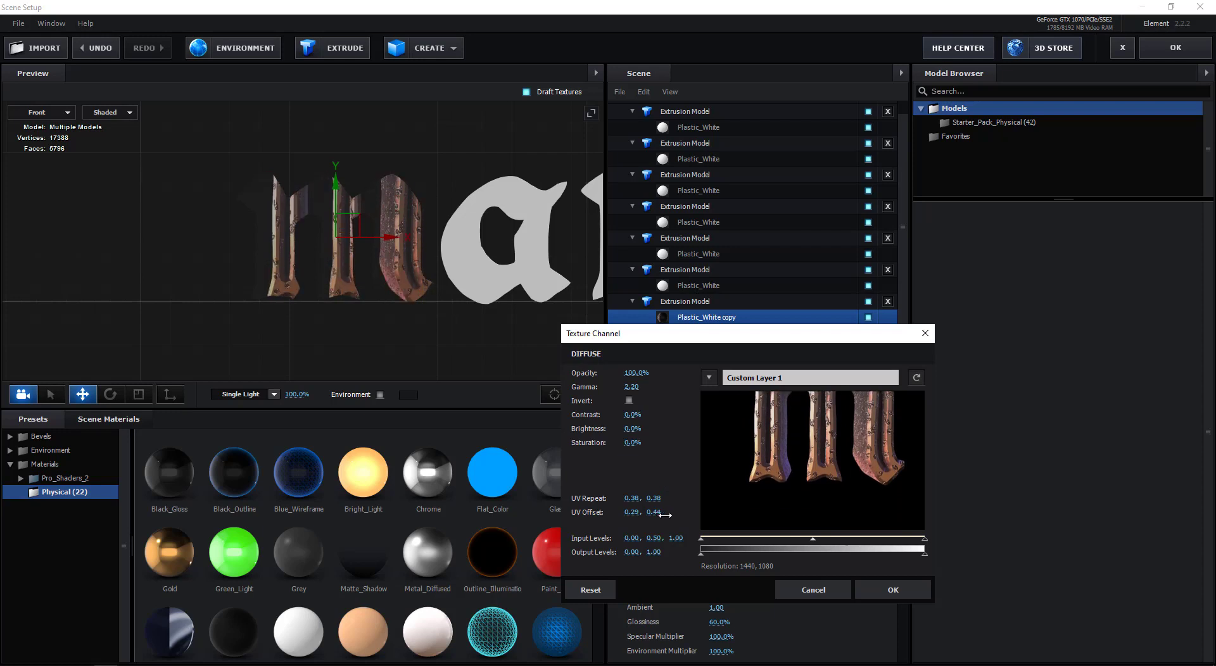
- Shift the texture's UV offset so the whole a letter shows
{"action": "scroll", "coordinate": [432, 279], "scroll_direction": "up", "scroll_amount": 3}
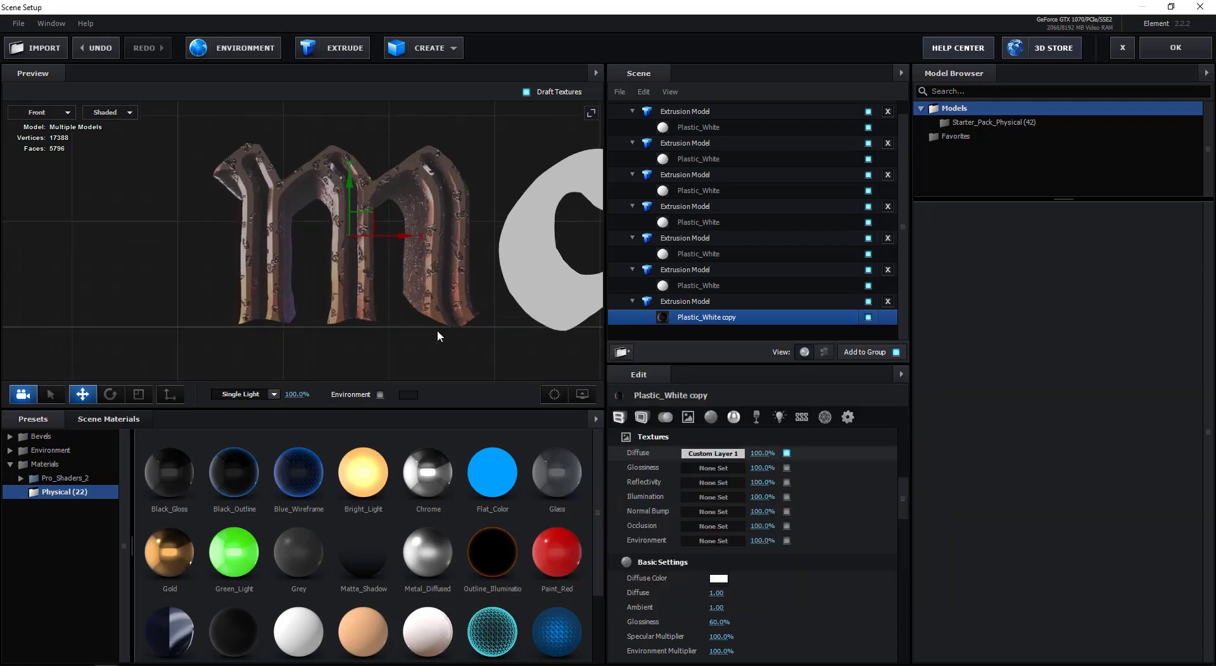
{"action": "scroll", "coordinate": [435, 329], "scroll_direction": "up", "scroll_amount": 3}
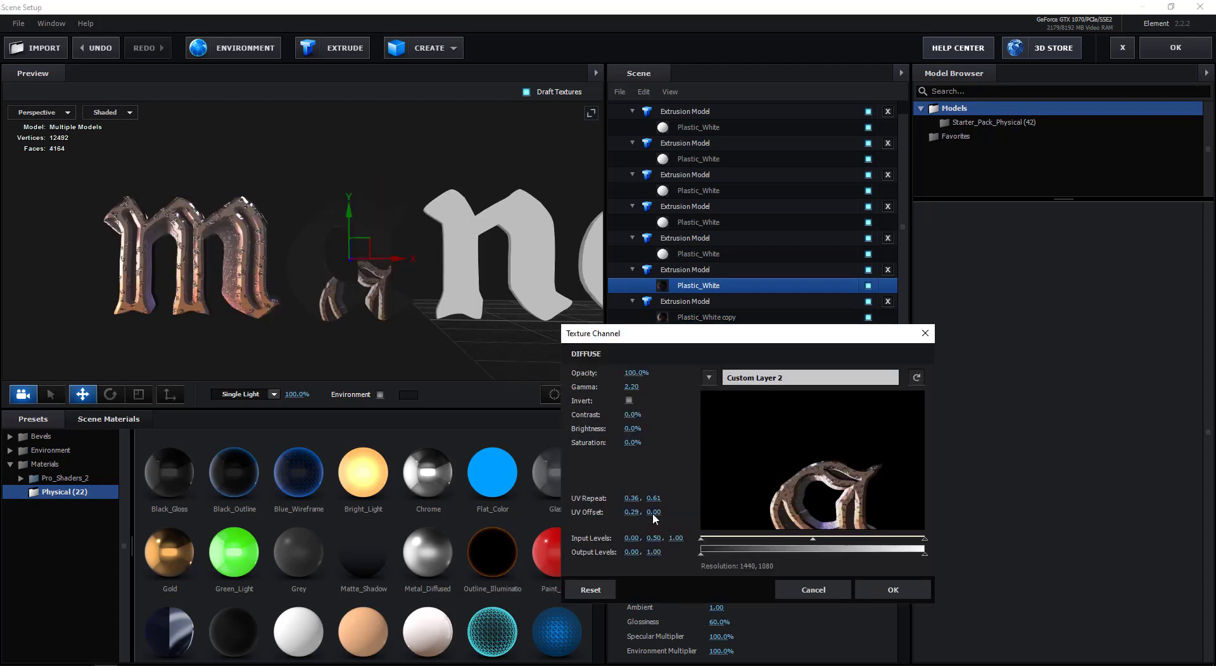
{"action": "mouse_move", "coordinate": [652, 513]}
{"action": "left_mouse_down"}
{"action": "mouse_move", "coordinate": [663, 511]}
{"action": "mouse_move", "coordinate": [641, 511]}
{"action": "left_mouse_up"}
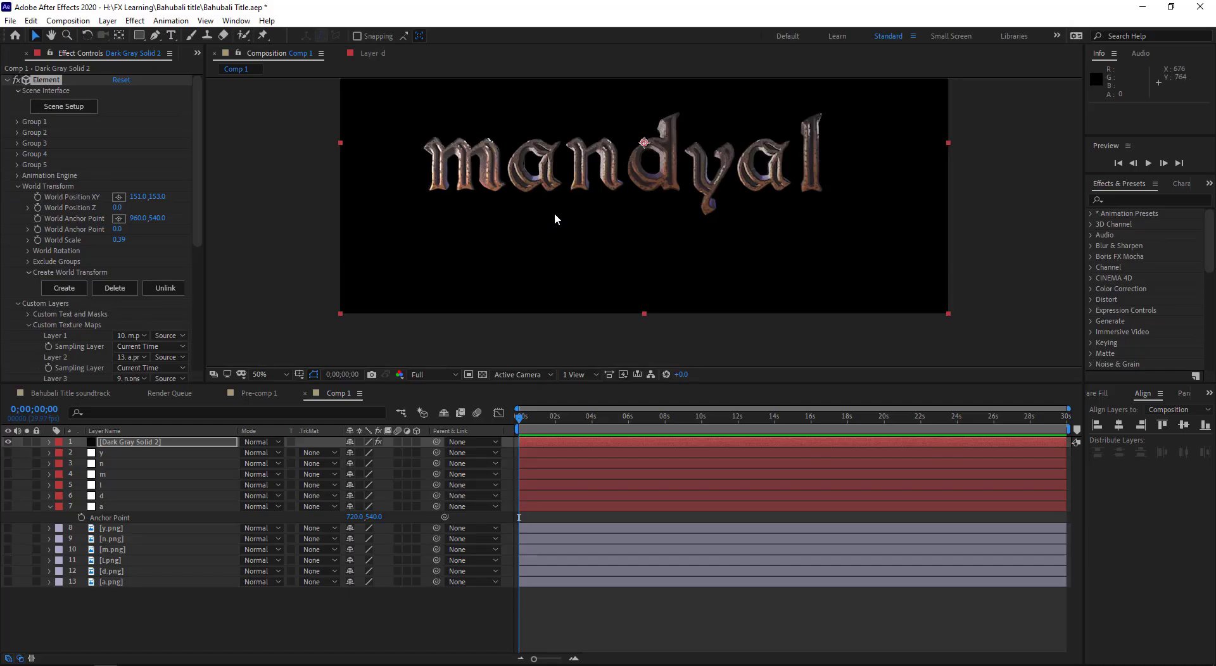
- Add a new Spot light layer to Comp 1
{"action": "left_click_drag", "start_coordinate": [555, 219], "coordinate": [605, 295]}
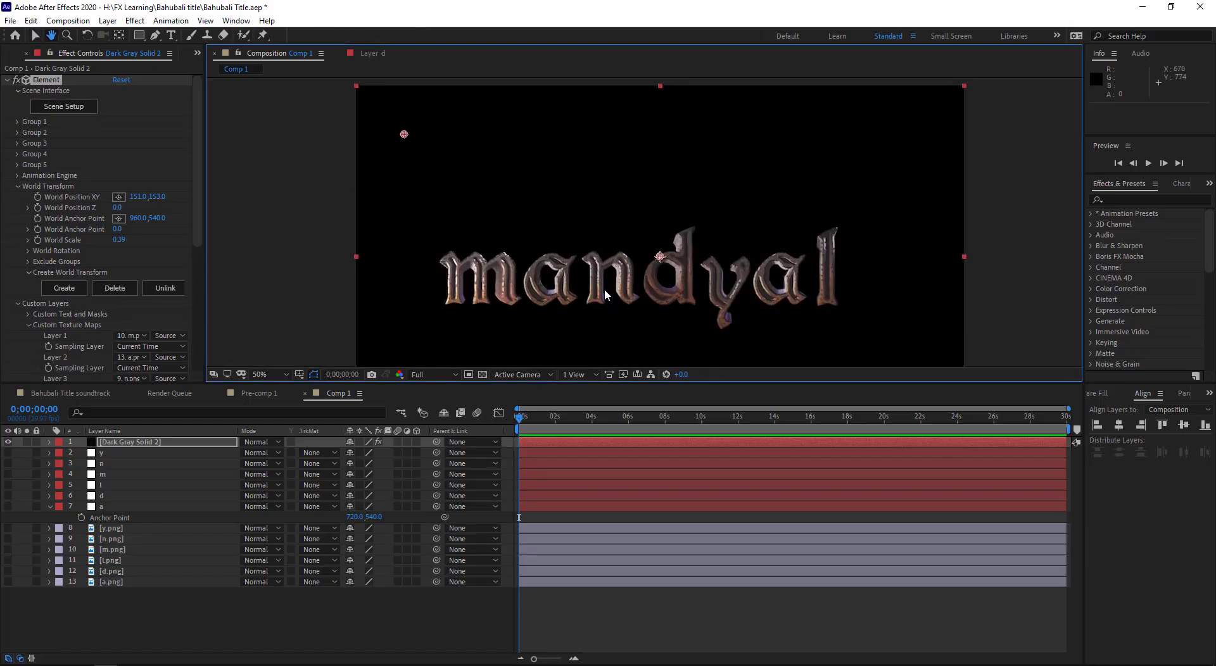
{"action": "right_click", "coordinate": [160, 623]}
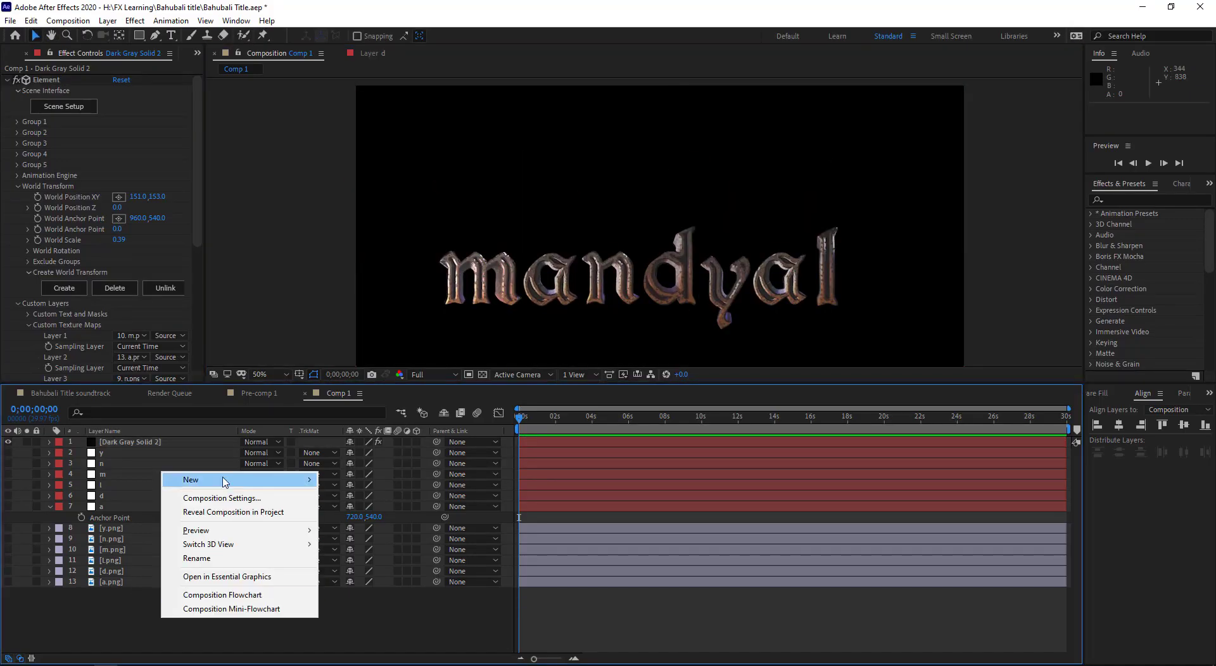
{"action": "mouse_move", "coordinate": [225, 481]}
{"action": "left_click", "coordinate": [359, 528]}
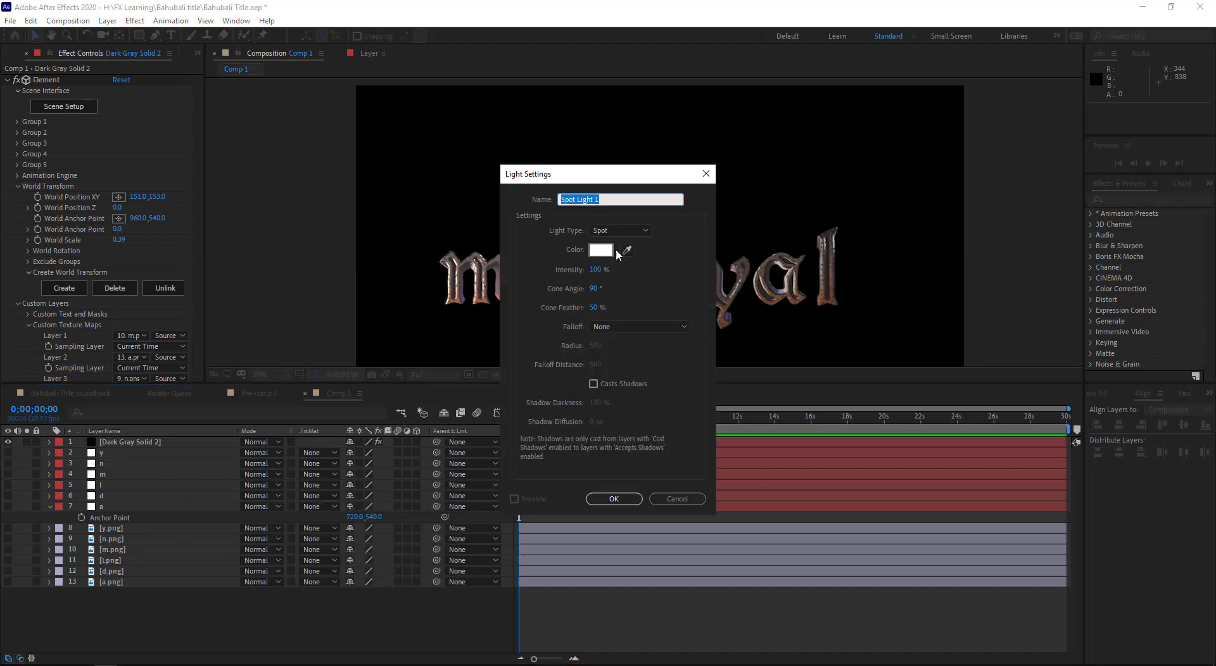
{"action": "left_click", "coordinate": [614, 499]}
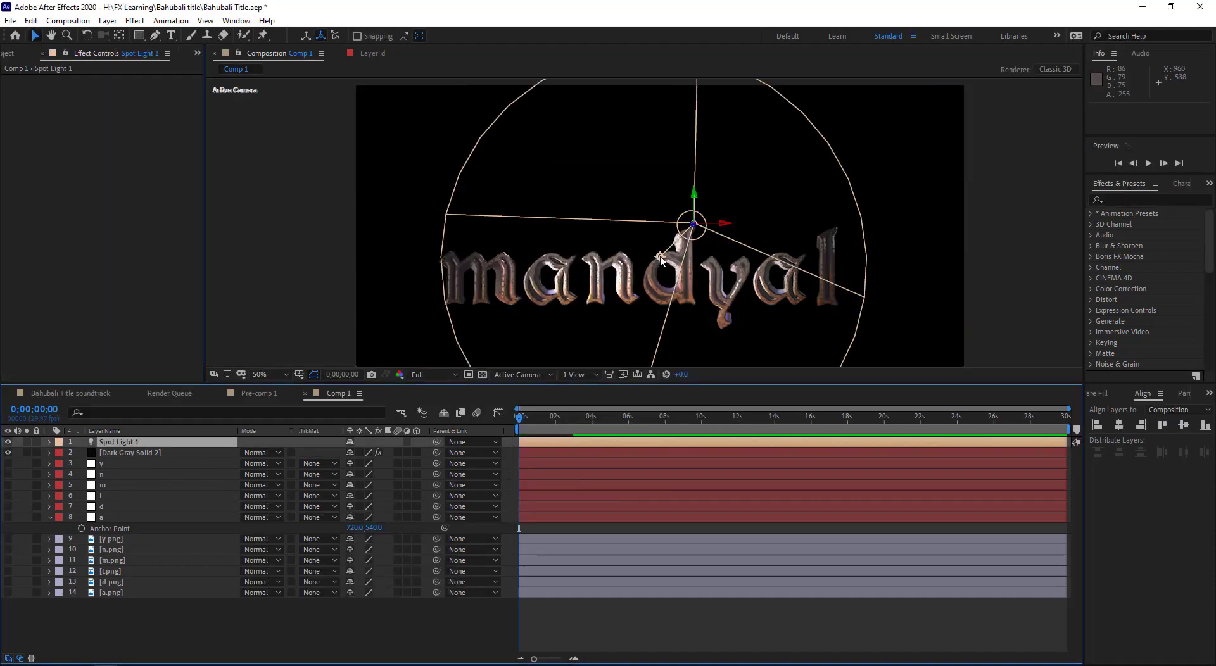
- Position the spot light and aim its cone into the mandyal letters
{"action": "left_click_drag", "start_coordinate": [528, 288], "coordinate": [646, 283]}
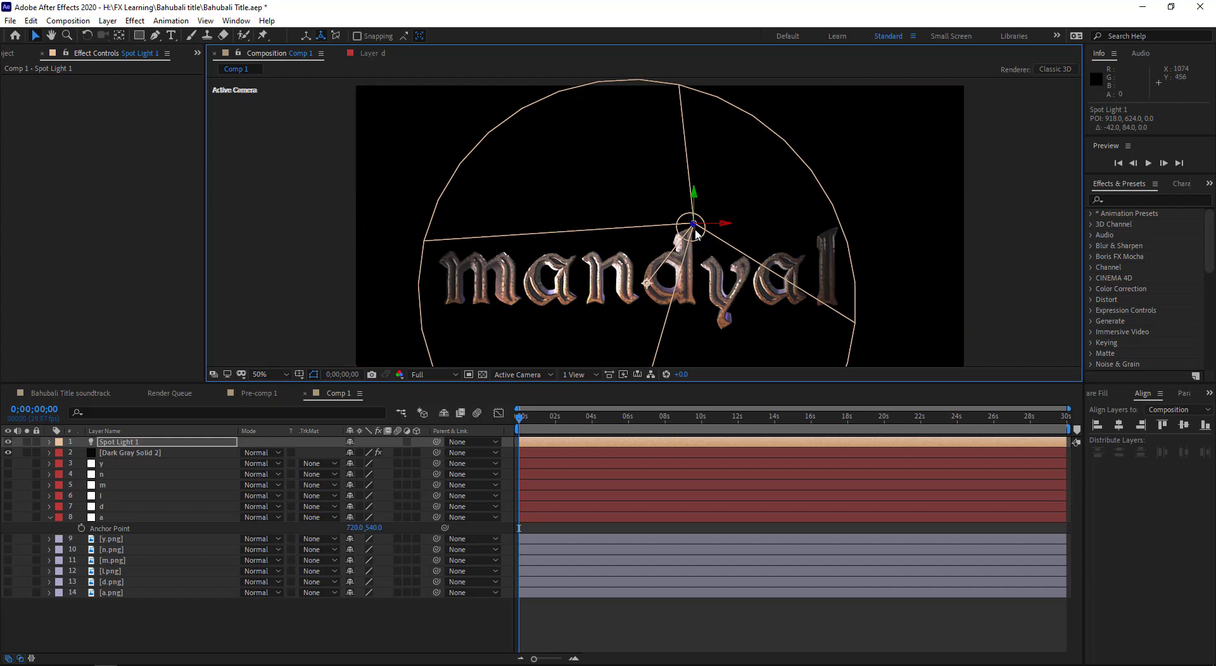
{"action": "mouse_move", "coordinate": [725, 227]}
{"action": "left_mouse_down"}
{"action": "mouse_move", "coordinate": [765, 215]}
{"action": "mouse_move", "coordinate": [803, 287]}
{"action": "left_mouse_up"}
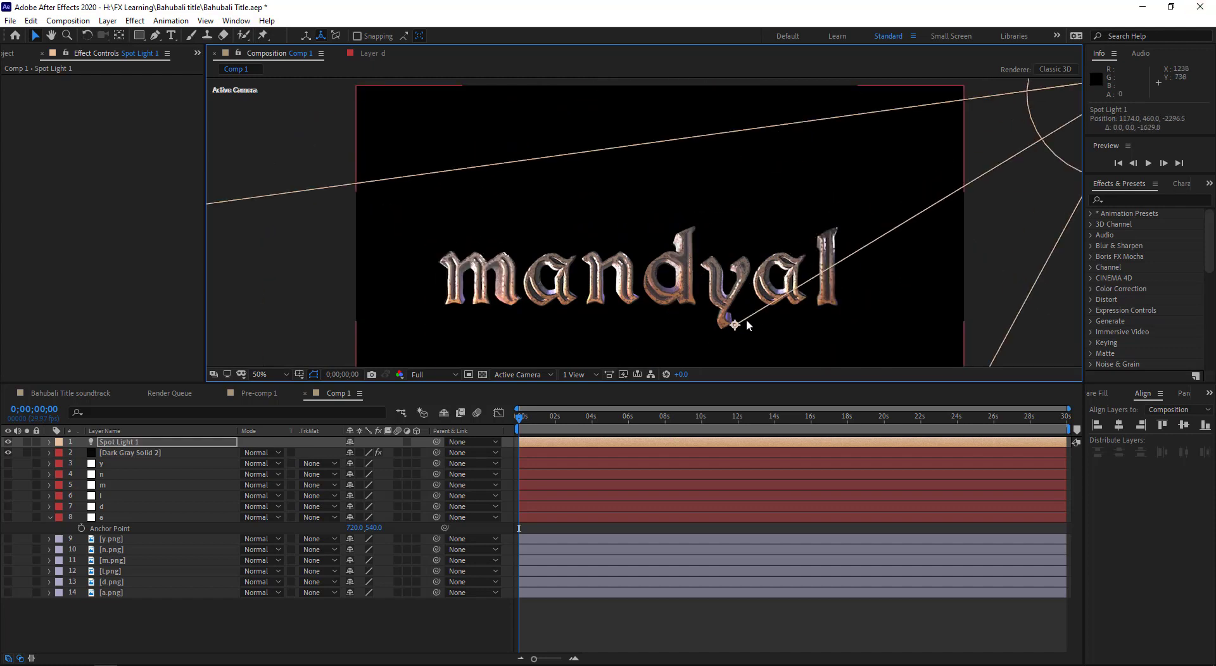
{"action": "left_click_drag", "start_coordinate": [747, 320], "coordinate": [698, 289]}
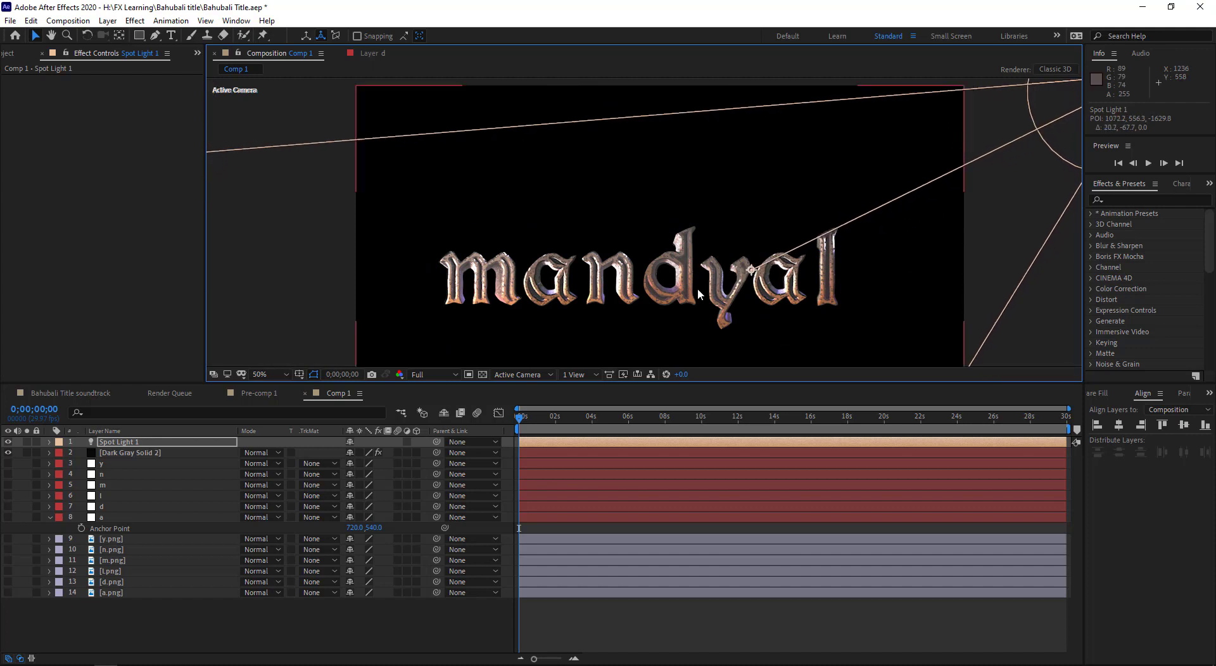
- Expand the Element layer's Group 1 Particle Look down to the Multi-Object Rotation settings
{"action": "left_click", "coordinate": [144, 453]}
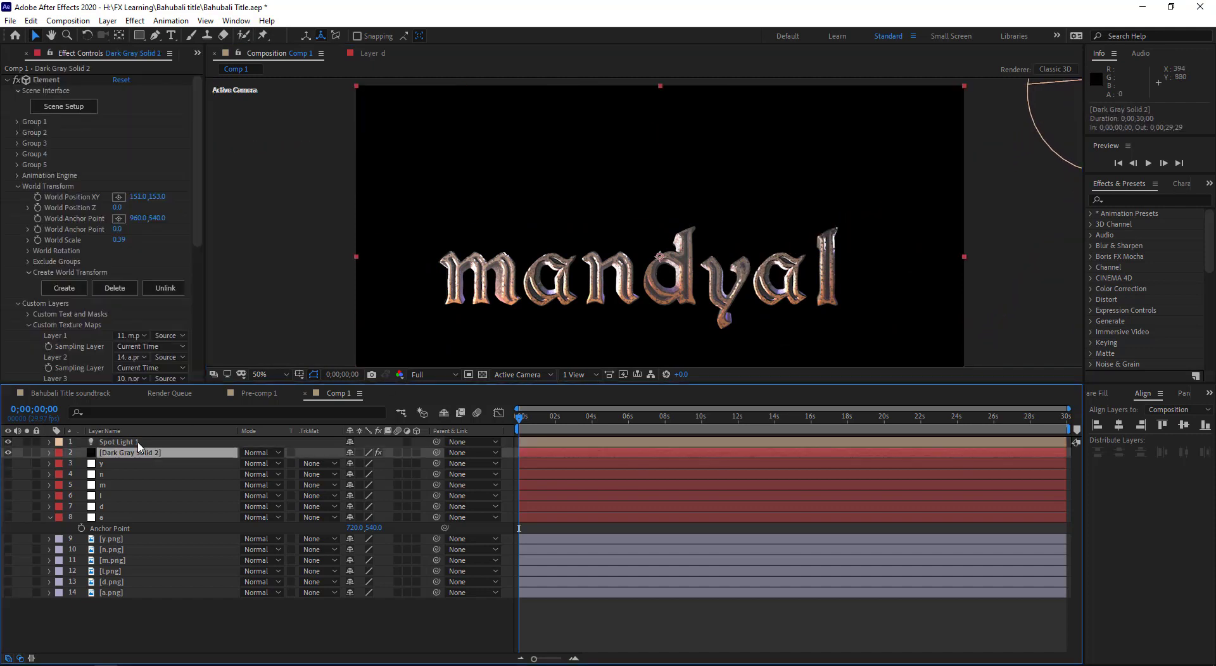
{"action": "left_click", "coordinate": [17, 121]}
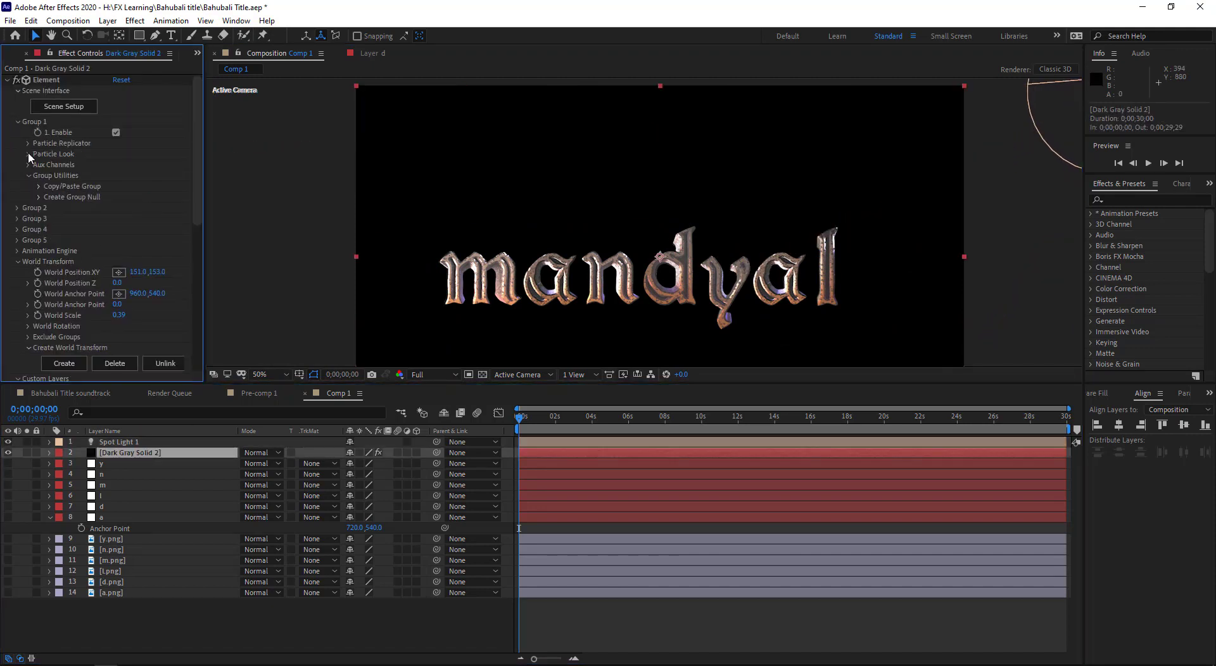
{"action": "left_click", "coordinate": [28, 153]}
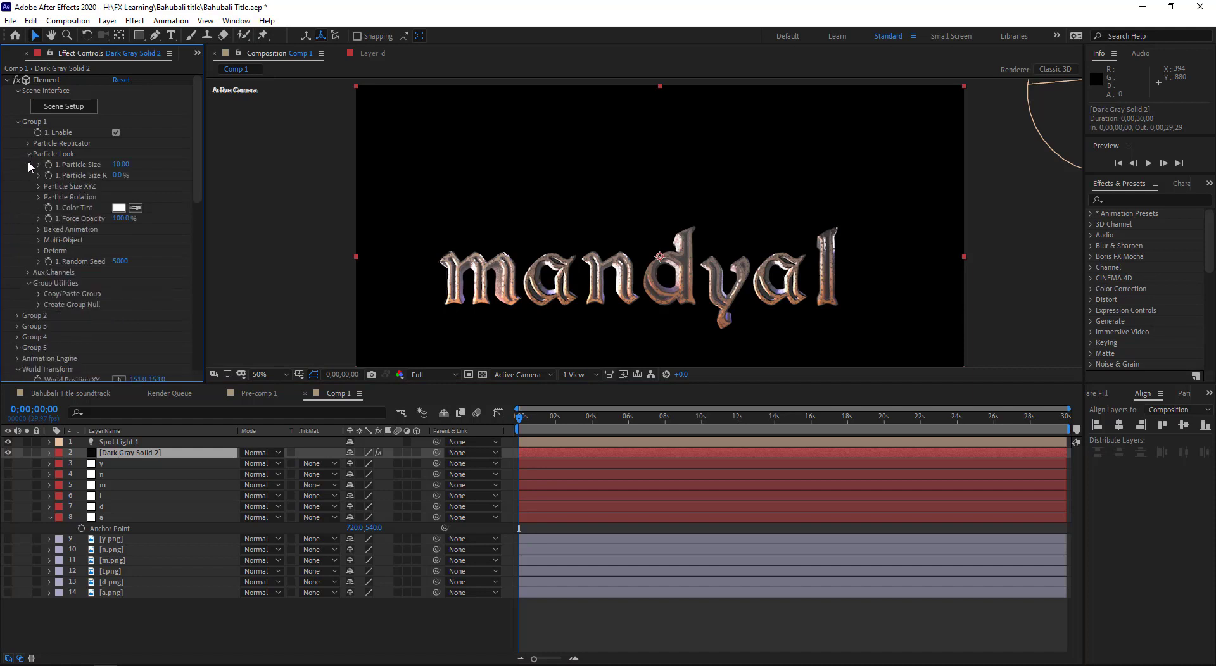
{"action": "left_click", "coordinate": [29, 142]}
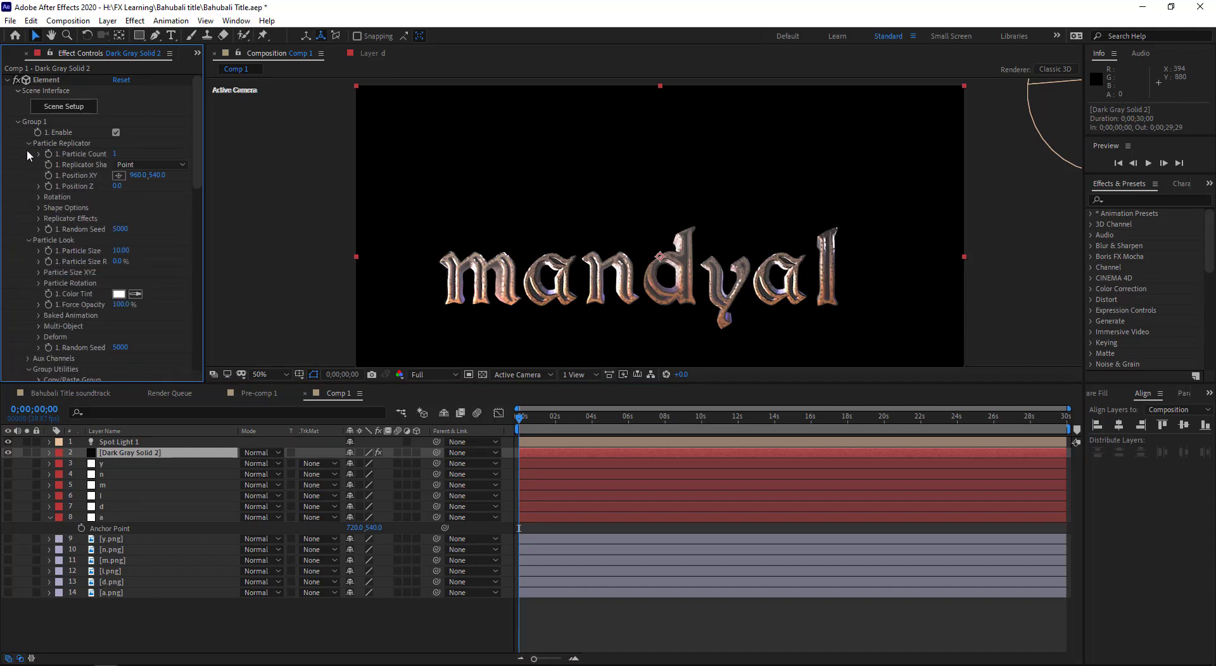
{"action": "left_click", "coordinate": [28, 144]}
{"action": "left_click", "coordinate": [39, 240]}
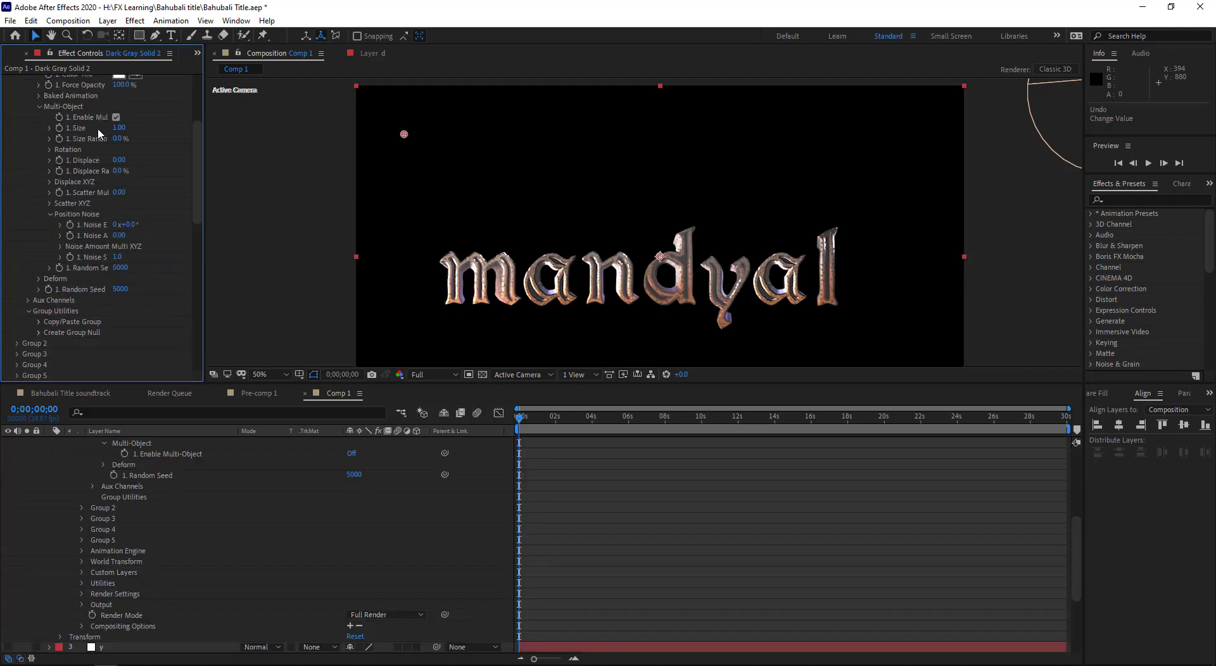
{"action": "scroll", "coordinate": [26, 245], "scroll_direction": "down", "scroll_amount": 3}
{"action": "left_click", "coordinate": [50, 243]}
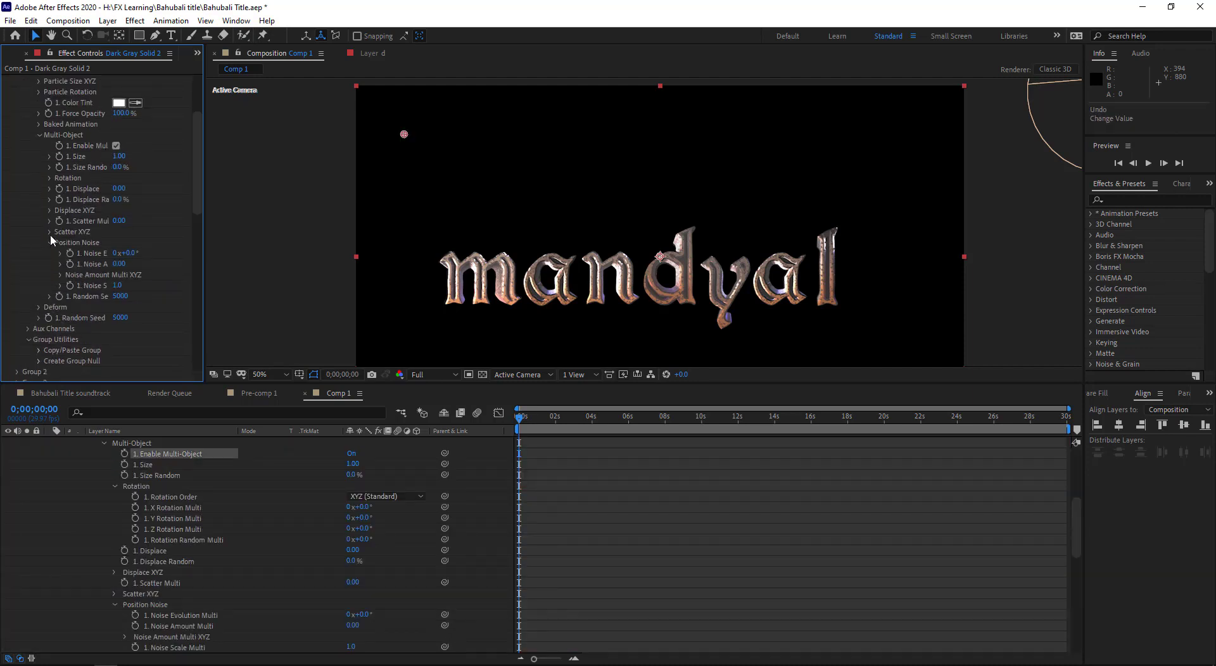
{"action": "left_click", "coordinate": [50, 178]}
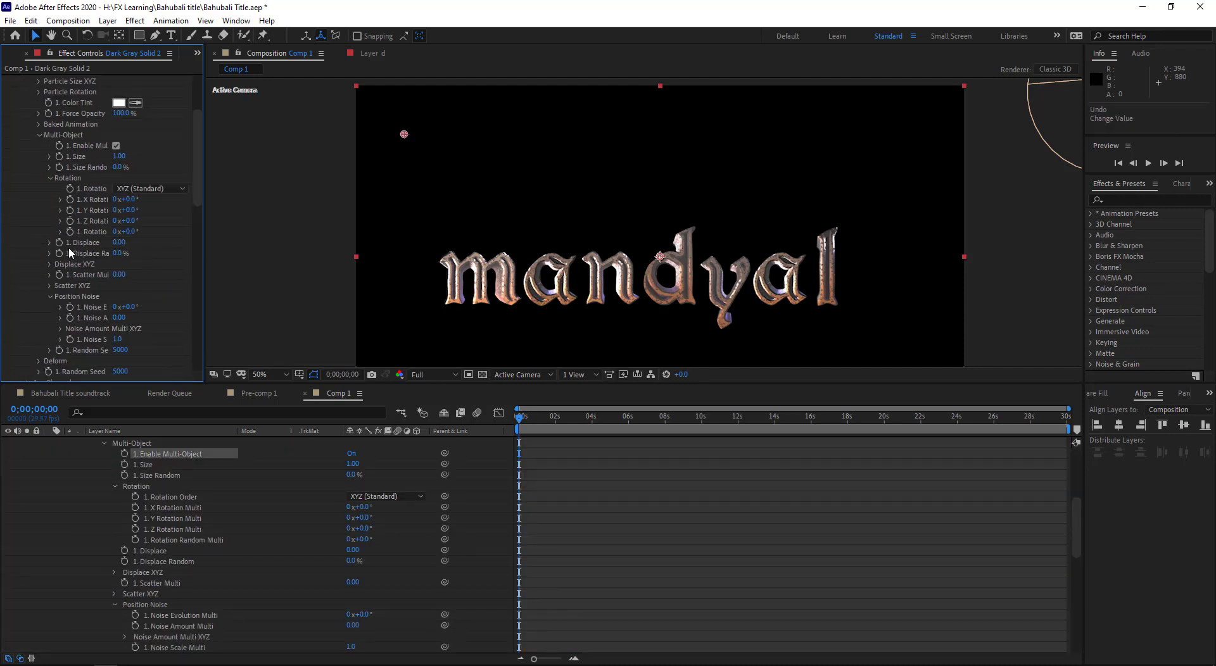
- Scrub Y Rotation Multi to turn the letters, then undo so they face front
{"action": "mouse_move", "coordinate": [127, 210]}
{"action": "left_mouse_down"}
{"action": "mouse_move", "coordinate": [171, 209]}
{"action": "mouse_move", "coordinate": [125, 211]}
{"action": "mouse_move", "coordinate": [150, 209]}
{"action": "left_mouse_up"}
{"action": "scroll", "coordinate": [83, 178], "scroll_direction": "up", "scroll_amount": 2}
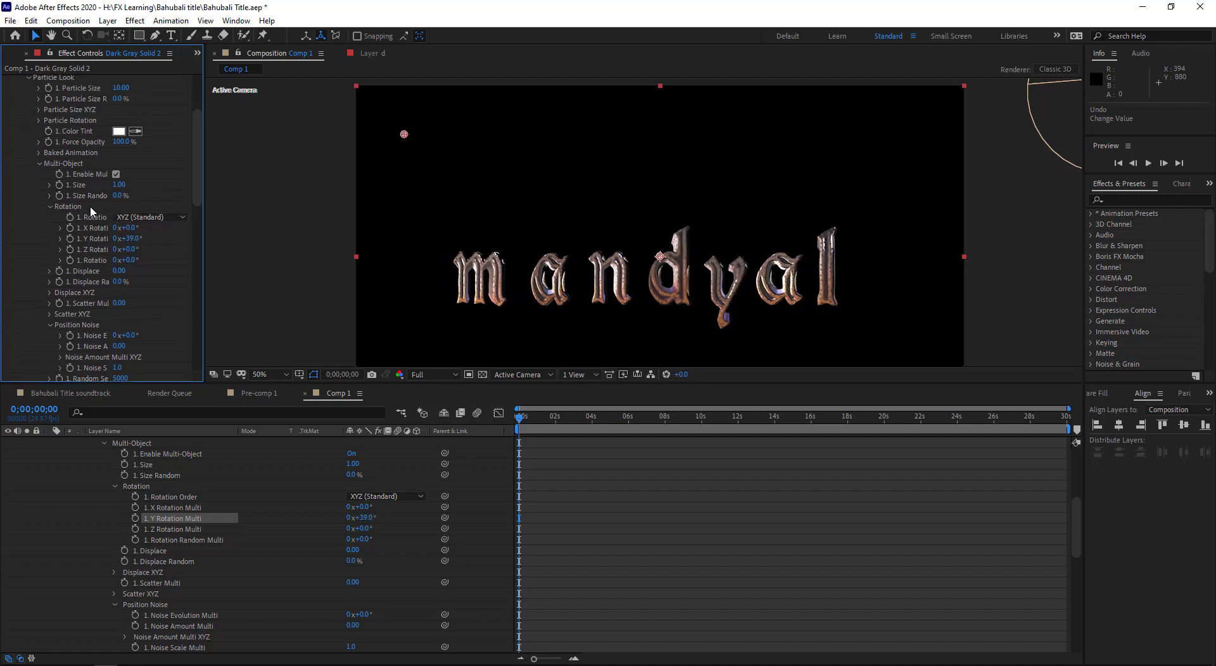
{"action": "scroll", "coordinate": [74, 124], "scroll_direction": "up", "scroll_amount": 2}
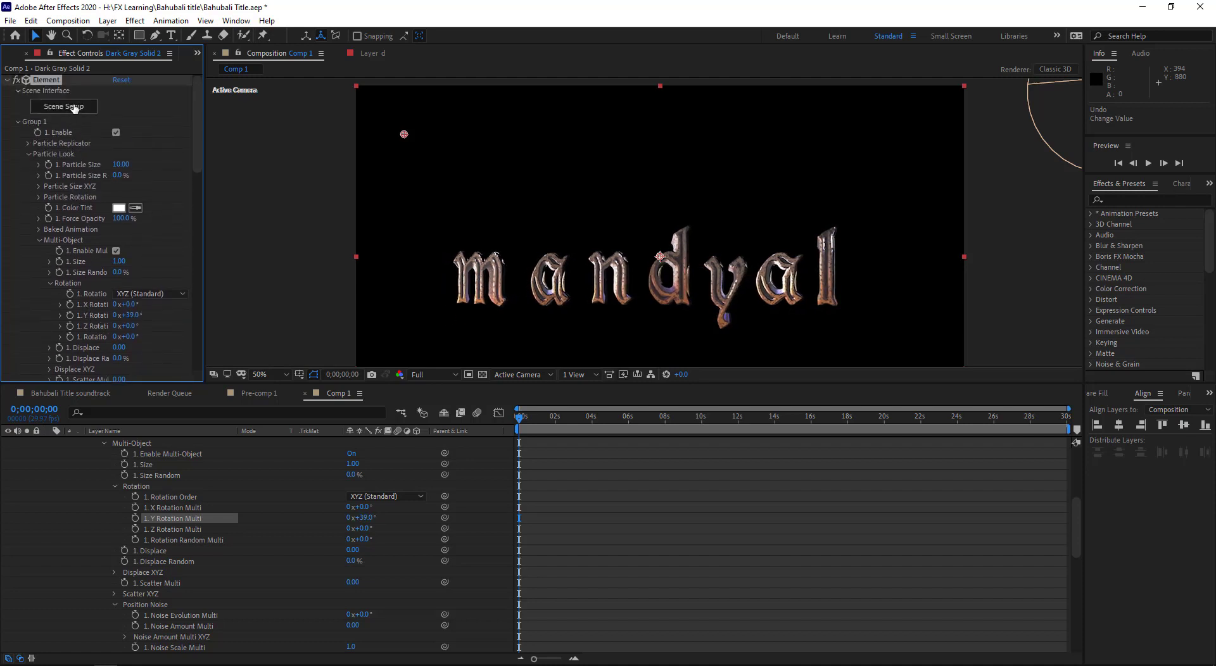
{"action": "scroll", "coordinate": [26, 317], "scroll_direction": "down", "scroll_amount": 5}
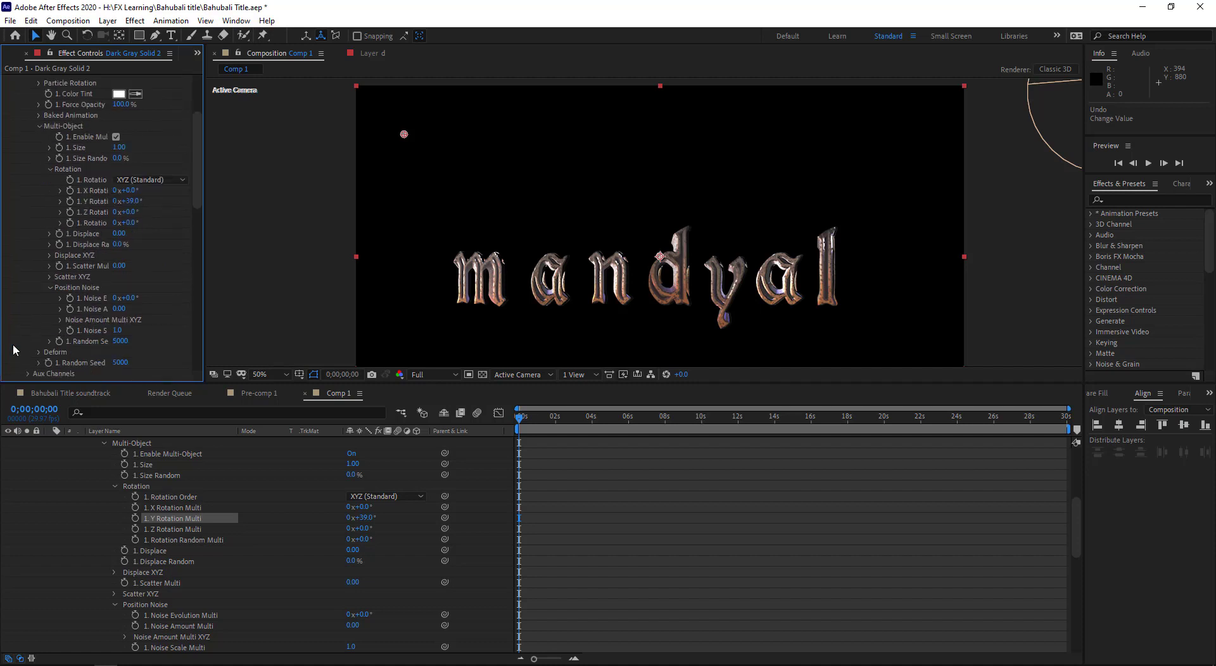
{"action": "scroll", "coordinate": [31, 291], "scroll_direction": "down", "scroll_amount": 5}
{"action": "scroll", "coordinate": [35, 285], "scroll_direction": "down", "scroll_amount": 5}
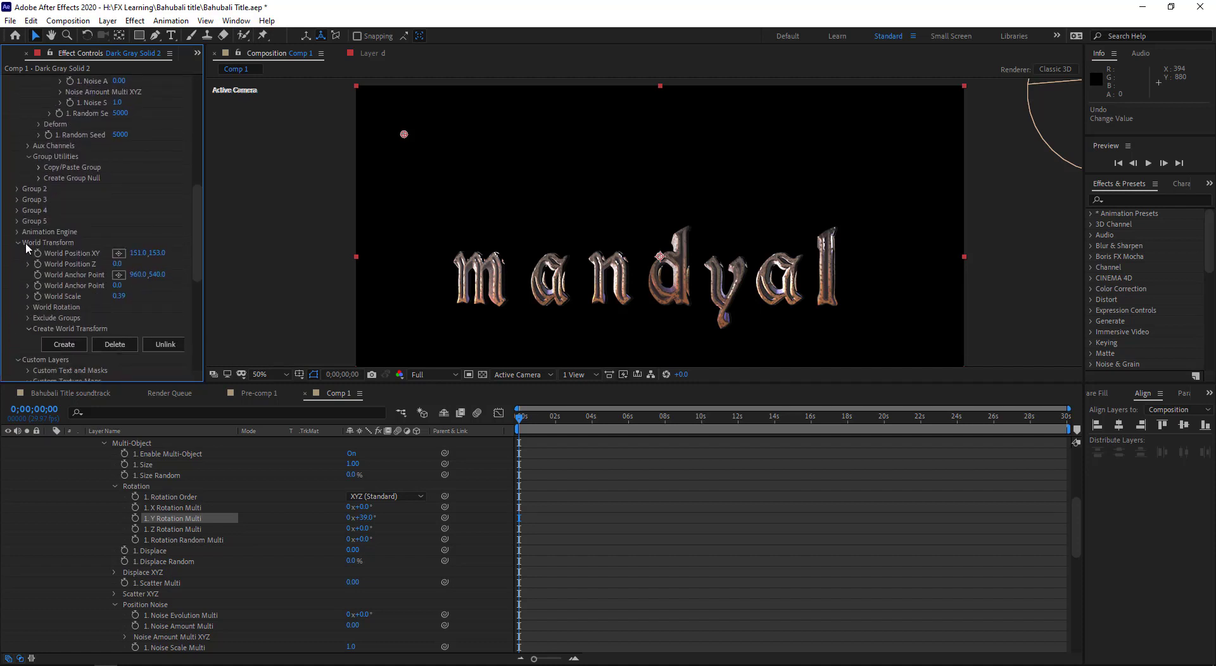
{"action": "key", "text": "ctrl+z"}
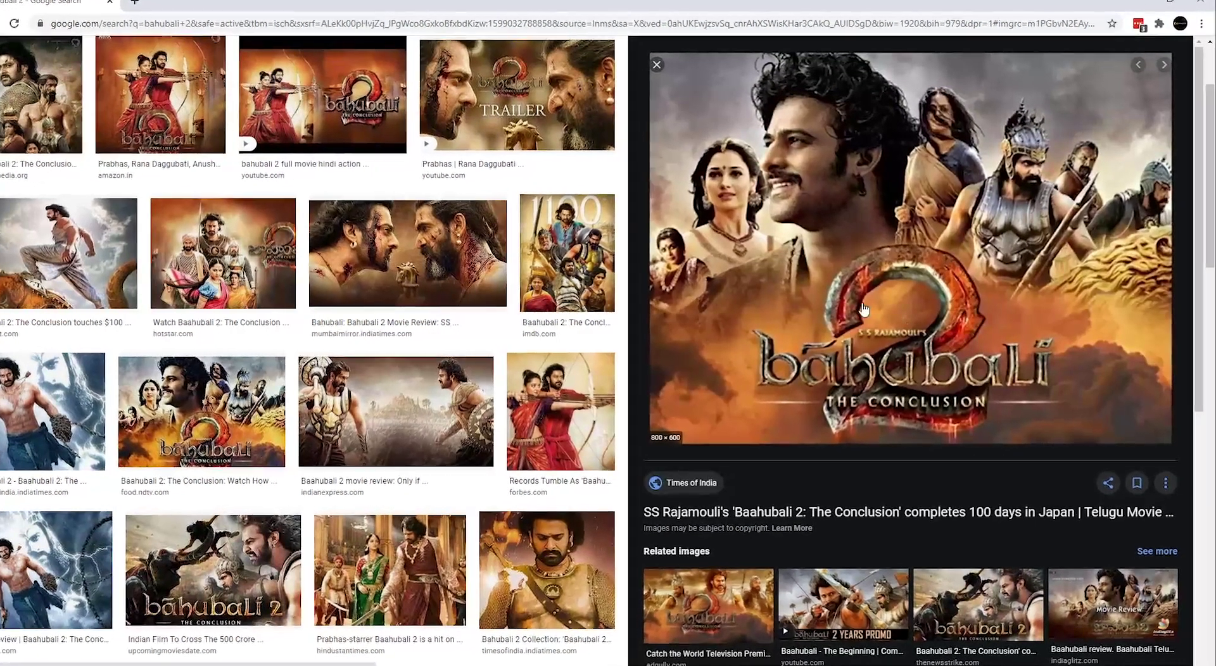
- Save the Baahubali 2 poster image from Google Images with Save image as
{"action": "right_click", "coordinate": [888, 340]}
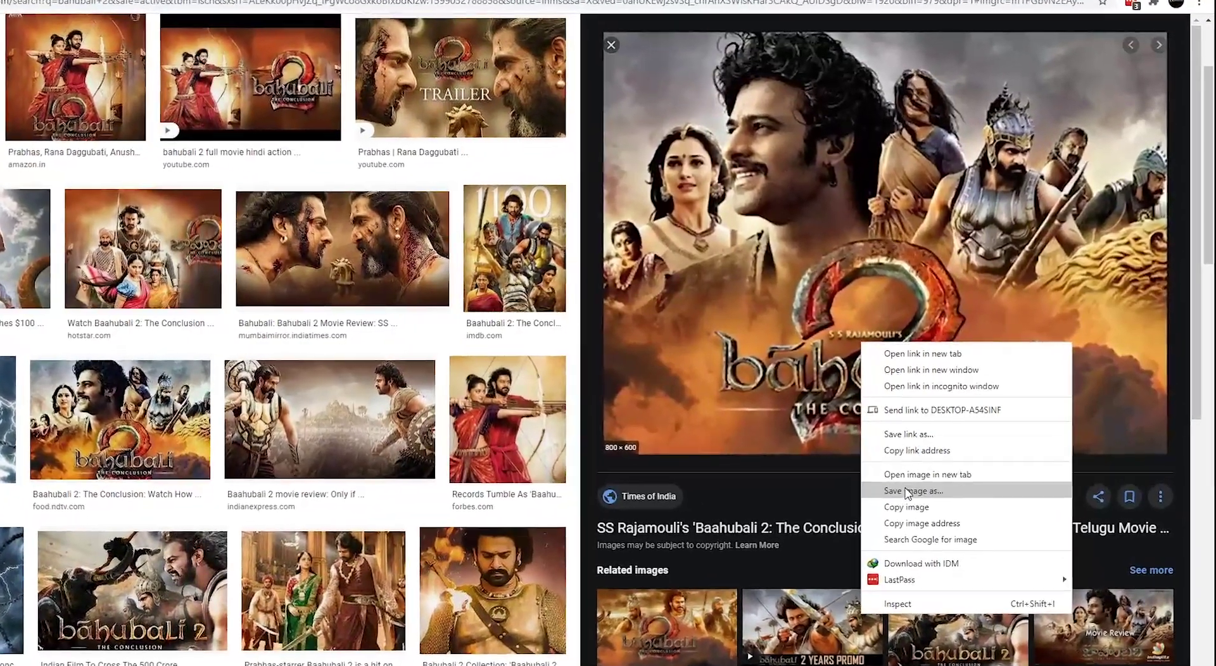
{"action": "left_click", "coordinate": [906, 492]}
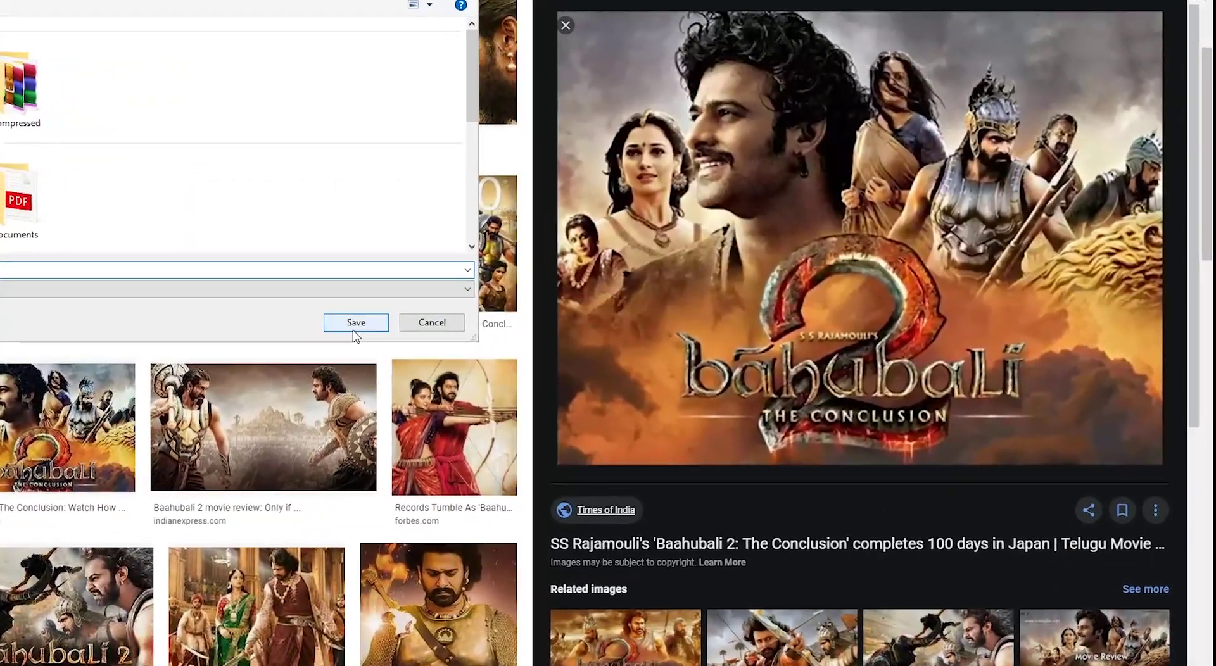
{"action": "left_click", "coordinate": [354, 331]}
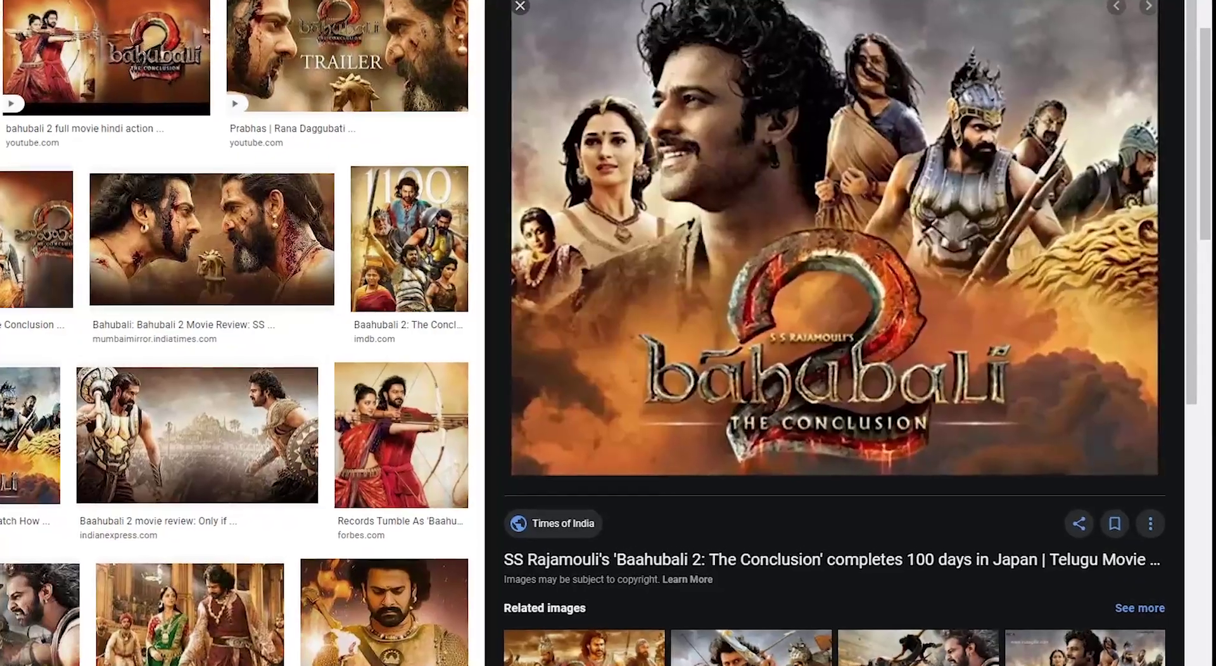
{"action": "scroll", "coordinate": [744, 450], "scroll_direction": "down", "scroll_amount": 5}
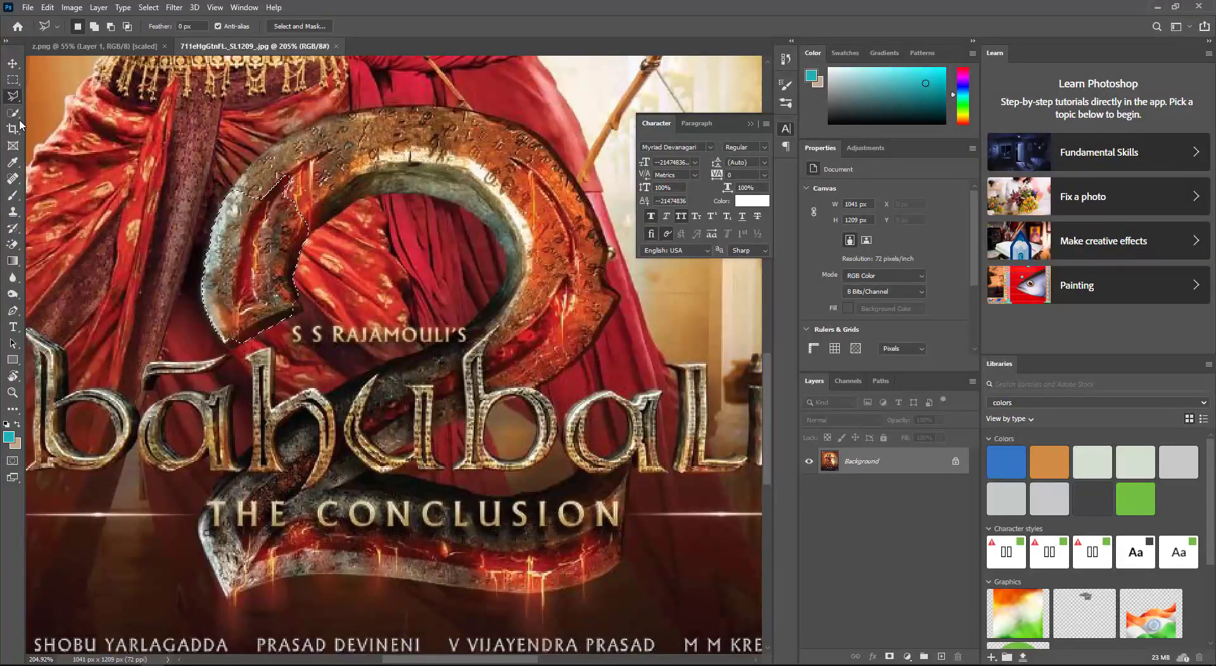
{"action": "left_click", "coordinate": [14, 114]}
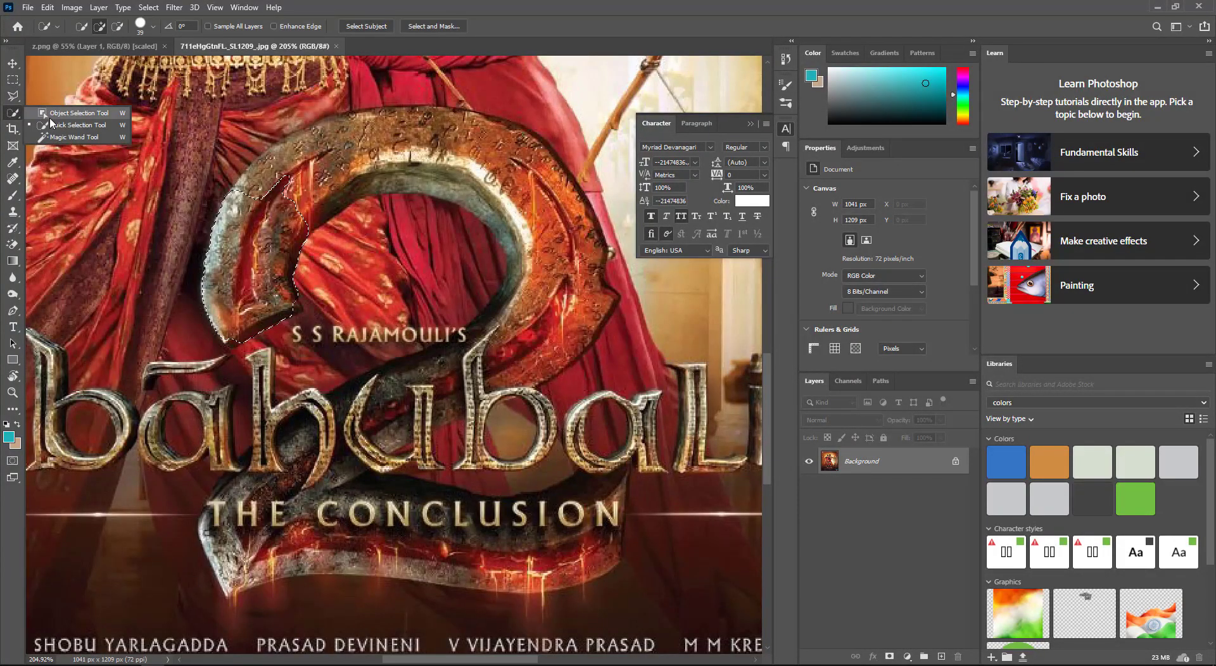
- Quick-select the poster's '2' emblem and move it into z.png as Layer 2
{"action": "left_click", "coordinate": [51, 126]}
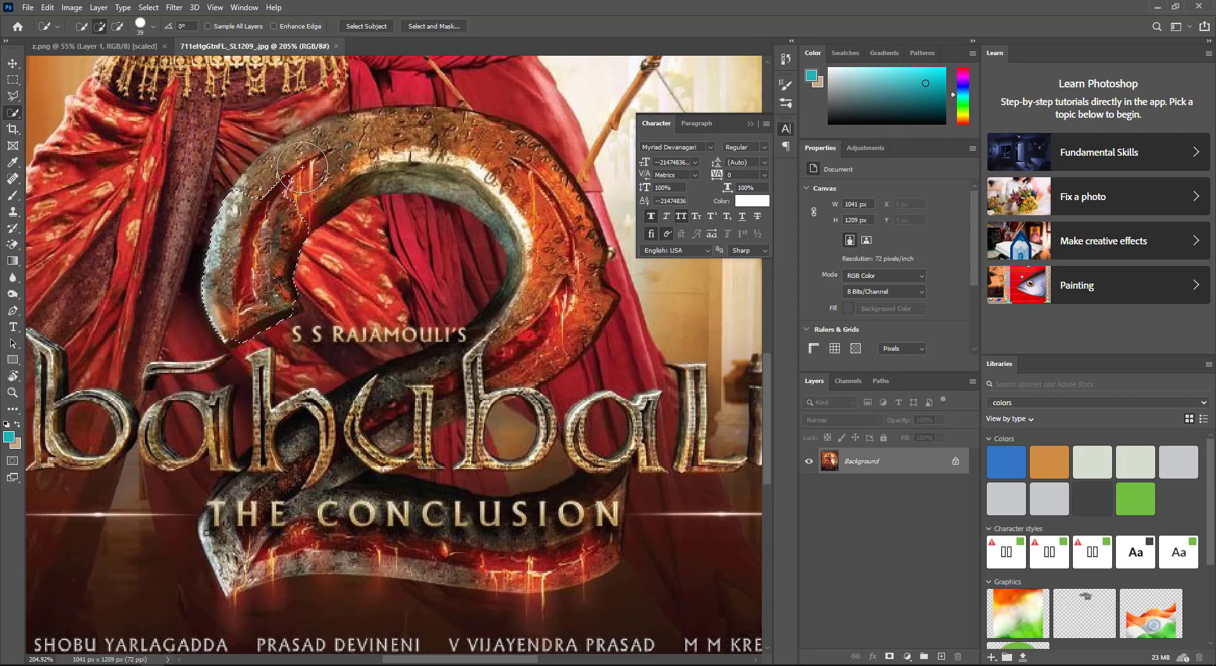
{"action": "left_click_drag", "start_coordinate": [430, 146], "coordinate": [502, 202]}
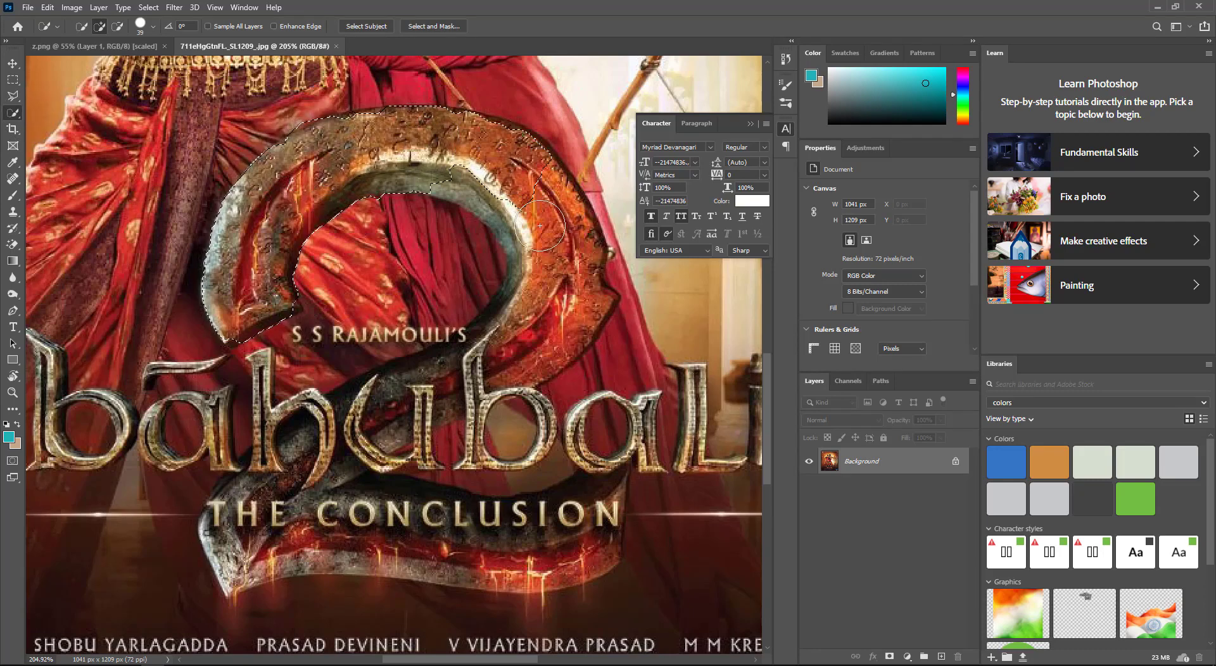
{"action": "left_click_drag", "start_coordinate": [552, 276], "coordinate": [528, 286]}
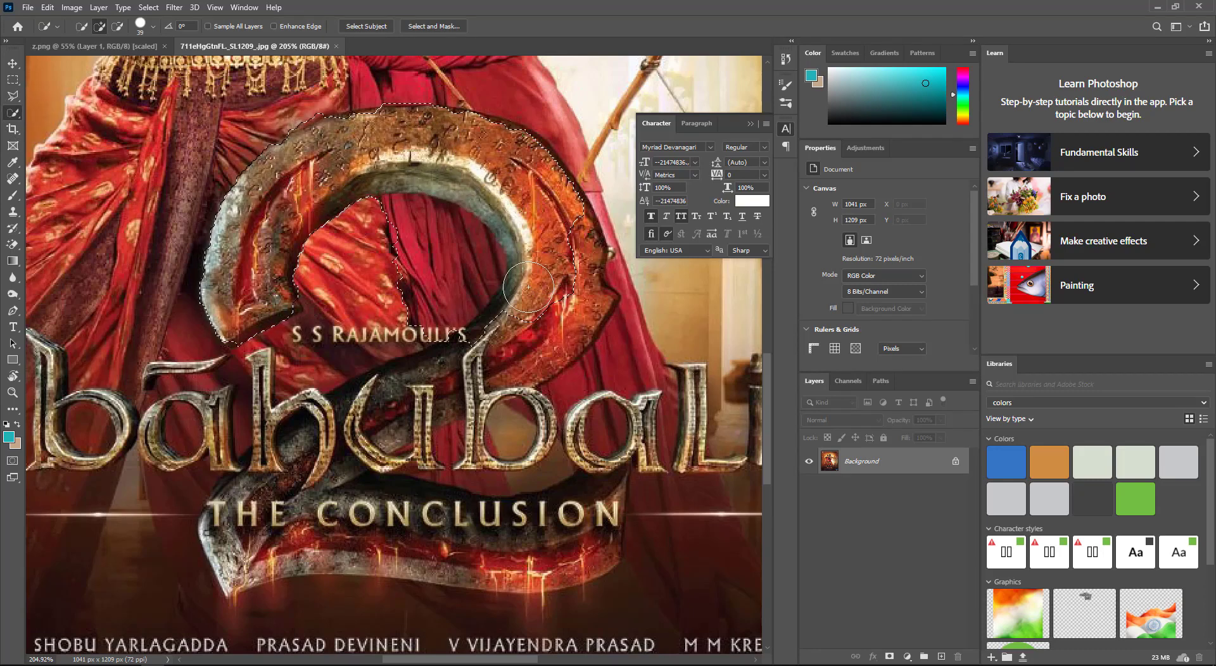
{"action": "mouse_move", "coordinate": [525, 342]}
{"action": "left_mouse_down"}
{"action": "mouse_move", "coordinate": [342, 453]}
{"action": "mouse_move", "coordinate": [268, 527]}
{"action": "mouse_move", "coordinate": [594, 557]}
{"action": "mouse_move", "coordinate": [248, 504]}
{"action": "mouse_move", "coordinate": [340, 392]}
{"action": "mouse_move", "coordinate": [267, 304]}
{"action": "mouse_move", "coordinate": [397, 133]}
{"action": "left_mouse_up"}
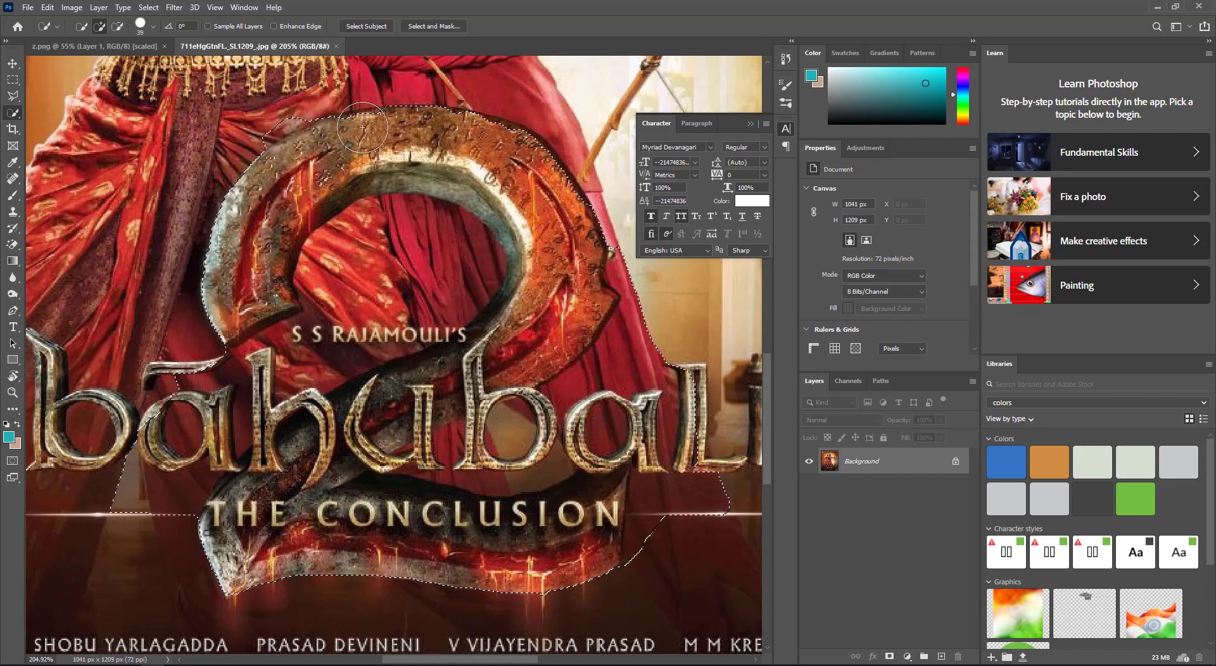
{"action": "left_click_drag", "start_coordinate": [471, 137], "coordinate": [598, 322]}
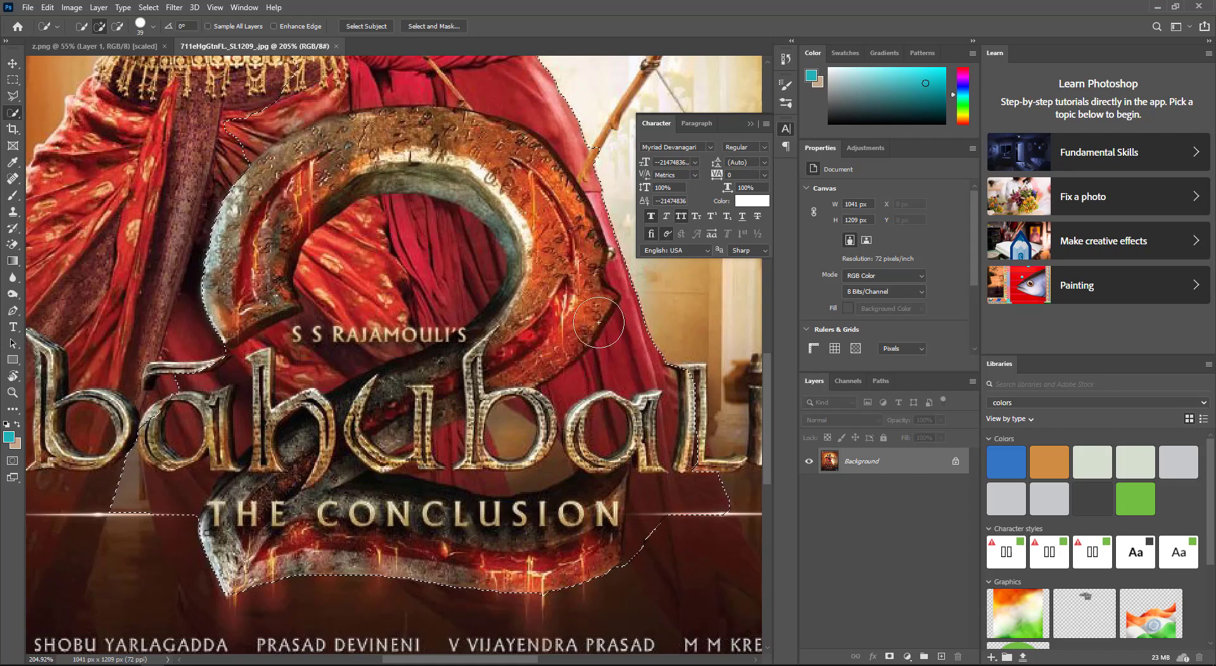
{"action": "left_click", "coordinate": [12, 63]}
{"action": "mouse_move", "coordinate": [291, 123]}
{"action": "left_mouse_down"}
{"action": "mouse_move", "coordinate": [165, 32]}
{"action": "mouse_move", "coordinate": [764, 429]}
{"action": "left_mouse_up"}
- Erase the red cloth and surrounding lettering from the '2' with Magic Eraser and Eraser
{"action": "key", "text": "e"}
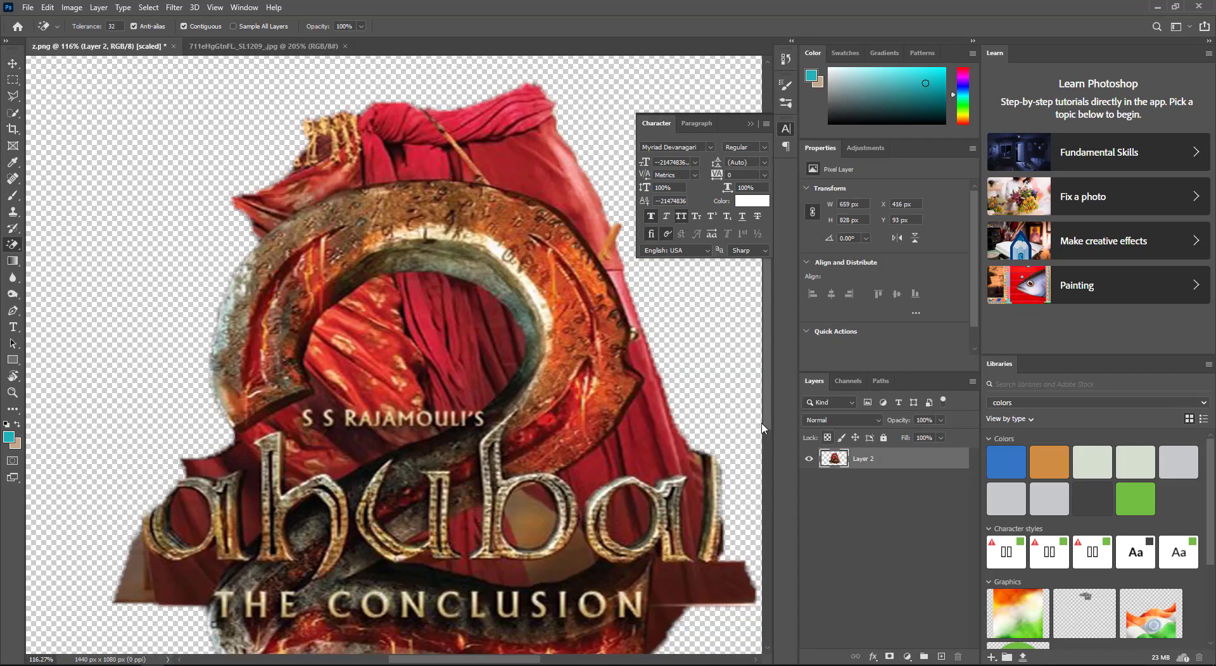
{"action": "left_click", "coordinate": [428, 130]}
{"action": "key", "text": "shift+e"}
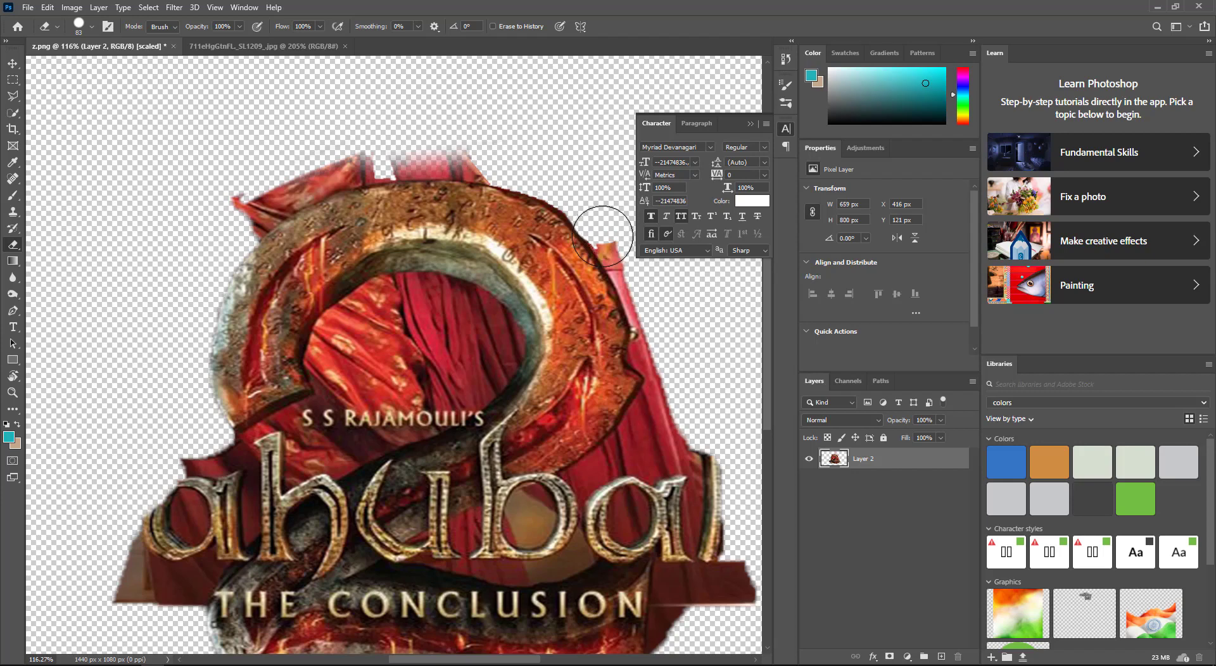
{"action": "left_click_drag", "start_coordinate": [603, 236], "coordinate": [352, 119]}
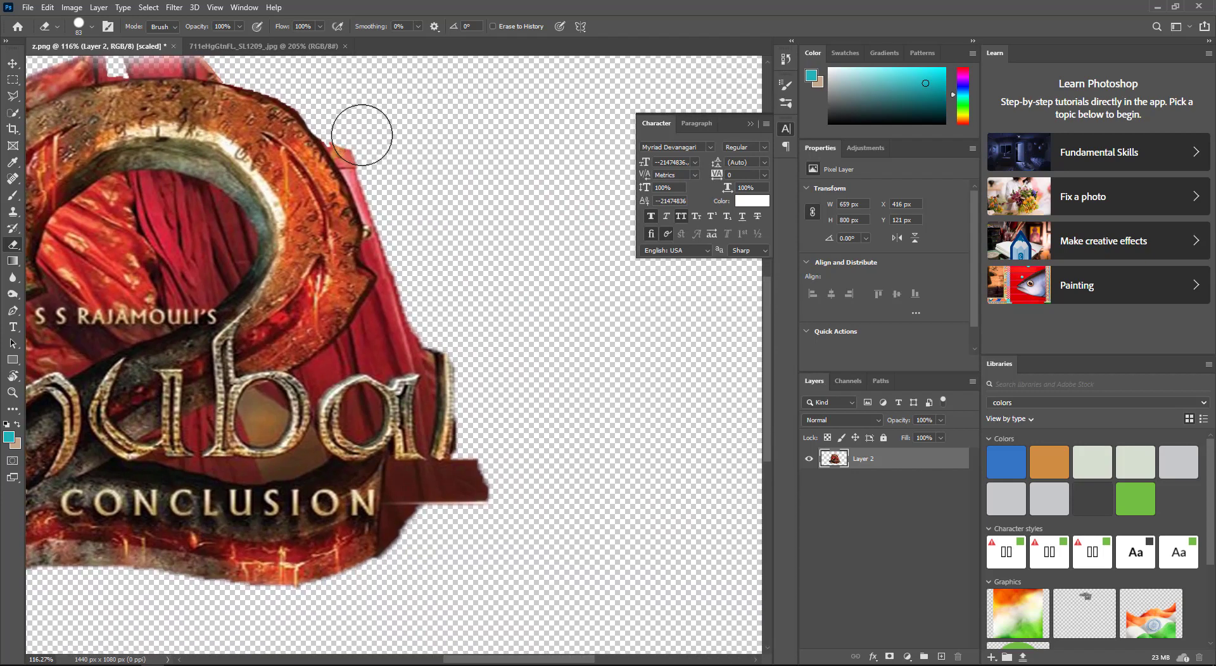
{"action": "mouse_move", "coordinate": [392, 242]}
{"action": "left_mouse_down"}
{"action": "mouse_move", "coordinate": [412, 374]}
{"action": "mouse_move", "coordinate": [421, 276]}
{"action": "mouse_move", "coordinate": [428, 326]}
{"action": "left_mouse_up"}
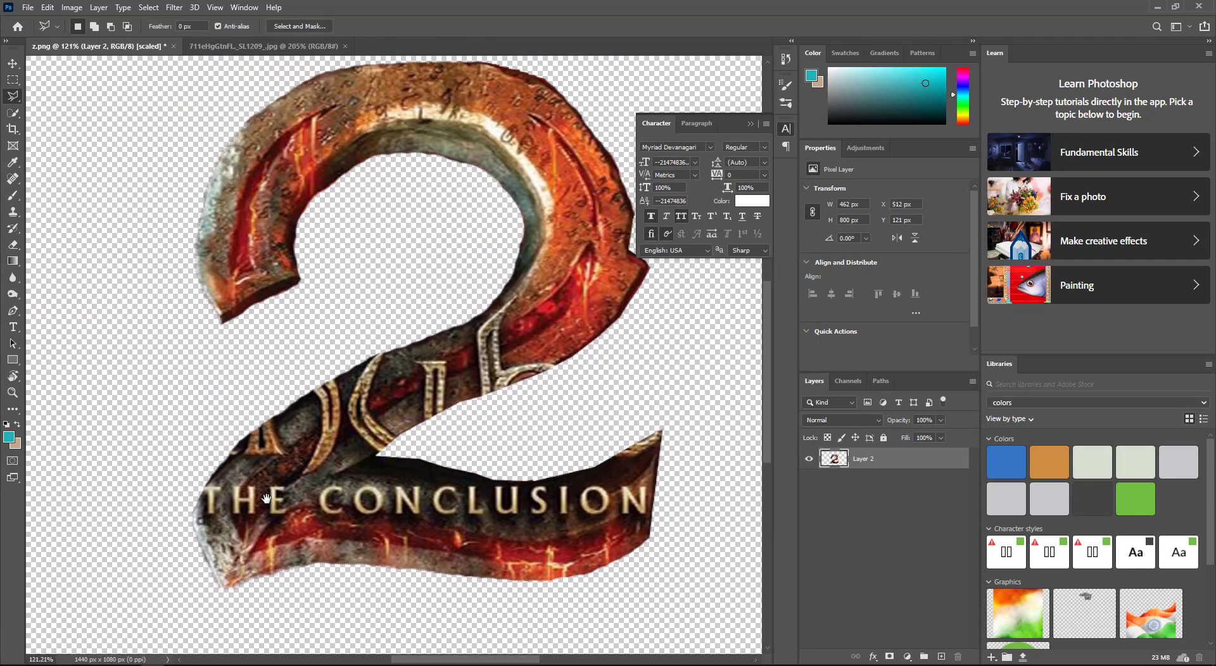
{"action": "left_click_drag", "start_coordinate": [440, 382], "coordinate": [491, 421]}
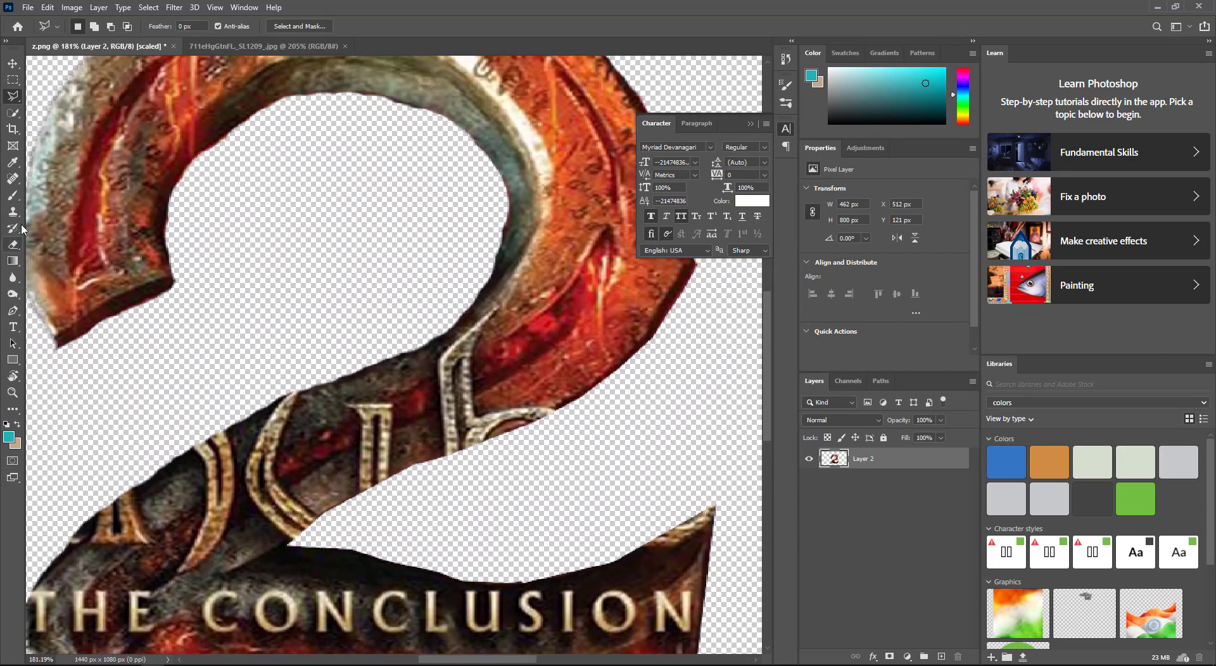
- Clone dark texture over the light stripes on the 2's lower band with a larger brush
{"action": "left_click", "coordinate": [14, 212]}
{"action": "scroll", "coordinate": [557, 375], "scroll_direction": "up", "scroll_amount": 3}
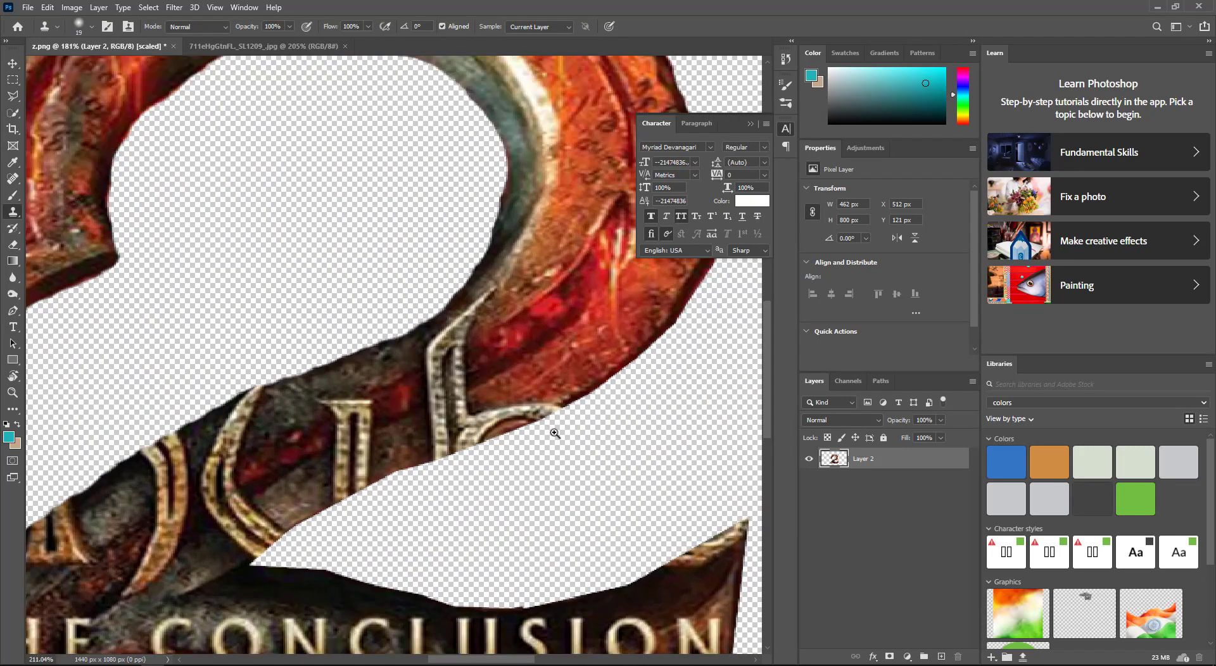
{"action": "key", "text": "bracketleft"}
{"action": "key", "text": "bracketleft"}
{"action": "key", "text": "bracketleft"}
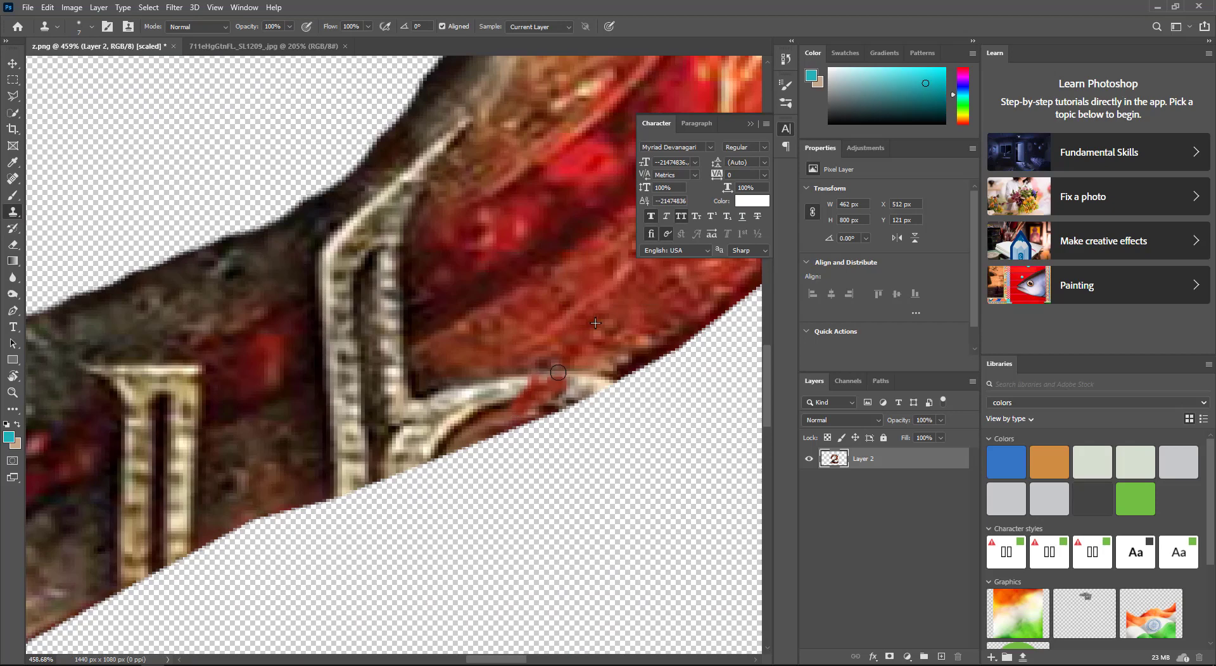
{"action": "left_click_drag", "start_coordinate": [595, 331], "coordinate": [606, 331]}
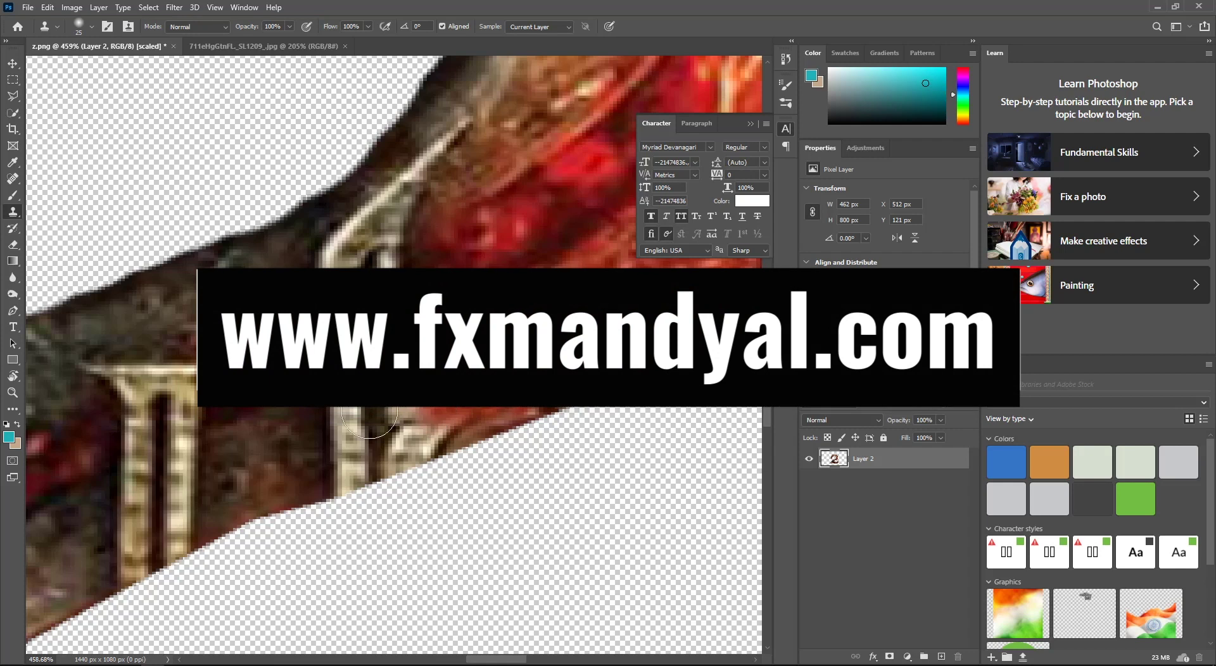
{"action": "mouse_move", "coordinate": [369, 415]}
{"action": "left_mouse_down"}
{"action": "mouse_move", "coordinate": [333, 432]}
{"action": "mouse_move", "coordinate": [307, 418]}
{"action": "mouse_move", "coordinate": [345, 451]}
{"action": "mouse_move", "coordinate": [406, 443]}
{"action": "mouse_move", "coordinate": [364, 447]}
{"action": "left_mouse_up"}
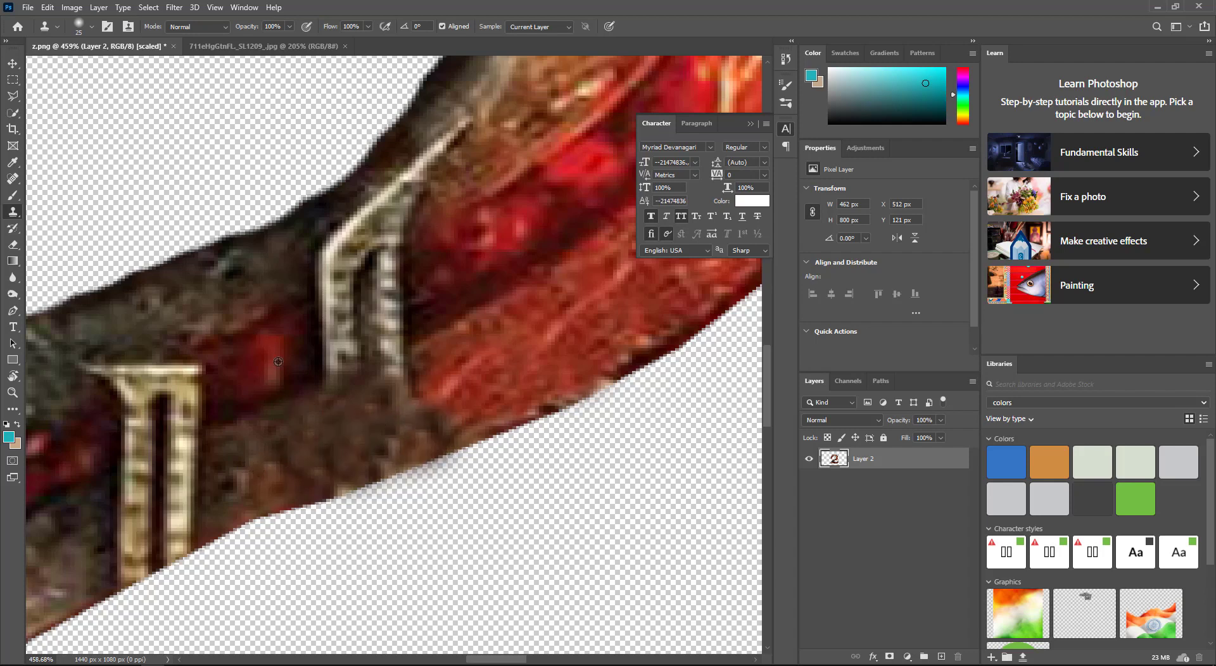
{"action": "scroll", "coordinate": [278, 362], "scroll_direction": "down", "scroll_amount": 3}
{"action": "scroll", "coordinate": [387, 348], "scroll_direction": "up", "scroll_amount": 3}
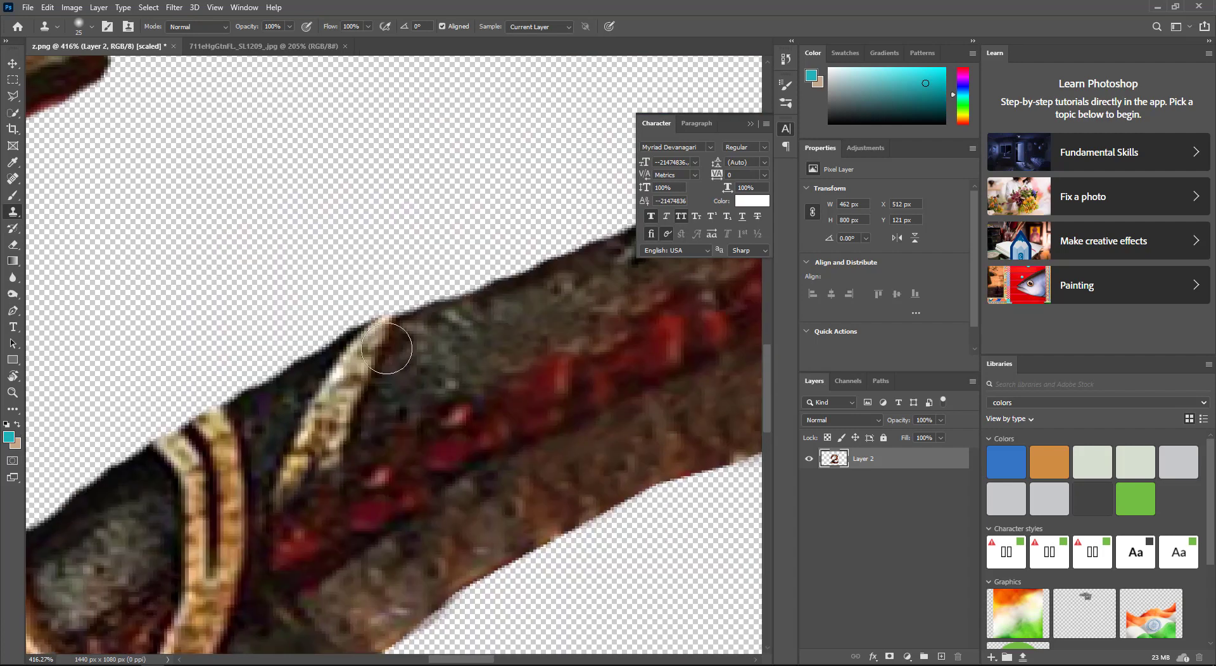
{"action": "scroll", "coordinate": [308, 468], "scroll_direction": "down", "scroll_amount": 3}
{"action": "scroll", "coordinate": [380, 418], "scroll_direction": "down", "scroll_amount": 3}
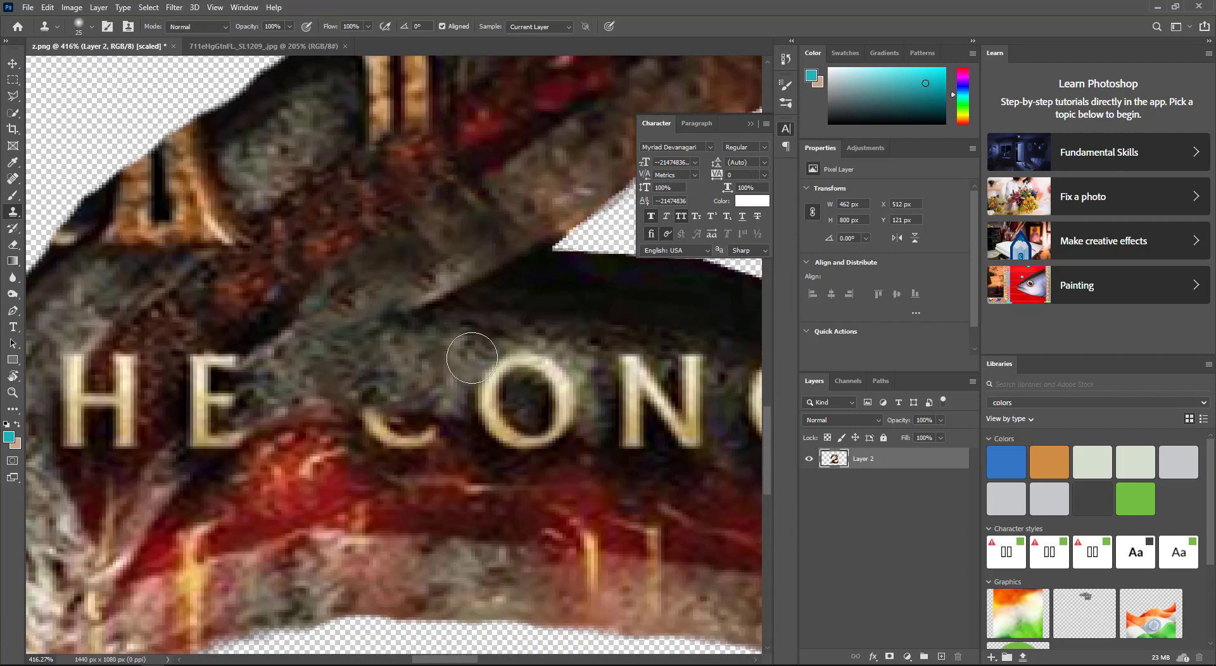
- Clone-stamp out the THE CONCLUSION lettering across the band
{"action": "left_click_drag", "start_coordinate": [471, 357], "coordinate": [320, 426]}
{"action": "scroll", "coordinate": [380, 436], "scroll_direction": "right", "scroll_amount": 3}
{"action": "left_click_drag", "start_coordinate": [407, 443], "coordinate": [484, 443]}
{"action": "scroll", "coordinate": [78, 414], "scroll_direction": "down", "scroll_amount": 2}
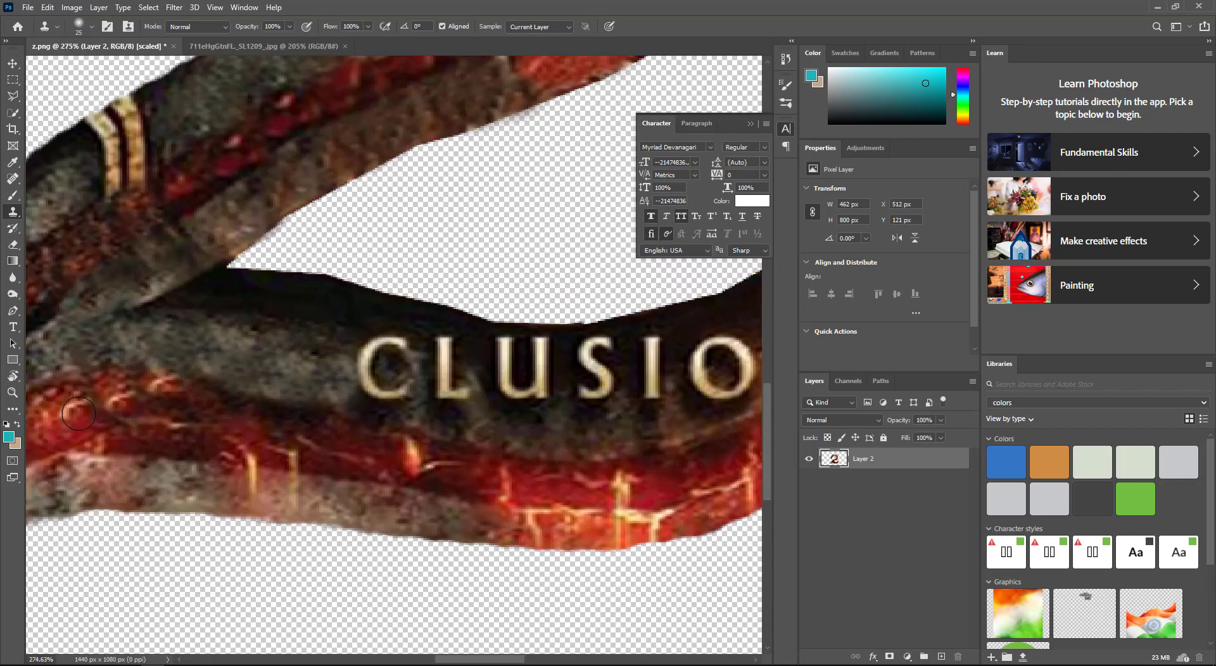
{"action": "scroll", "coordinate": [261, 413], "scroll_direction": "right", "scroll_amount": 5}
{"action": "left_click_drag", "start_coordinate": [116, 407], "coordinate": [265, 380]}
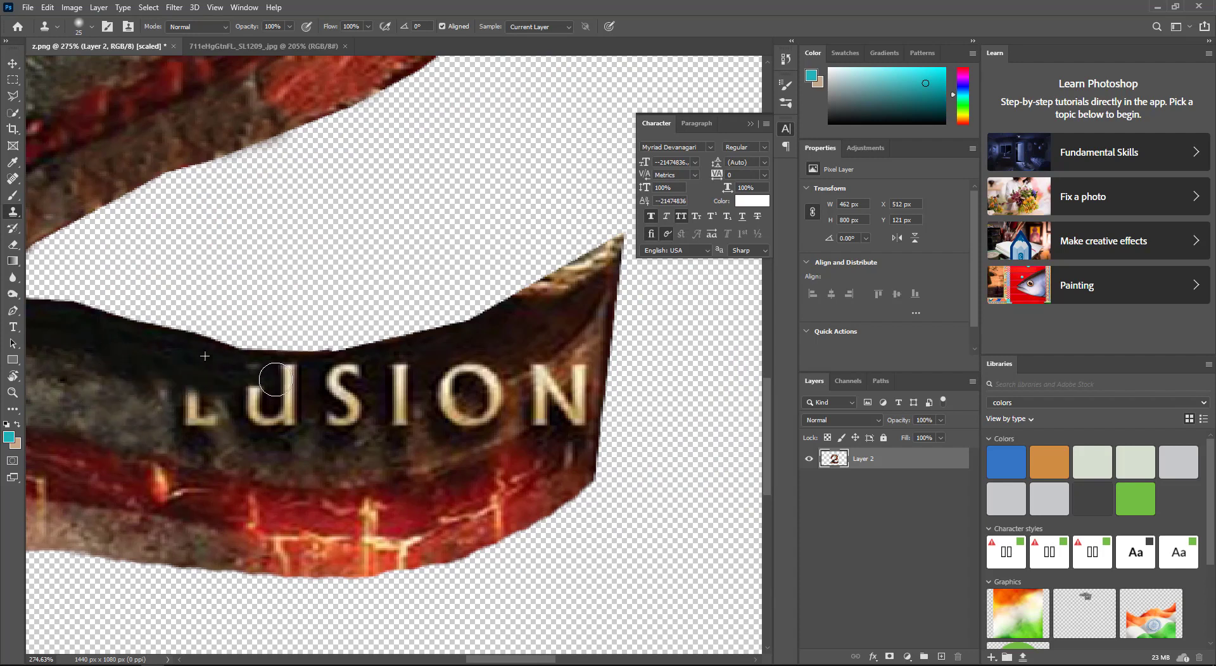
{"action": "left_click_drag", "start_coordinate": [351, 372], "coordinate": [320, 372]}
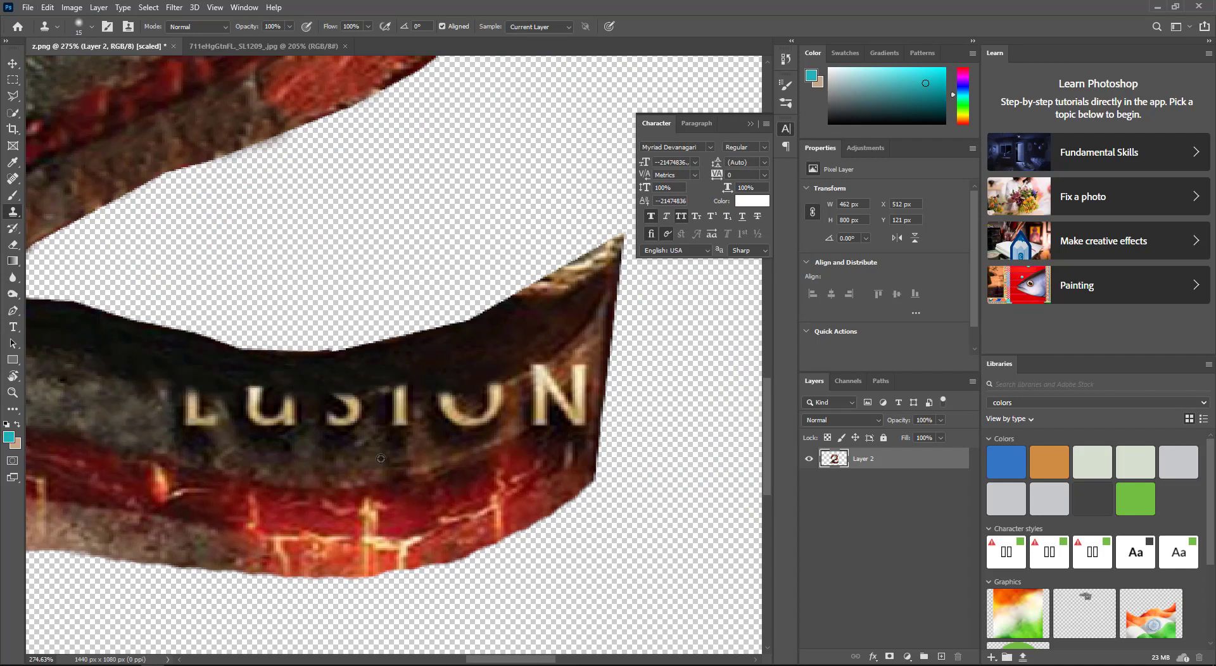
{"action": "mouse_move", "coordinate": [381, 458]}
{"action": "left_mouse_down"}
{"action": "mouse_move", "coordinate": [537, 371]}
{"action": "mouse_move", "coordinate": [555, 404]}
{"action": "left_mouse_up"}
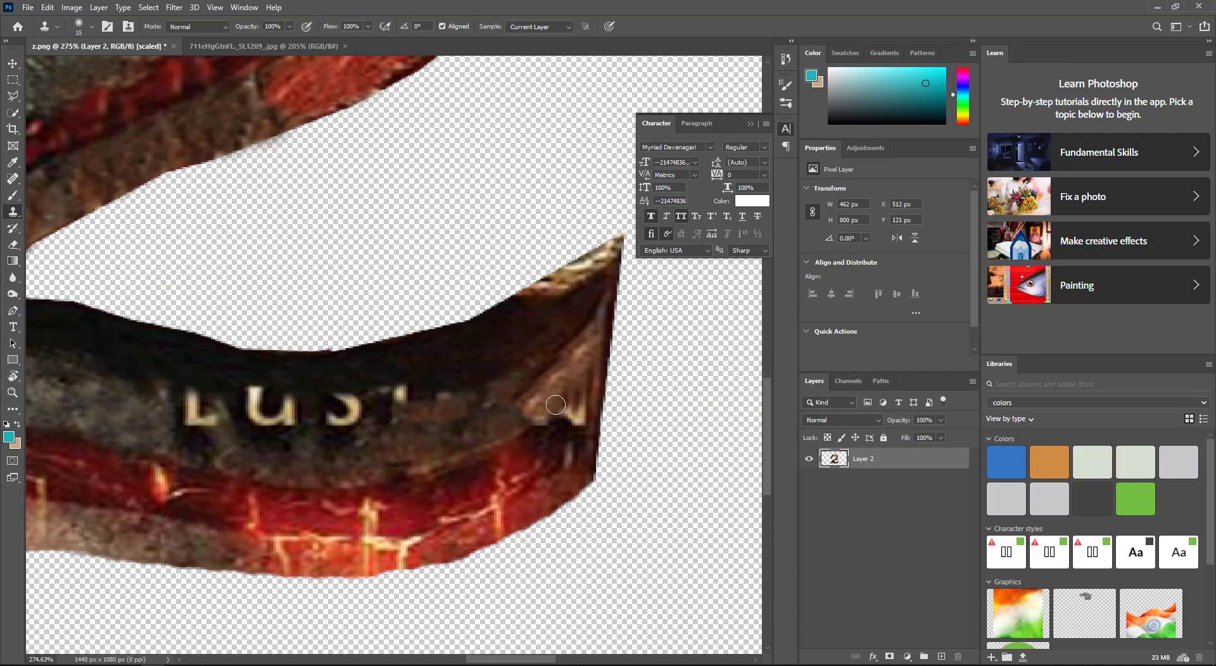
{"action": "scroll", "coordinate": [407, 380], "scroll_direction": "up", "scroll_amount": 2}
{"action": "left_click_drag", "start_coordinate": [361, 368], "coordinate": [627, 323]}
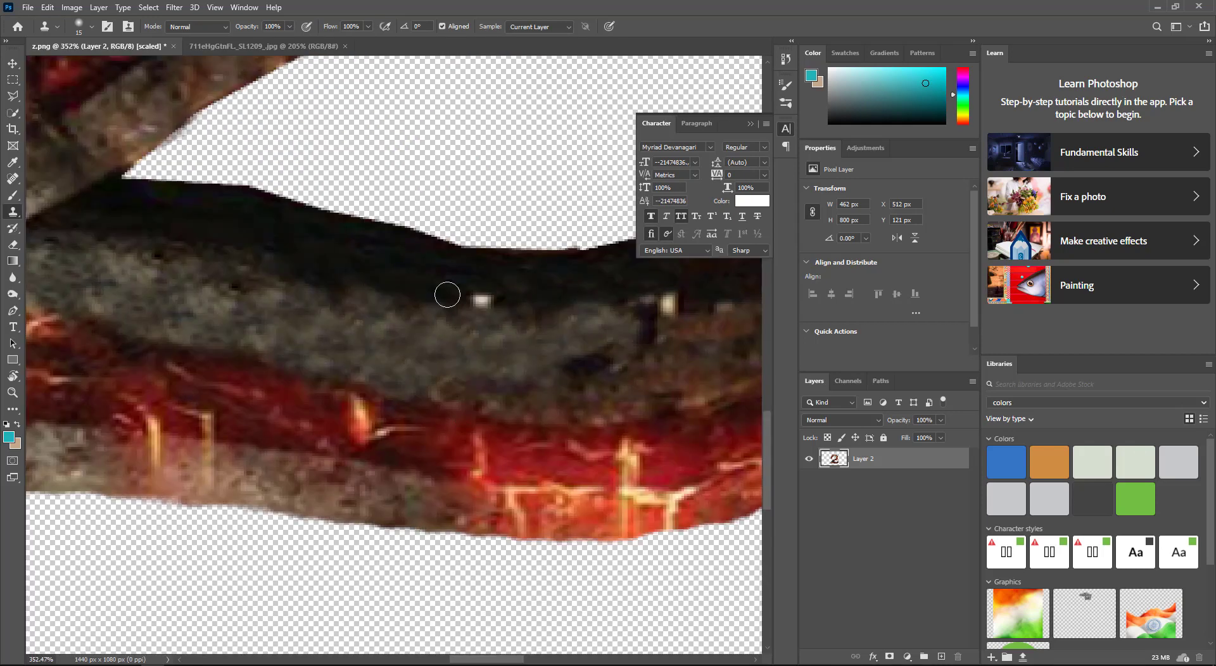
{"action": "scroll", "coordinate": [447, 295], "scroll_direction": "down", "scroll_amount": 2}
{"action": "scroll", "coordinate": [613, 387], "scroll_direction": "left", "scroll_amount": 3}
{"action": "mouse_move", "coordinate": [374, 437]}
{"action": "left_mouse_down"}
{"action": "mouse_move", "coordinate": [319, 406]}
{"action": "mouse_move", "coordinate": [209, 443]}
{"action": "left_mouse_up"}
{"action": "scroll", "coordinate": [215, 443], "scroll_direction": "up", "scroll_amount": 2}
{"action": "left_click_drag", "start_coordinate": [368, 418], "coordinate": [305, 457]}
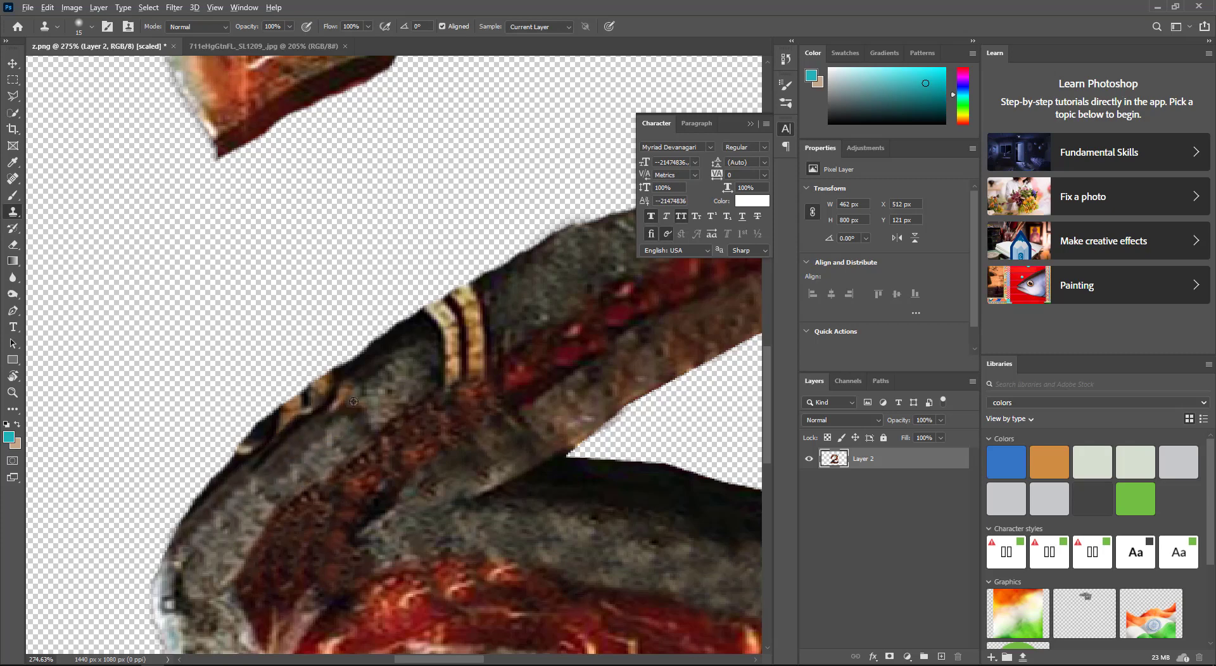
- Erase remaining leftovers around the 2 and fit the whole image in view
{"action": "key", "text": "e"}
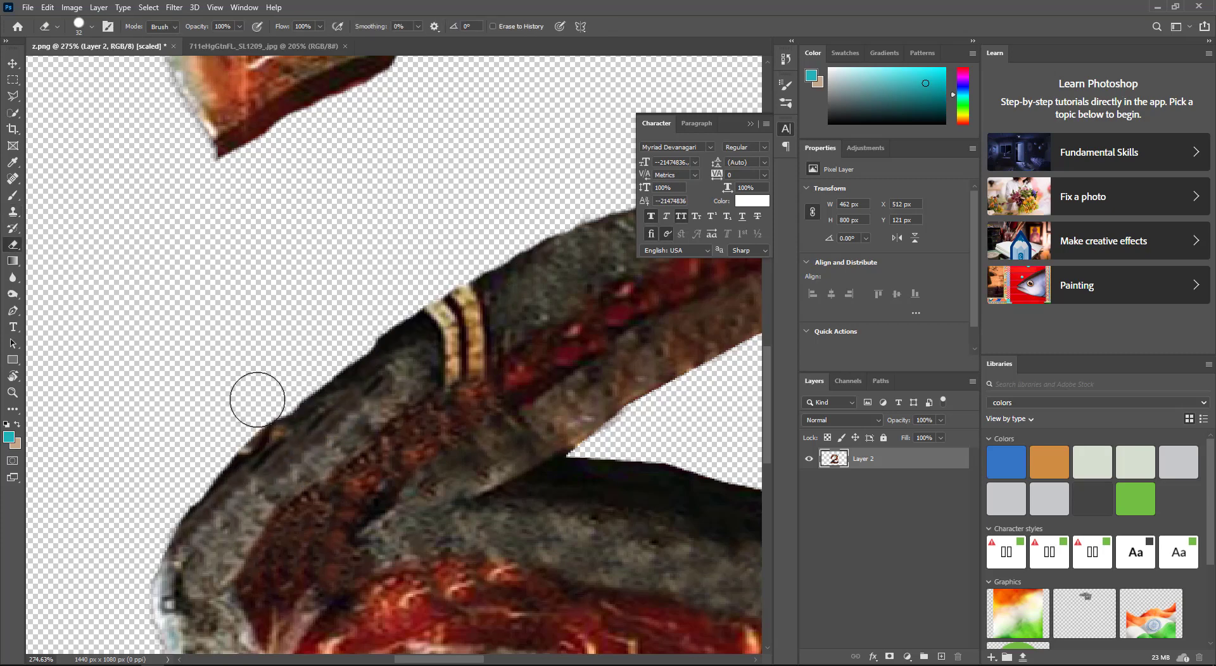
{"action": "mouse_move", "coordinate": [399, 352]}
{"action": "left_mouse_down"}
{"action": "mouse_move", "coordinate": [248, 415]}
{"action": "mouse_move", "coordinate": [283, 371]}
{"action": "left_mouse_up"}
{"action": "key", "text": "ctrl+0"}
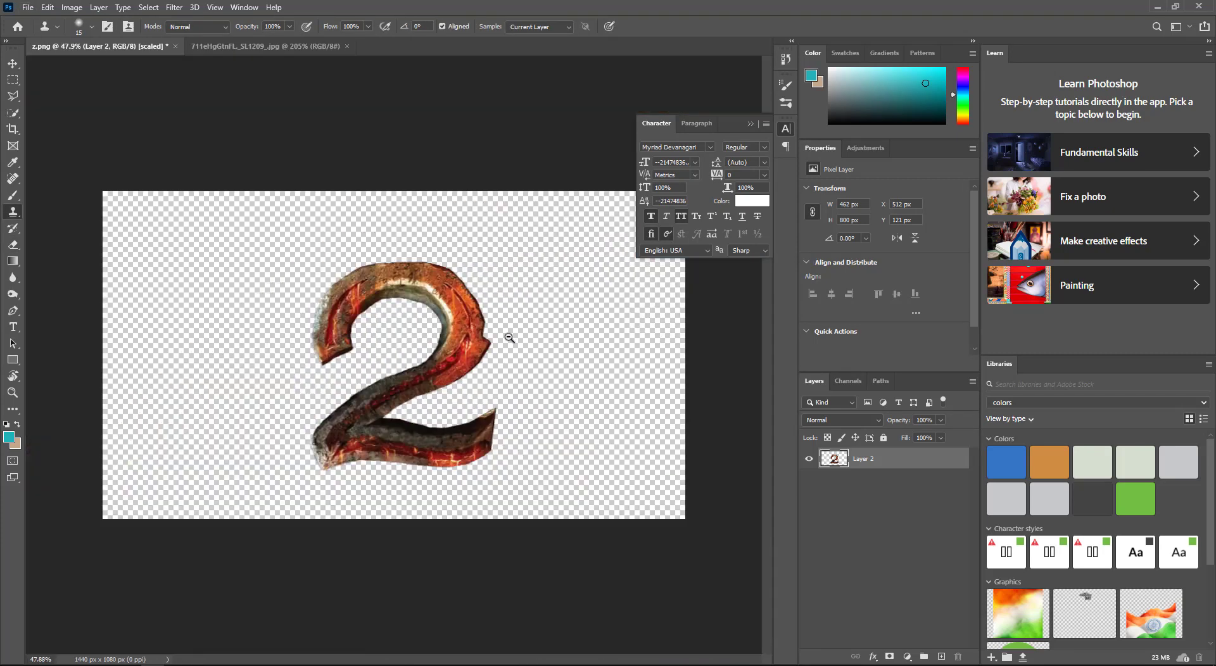
- Export the image as PNG-24 via Save for Web and browse to This PC
{"action": "key", "text": "ctrl+alt+shift+s"}
{"action": "left_click", "coordinate": [760, 135]}
{"action": "left_click", "coordinate": [764, 170]}
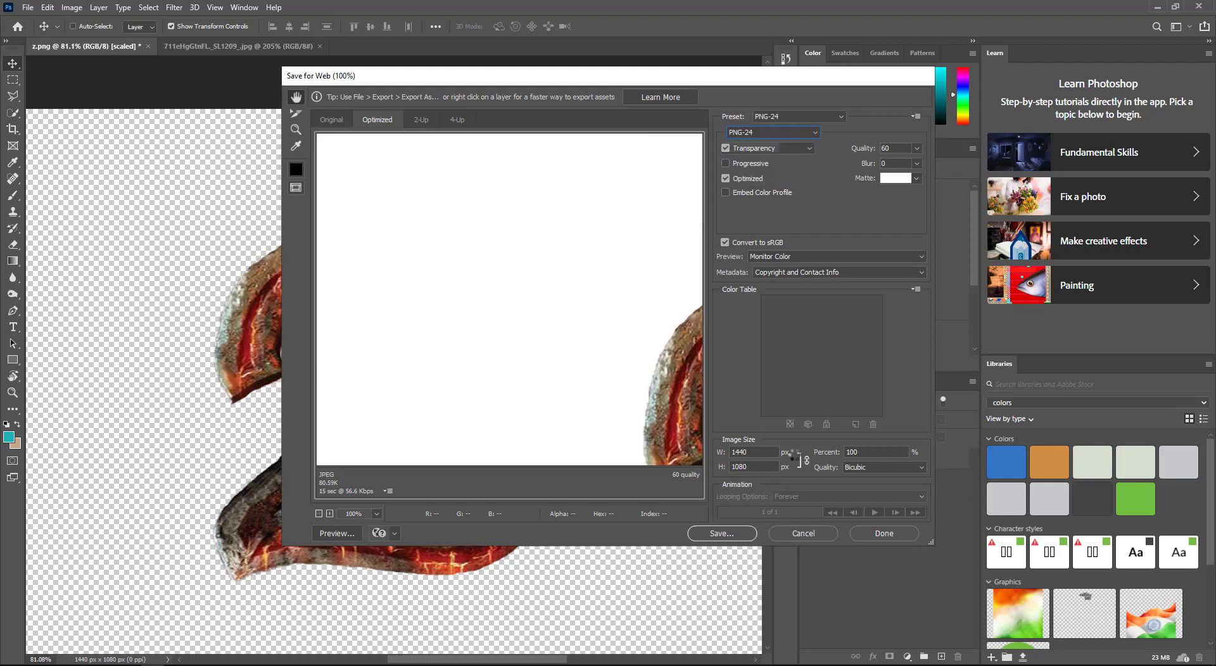
{"action": "left_click", "coordinate": [732, 533]}
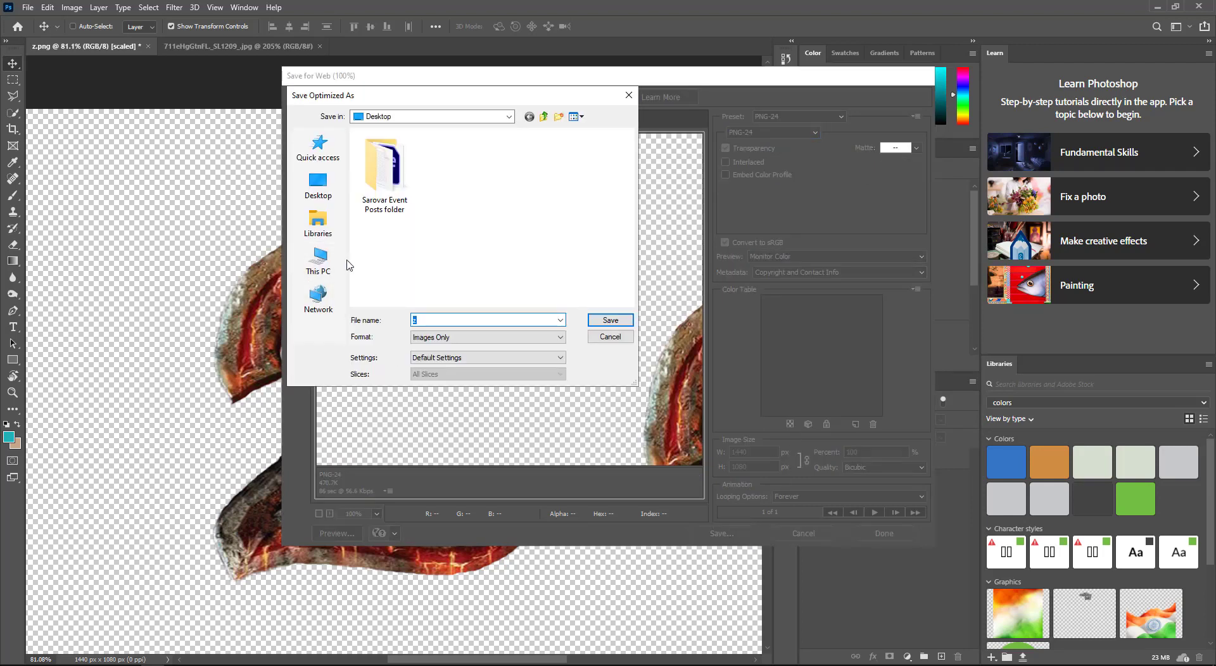
{"action": "left_click", "coordinate": [319, 258]}
{"action": "scroll", "coordinate": [418, 283], "scroll_direction": "down", "scroll_amount": 5}
{"action": "scroll", "coordinate": [418, 282], "scroll_direction": "down", "scroll_amount": 3}
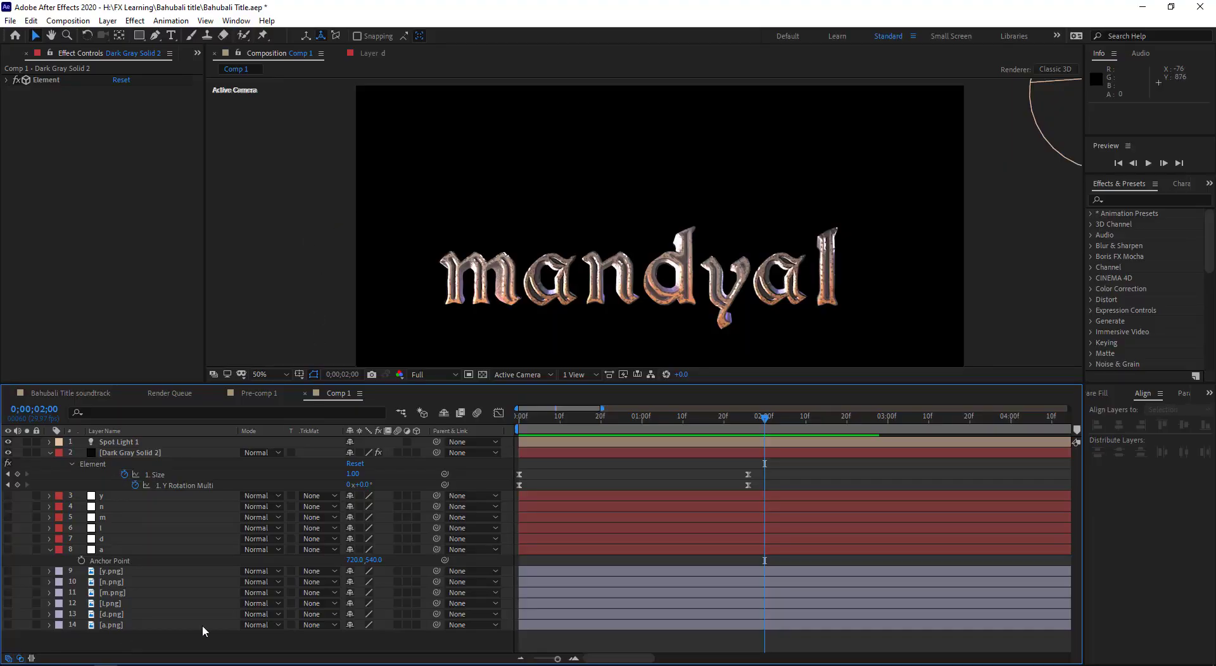
- Import 2.png into the project
{"action": "left_click", "coordinate": [8, 66]}
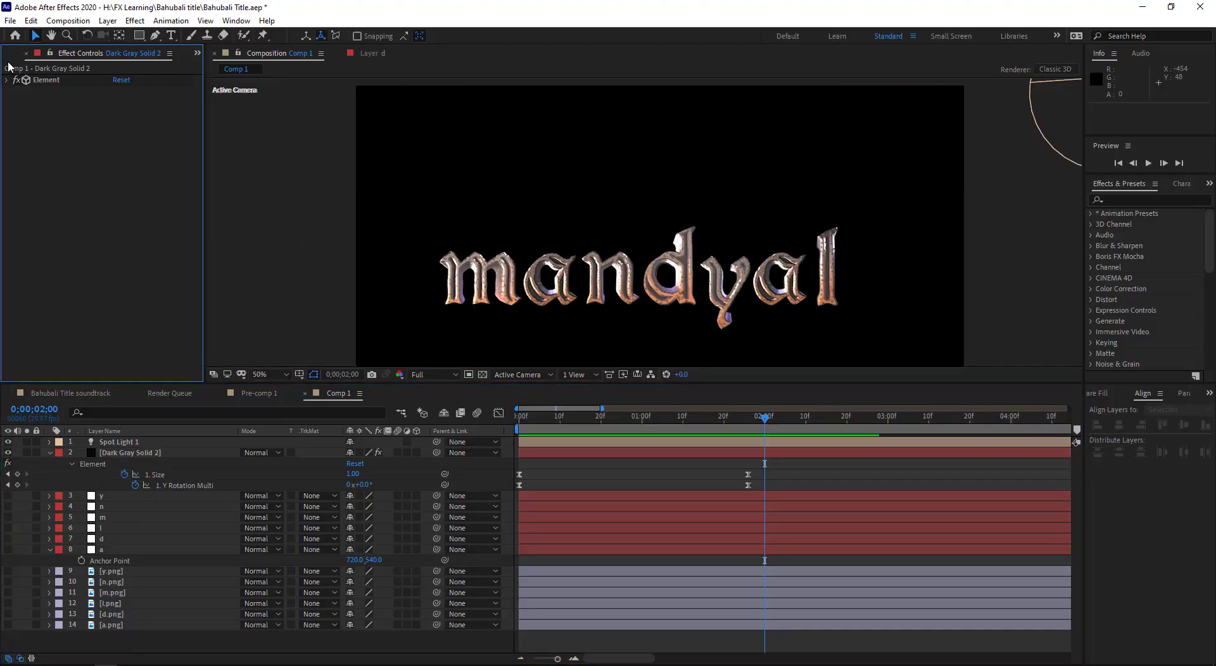
{"action": "left_click", "coordinate": [12, 57]}
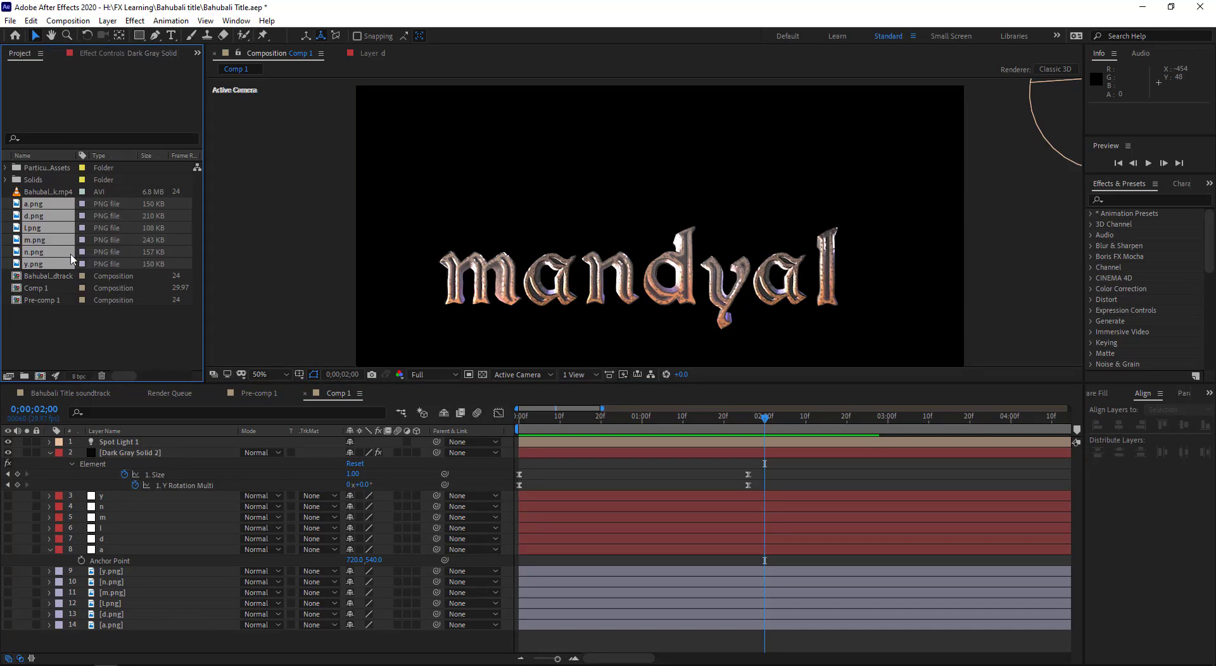
{"action": "double_click", "coordinate": [71, 342]}
{"action": "double_click", "coordinate": [164, 158]}
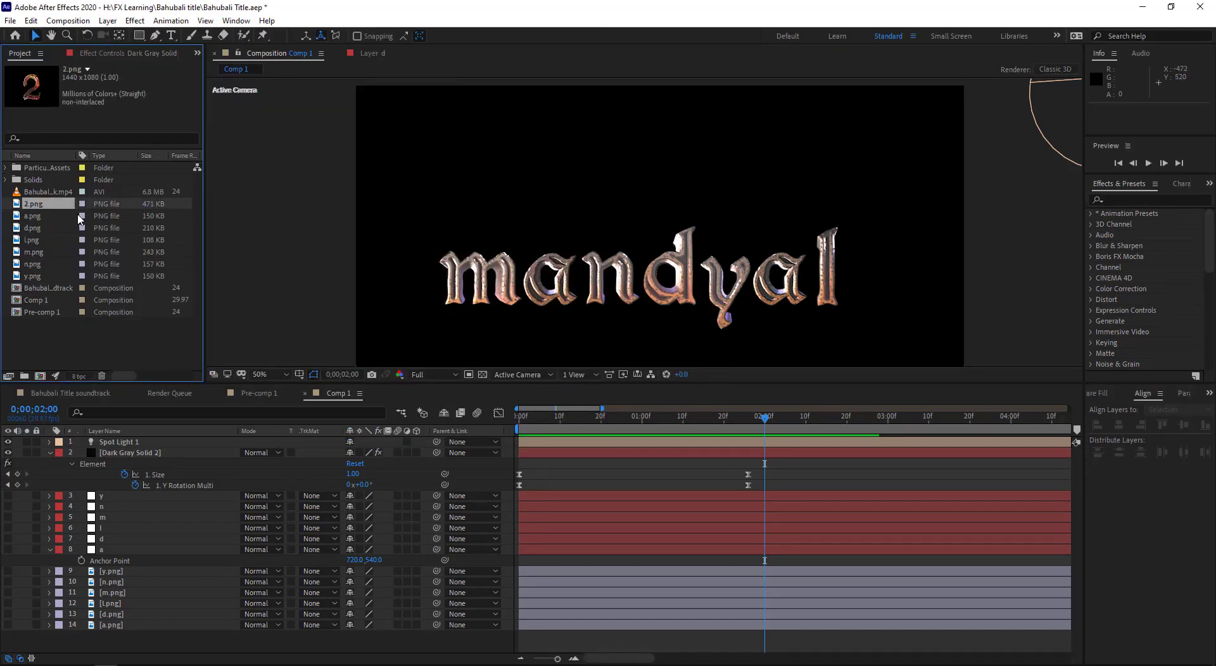
- Add 2.png to Comp 1, undoing the accidental move of the 2 layer
{"action": "left_click", "coordinate": [79, 216]}
{"action": "left_click_drag", "start_coordinate": [35, 204], "coordinate": [187, 641]}
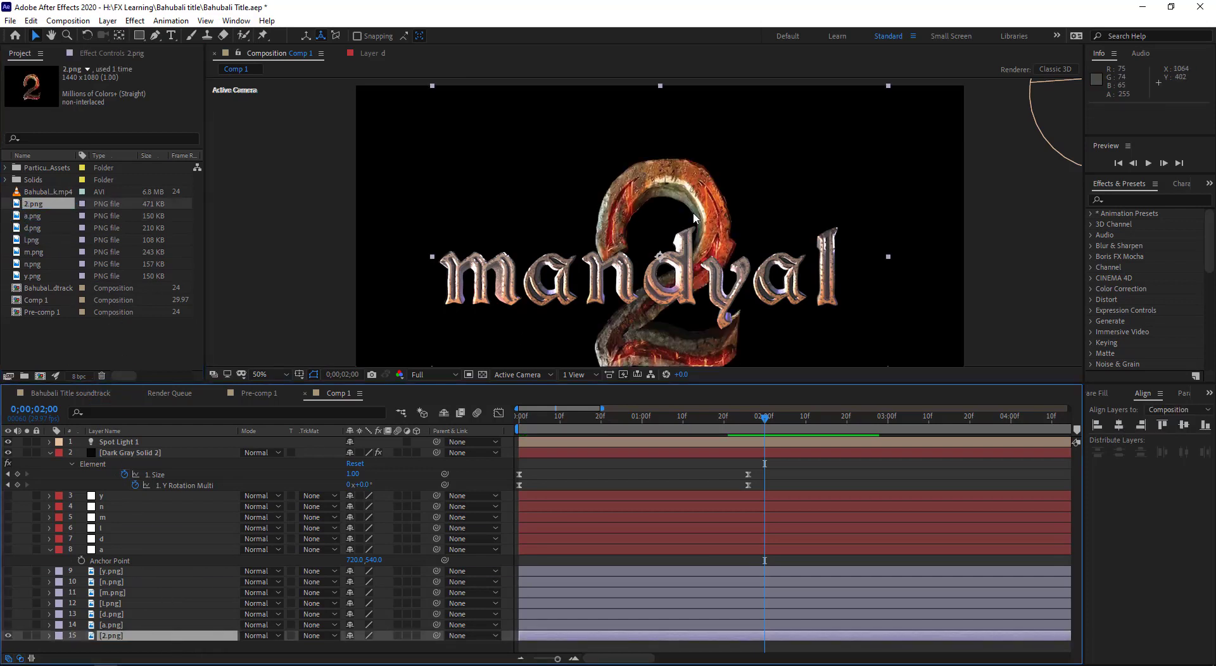
{"action": "left_click_drag", "start_coordinate": [694, 218], "coordinate": [671, 203]}
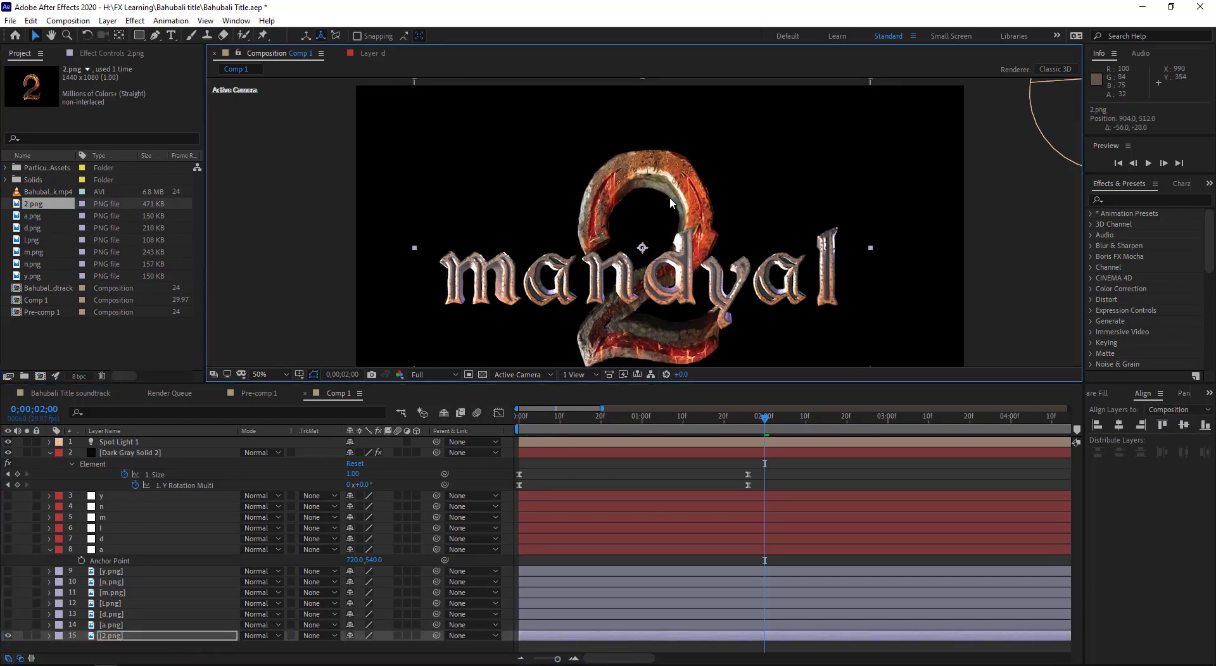
{"action": "key", "text": "ctrl+z"}
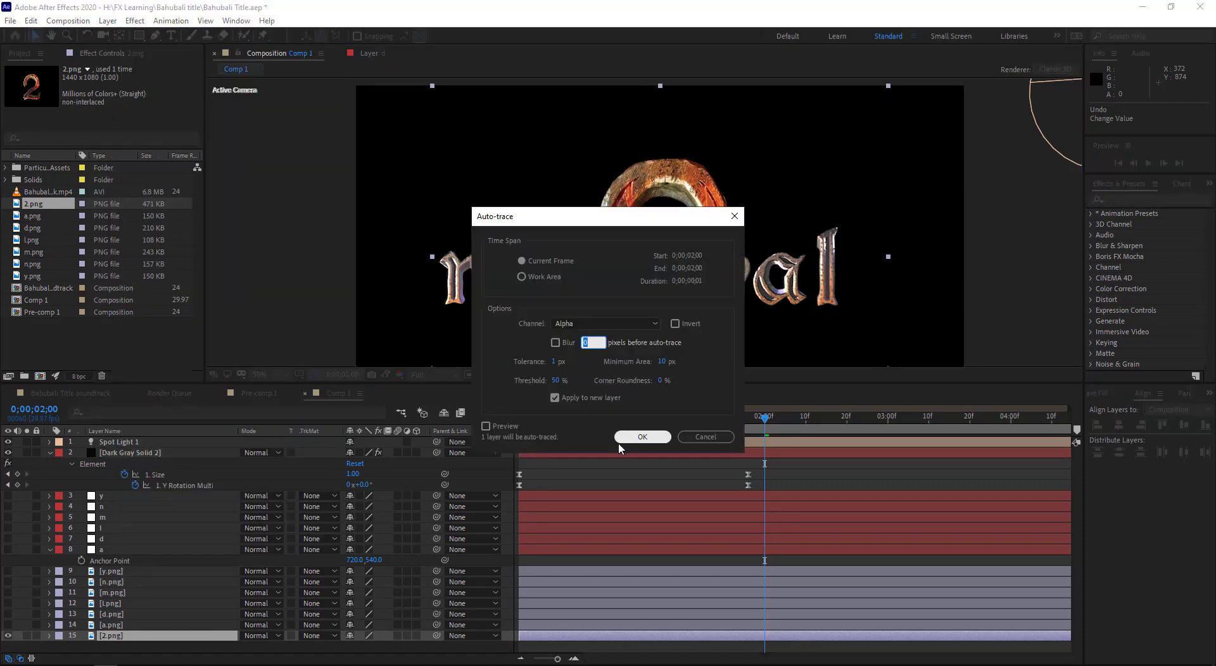
- Auto-trace the 2 image into a mask and delete the first excess points
{"action": "left_click", "coordinate": [627, 436]}
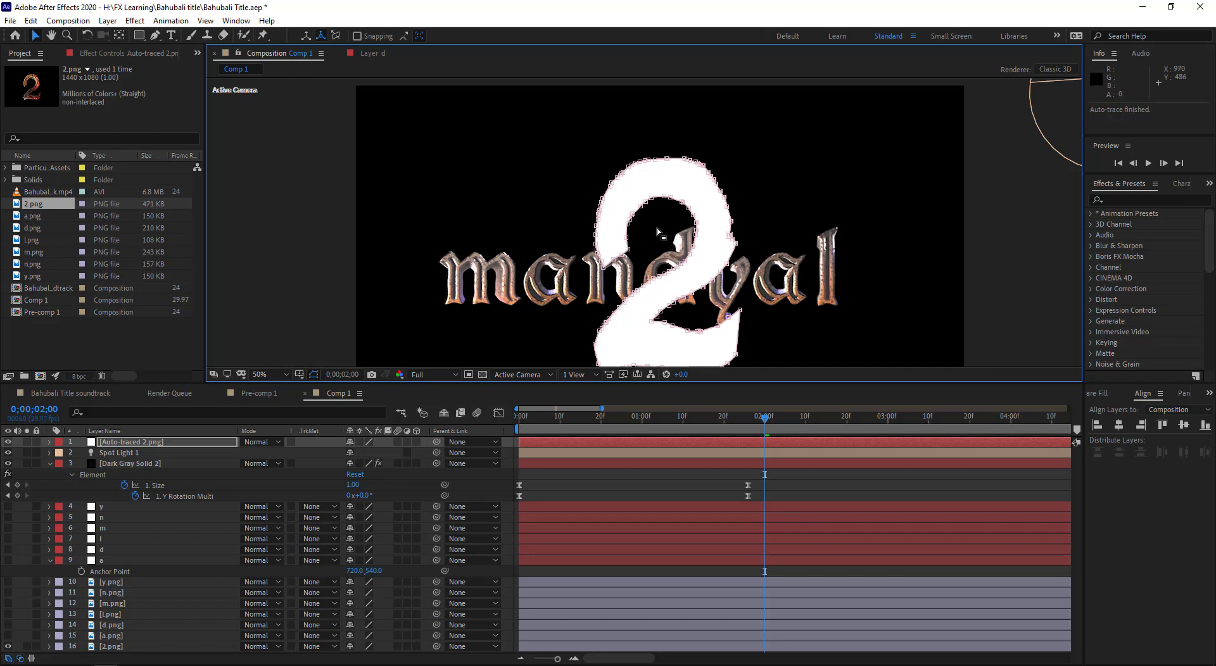
{"action": "scroll", "coordinate": [658, 232], "scroll_direction": "up", "scroll_amount": 4}
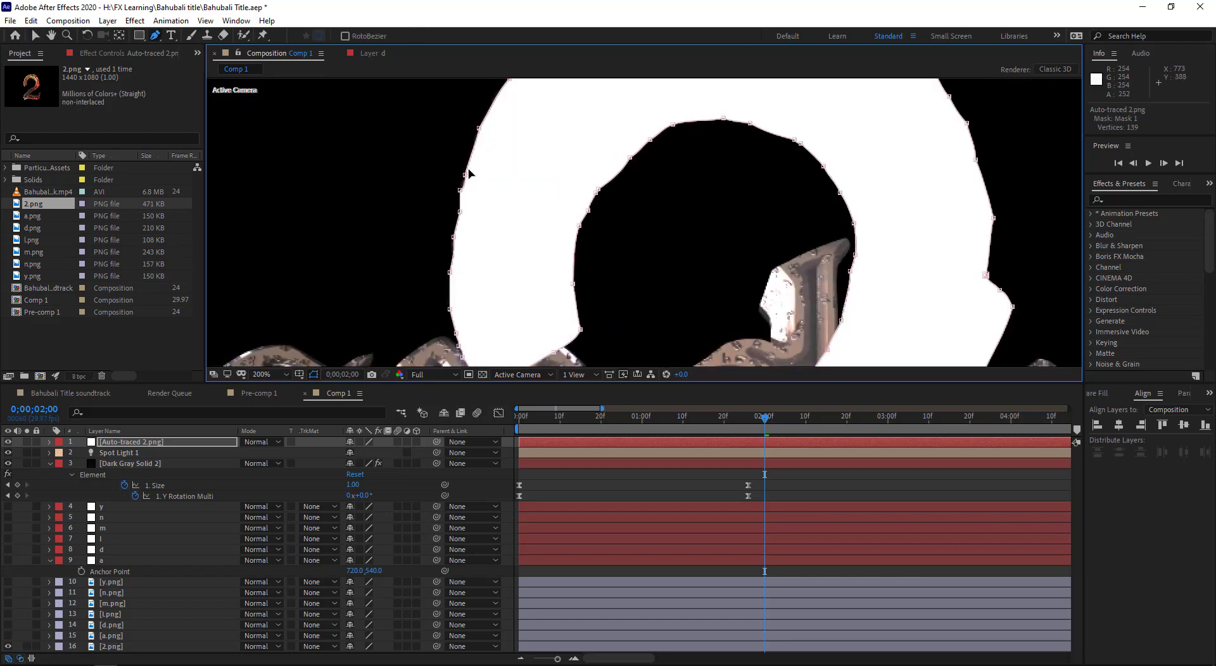
{"action": "scroll", "coordinate": [415, 326], "scroll_direction": "right", "scroll_amount": 2}
{"action": "scroll", "coordinate": [570, 279], "scroll_direction": "up", "scroll_amount": 3}
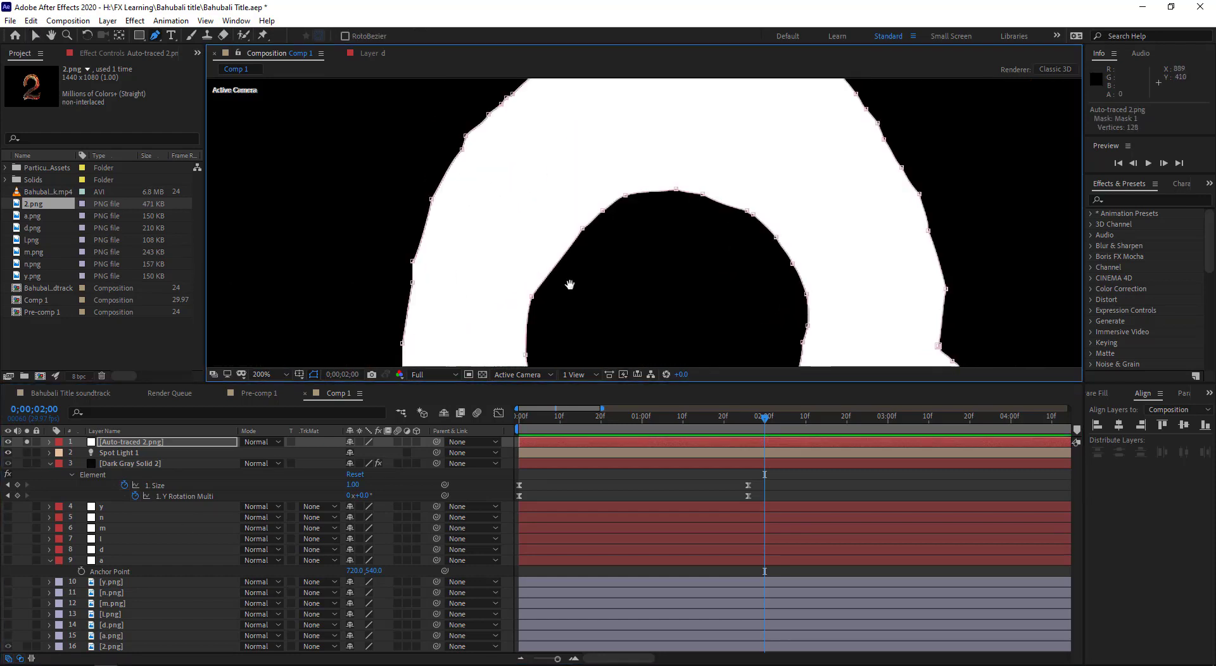
{"action": "key", "text": "Delete"}
{"action": "scroll", "coordinate": [525, 291], "scroll_direction": "left", "scroll_amount": 2}
{"action": "scroll", "coordinate": [599, 227], "scroll_direction": "up", "scroll_amount": 3}
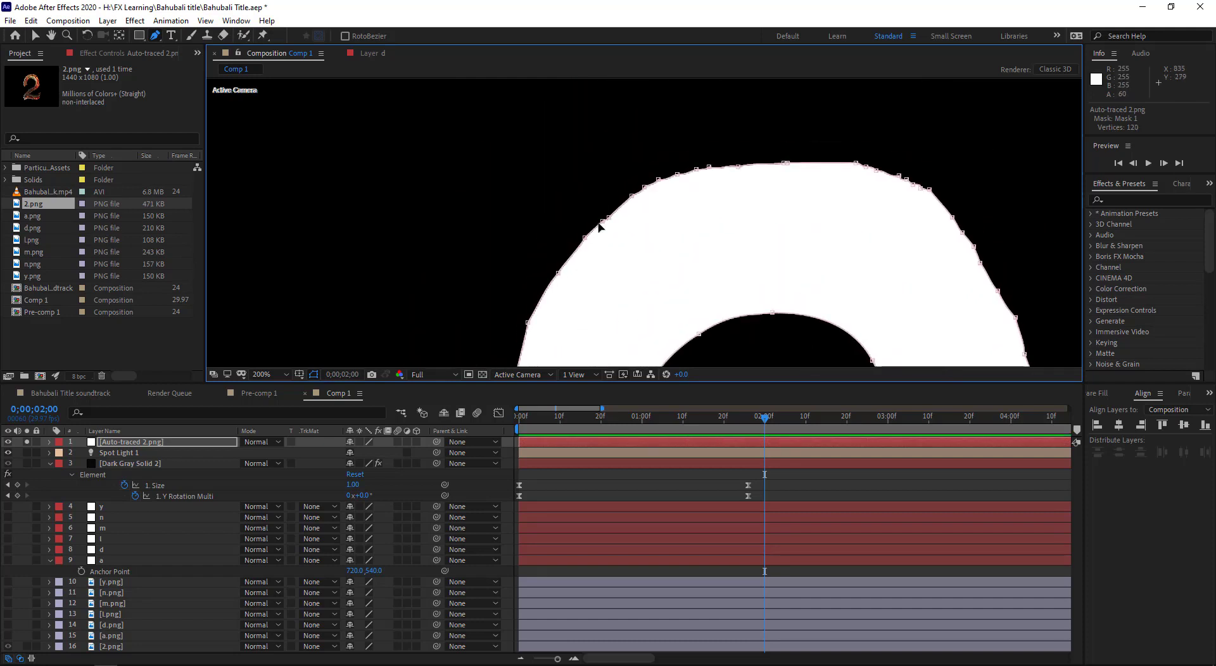
- Thin out the extra mask points along the top edge of the 2's hole
{"action": "left_click", "coordinate": [787, 165]}
{"action": "left_click", "coordinate": [866, 167]}
{"action": "left_click", "coordinate": [876, 170]}
{"action": "left_click", "coordinate": [898, 176]}
{"action": "left_click_drag", "start_coordinate": [893, 195], "coordinate": [798, 215]}
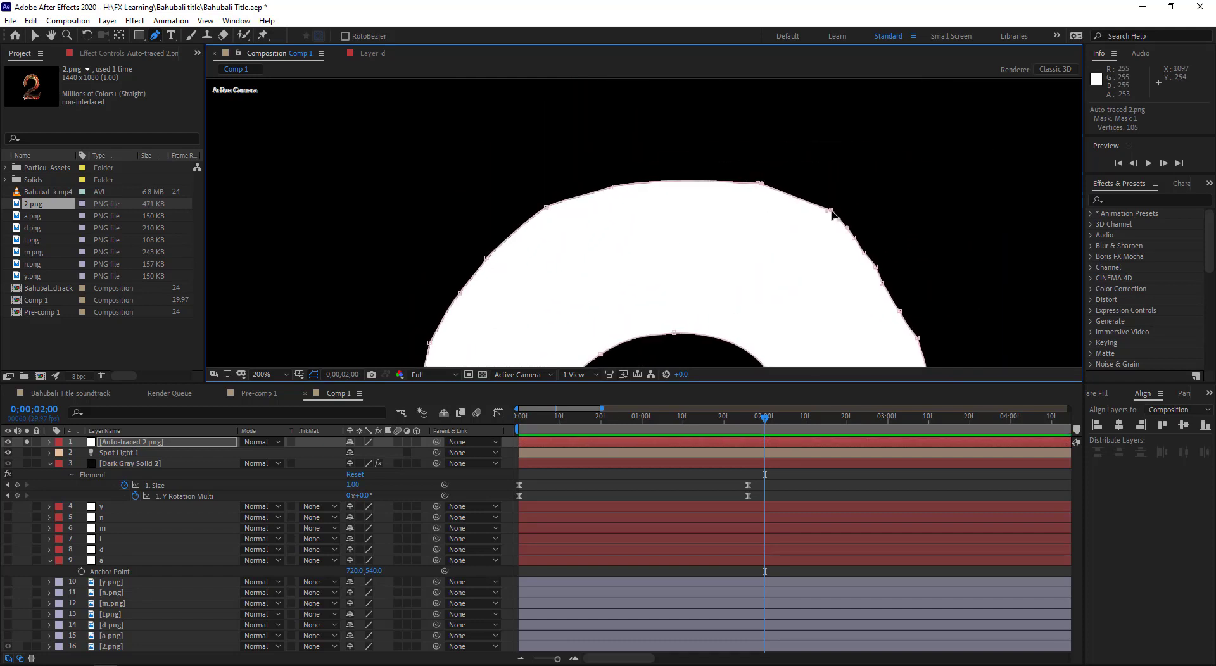
{"action": "scroll", "coordinate": [831, 213], "scroll_direction": "down", "scroll_amount": 2}
{"action": "scroll", "coordinate": [760, 272], "scroll_direction": "right", "scroll_amount": 3}
{"action": "scroll", "coordinate": [613, 233], "scroll_direction": "left", "scroll_amount": 2}
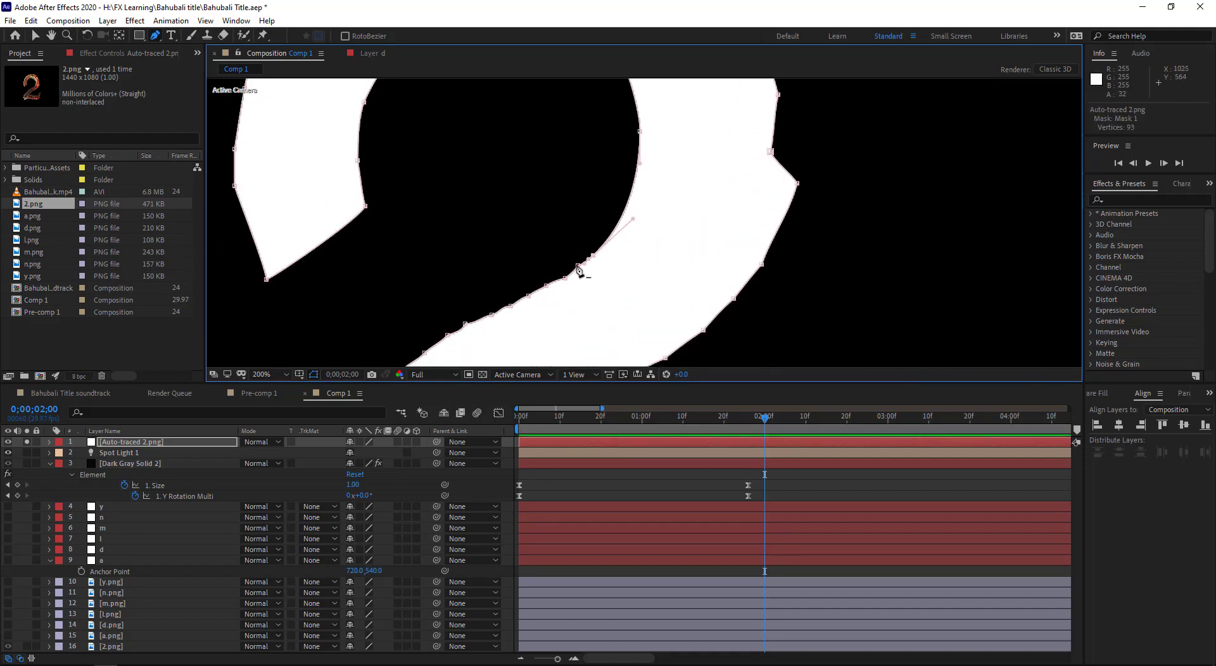
{"action": "scroll", "coordinate": [394, 339], "scroll_direction": "down", "scroll_amount": 3}
{"action": "scroll", "coordinate": [399, 342], "scroll_direction": "down", "scroll_amount": 3}
{"action": "scroll", "coordinate": [396, 274], "scroll_direction": "down", "scroll_amount": 2}
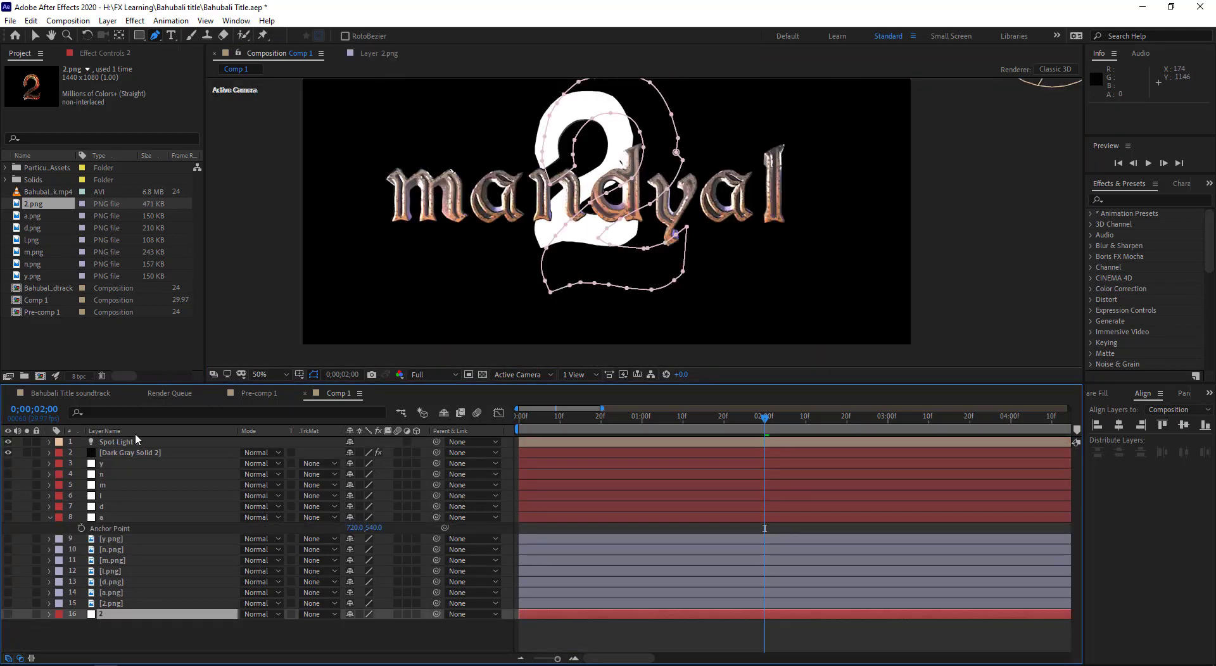
{"action": "left_click", "coordinate": [126, 452]}
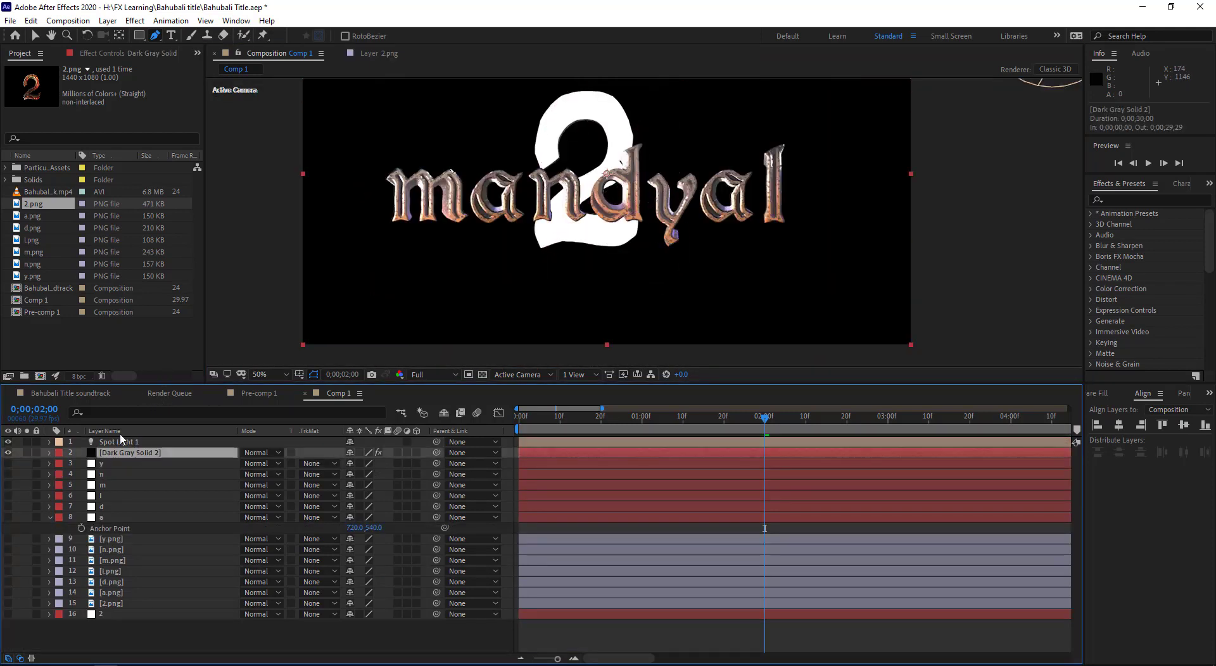
- Give the 2's material a Custom Layer 8 diffuse texture, UV repeat 0.46, 0.70 and offset 0.38, 0.23
{"action": "left_click", "coordinate": [104, 53]}
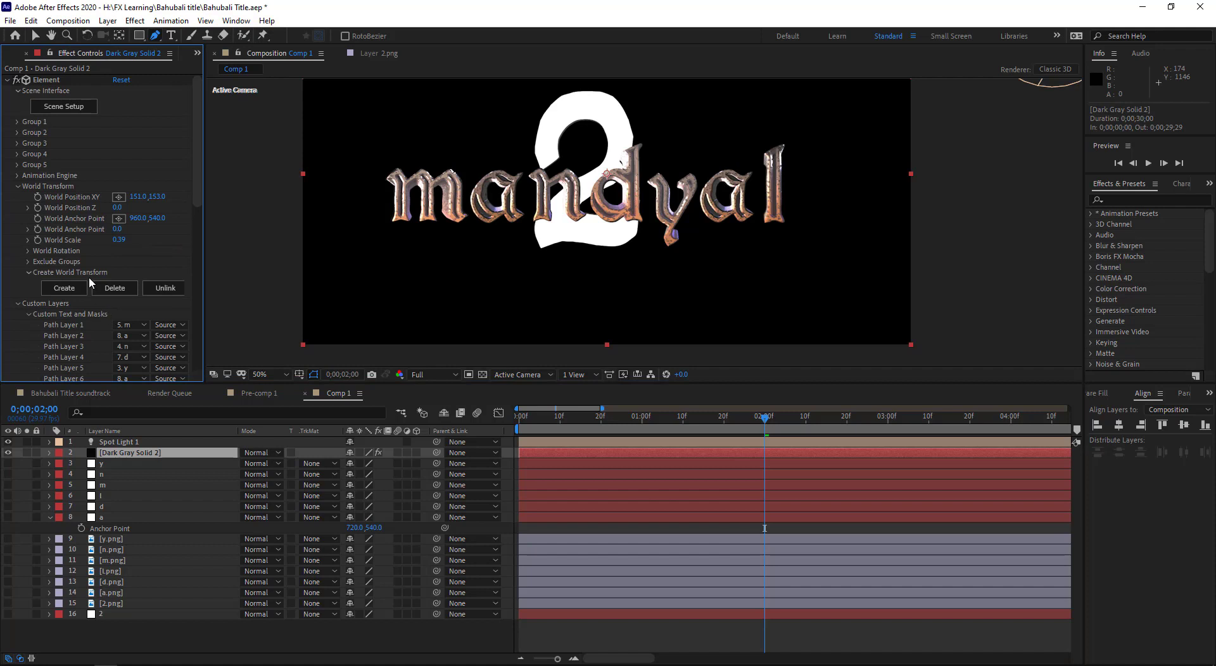
{"action": "left_click", "coordinate": [57, 106]}
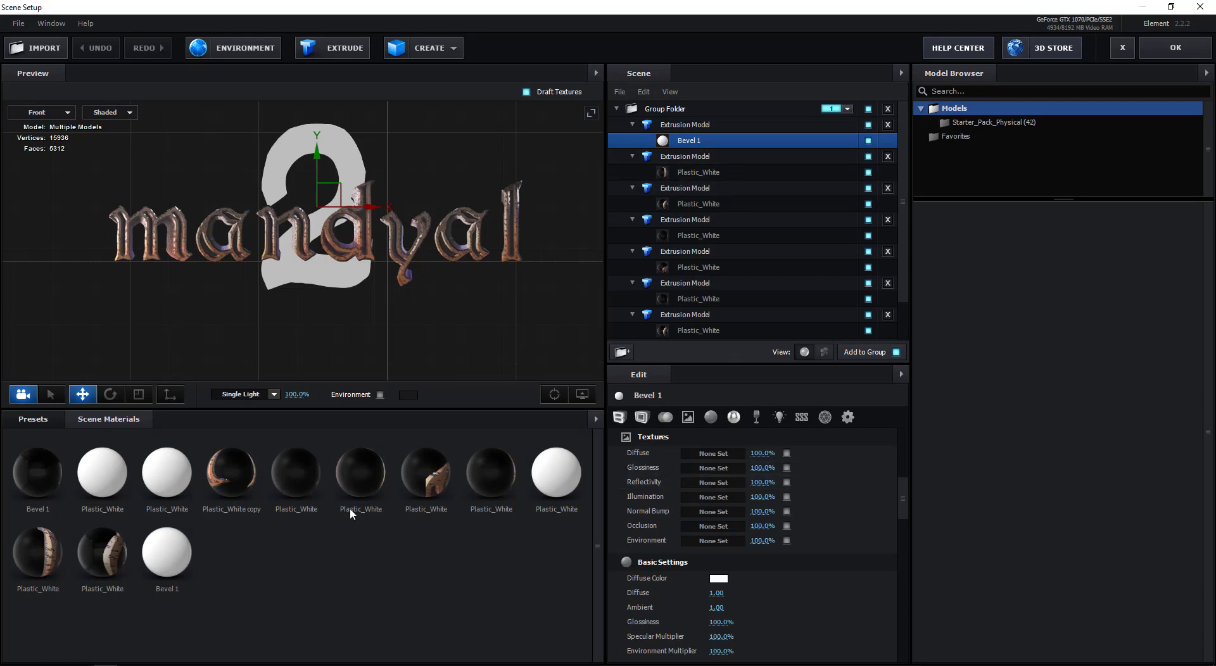
{"action": "left_click", "coordinate": [741, 500]}
{"action": "left_click", "coordinate": [741, 500]}
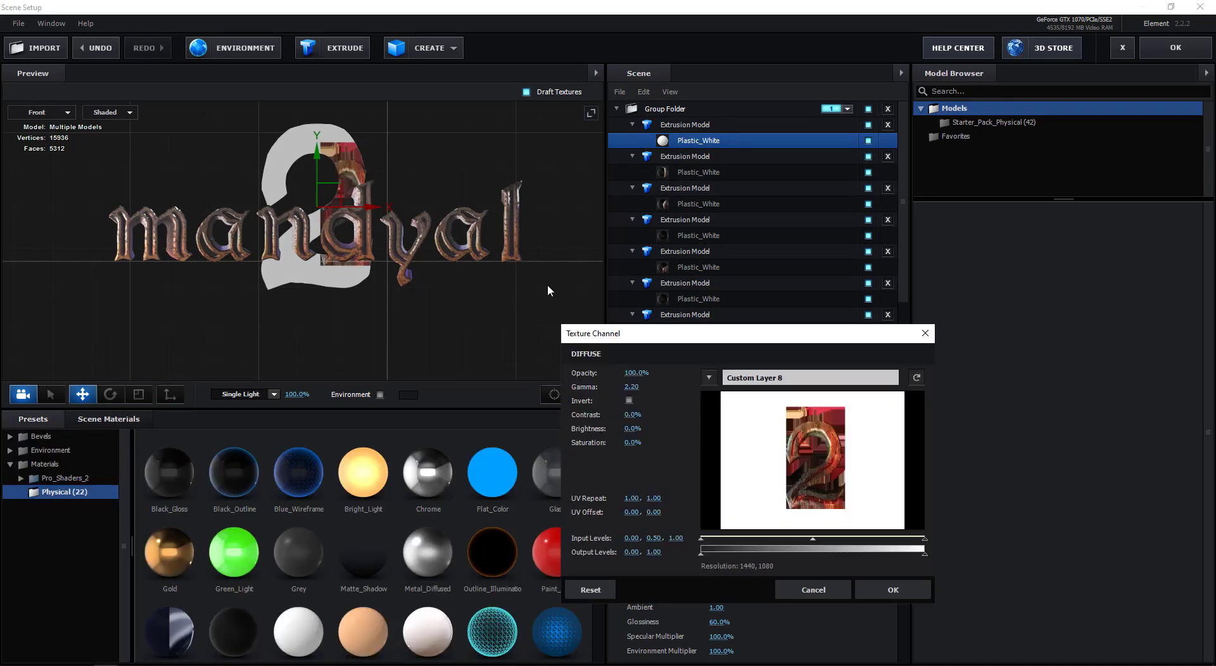
{"action": "mouse_move", "coordinate": [631, 499]}
{"action": "left_mouse_down"}
{"action": "mouse_move", "coordinate": [608, 498]}
{"action": "mouse_move", "coordinate": [637, 499]}
{"action": "mouse_move", "coordinate": [657, 517]}
{"action": "mouse_move", "coordinate": [647, 510]}
{"action": "mouse_move", "coordinate": [675, 510]}
{"action": "left_mouse_up"}
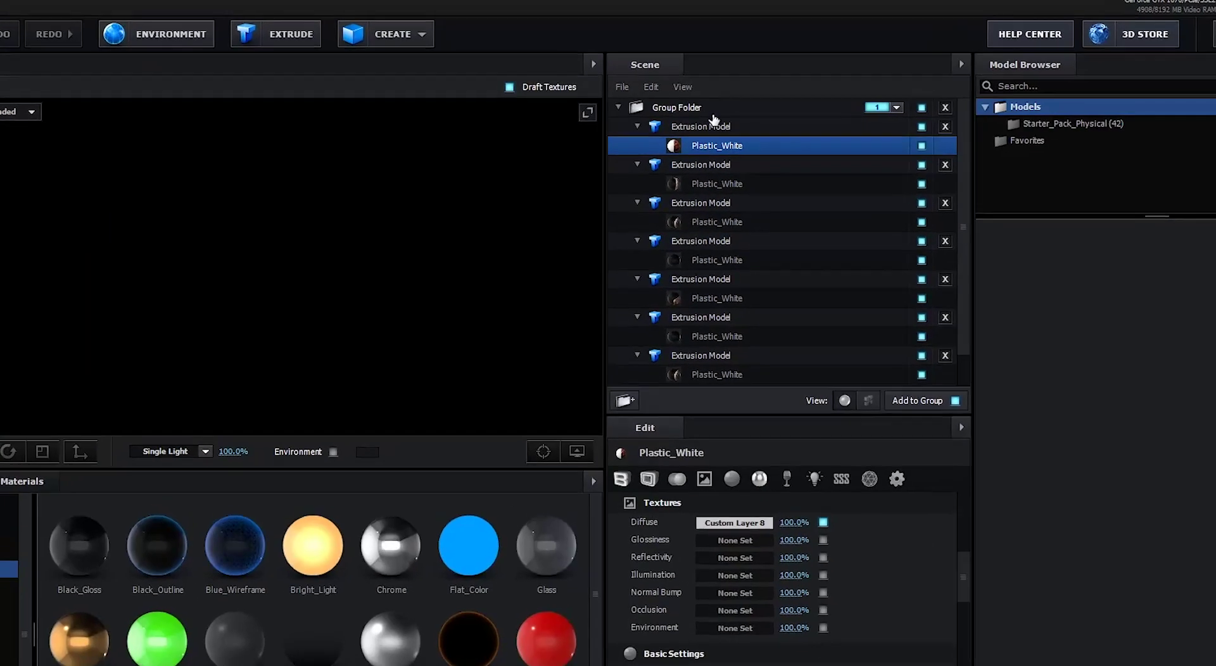
{"action": "left_click", "coordinate": [696, 106]}
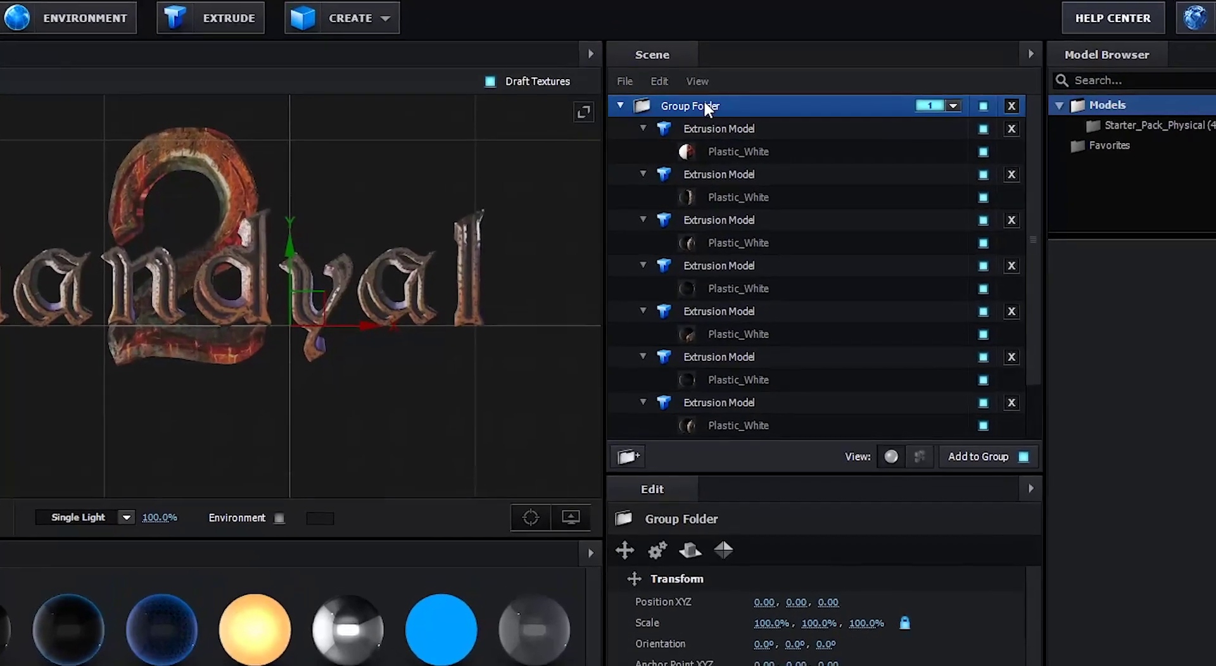
- Create a new Group Folder assigned to group 2 and move the 2 Extrusion model into it
{"action": "left_click", "coordinate": [622, 104]}
{"action": "right_click", "coordinate": [672, 168]}
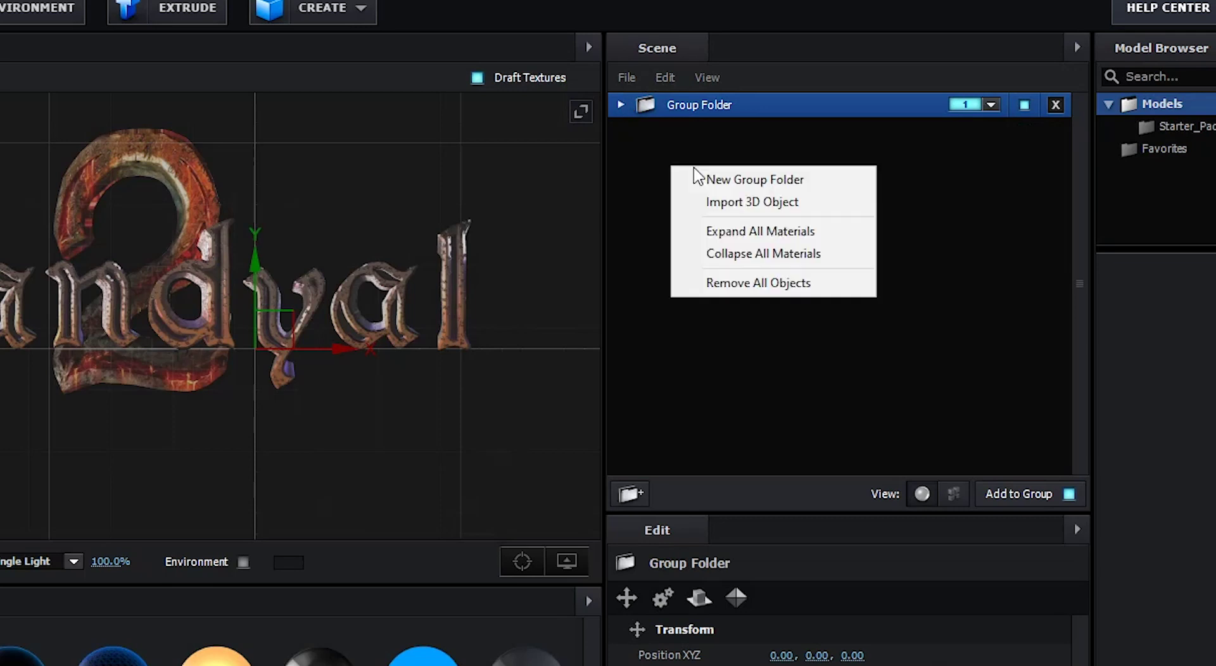
{"action": "left_click", "coordinate": [722, 179]}
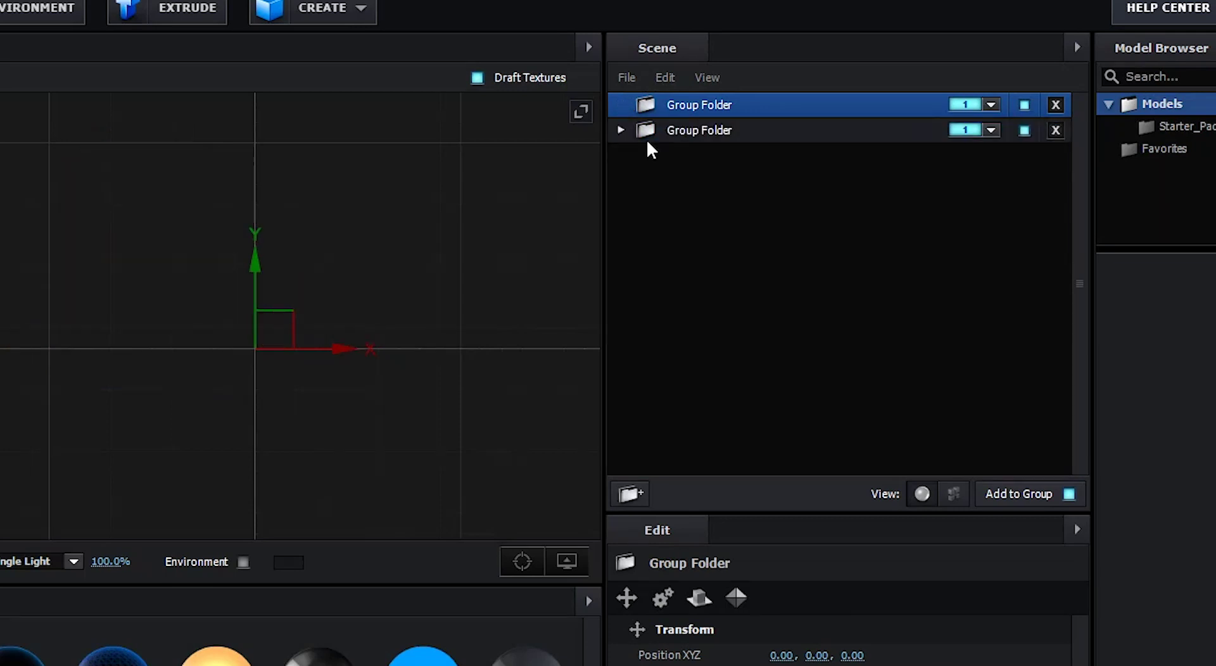
{"action": "left_click", "coordinate": [992, 105]}
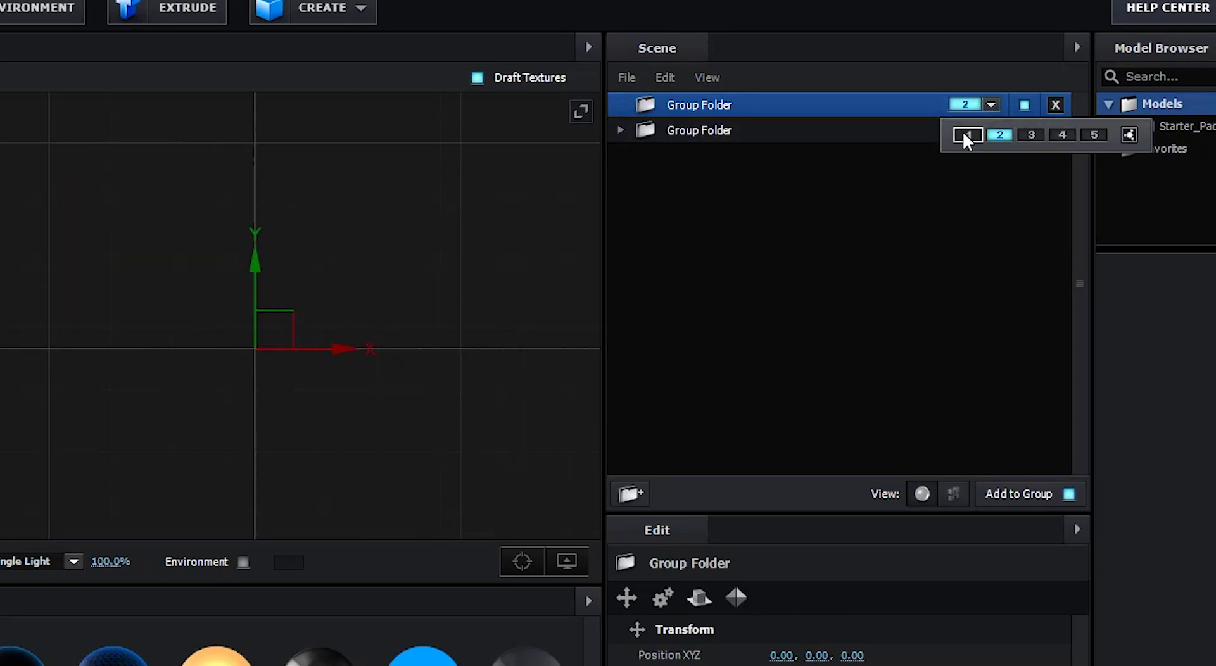
{"action": "left_click", "coordinate": [620, 130]}
{"action": "left_click_drag", "start_coordinate": [729, 156], "coordinate": [723, 108]}
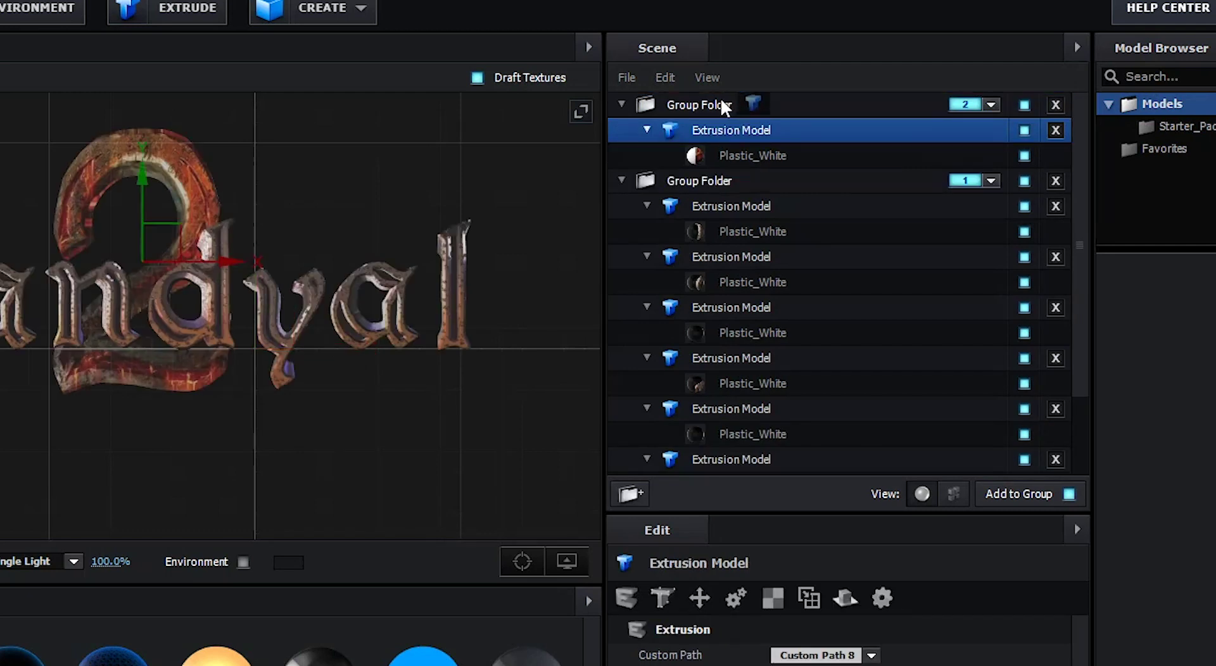
{"action": "left_click", "coordinate": [621, 105]}
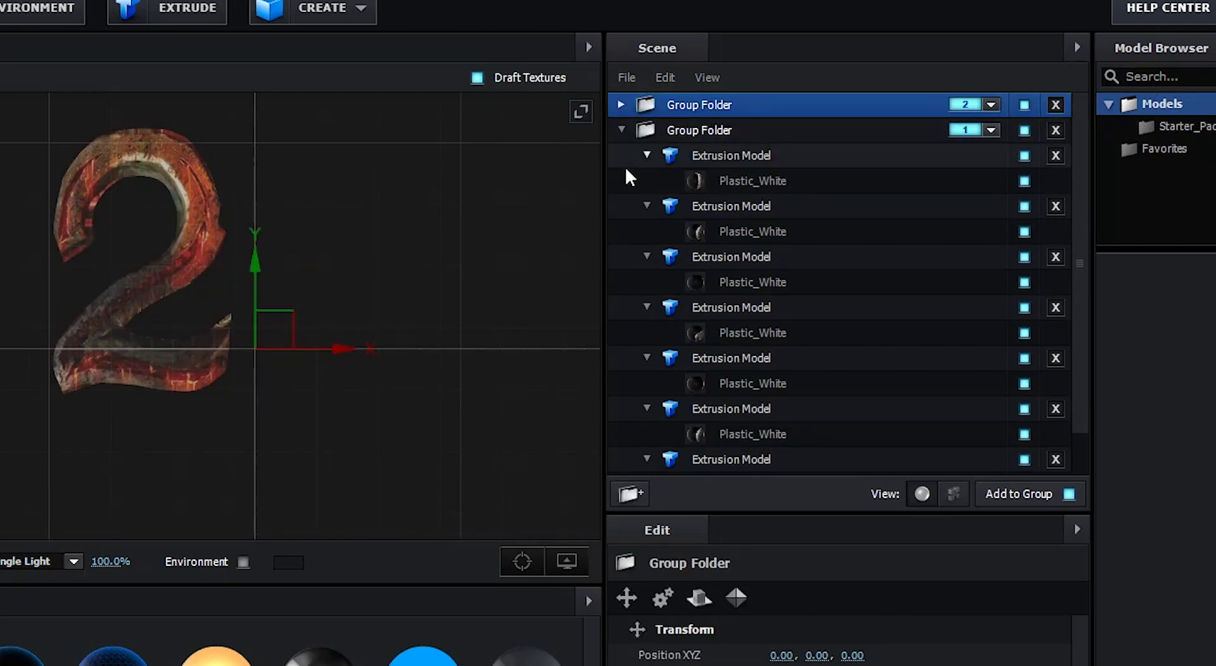
{"action": "left_click", "coordinate": [621, 104]}
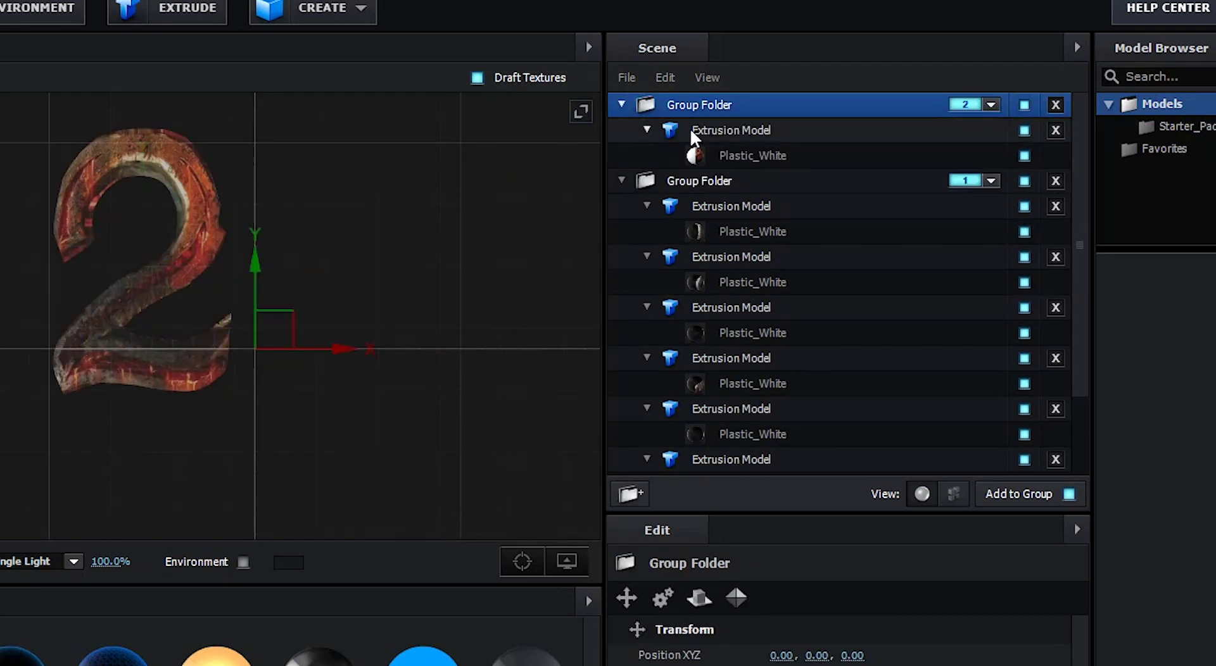
{"action": "left_click", "coordinate": [732, 155]}
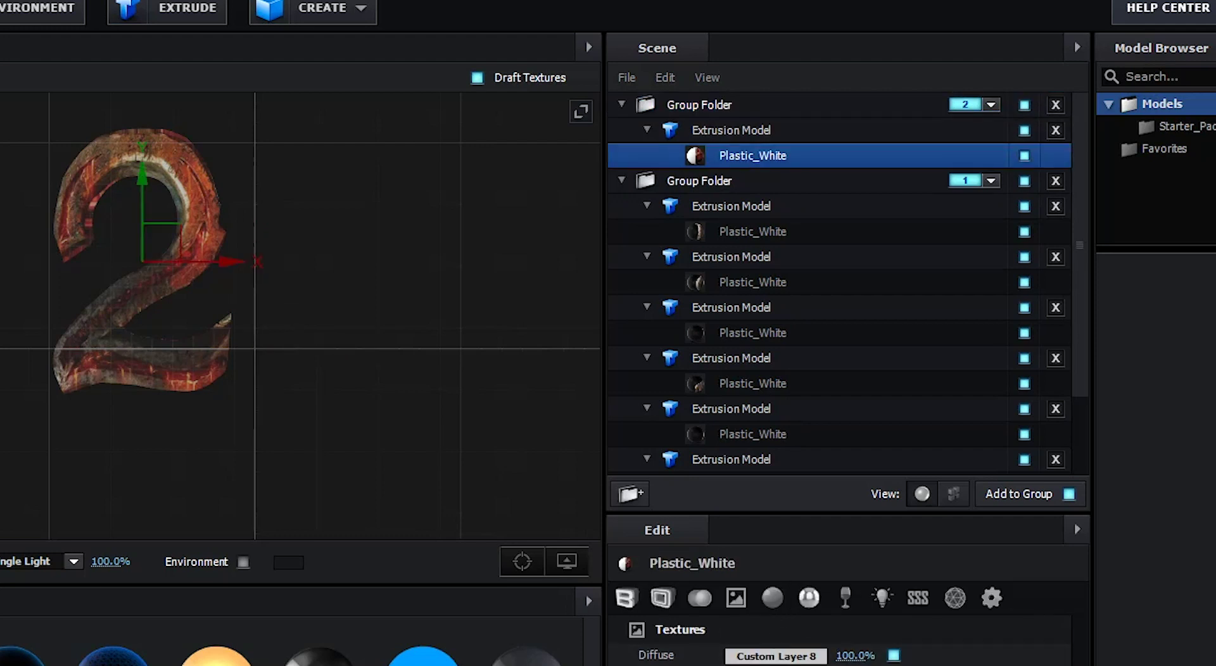
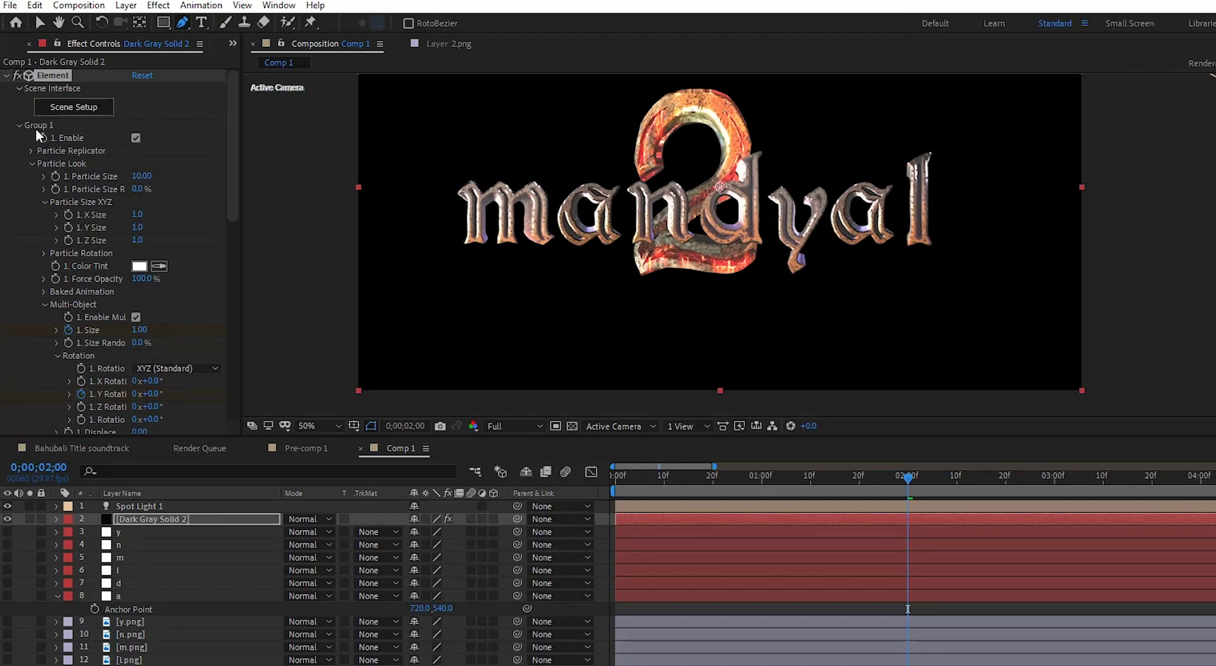
- Give Group 2's 2 model a grey Color Tint and scrub its Y Rotation to start turning it
{"action": "left_click", "coordinate": [18, 125]}
{"action": "left_click", "coordinate": [19, 138]}
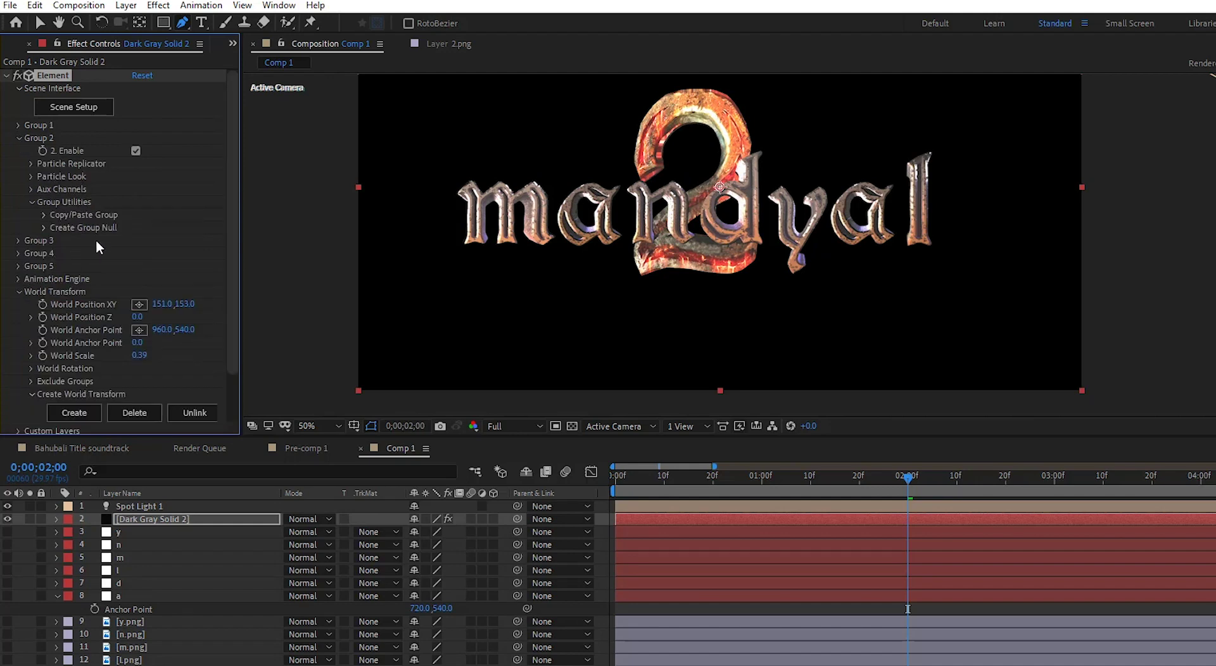
{"action": "left_click", "coordinate": [29, 163]}
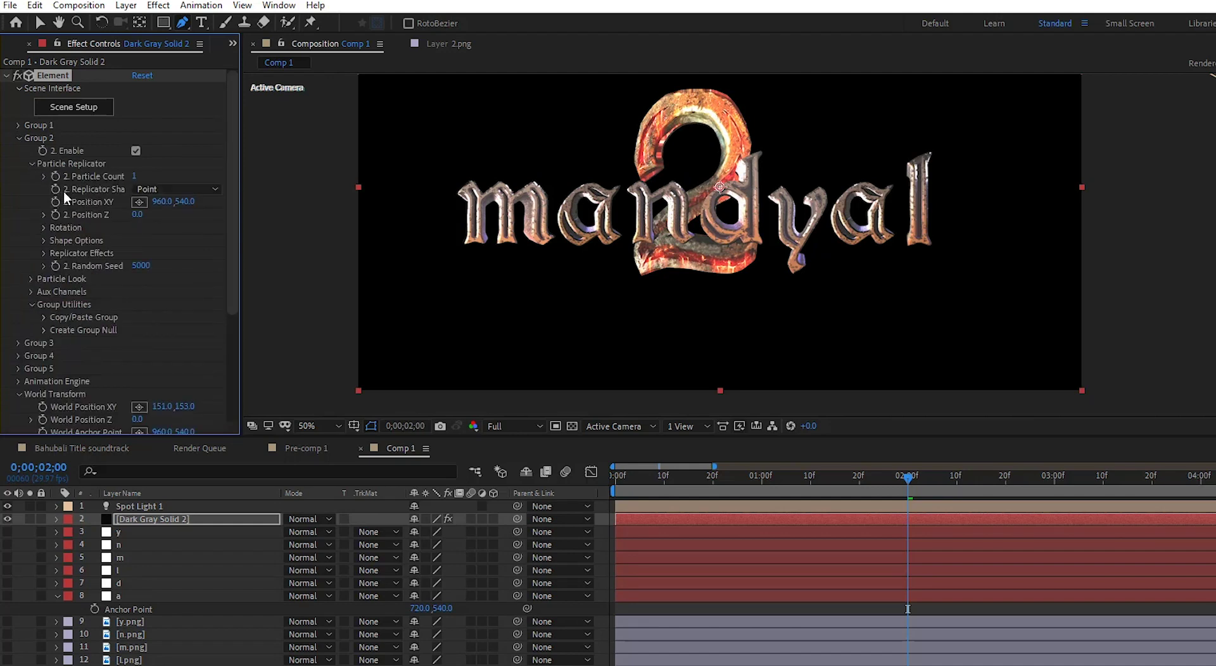
{"action": "left_click", "coordinate": [31, 279]}
{"action": "left_click", "coordinate": [139, 343]}
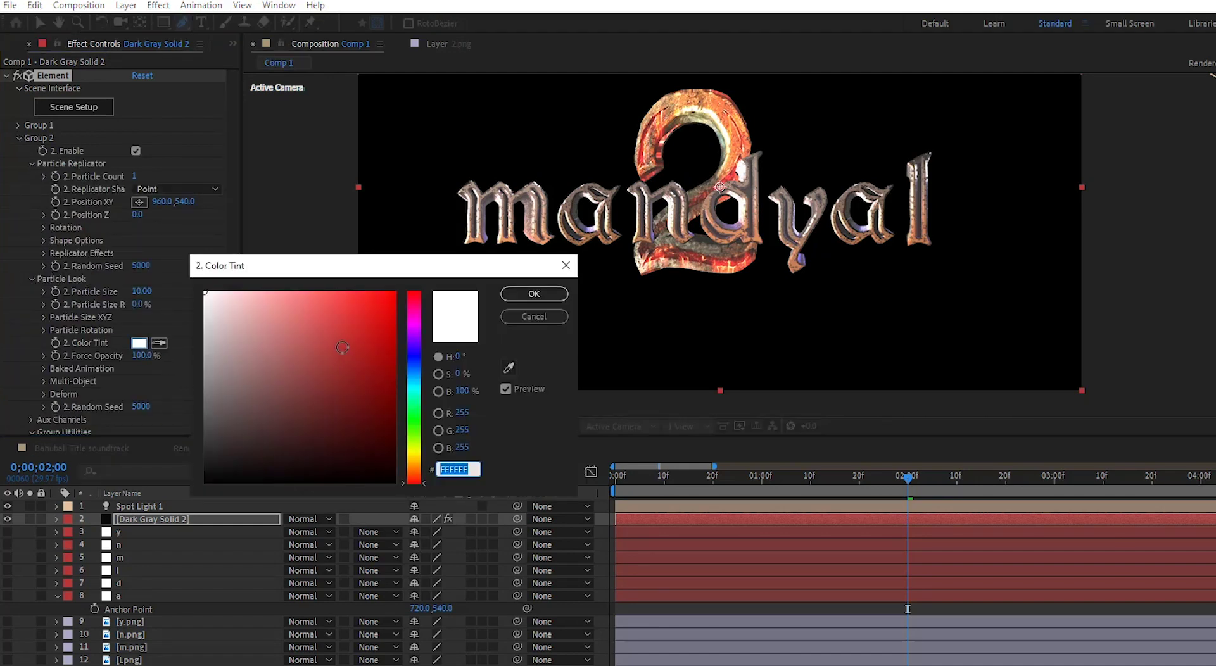
{"action": "mouse_move", "coordinate": [361, 340]}
{"action": "left_mouse_down"}
{"action": "mouse_move", "coordinate": [241, 348]}
{"action": "mouse_move", "coordinate": [225, 361]}
{"action": "left_mouse_up"}
{"action": "key", "text": "Return"}
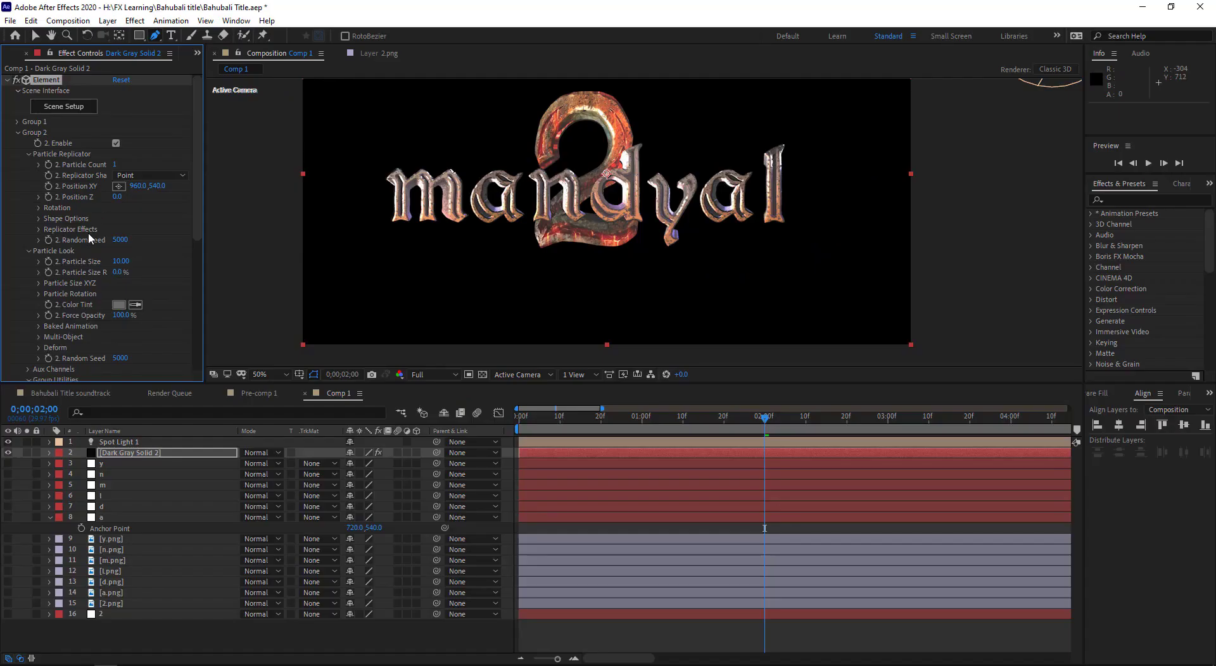
{"action": "left_click", "coordinate": [36, 208]}
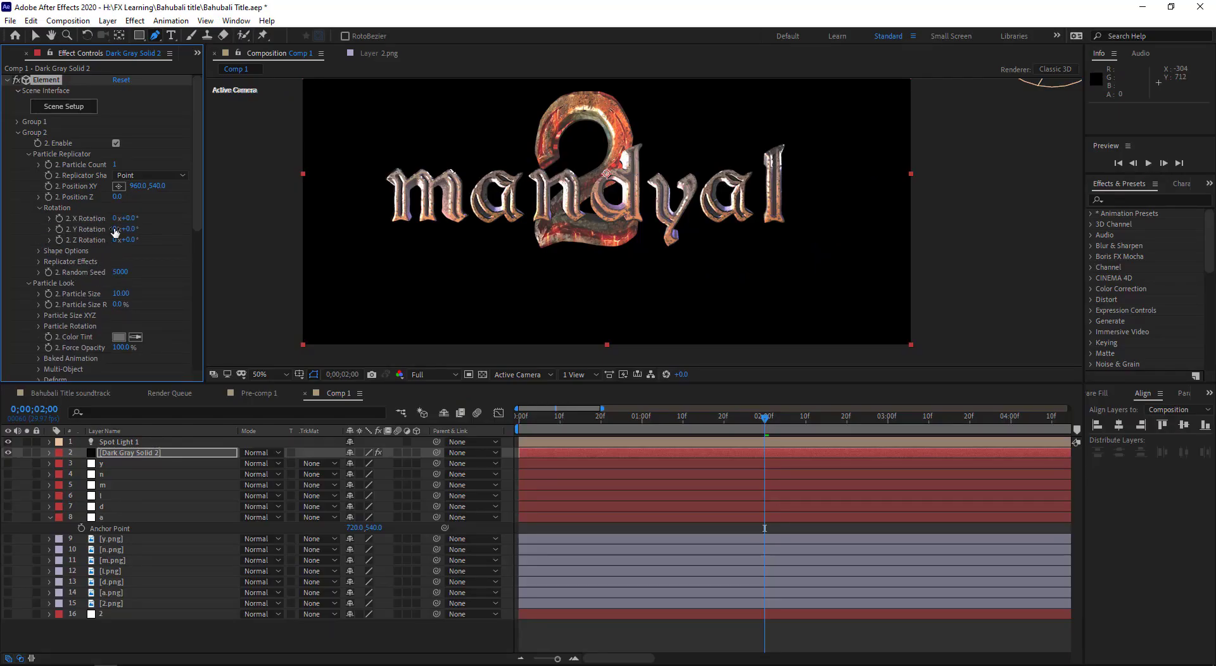
{"action": "mouse_move", "coordinate": [139, 228]}
{"action": "left_mouse_down"}
{"action": "mouse_move", "coordinate": [86, 240]}
{"action": "mouse_move", "coordinate": [97, 111]}
{"action": "left_mouse_up"}
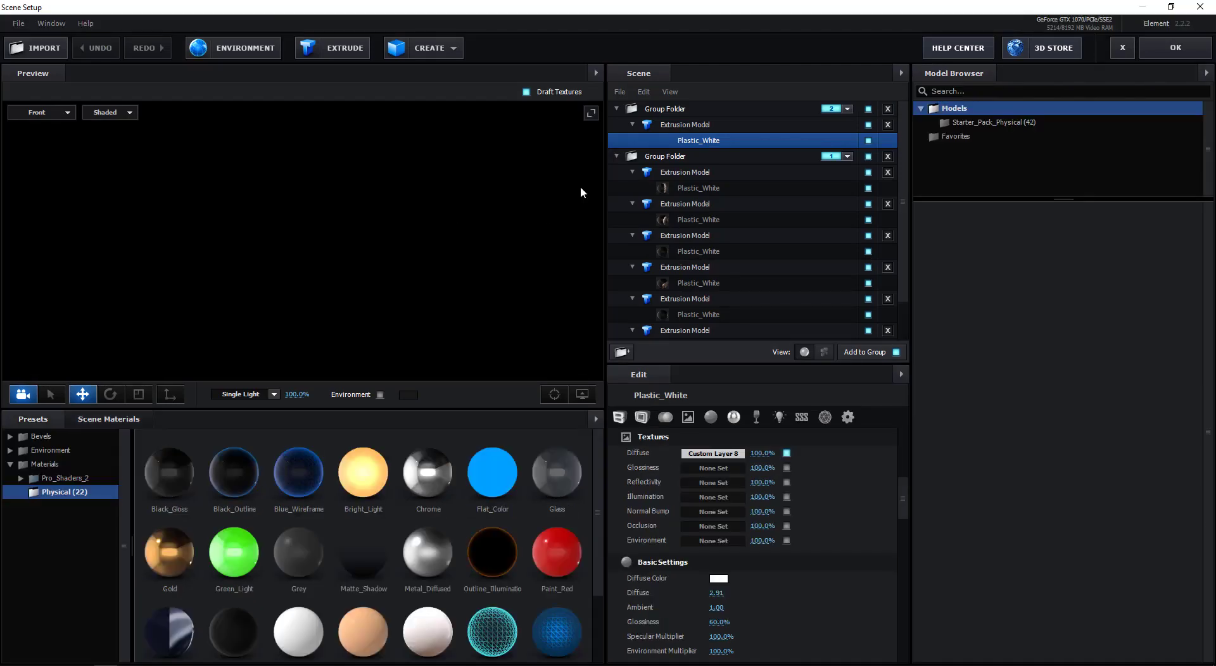
- Raise the 2 model along its Y axis in the Scene Setup preview
{"action": "left_click", "coordinate": [56, 116]}
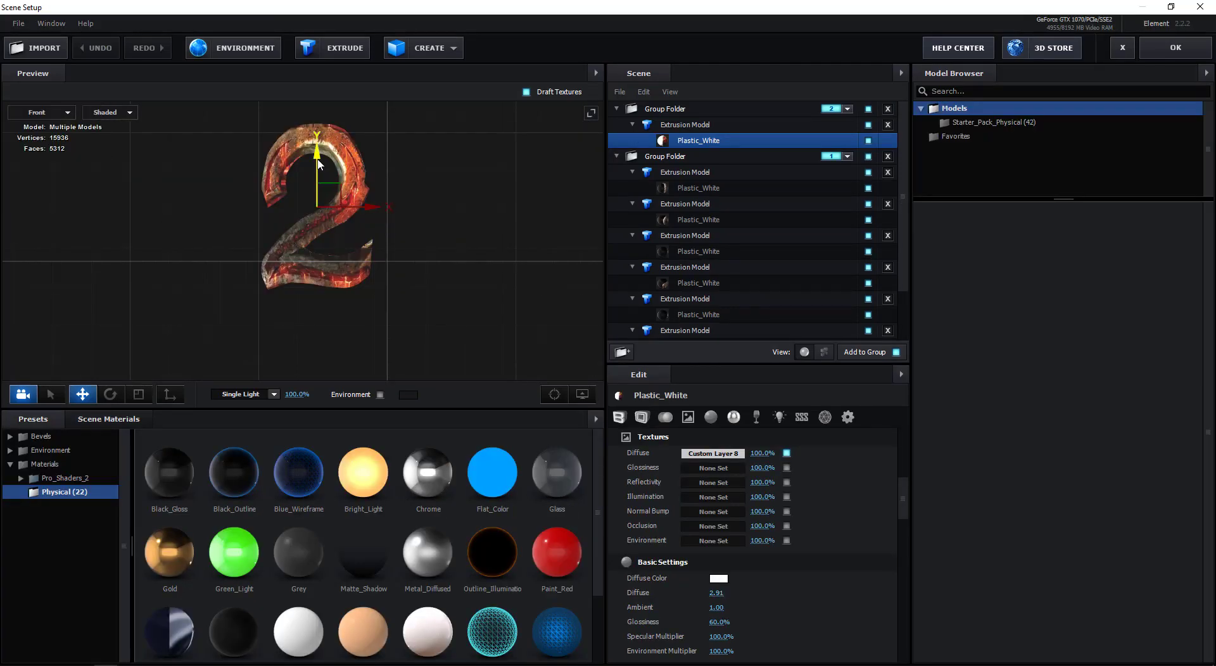
{"action": "mouse_move", "coordinate": [322, 176]}
{"action": "left_mouse_down"}
{"action": "mouse_move", "coordinate": [322, 150]}
{"action": "mouse_move", "coordinate": [433, 190]}
{"action": "left_mouse_up"}
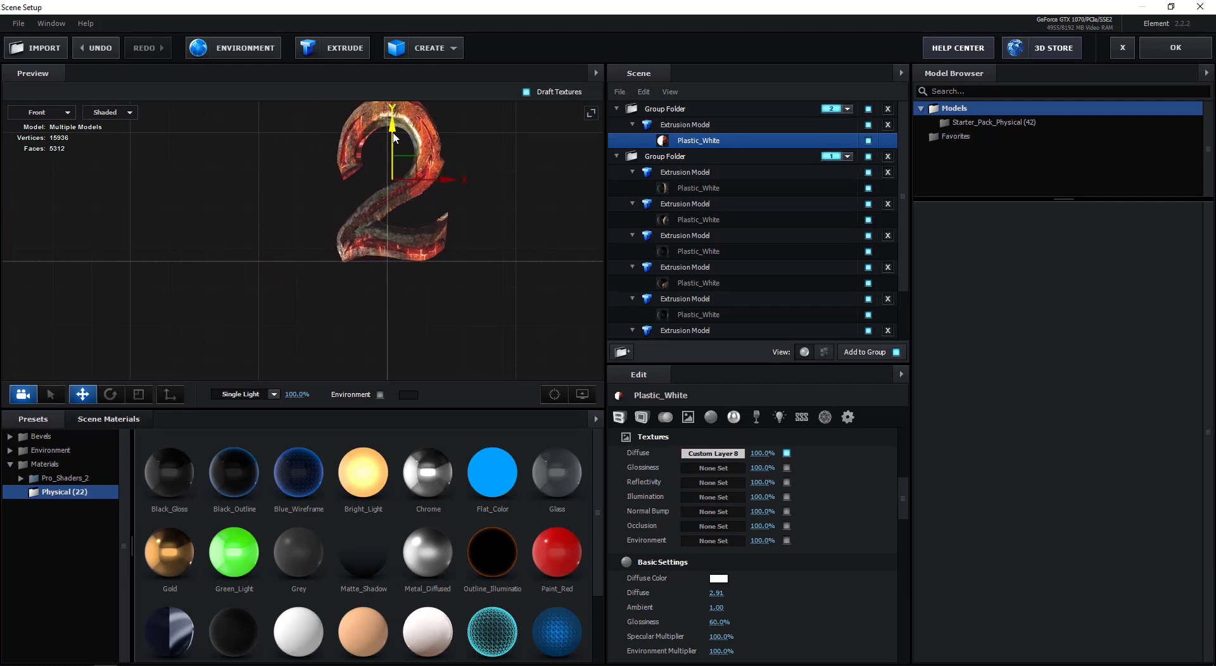
{"action": "scroll", "coordinate": [413, 266], "scroll_direction": "down", "scroll_amount": 3}
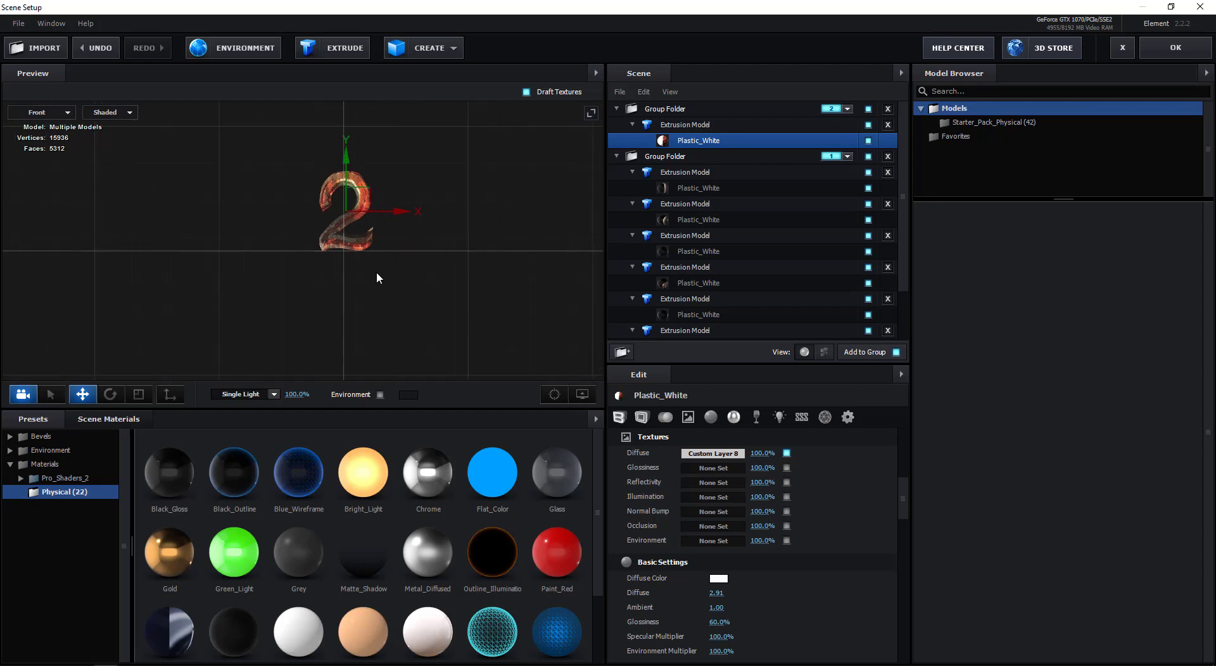
{"action": "scroll", "coordinate": [376, 271], "scroll_direction": "up", "scroll_amount": 3}
- Check the 2 from side and three-quarter angles in Perspective view, then accept the scene
{"action": "left_click", "coordinate": [40, 112]}
{"action": "left_click", "coordinate": [35, 126]}
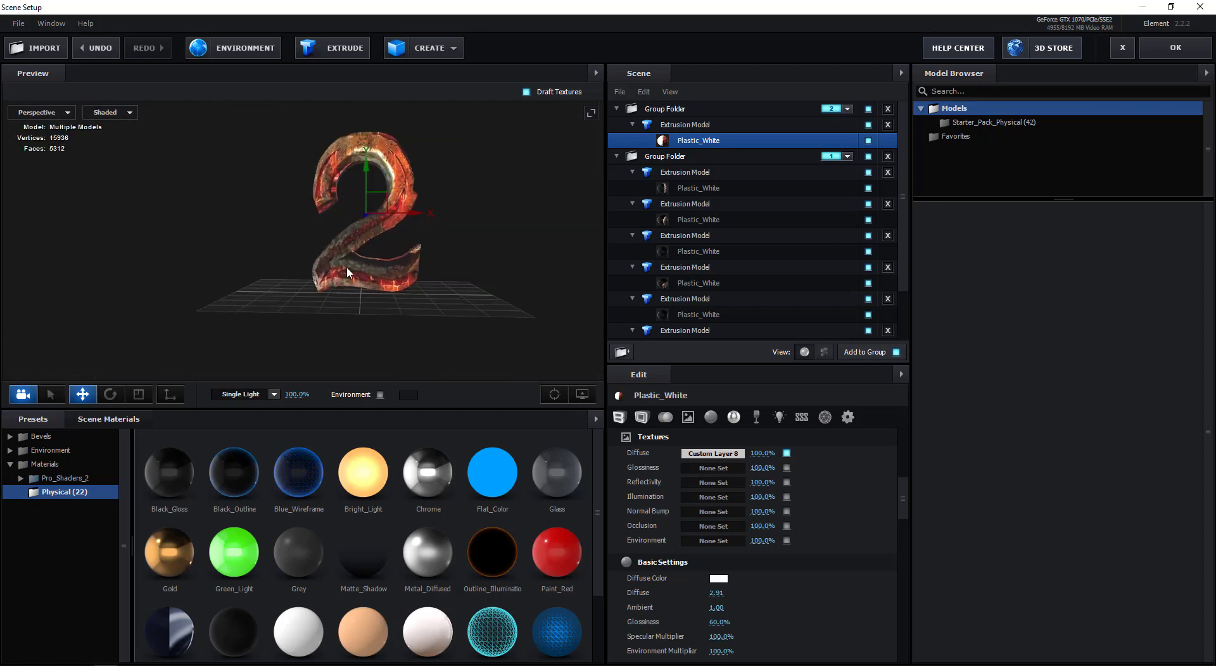
{"action": "left_click_drag", "start_coordinate": [347, 272], "coordinate": [297, 251]}
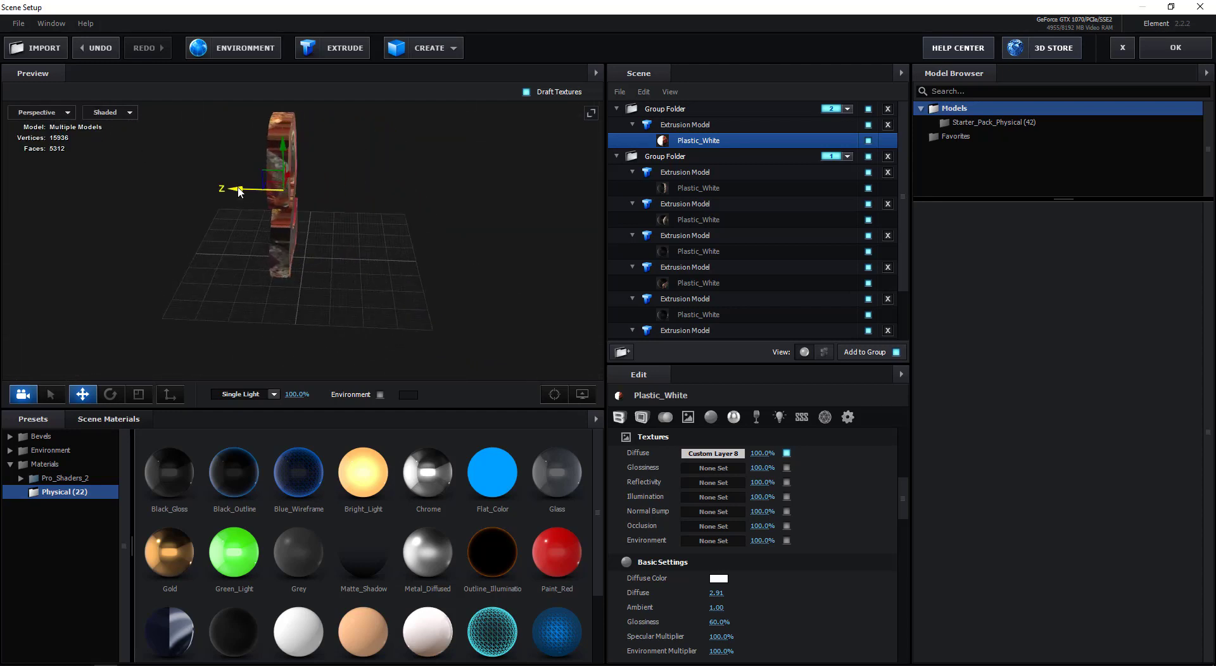
{"action": "left_click_drag", "start_coordinate": [307, 252], "coordinate": [277, 246]}
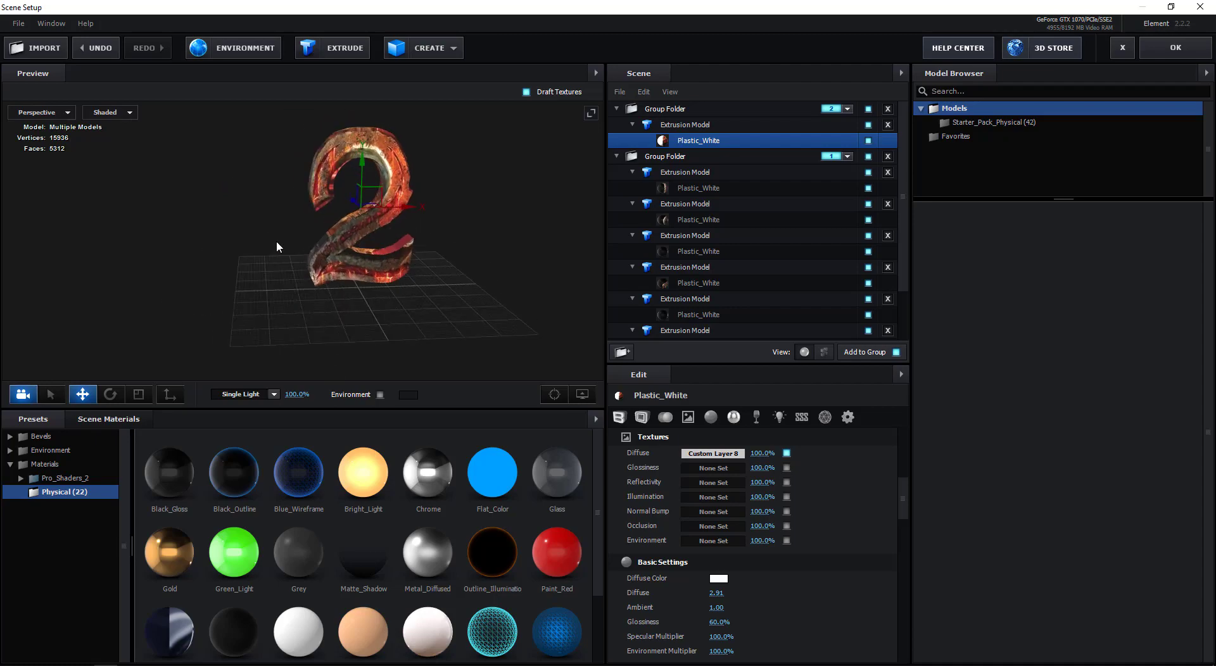
{"action": "left_click", "coordinate": [1176, 48]}
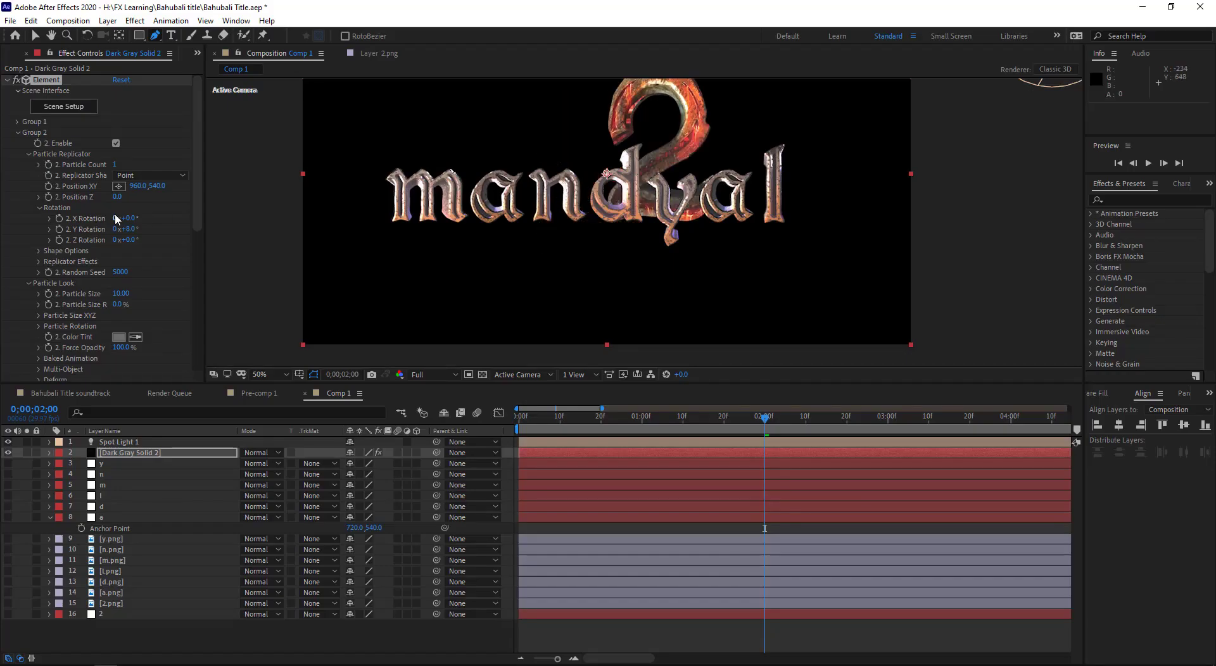
- Place Group 2 at 402,755, rotate it 68° on Y, and move that keyframe to 01;26
{"action": "mouse_move", "coordinate": [152, 186]}
{"action": "left_mouse_down"}
{"action": "mouse_move", "coordinate": [190, 190]}
{"action": "mouse_move", "coordinate": [1, 195]}
{"action": "left_mouse_up"}
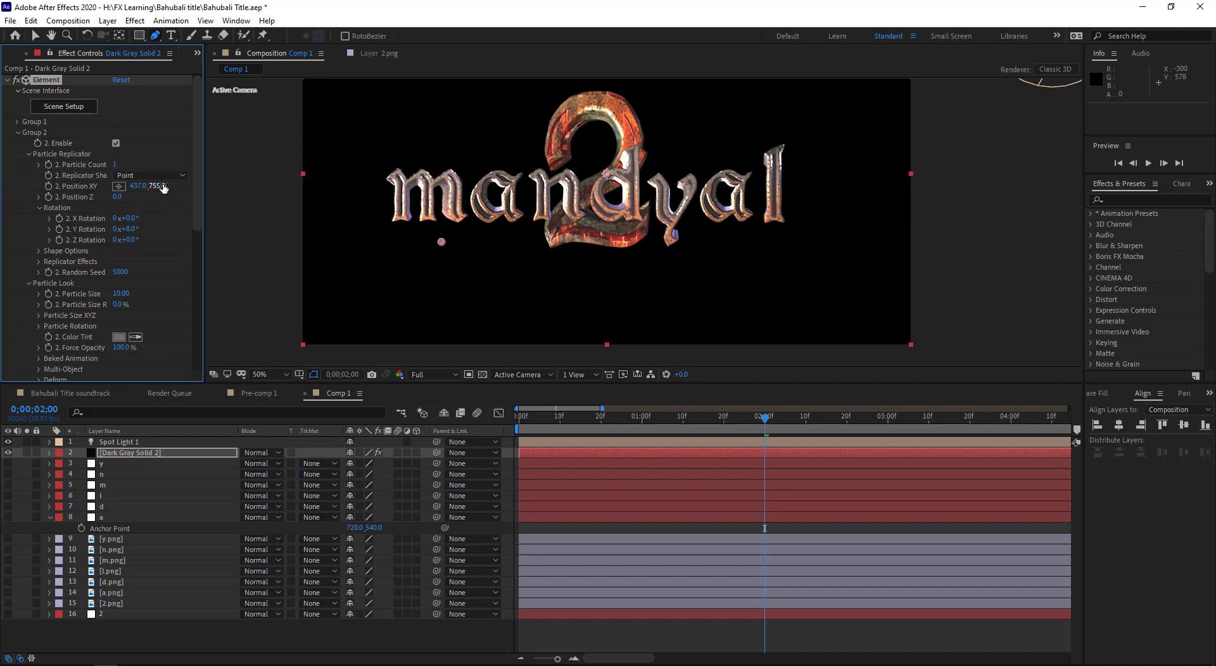
{"action": "left_click_drag", "start_coordinate": [158, 185], "coordinate": [136, 187]}
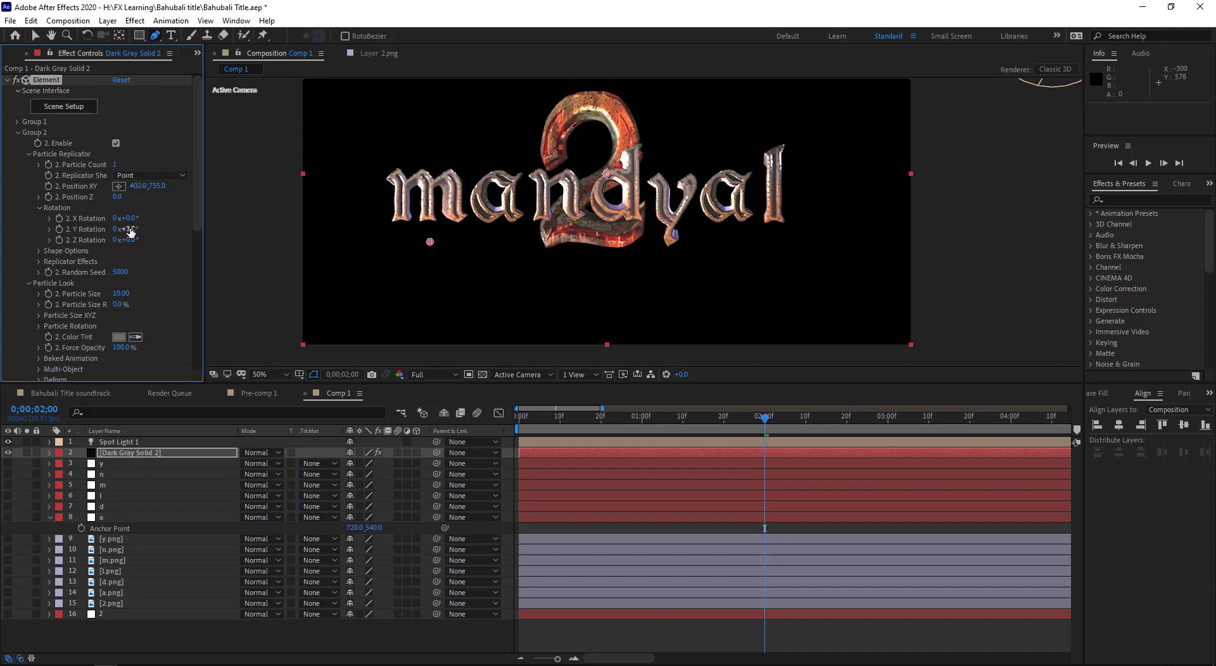
{"action": "left_click_drag", "start_coordinate": [130, 232], "coordinate": [115, 242]}
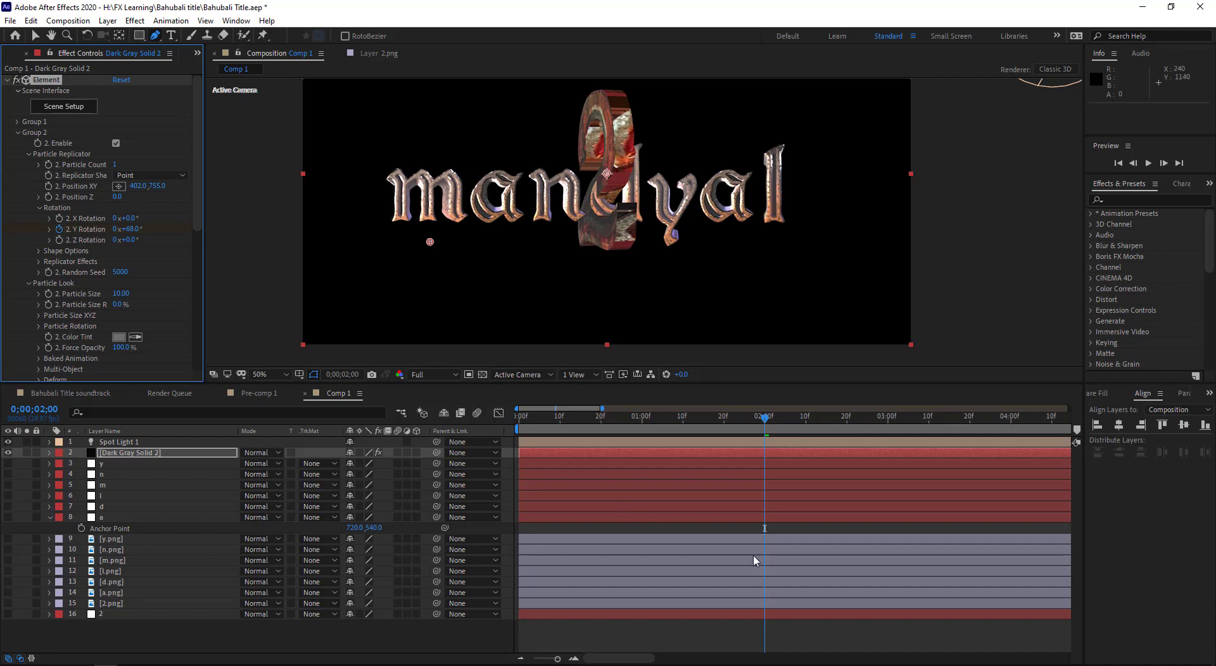
{"action": "key", "text": "u"}
{"action": "left_click_drag", "start_coordinate": [764, 495], "coordinate": [747, 498]}
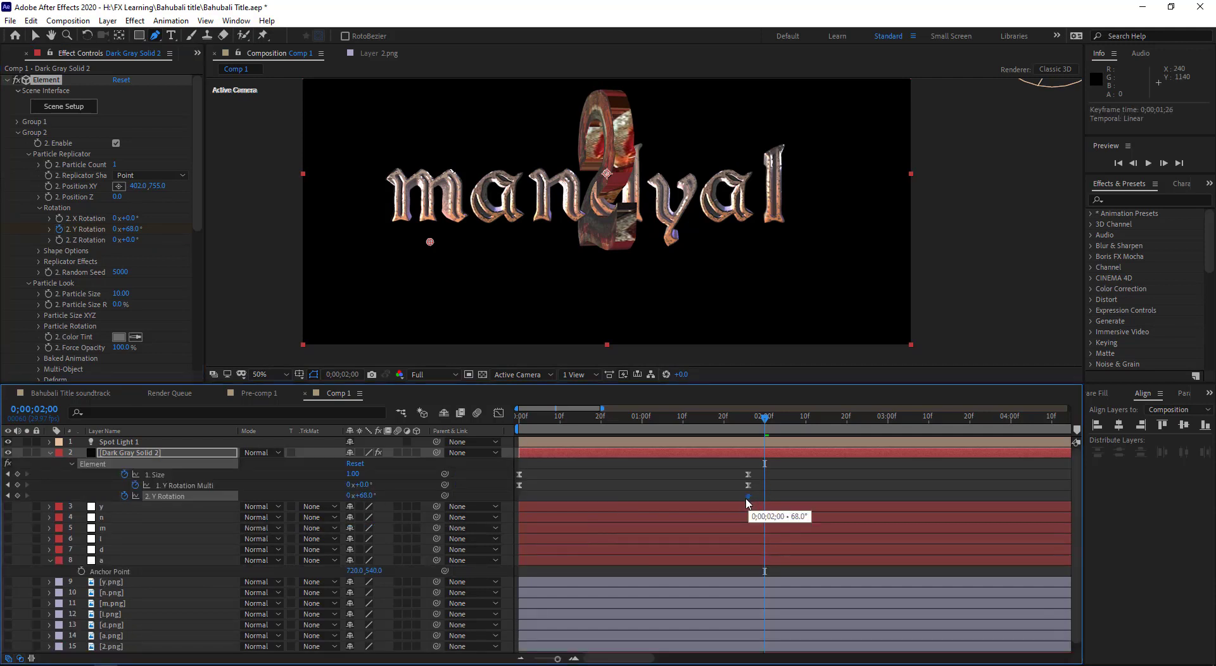
- Raise the 2's starting Y Rotation to 123° and preview the first two seconds
{"action": "left_click_drag", "start_coordinate": [764, 418], "coordinate": [519, 432]}
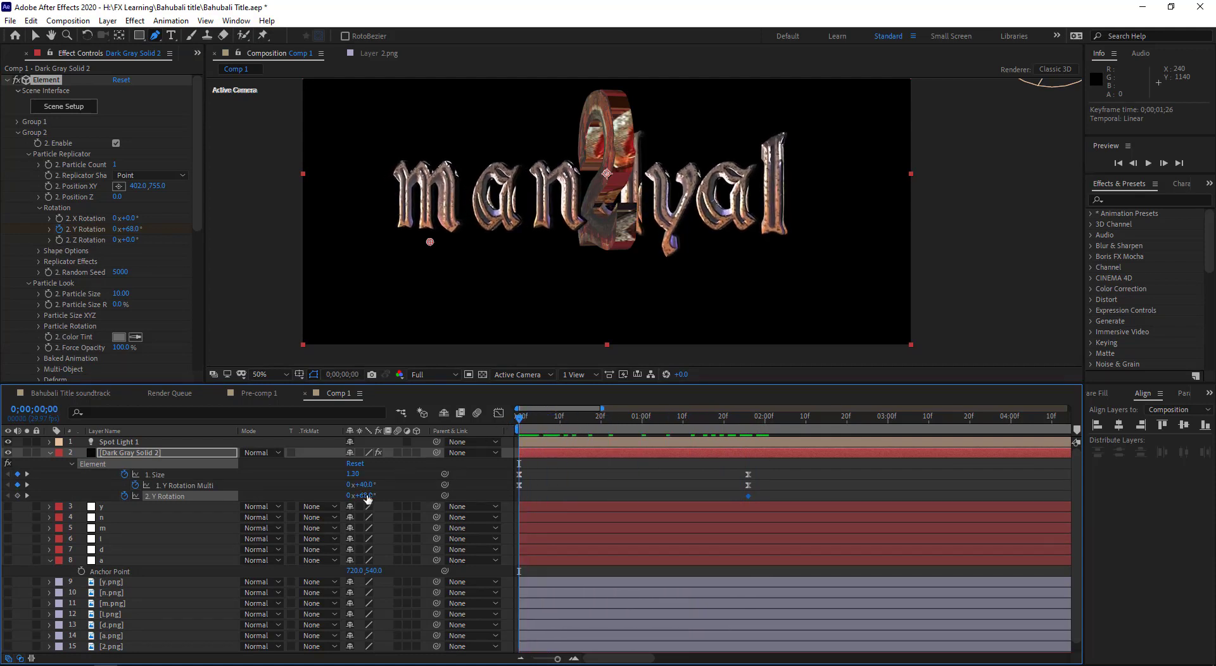
{"action": "left_click_drag", "start_coordinate": [372, 496], "coordinate": [394, 496]}
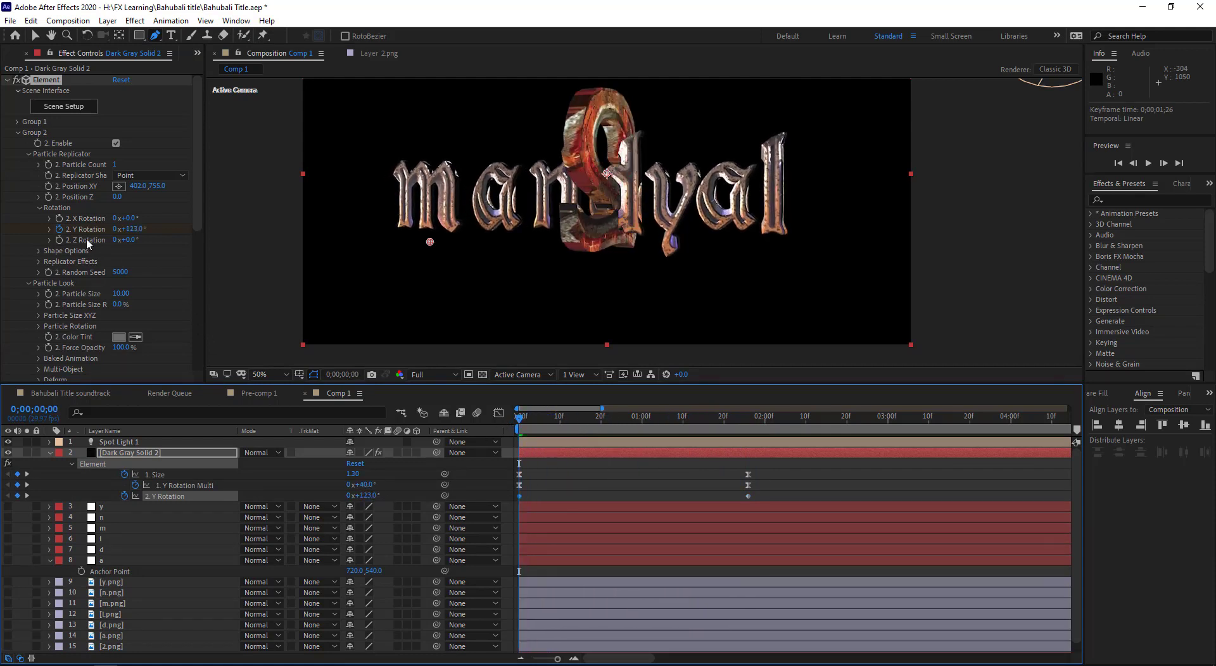
{"action": "left_click", "coordinate": [50, 200]}
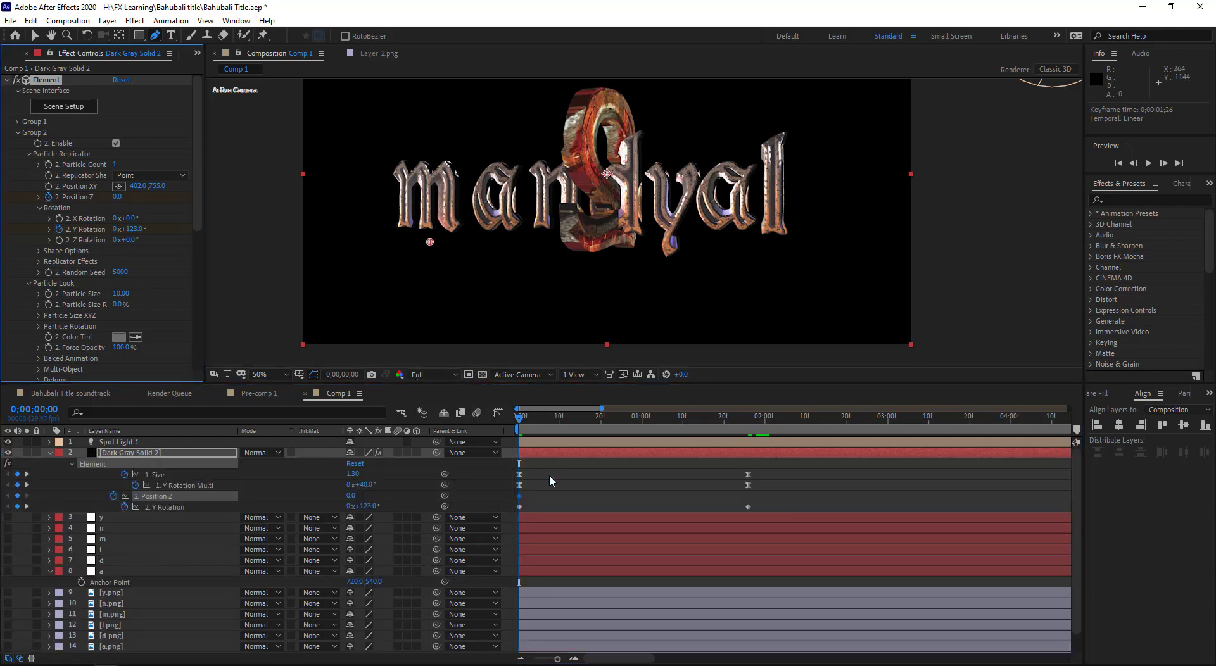
{"action": "key", "text": "ctrl+z"}
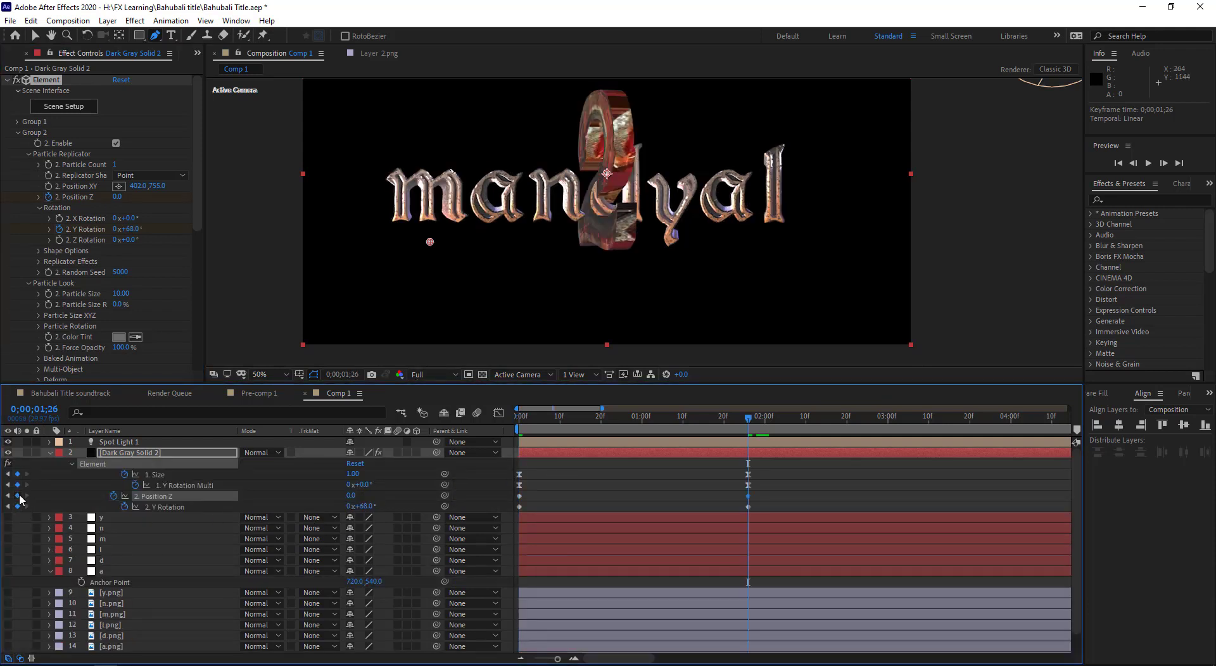
{"action": "left_click_drag", "start_coordinate": [534, 422], "coordinate": [789, 451]}
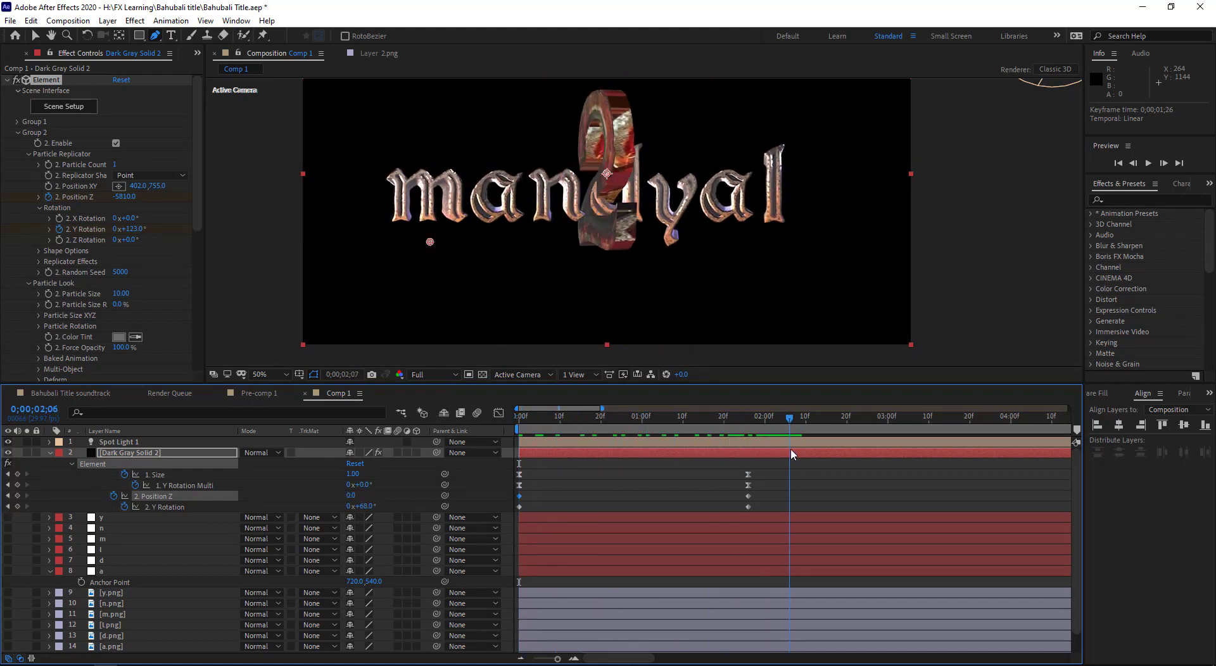
- Set Y Rotation to 0 at 01;26, select the 0f Size and Y Rotation keyframes, and expand Group 1
{"action": "left_click", "coordinate": [8, 506]}
{"action": "left_click", "coordinate": [364, 506]}
{"action": "key", "text": "Return"}
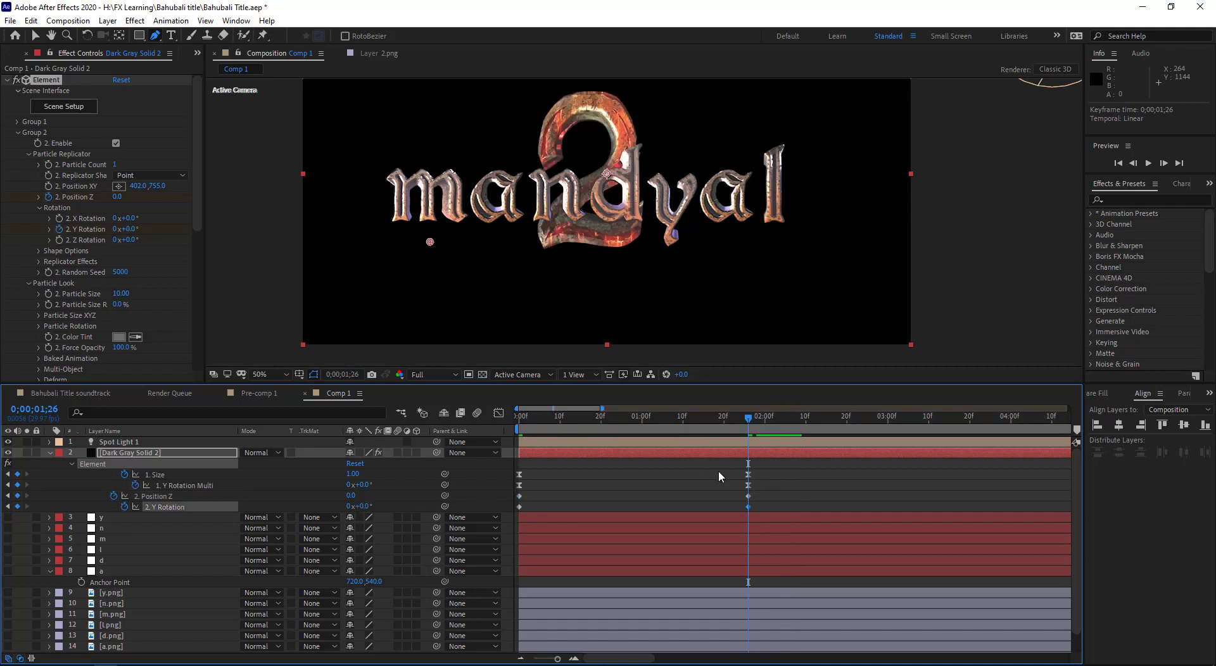
{"action": "left_click", "coordinate": [784, 475]}
{"action": "left_click_drag", "start_coordinate": [748, 417], "coordinate": [518, 443]}
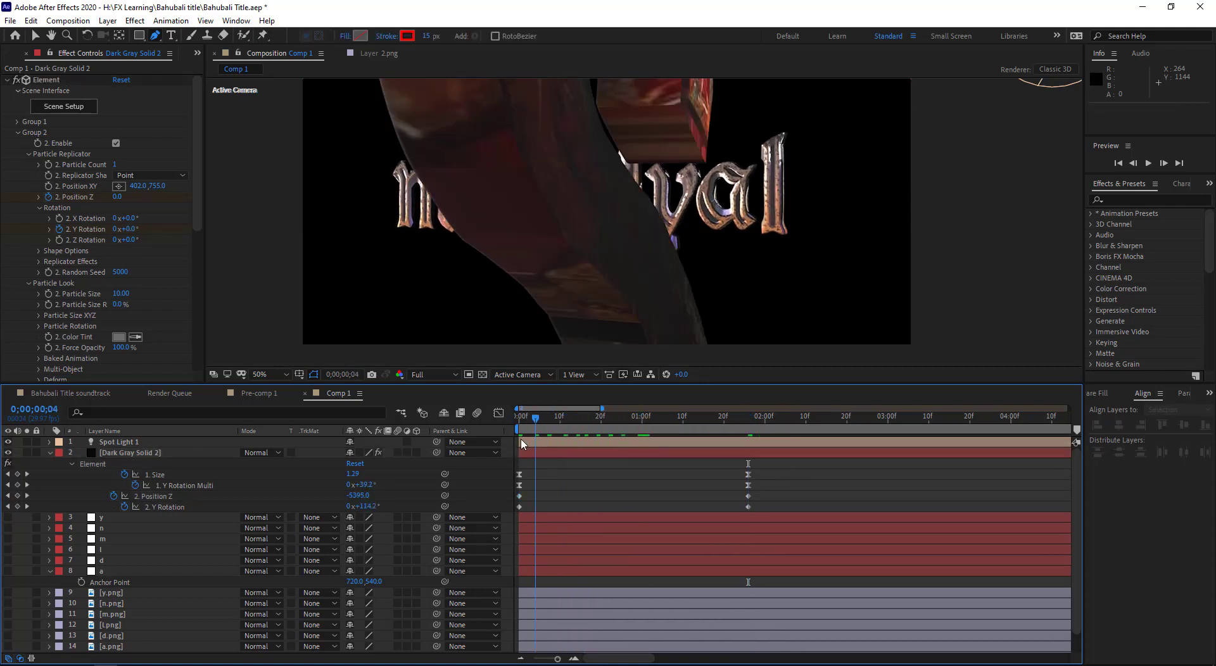
{"action": "left_click_drag", "start_coordinate": [519, 486], "coordinate": [520, 486]}
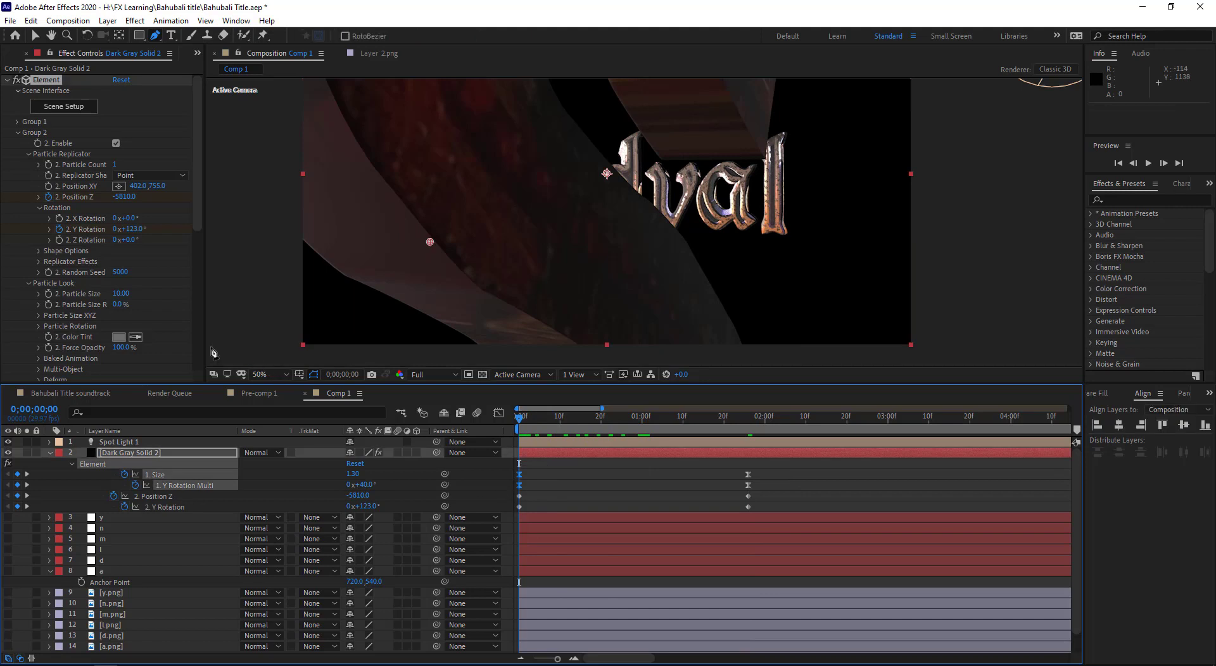
{"action": "left_click", "coordinate": [139, 255]}
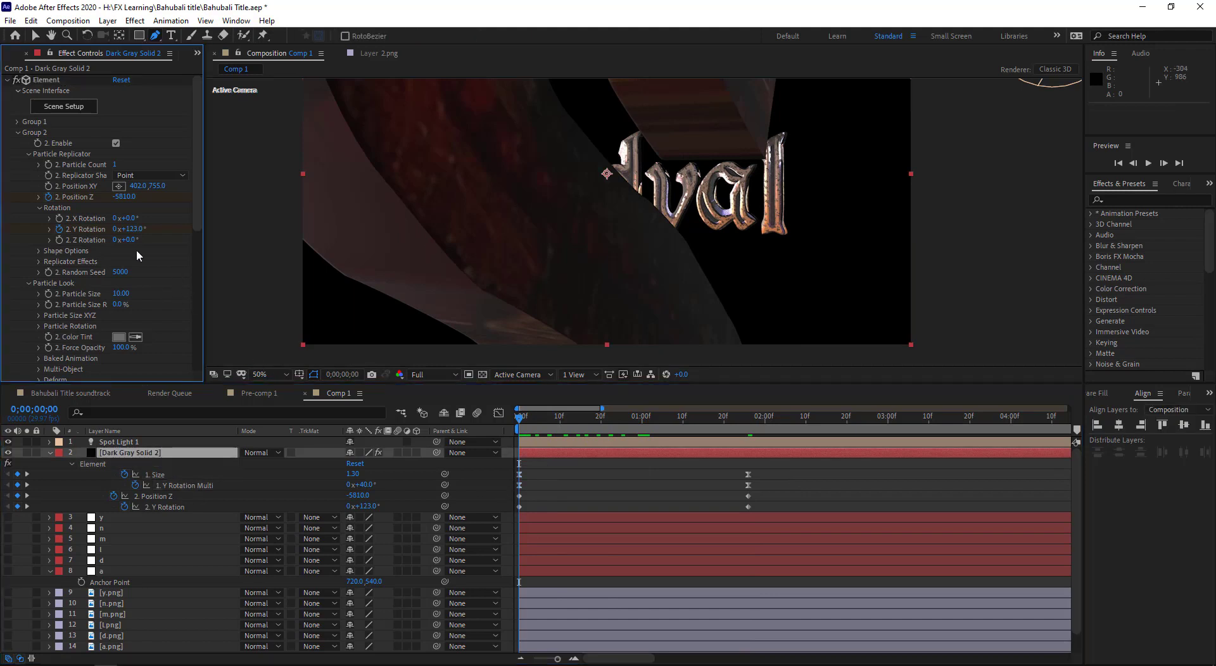
{"action": "left_click", "coordinate": [17, 122]}
{"action": "scroll", "coordinate": [16, 180], "scroll_direction": "down", "scroll_amount": 2}
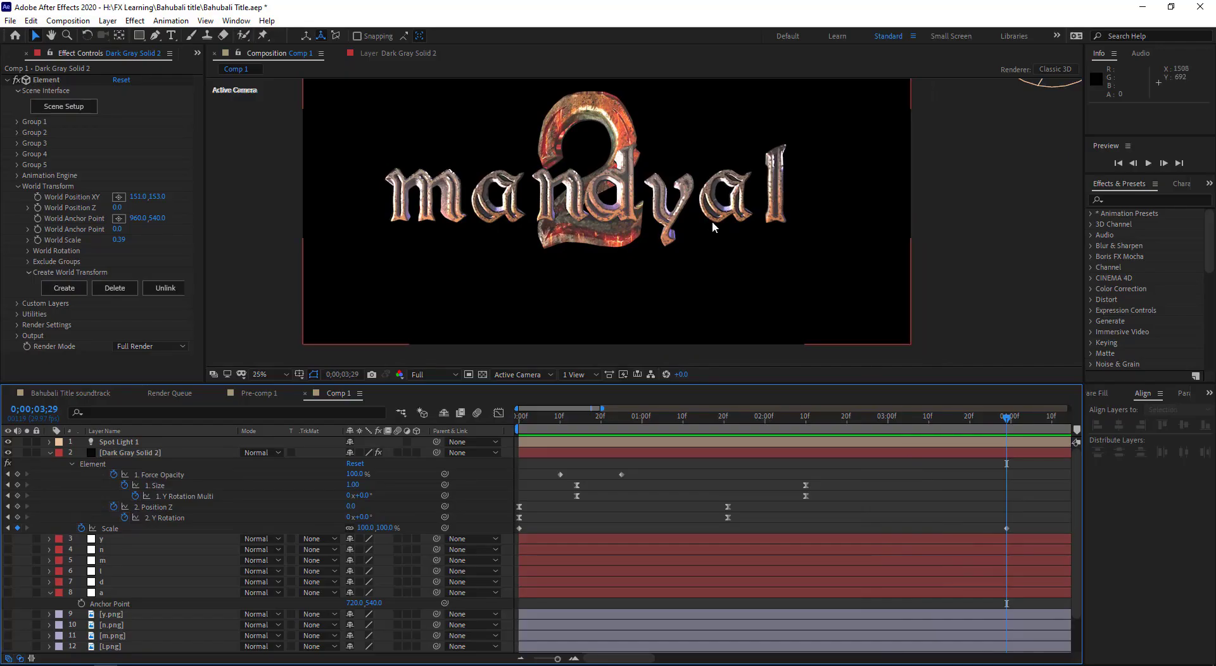
- Preview the title animation in the Bahubali Title soundtrack composition
{"action": "scroll", "coordinate": [374, 217], "scroll_direction": "down", "scroll_amount": 2}
{"action": "left_click", "coordinate": [12, 55]}
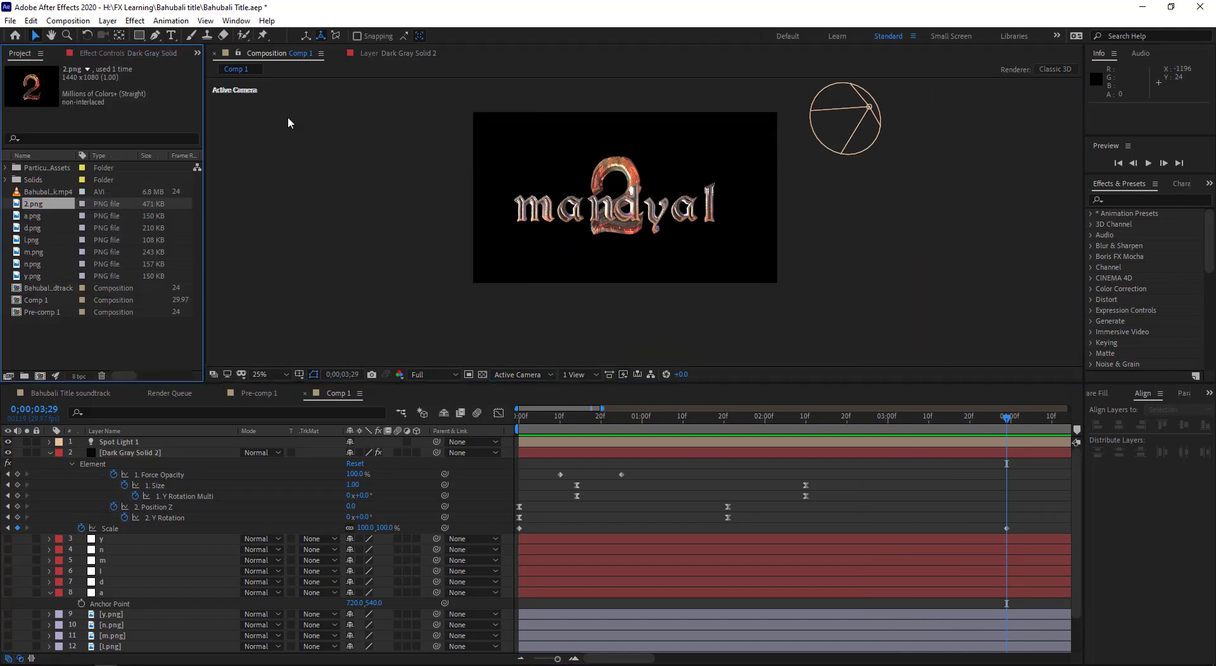
{"action": "left_click", "coordinate": [293, 345]}
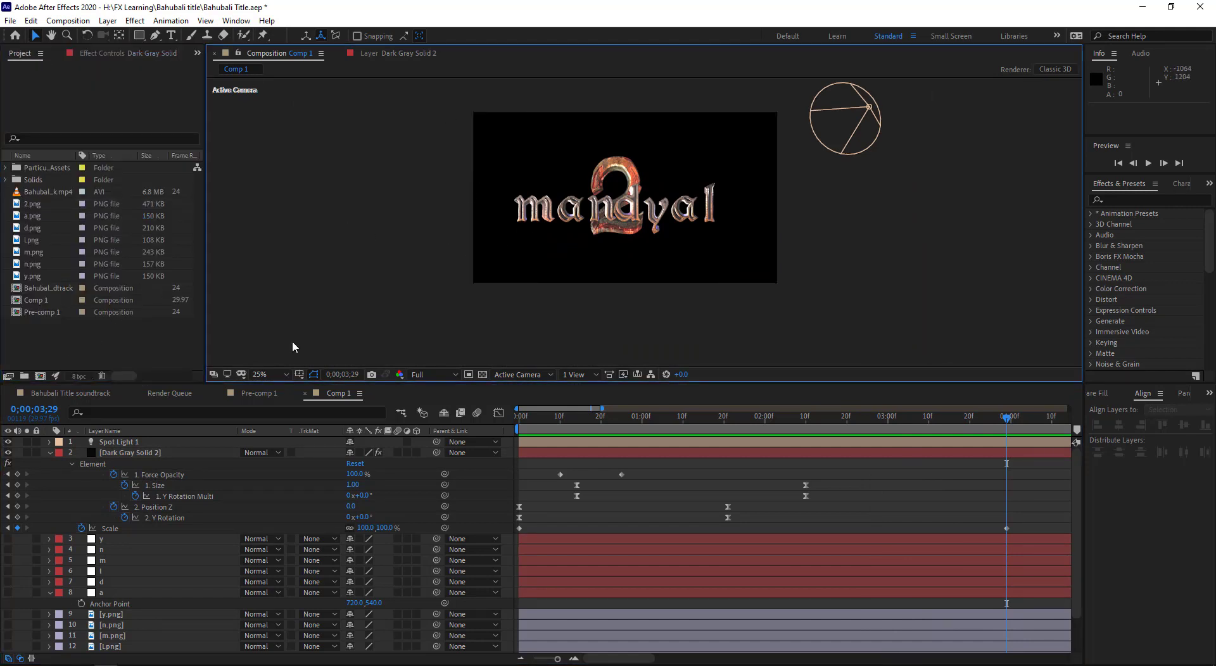
{"action": "left_click", "coordinate": [71, 394]}
{"action": "left_click_drag", "start_coordinate": [565, 416], "coordinate": [1018, 452]}
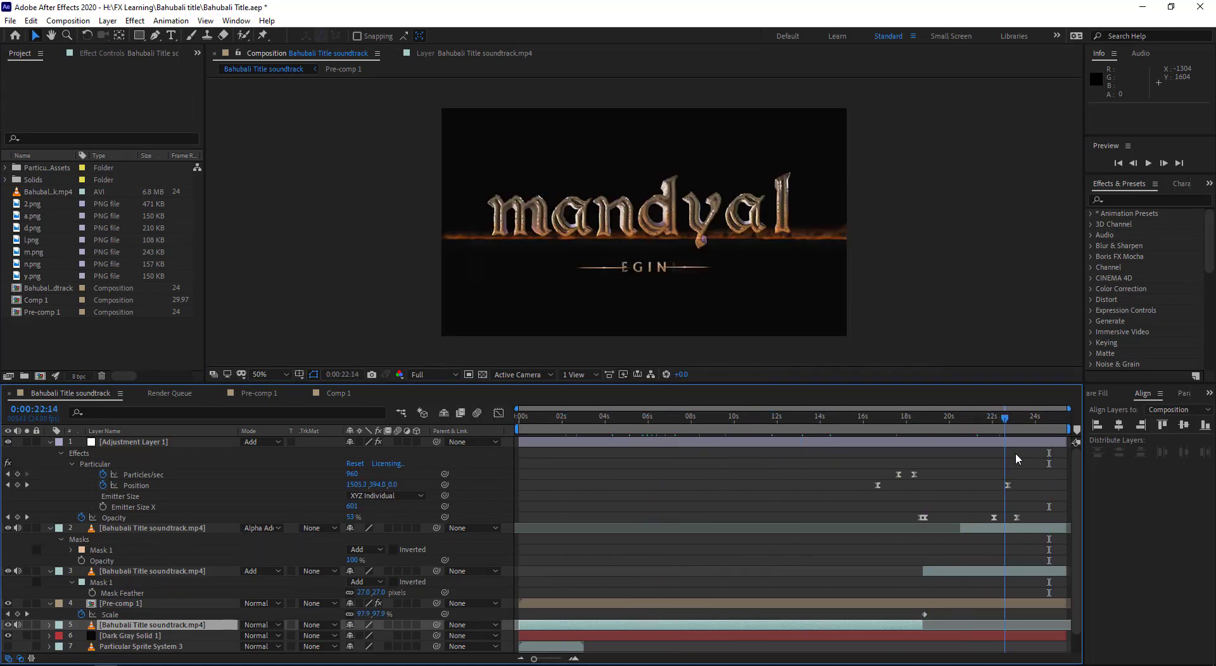
{"action": "key", "text": "space"}
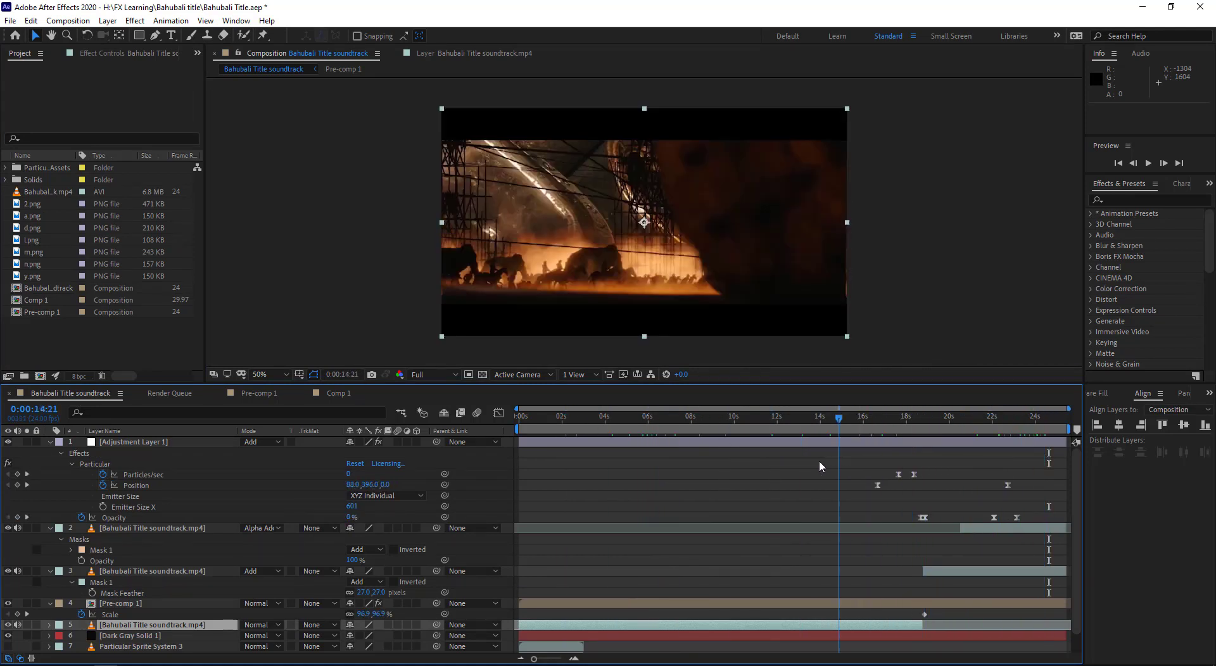
{"action": "left_click", "coordinate": [103, 316]}
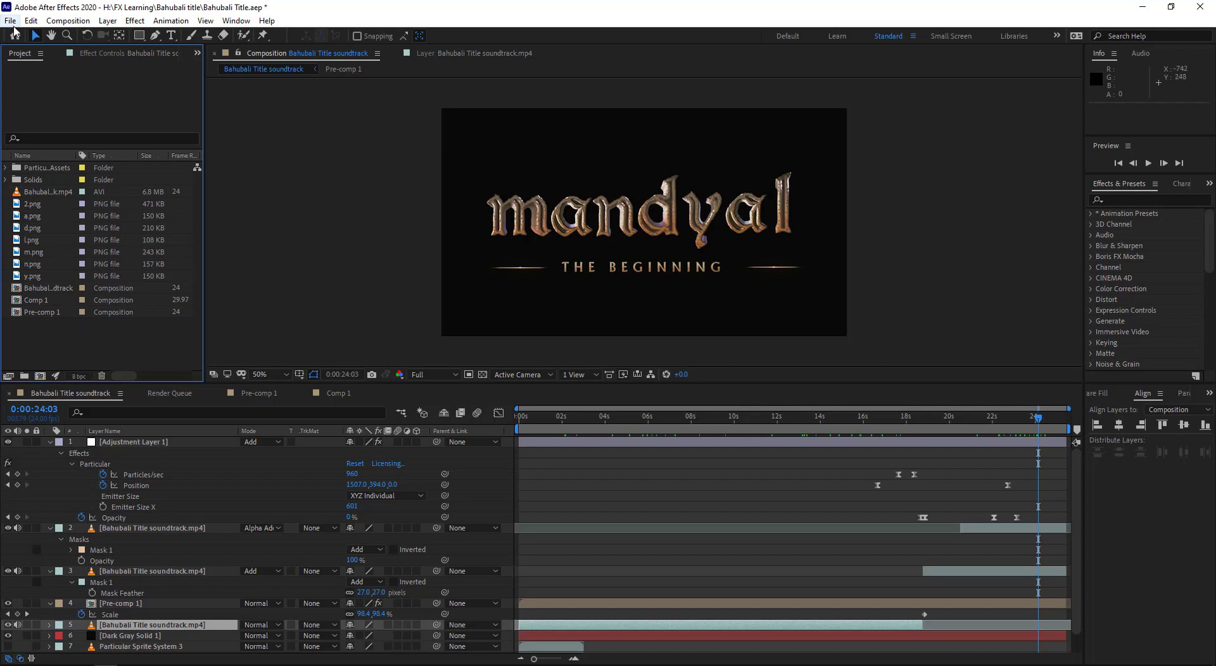
- Create a new MAXON CINEMA 4D file from File > New
{"action": "left_click", "coordinate": [10, 20]}
{"action": "left_click", "coordinate": [31, 20]}
{"action": "left_click", "coordinate": [10, 20]}
{"action": "mouse_move", "coordinate": [30, 35]}
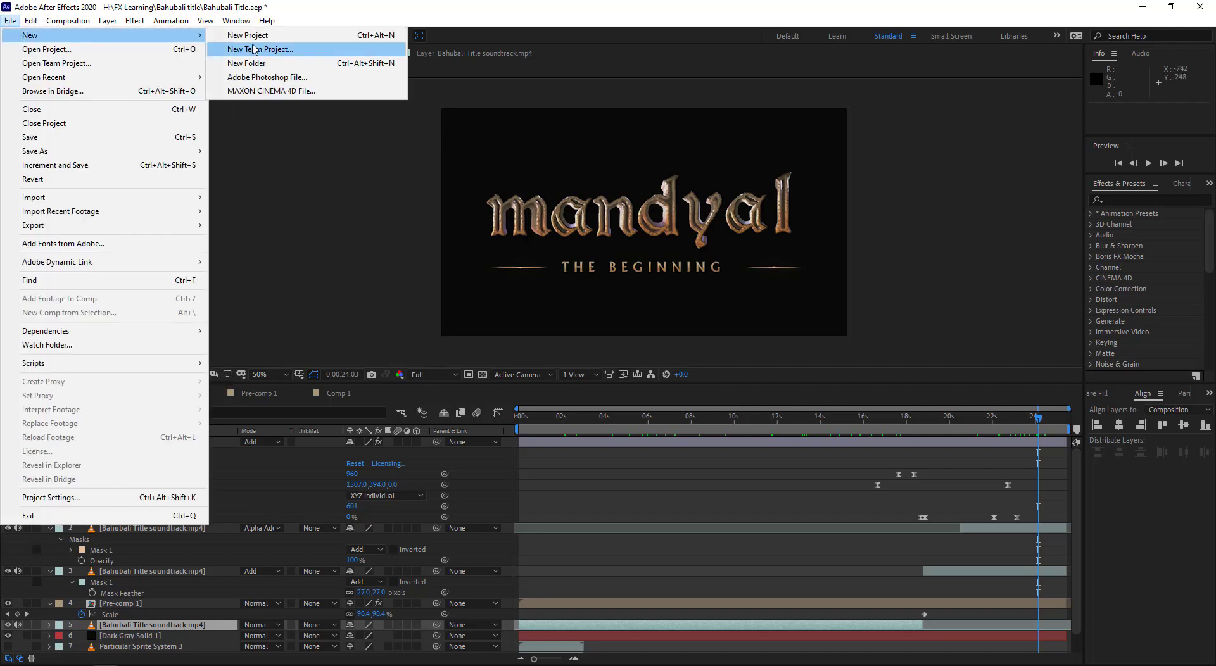
{"action": "left_click", "coordinate": [309, 93]}
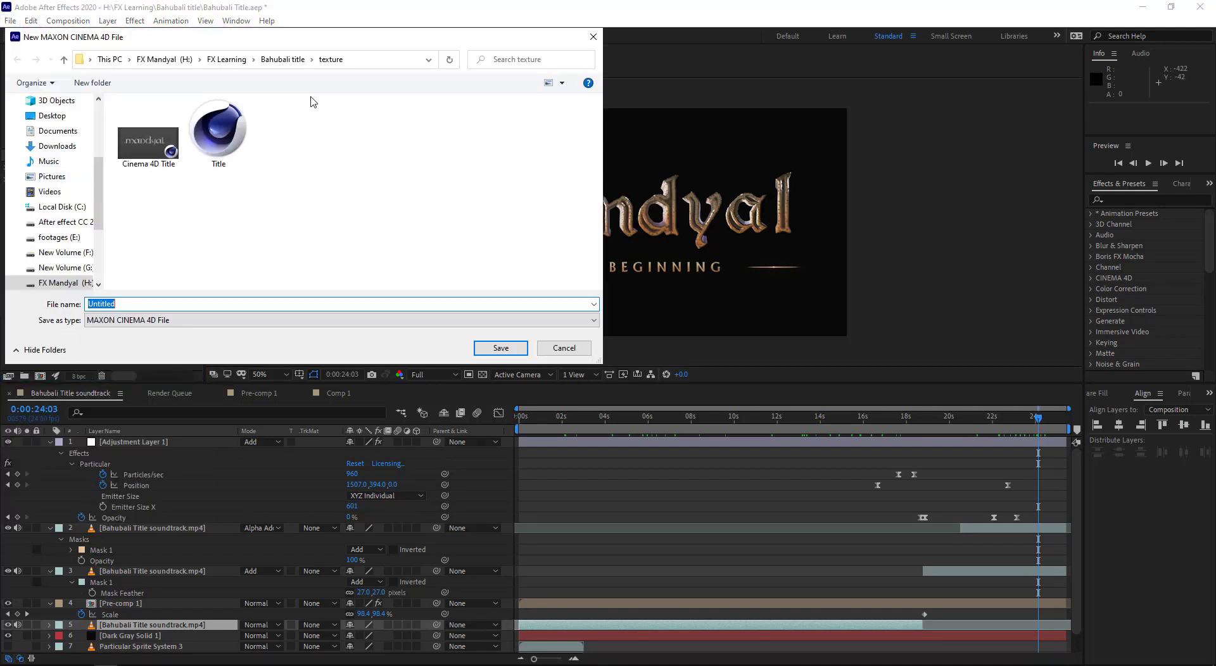
- Save the new file as Title.c4d, replace the existing one, and open it in Cinema 4D Lite
{"action": "left_click", "coordinate": [148, 142]}
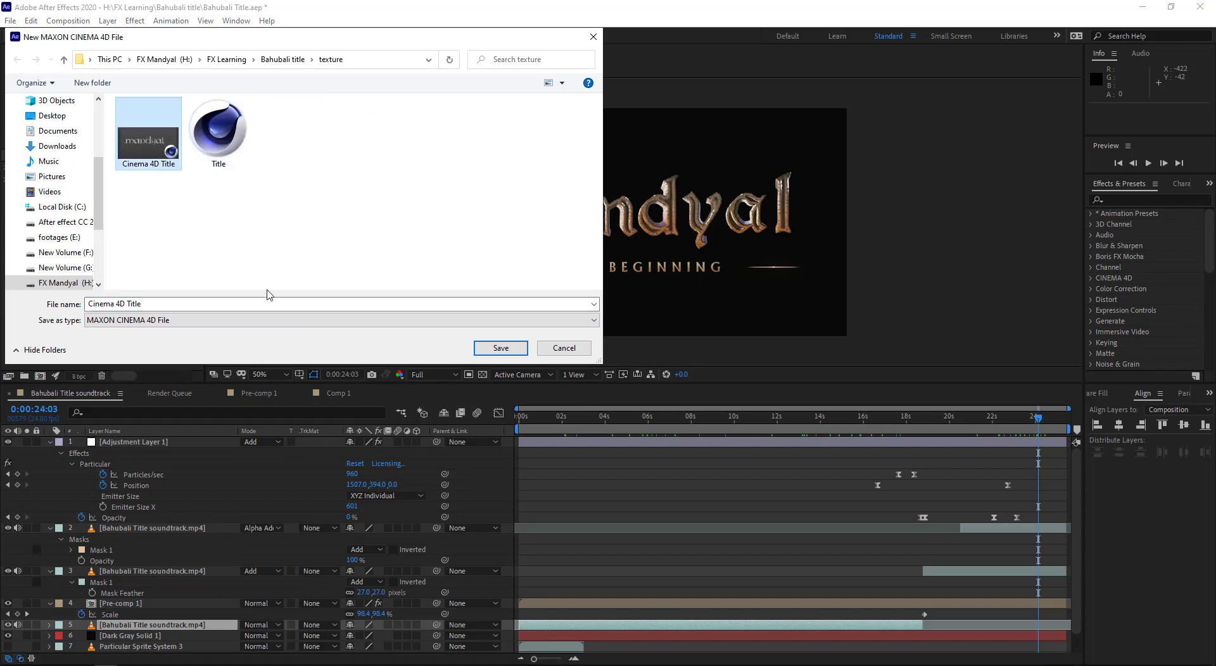
{"action": "left_click", "coordinate": [415, 305]}
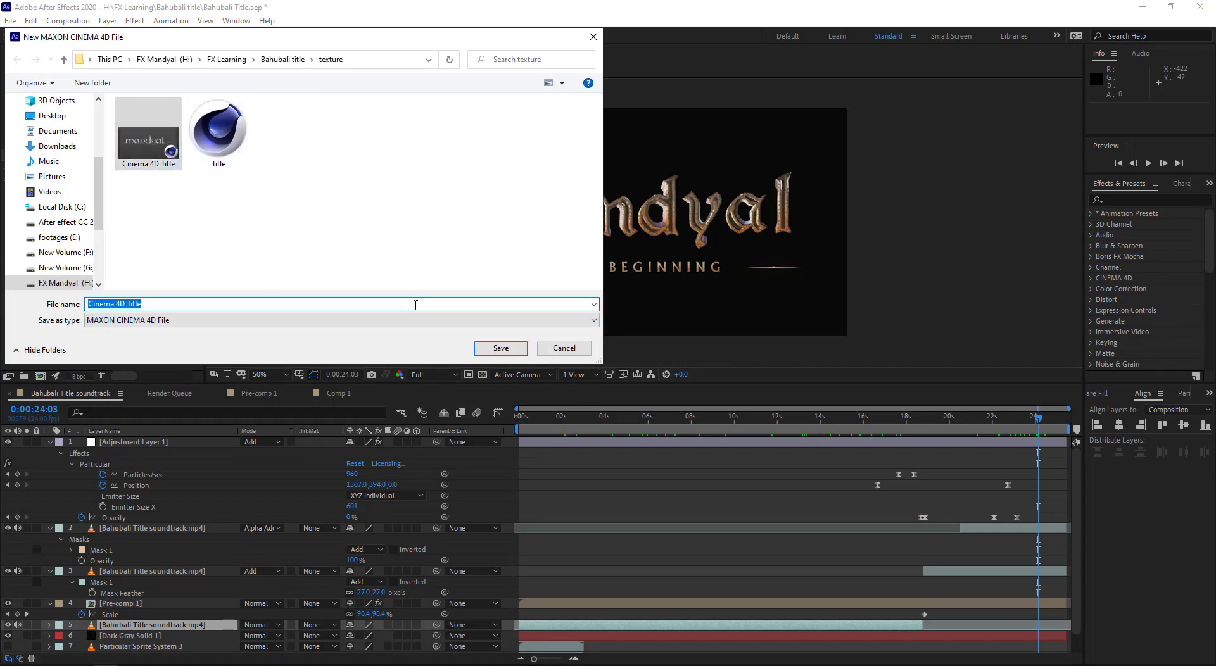
{"action": "type", "text": "Title"}
{"action": "key", "text": "Return"}
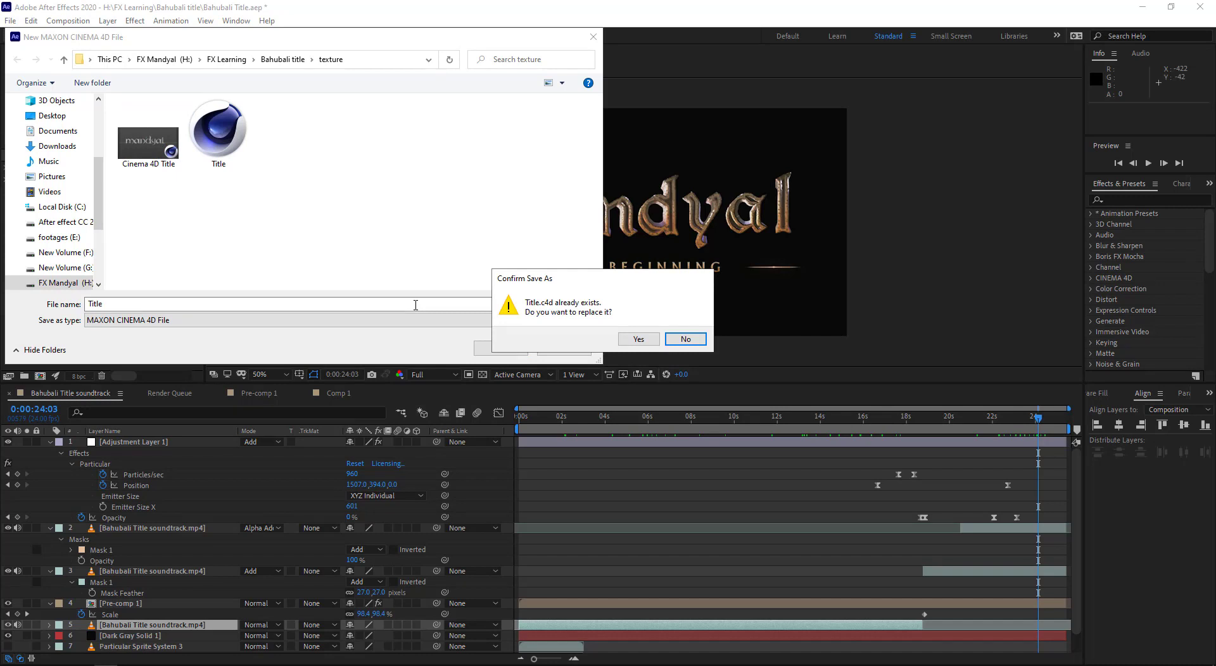
{"action": "key", "text": "Left"}
{"action": "key", "text": "Return"}
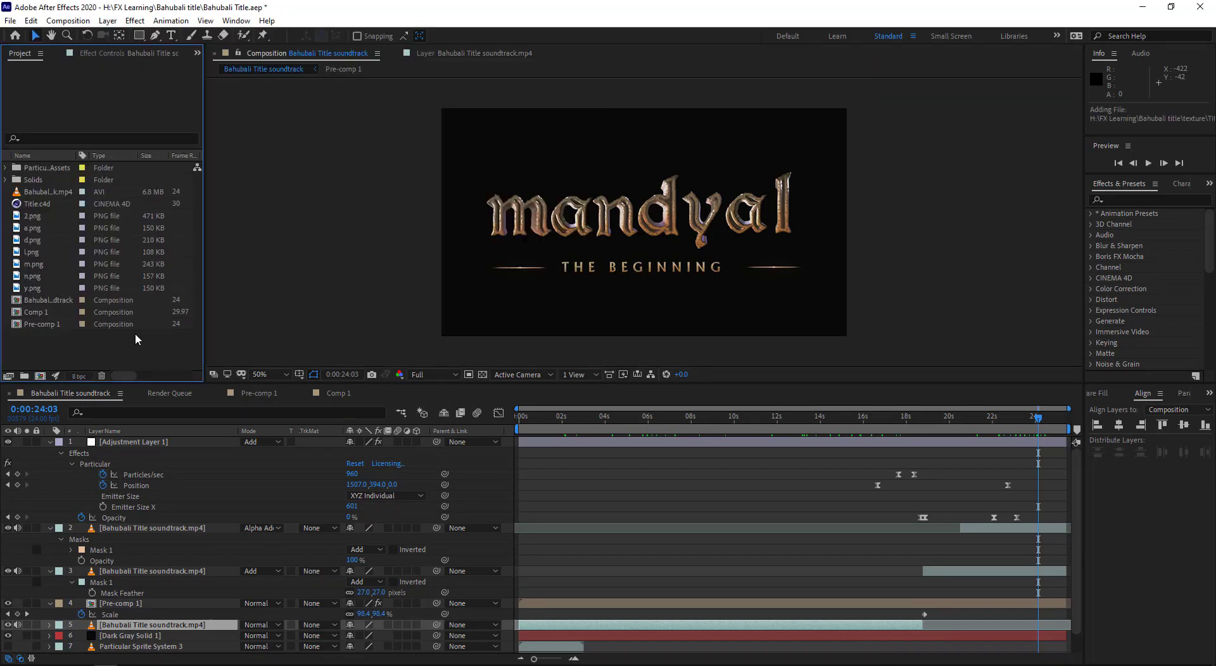
{"action": "double_click", "coordinate": [45, 205]}
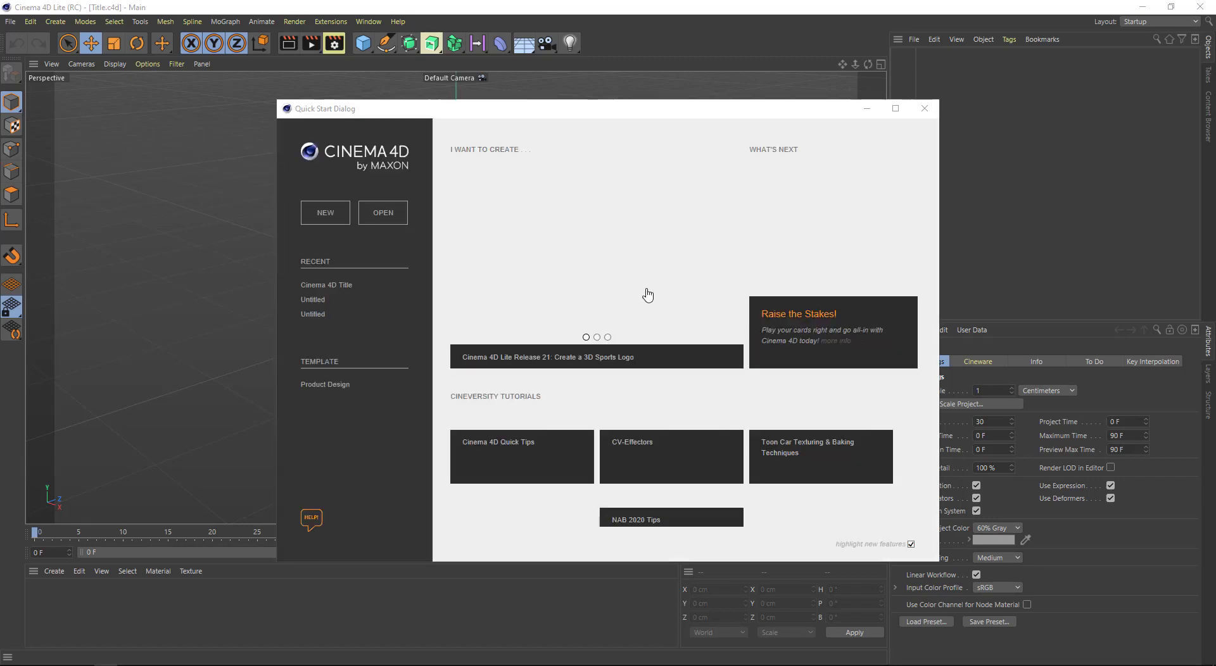
- Add a Text spline object to the Cinema 4D scene
{"action": "left_click", "coordinate": [931, 116]}
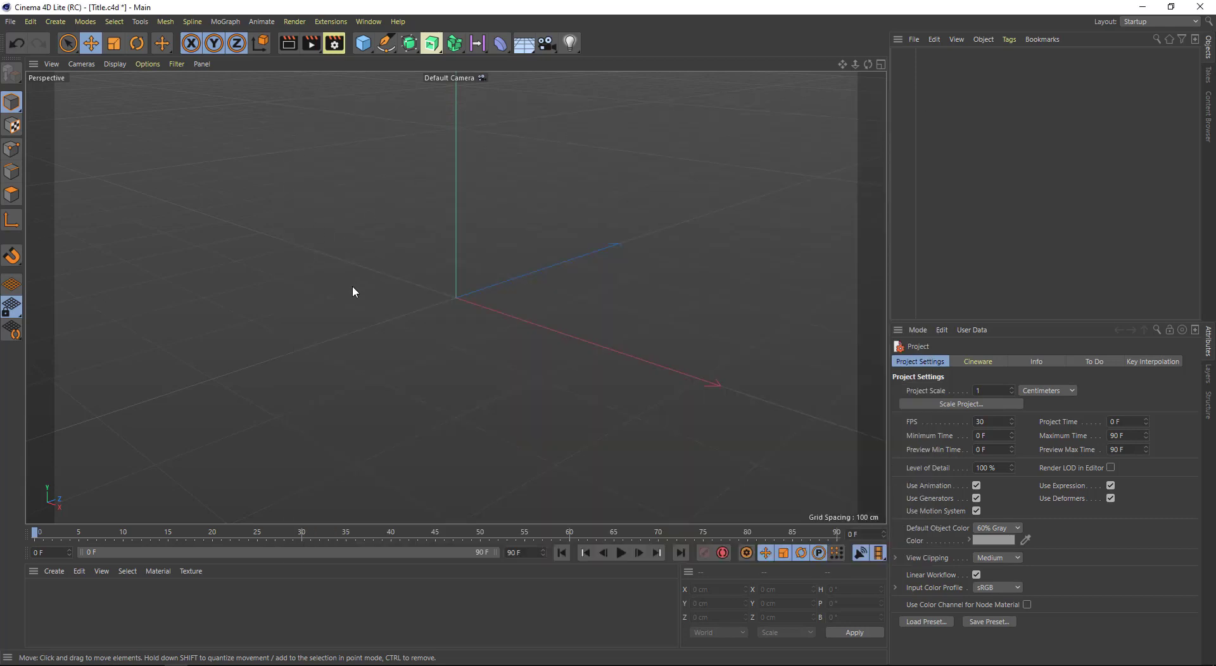
{"action": "left_click_drag", "start_coordinate": [352, 290], "coordinate": [400, 246]}
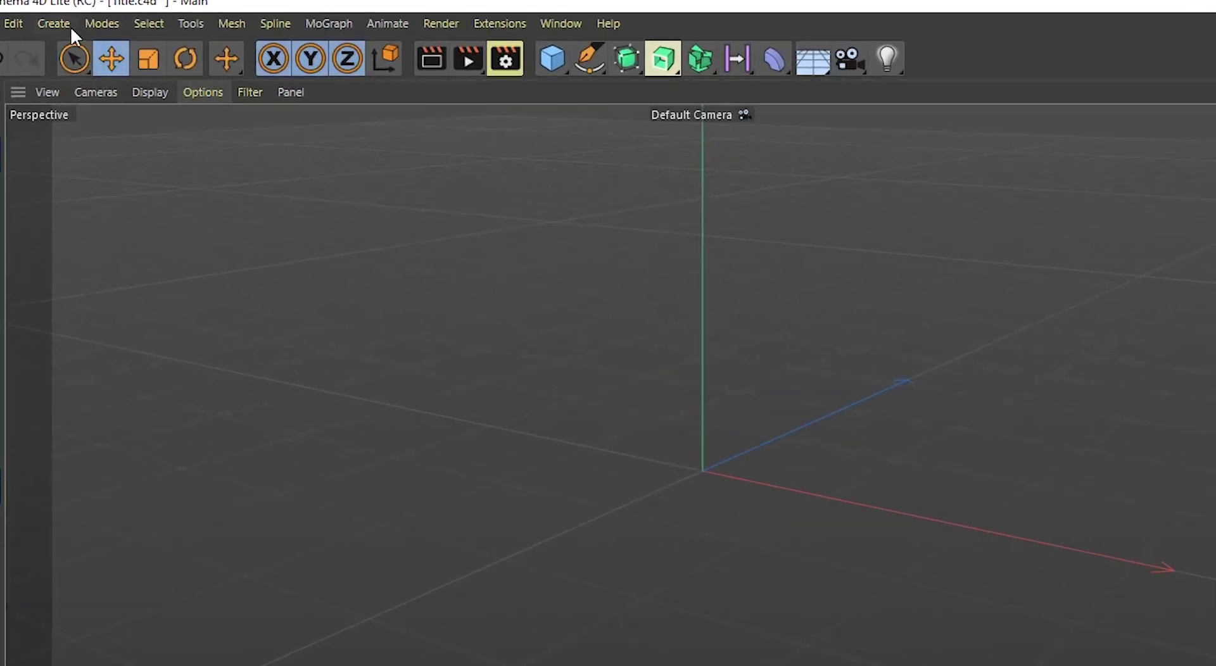
{"action": "left_click", "coordinate": [35, 24]}
{"action": "mouse_move", "coordinate": [126, 110]}
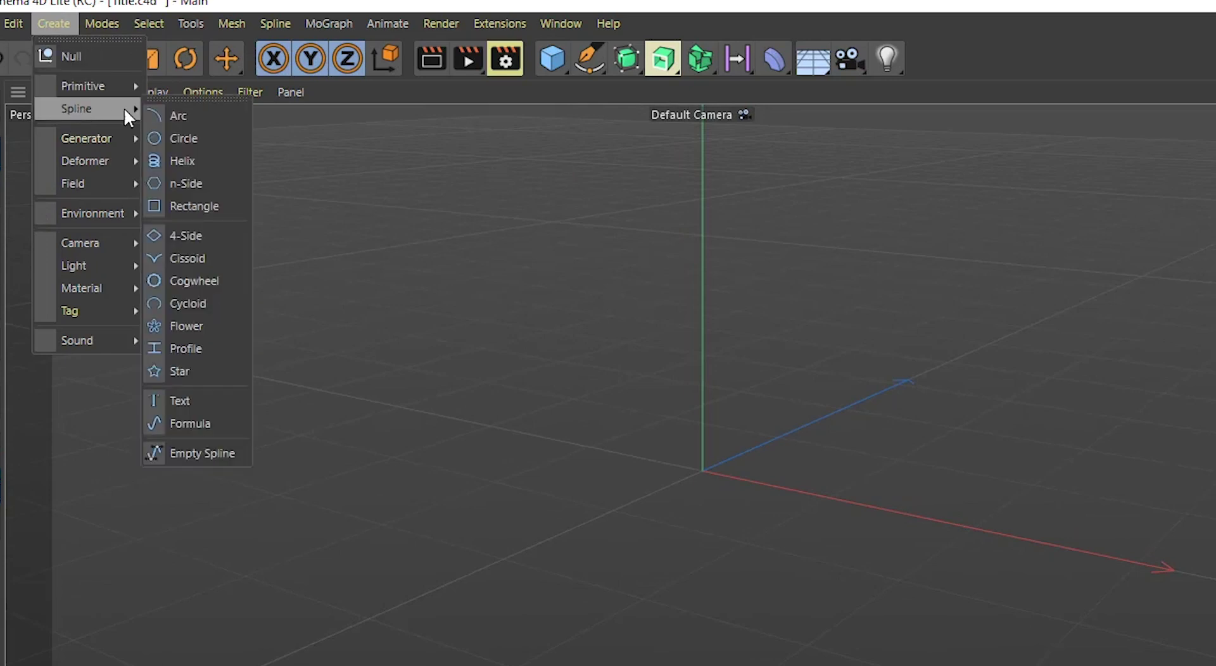
{"action": "left_click", "coordinate": [183, 399]}
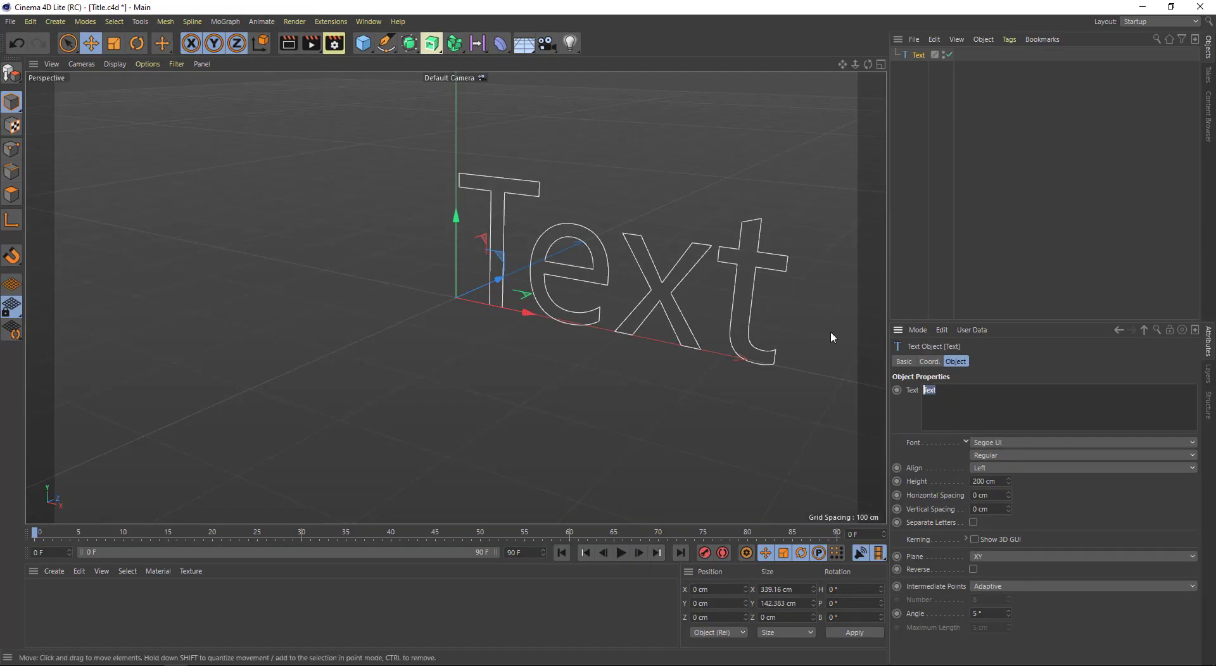
- Change the Text object's content from title to bahubali
{"action": "type", "text": "ti"}
{"action": "type", "text": "tle"}
{"action": "left_click", "coordinate": [628, 398]}
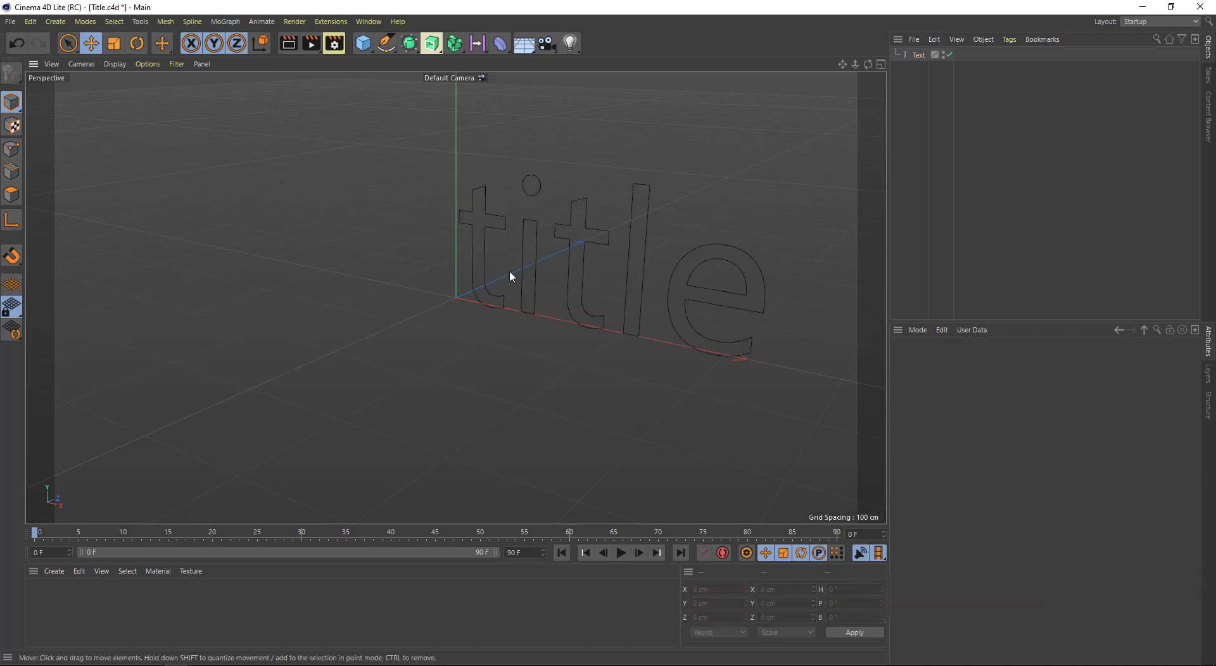
{"action": "left_click", "coordinate": [511, 253]}
{"action": "left_click", "coordinate": [992, 399]}
{"action": "type", "text": "bahubali"}
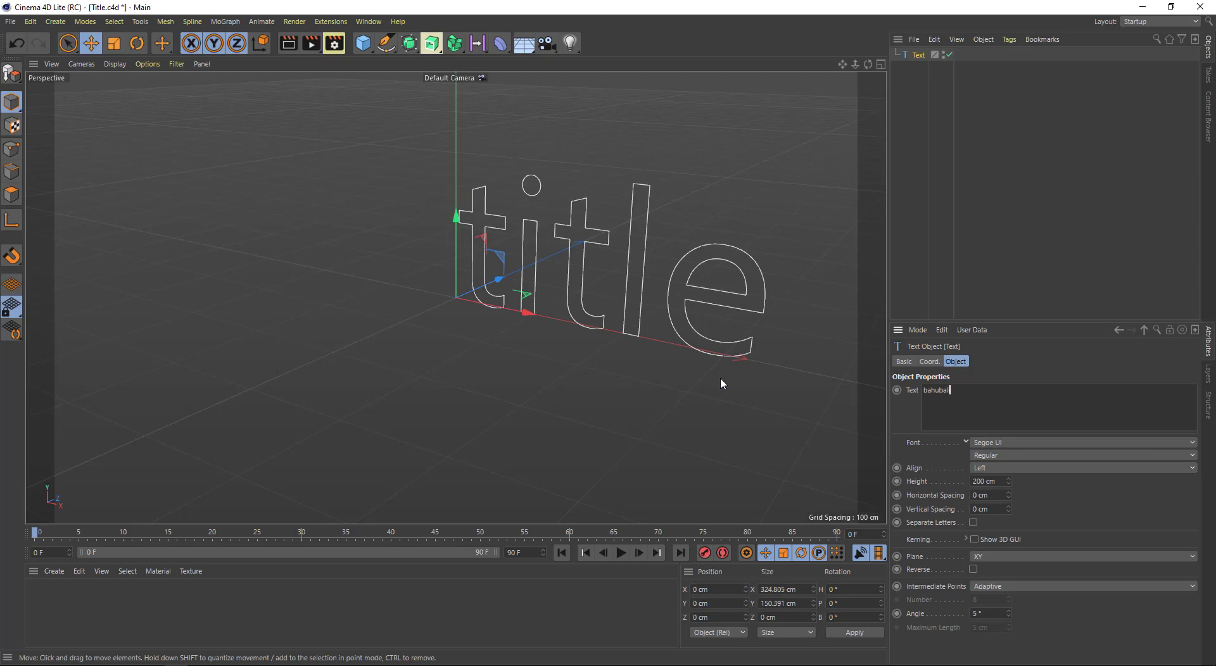
{"action": "left_click", "coordinate": [705, 413]}
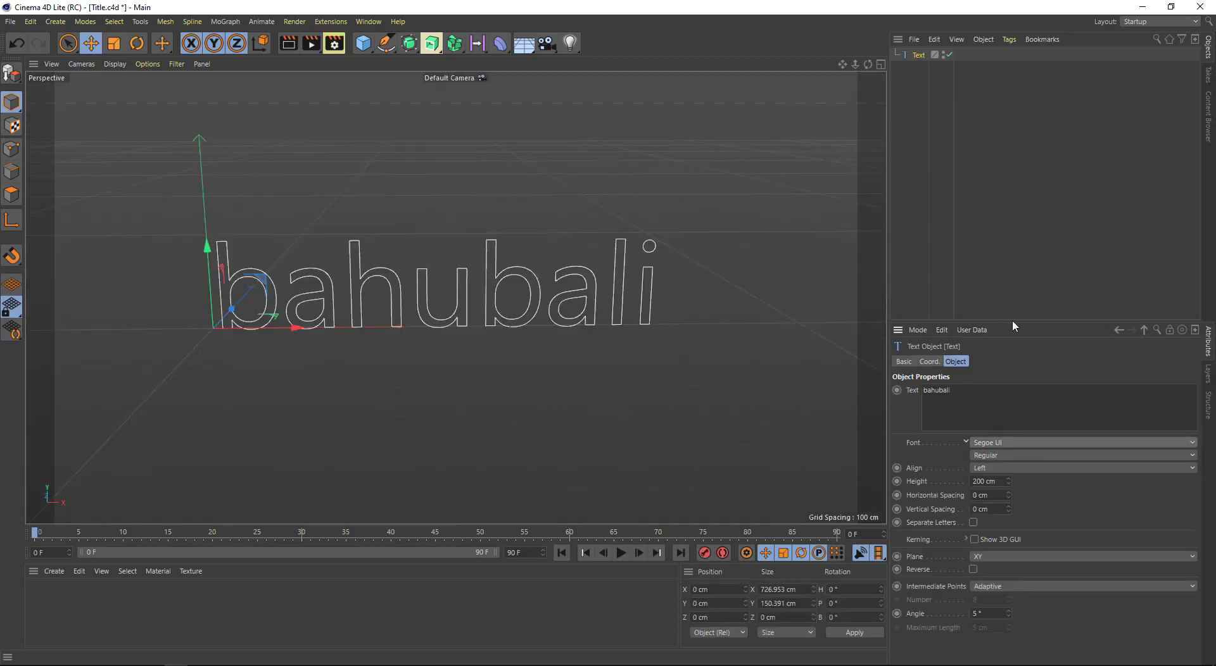
- Set the bahubali text in the Bāhubali font
{"action": "left_click", "coordinate": [1016, 443]}
{"action": "scroll", "coordinate": [1020, 394], "scroll_direction": "up", "scroll_amount": 5}
{"action": "scroll", "coordinate": [1032, 316], "scroll_direction": "up", "scroll_amount": 5}
{"action": "scroll", "coordinate": [1048, 241], "scroll_direction": "up", "scroll_amount": 5}
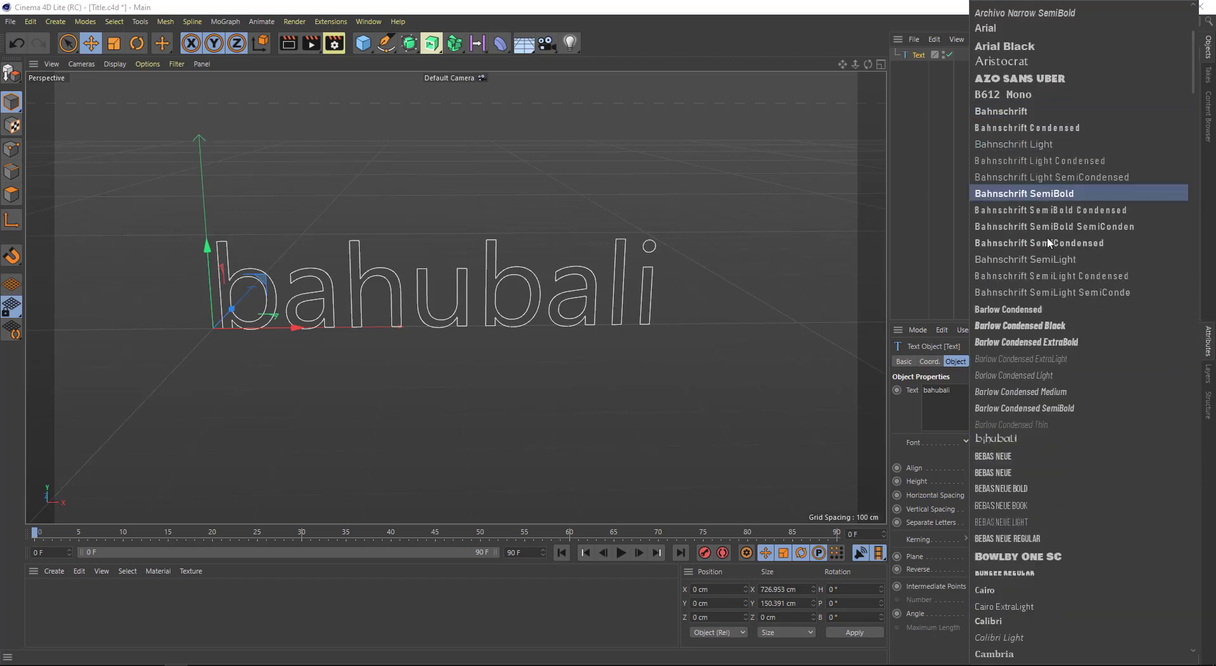
{"action": "left_click", "coordinate": [1035, 439]}
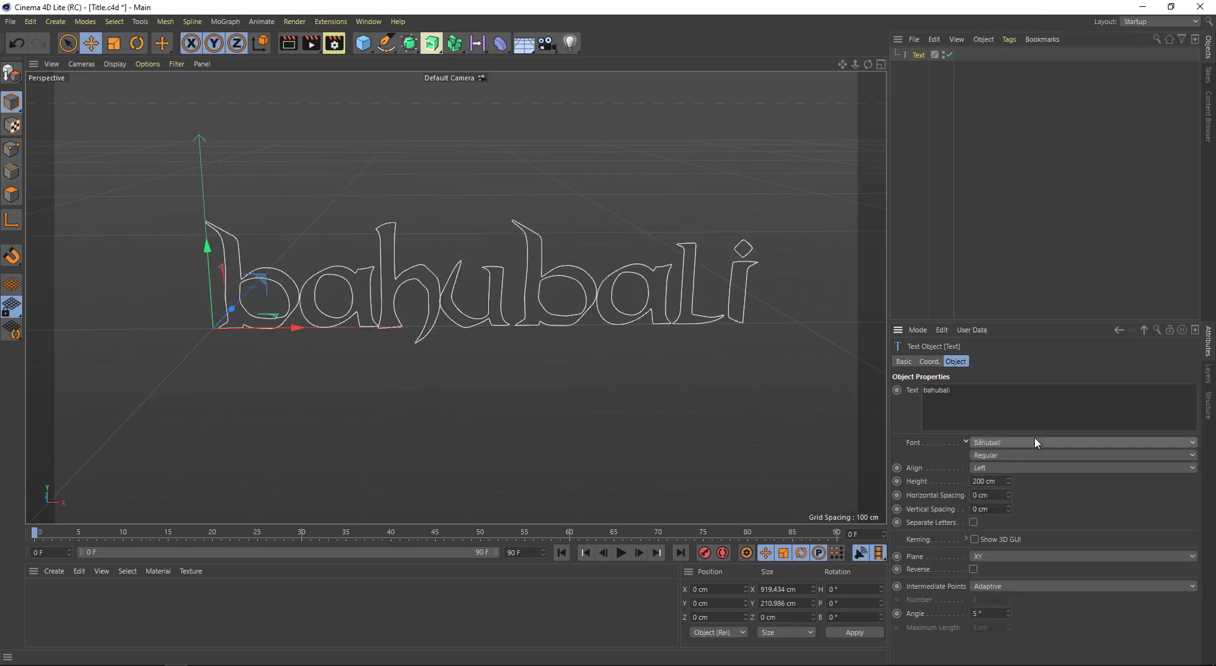
{"action": "left_click", "coordinate": [486, 391]}
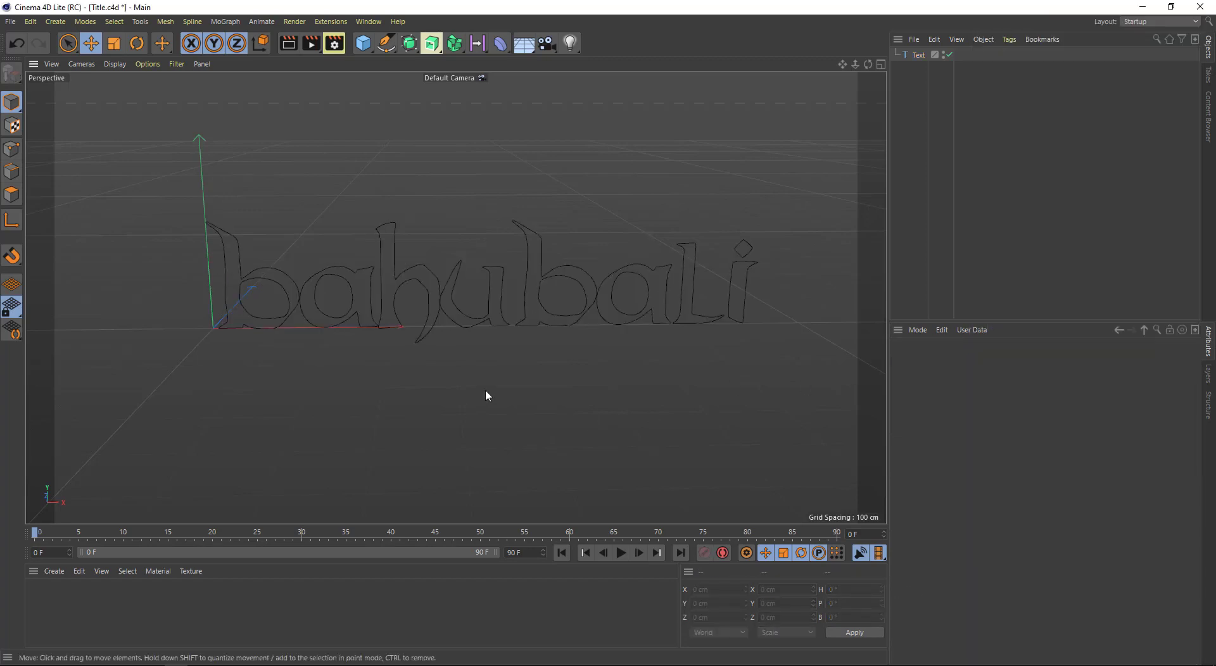
{"action": "middle_click", "coordinate": [644, 372]}
{"action": "middle_click", "coordinate": [340, 207]}
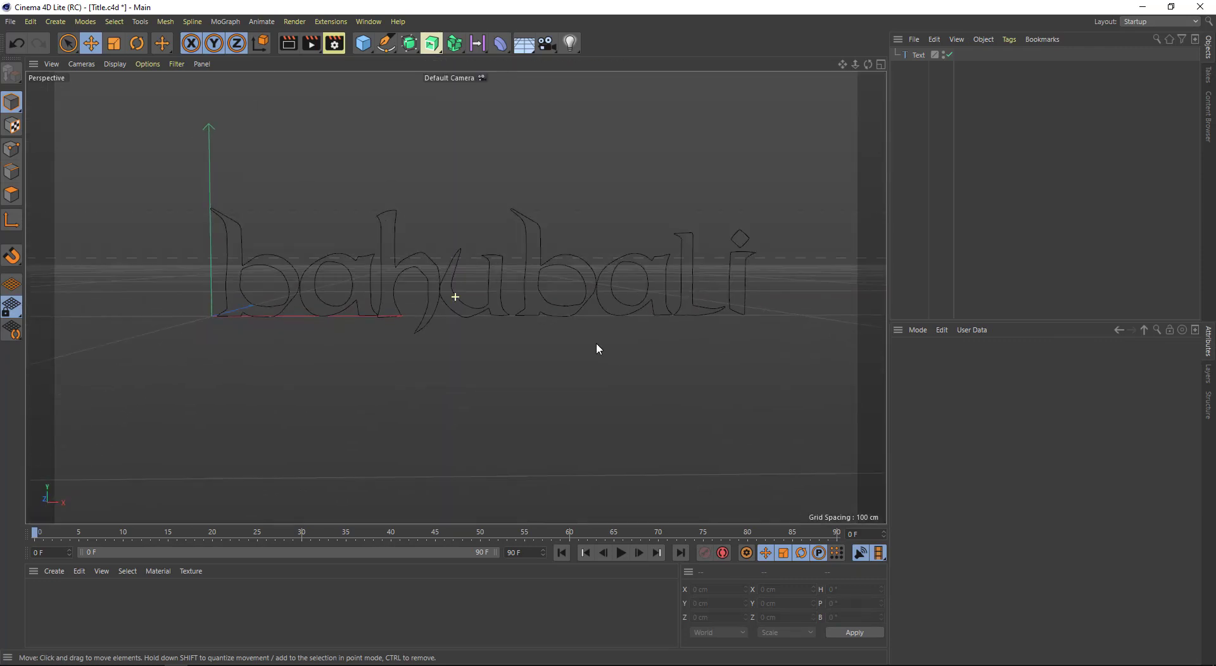
{"action": "left_click", "coordinate": [593, 285]}
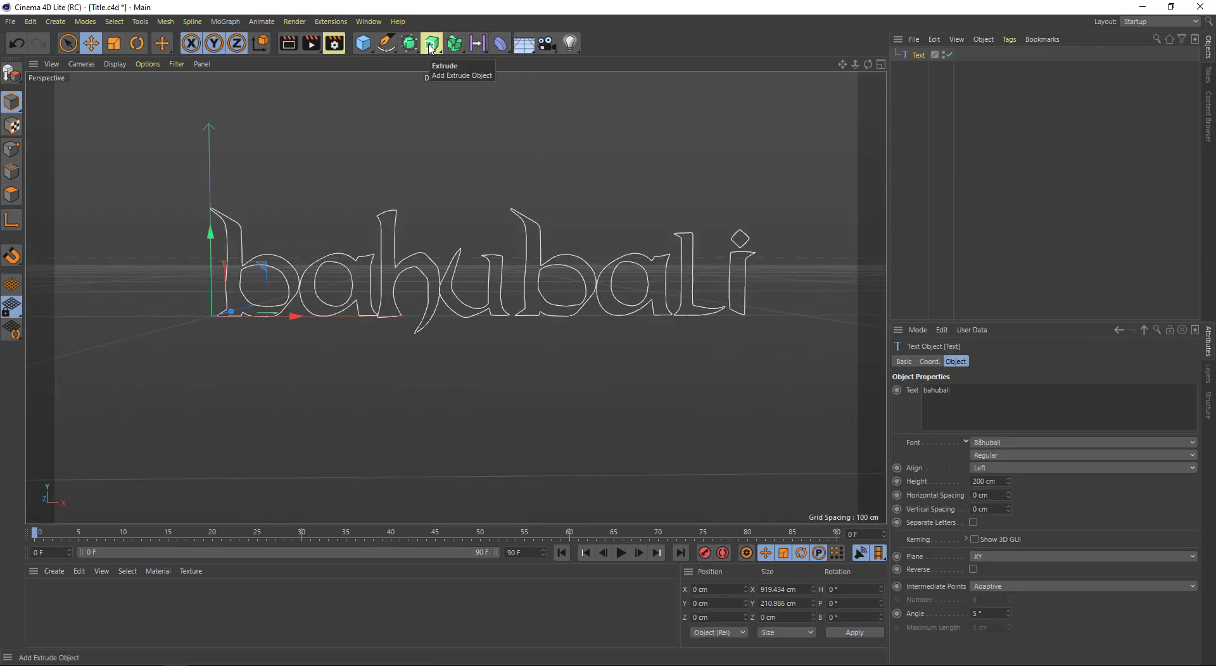
- Extrude the bahubali text by nesting it under a new Extrude object
{"action": "left_click_drag", "start_coordinate": [431, 49], "coordinate": [469, 59]}
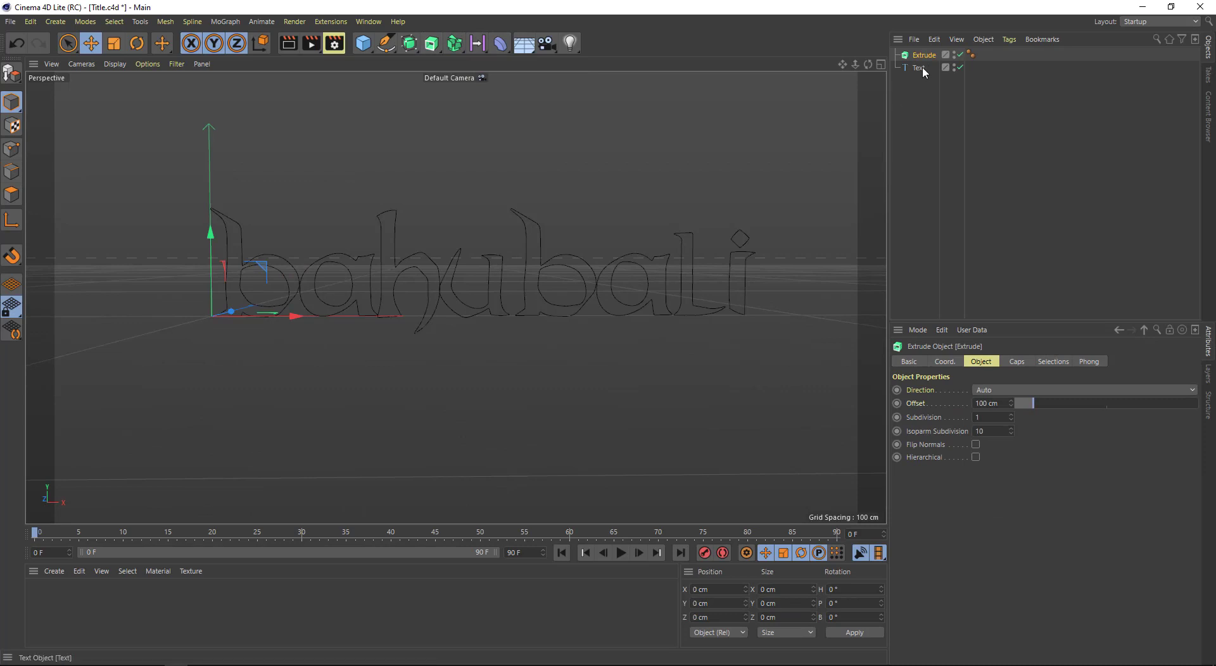
{"action": "left_click_drag", "start_coordinate": [935, 52], "coordinate": [934, 53]}
{"action": "left_click", "coordinate": [237, 348]}
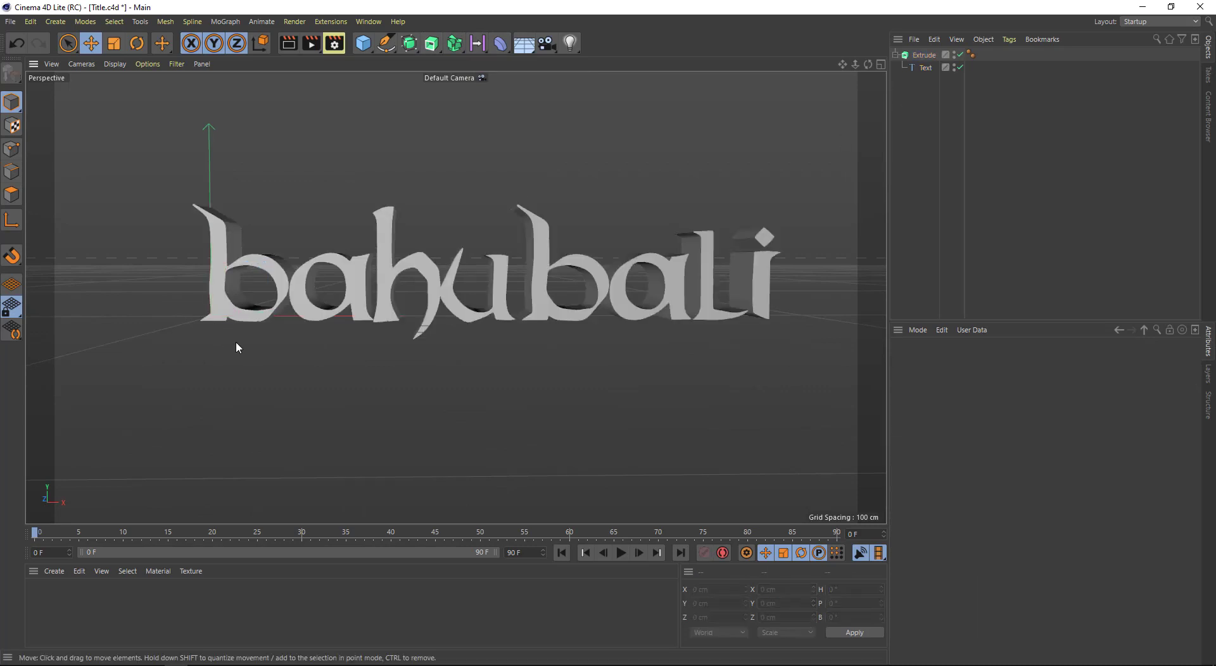
{"action": "middle_click", "coordinate": [337, 202]}
{"action": "middle_click", "coordinate": [341, 216]}
{"action": "mouse_move", "coordinate": [390, 209]}
{"action": "left_mouse_down", "text": "alt"}
{"action": "mouse_move", "coordinate": [318, 184]}
{"action": "mouse_move", "coordinate": [406, 191]}
{"action": "left_mouse_up", "text": "alt"}
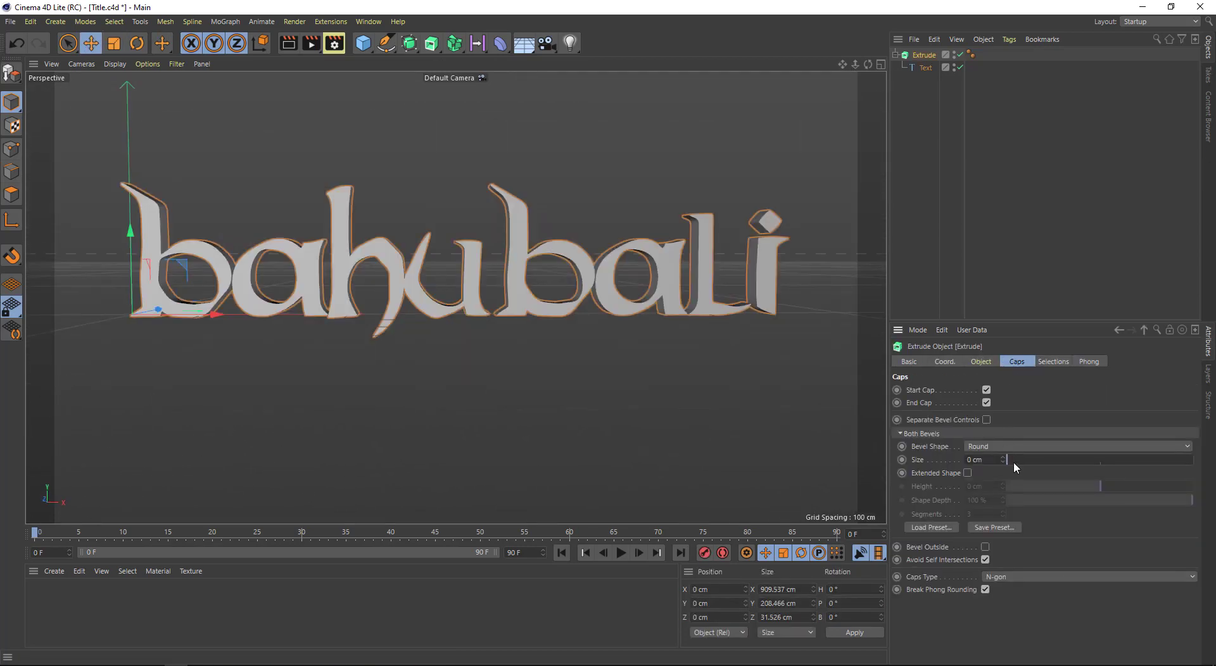
- Bevel the caps with a Curve shape, 3.38 cm size, and Extended Shape at 2.14 cm
{"action": "mouse_move", "coordinate": [1013, 461]}
{"action": "left_mouse_down"}
{"action": "mouse_move", "coordinate": [1037, 453]}
{"action": "mouse_move", "coordinate": [1013, 462]}
{"action": "left_mouse_up"}
{"action": "left_click", "coordinate": [1037, 447]}
{"action": "left_click", "coordinate": [997, 469]}
{"action": "scroll", "coordinate": [543, 272], "scroll_direction": "up", "scroll_amount": 5}
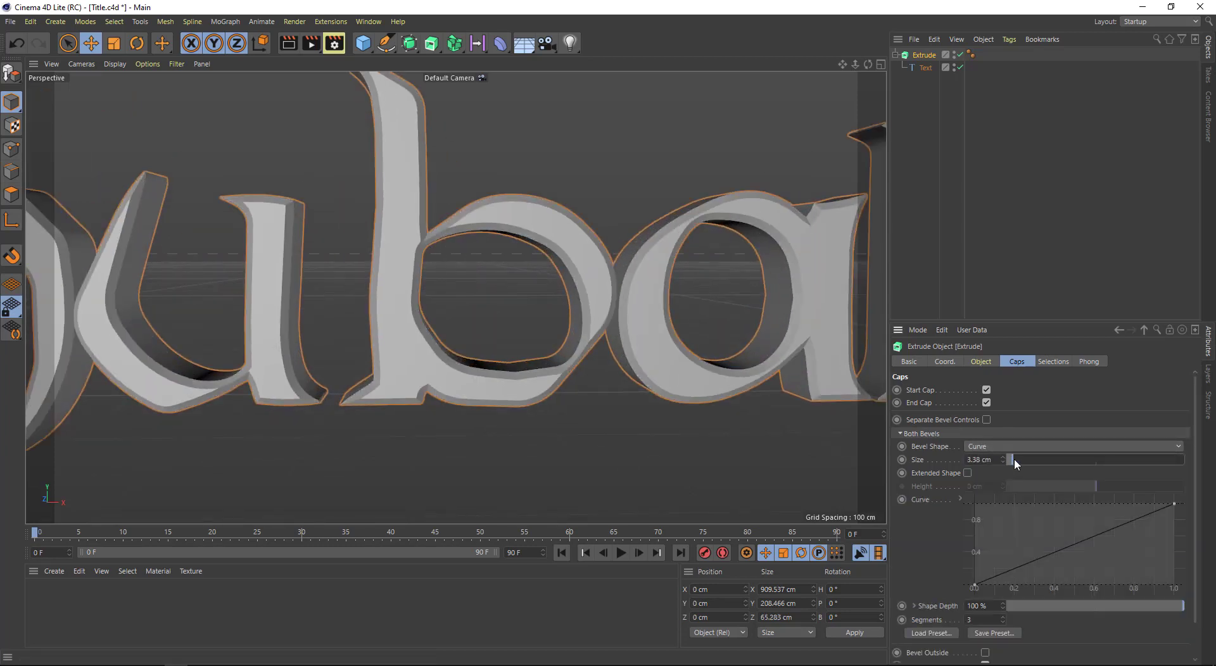
{"action": "left_click", "coordinate": [967, 473]}
{"action": "left_click_drag", "start_coordinate": [1092, 485], "coordinate": [1095, 488]}
{"action": "left_click_drag", "start_coordinate": [729, 320], "coordinate": [700, 311]}
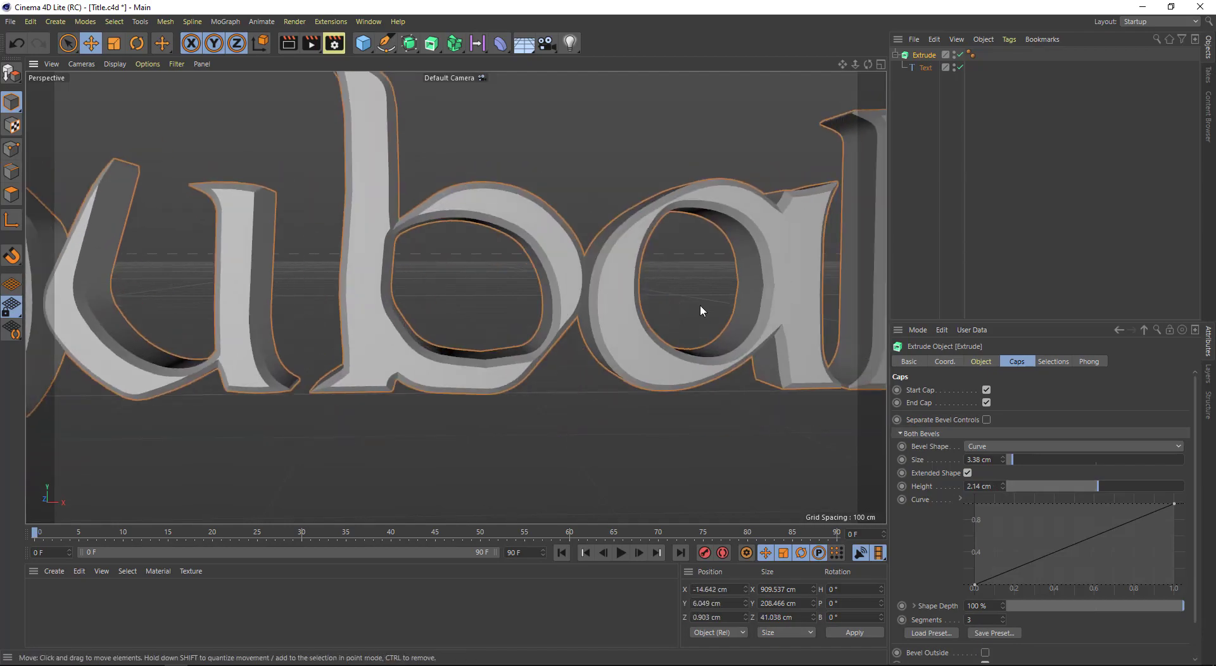
{"action": "scroll", "coordinate": [610, 173], "scroll_direction": "down", "scroll_amount": 5}
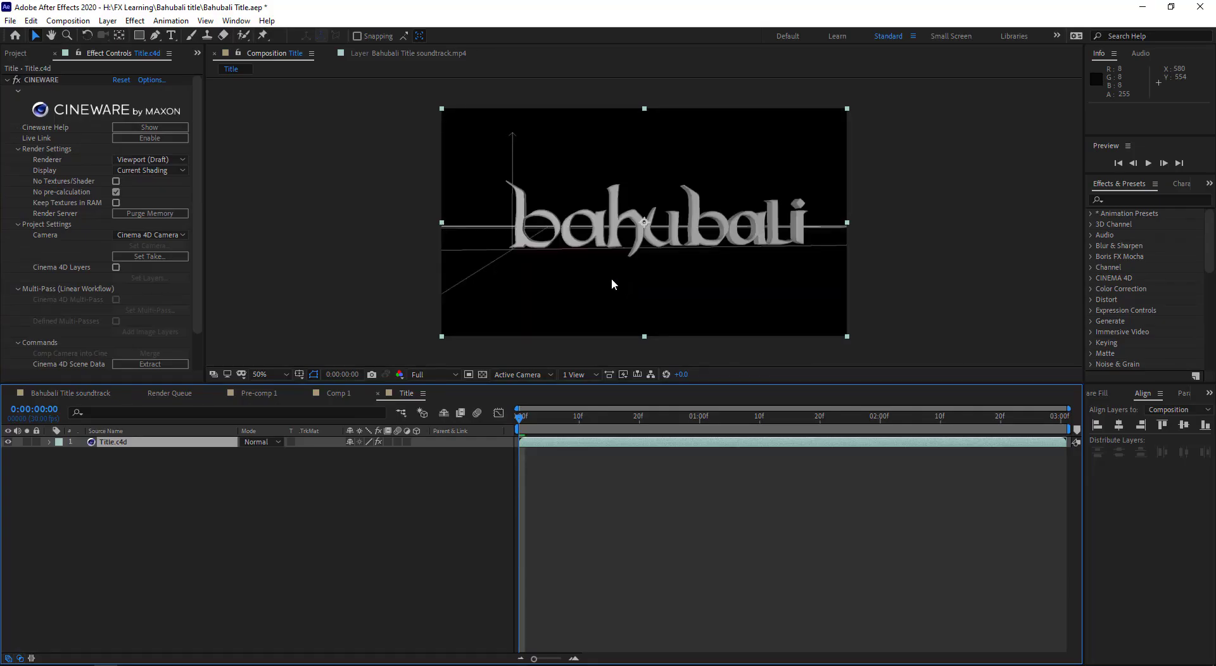
- Set the Cineware layer's render camera to Comp Camera
{"action": "key", "text": "period"}
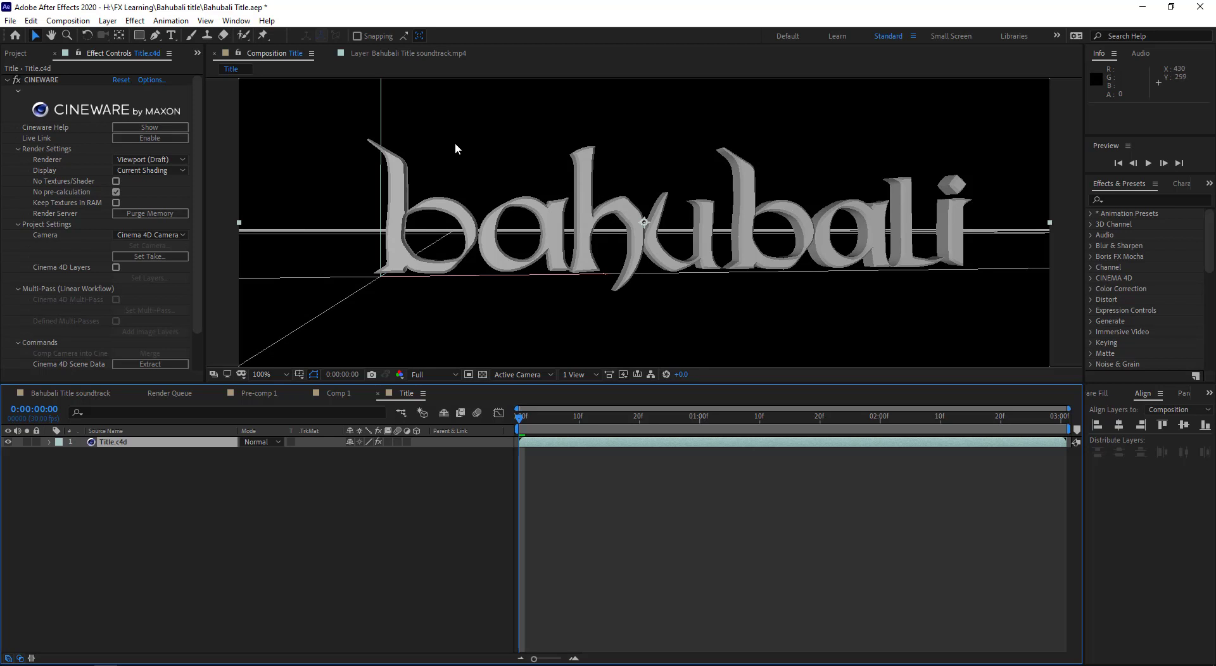
{"action": "key", "text": "comma"}
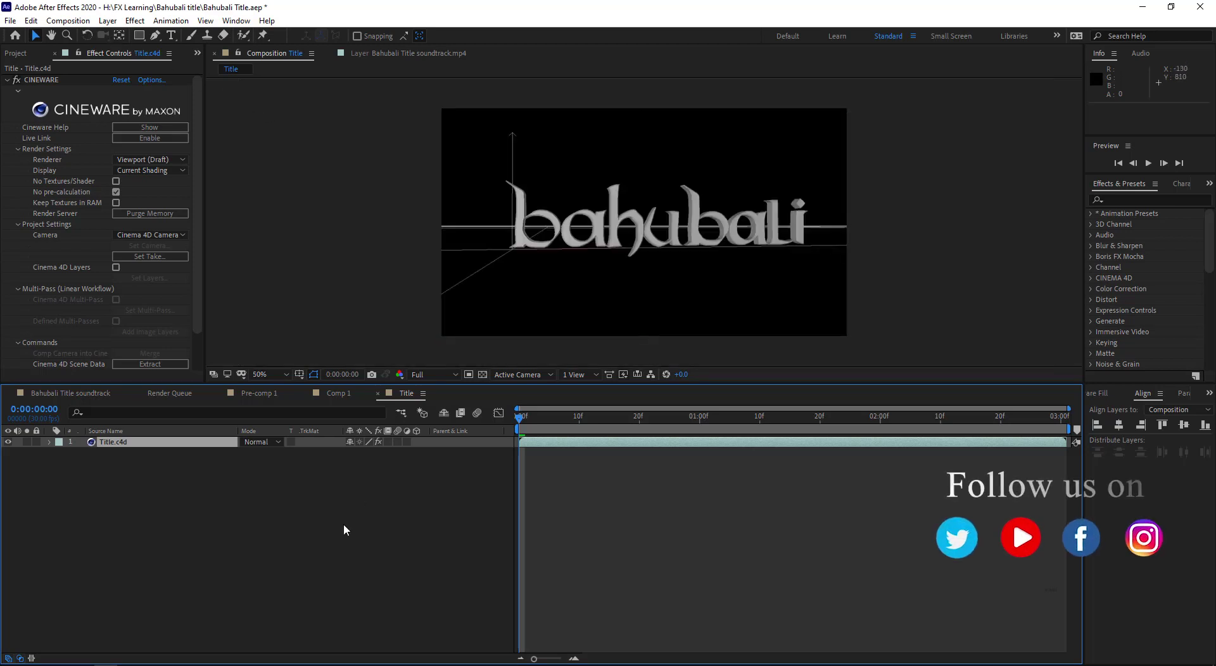
{"action": "left_click", "coordinate": [344, 523]}
{"action": "left_click", "coordinate": [150, 235]}
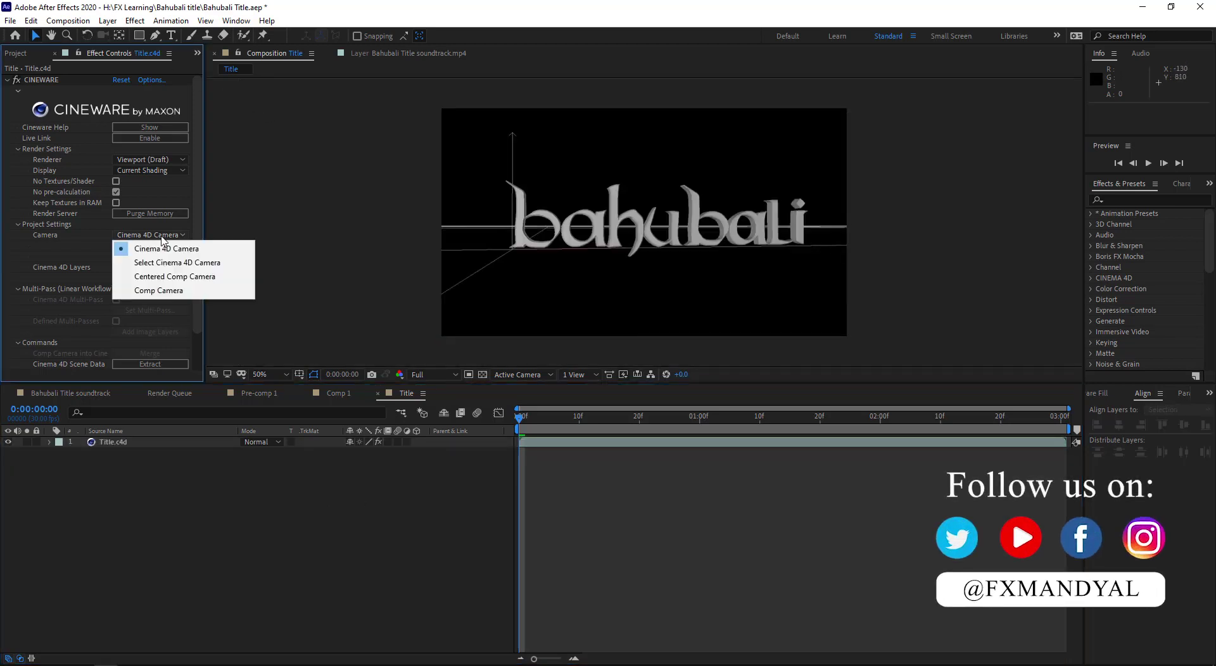
{"action": "left_click", "coordinate": [164, 291]}
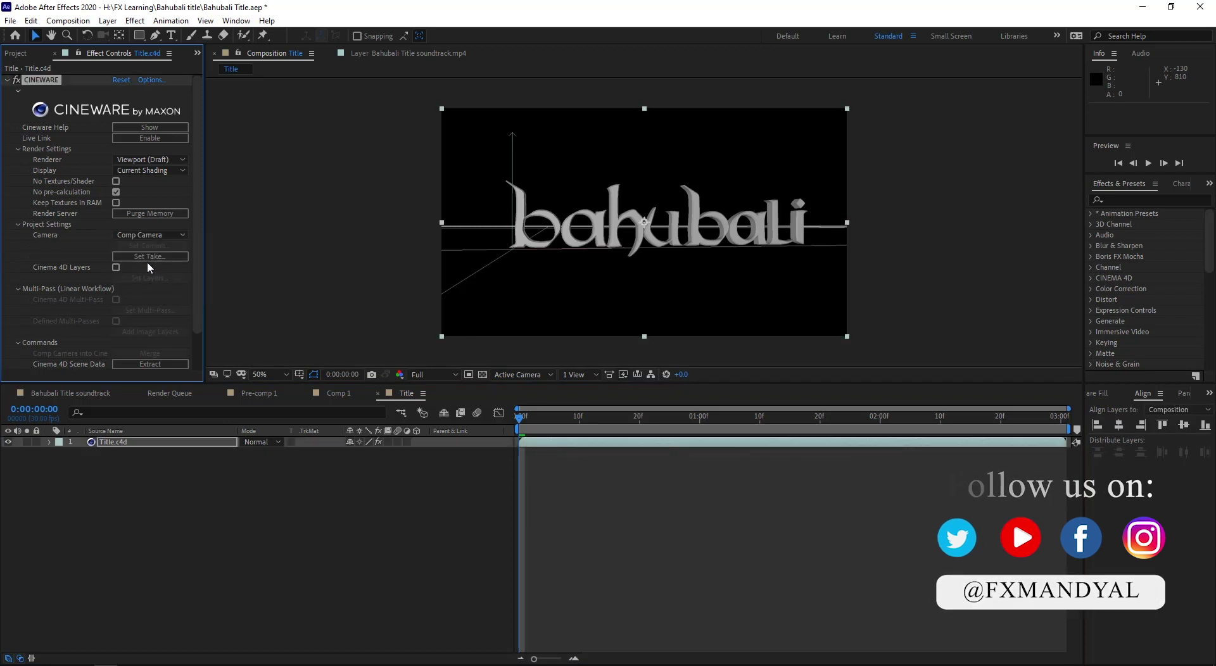
- Add a new Camera 1 layer to the Title comp and orbit the view with it
{"action": "right_click", "coordinate": [150, 516]}
{"action": "mouse_move", "coordinate": [194, 522]}
{"action": "left_click", "coordinate": [354, 587]}
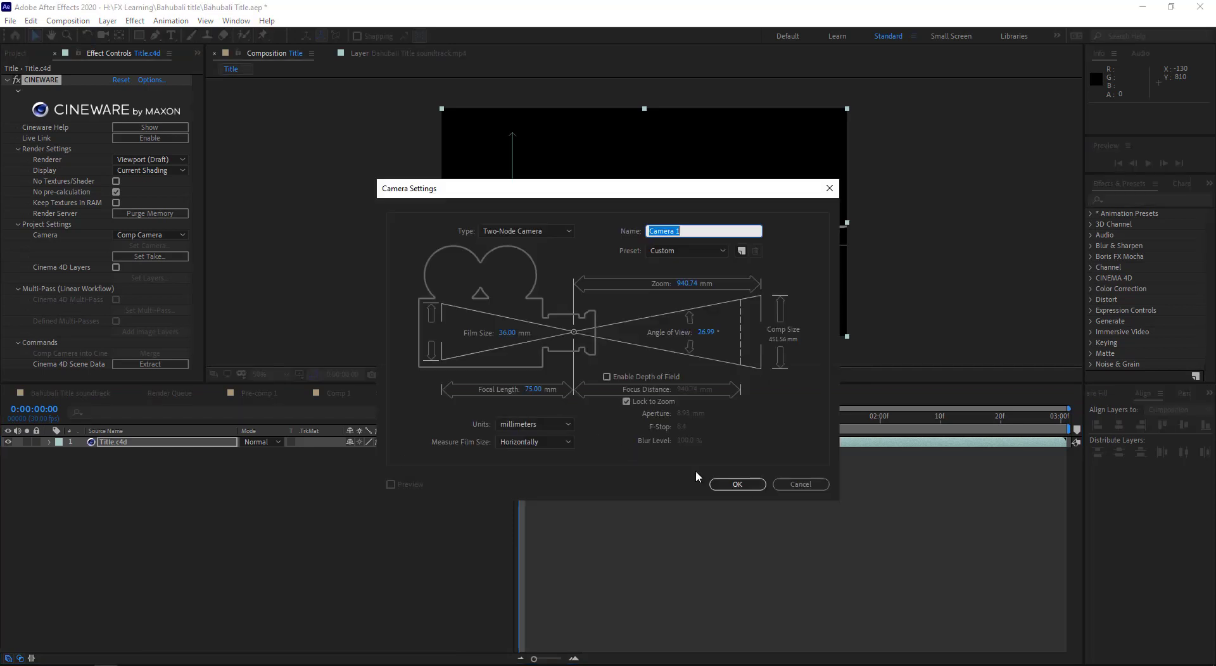
{"action": "left_click", "coordinate": [739, 483]}
{"action": "left_click", "coordinate": [697, 398]}
{"action": "mouse_move", "coordinate": [638, 266]}
{"action": "left_mouse_down"}
{"action": "mouse_move", "coordinate": [597, 163]}
{"action": "mouse_move", "coordinate": [639, 253]}
{"action": "mouse_move", "coordinate": [618, 257]}
{"action": "left_mouse_up"}
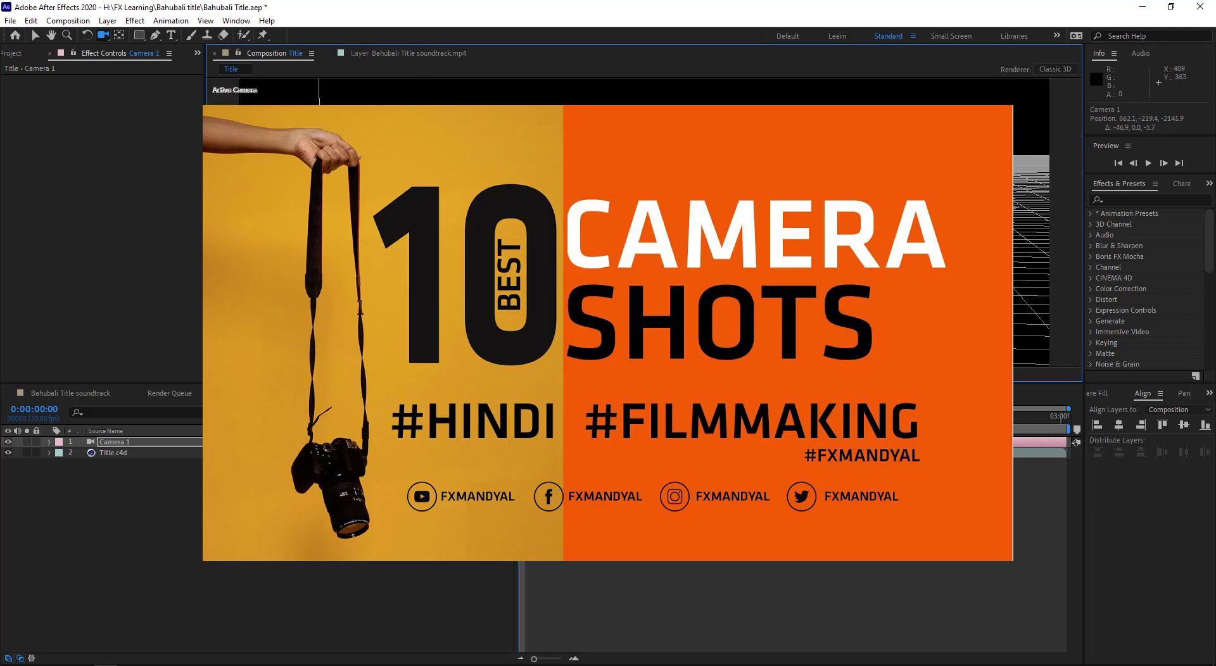
{"action": "left_click", "coordinate": [113, 453]}
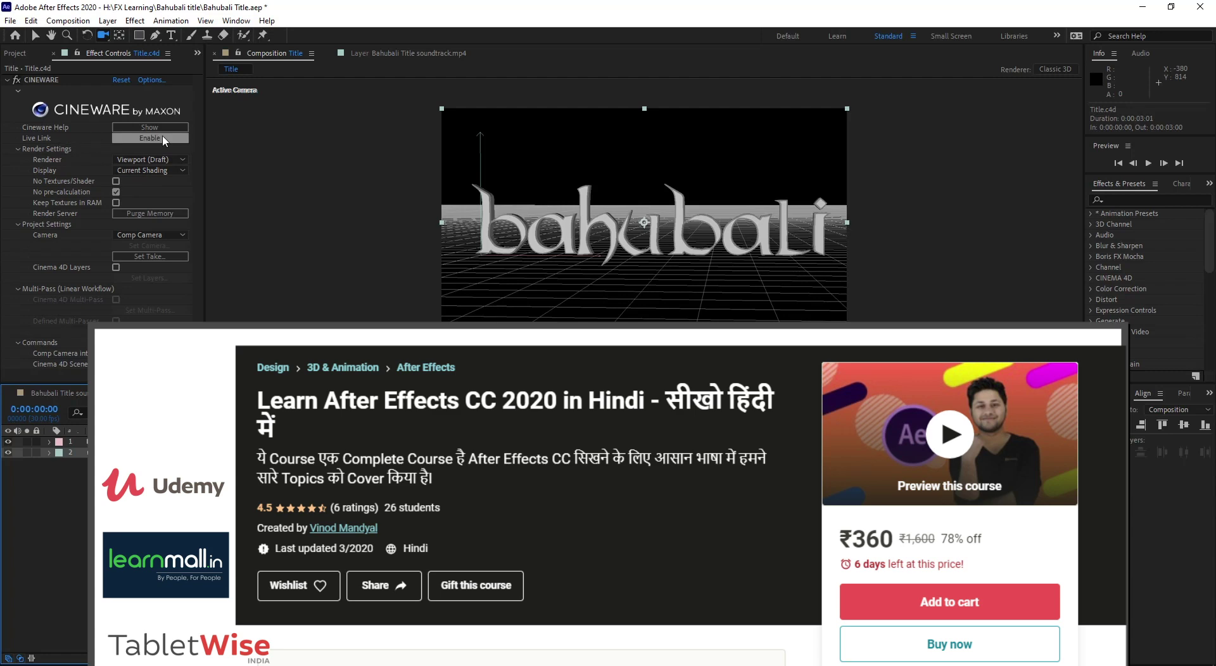
{"action": "left_click", "coordinate": [164, 140]}
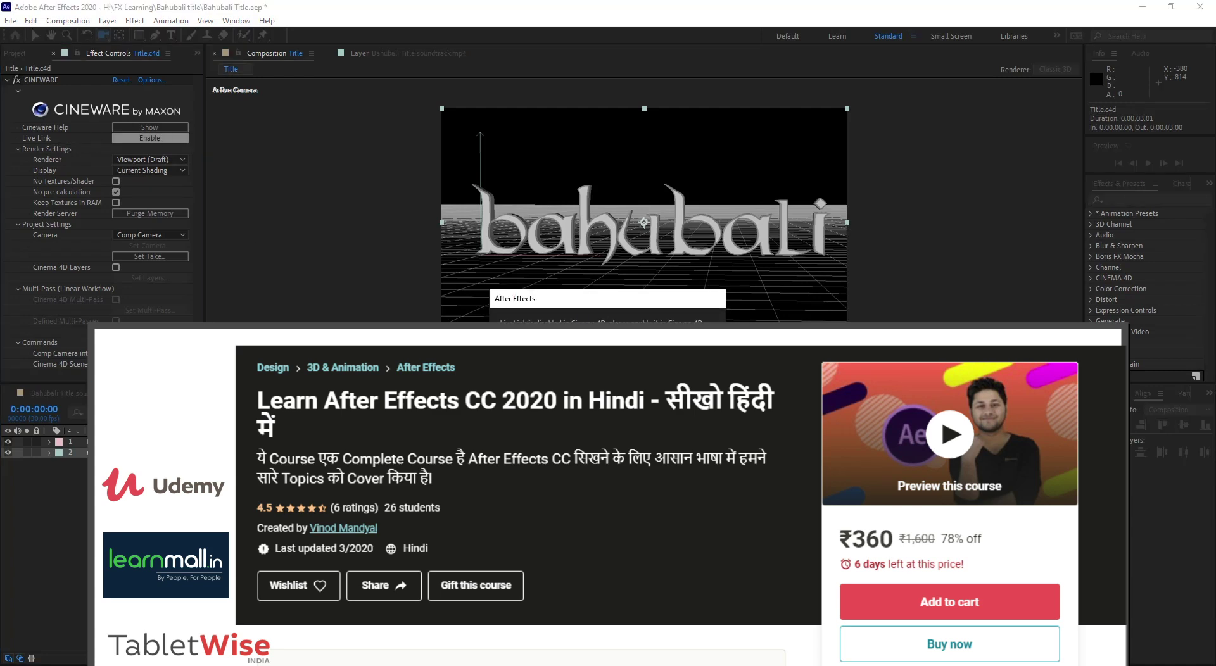
{"action": "key", "text": "Return"}
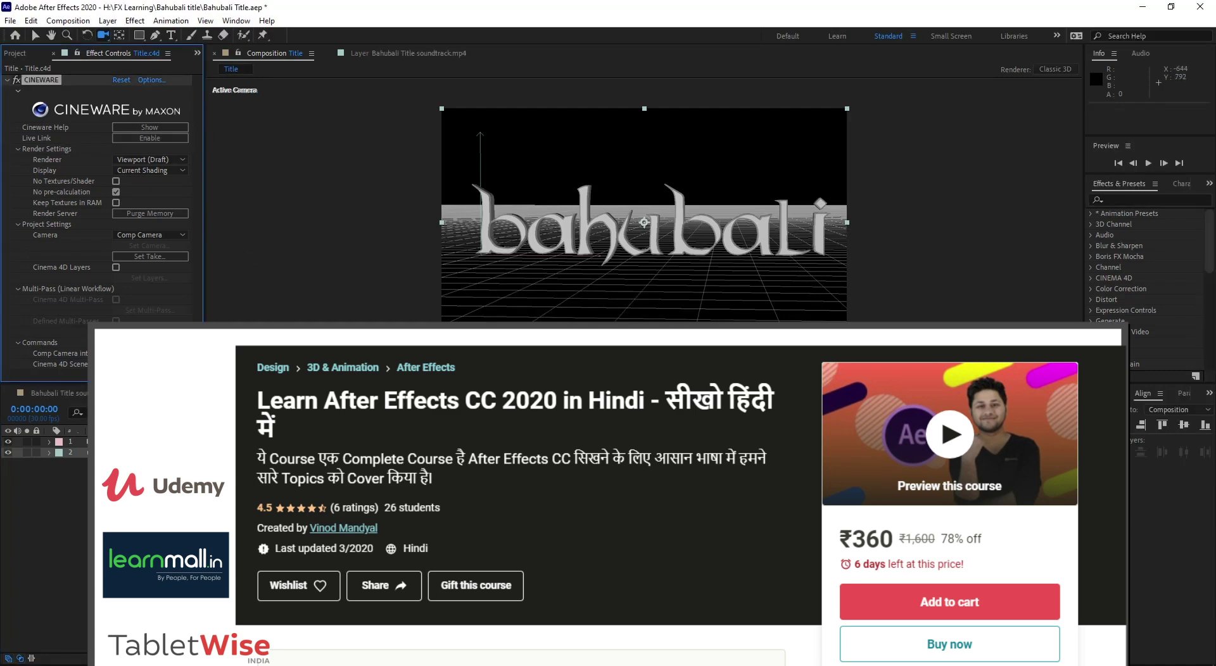